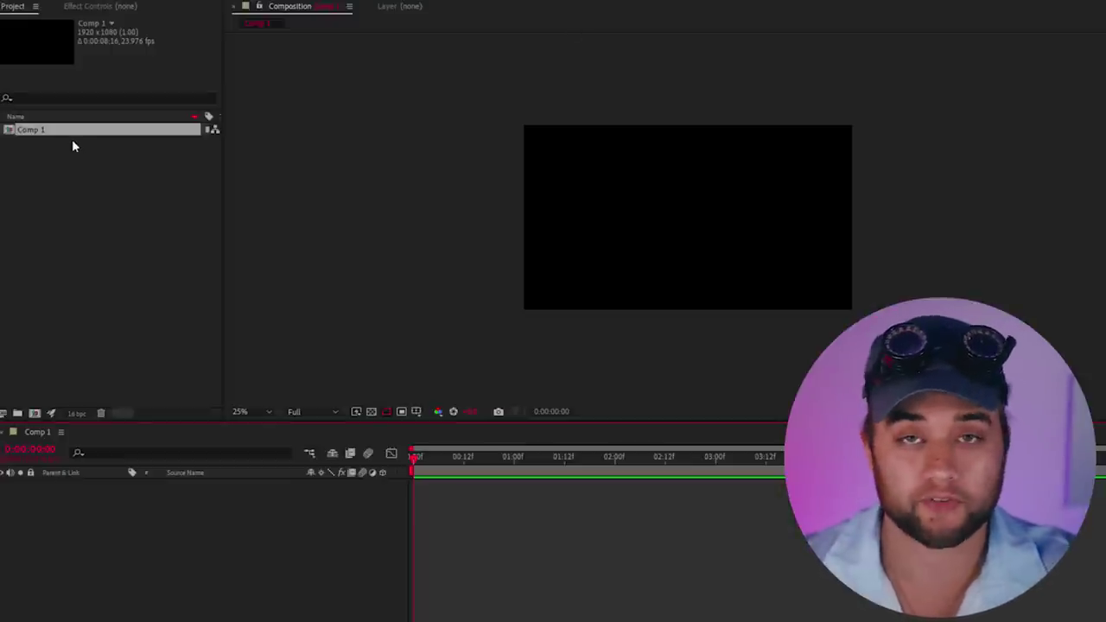
# - Create a composition named Tutorial and add the white title "Talk about me" in the Axis Extra Bold font
pyautogui.click(35, 413)
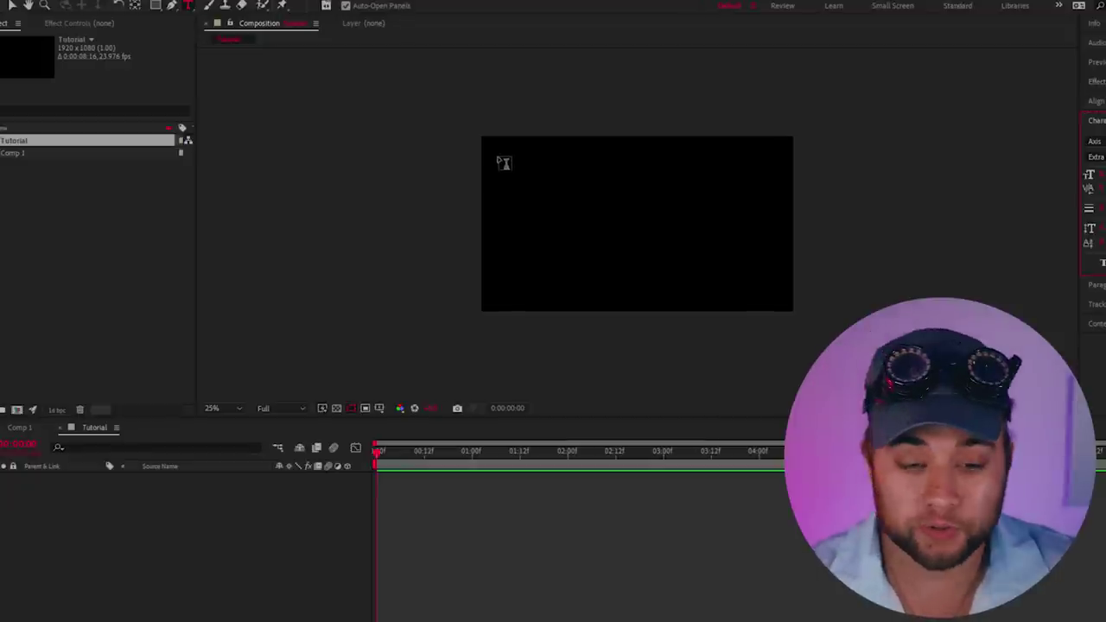
pyautogui.moveTo(499, 158); pyautogui.dragTo(825, 328)
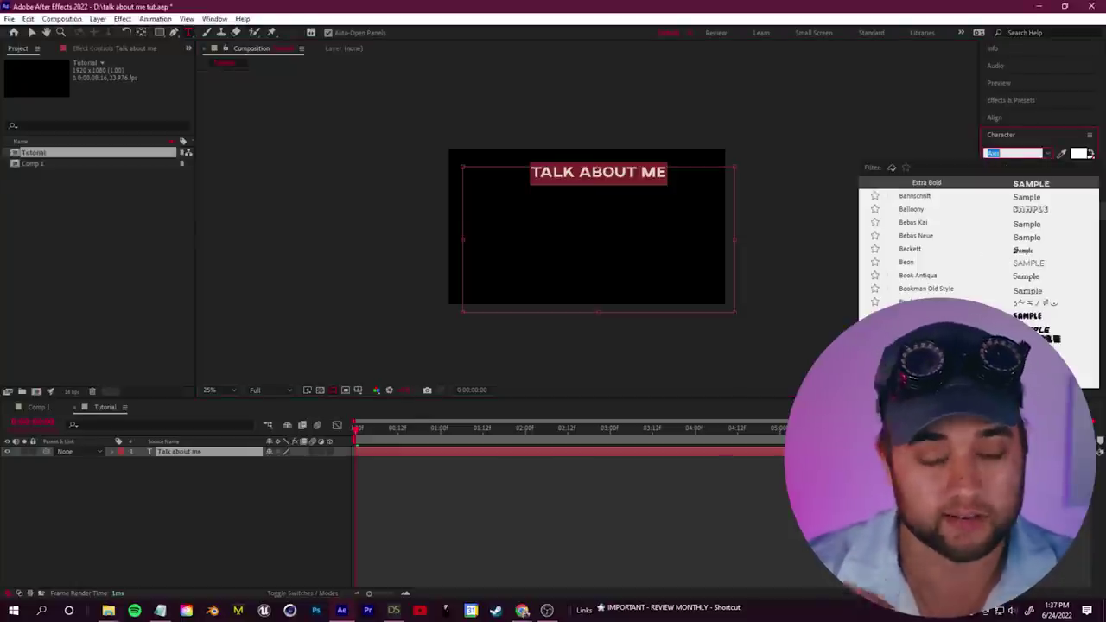
pyautogui.click(918, 329)
pyautogui.click(1048, 154)
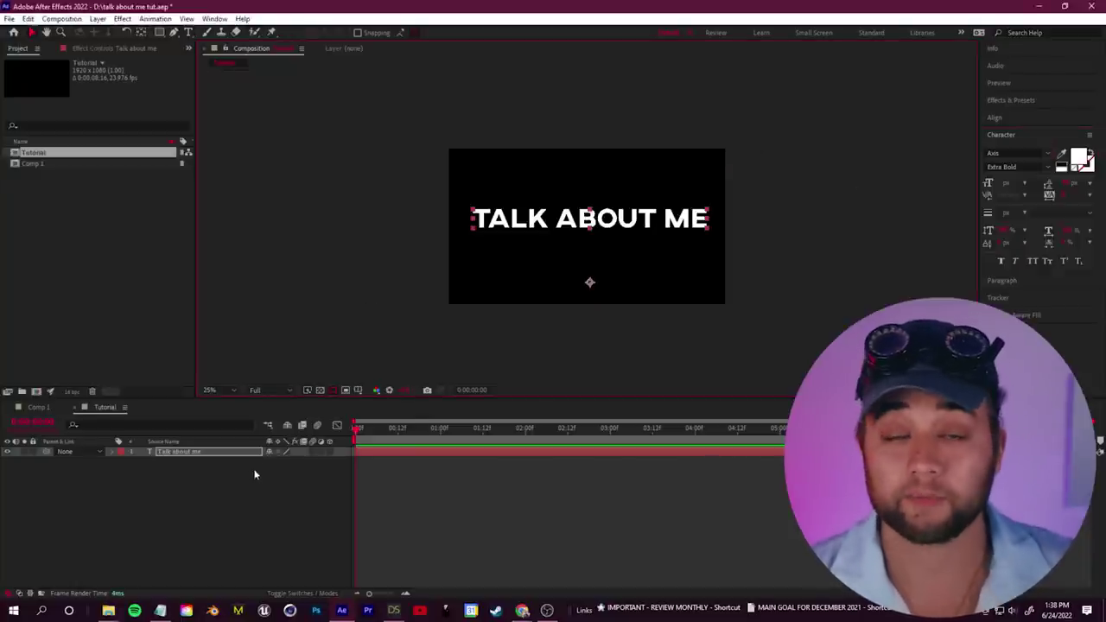
# - Add a full-frame royal blue solid layer above the title text in the Tutorial composition
pyautogui.rightClick(200, 354)
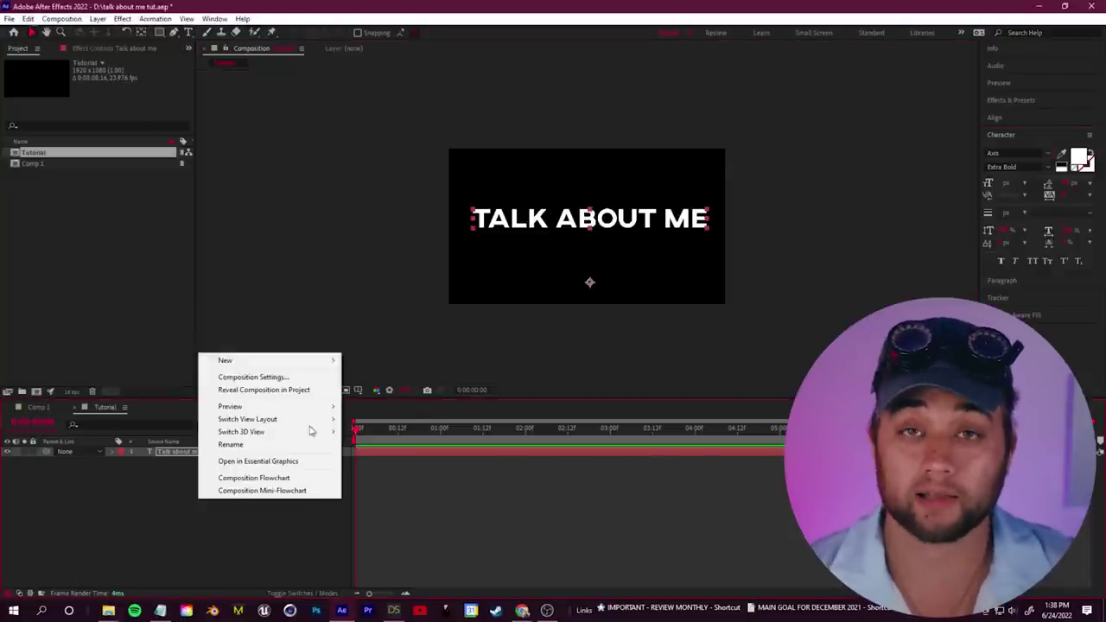
pyautogui.moveTo(248, 360)
pyautogui.click(391, 392)
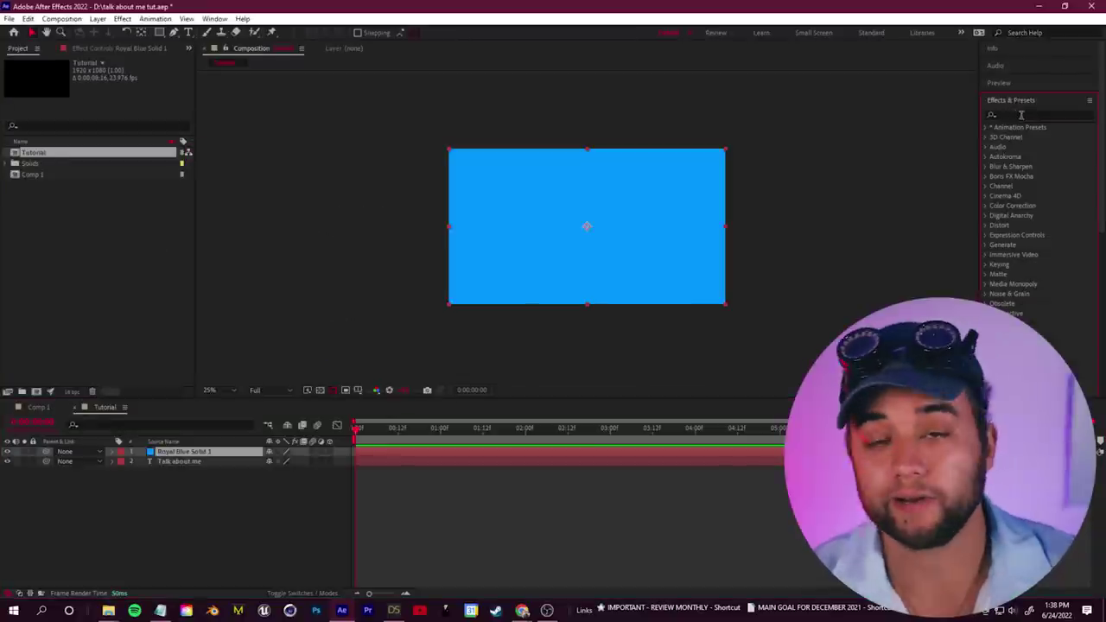
# - Find the Fractal Noise effect and apply it to the blue solid layer
pyautogui.click(1021, 115)
pyautogui.write('fractal')
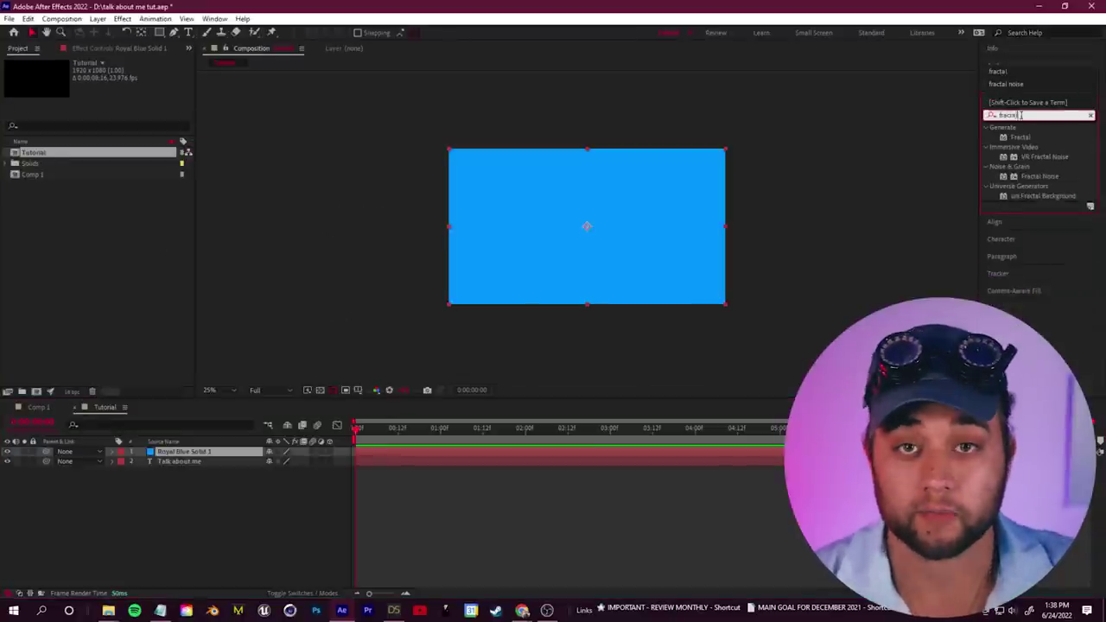
pyautogui.write(' noise')
pyautogui.moveTo(1039, 156); pyautogui.dragTo(208, 453)
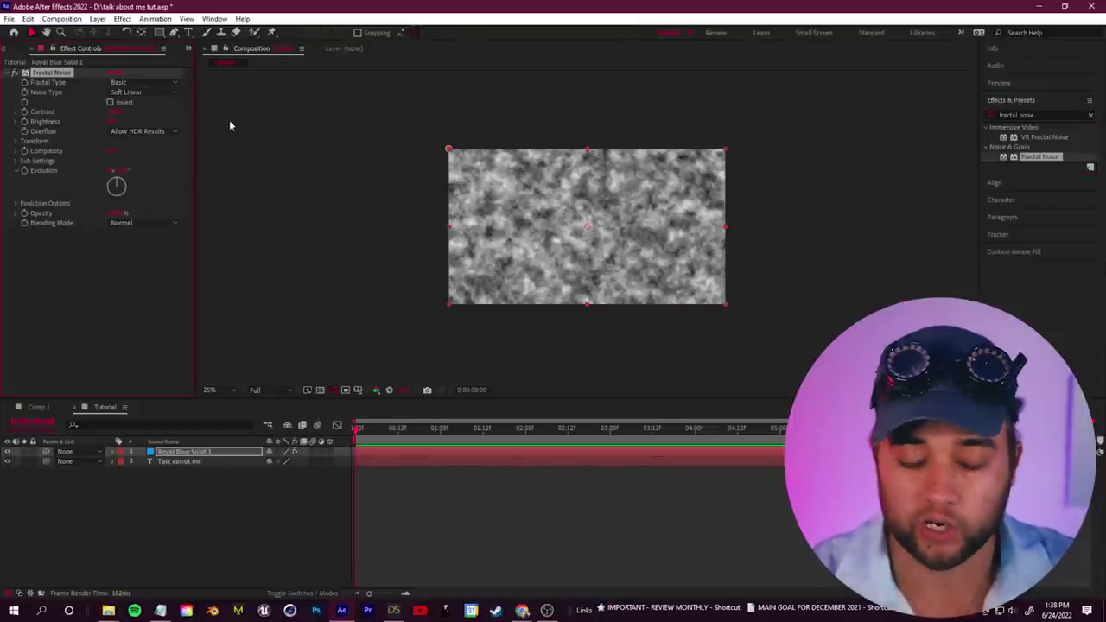
# - Set the Fractal Noise type to Max and its contrast to 200
pyautogui.click(166, 85)
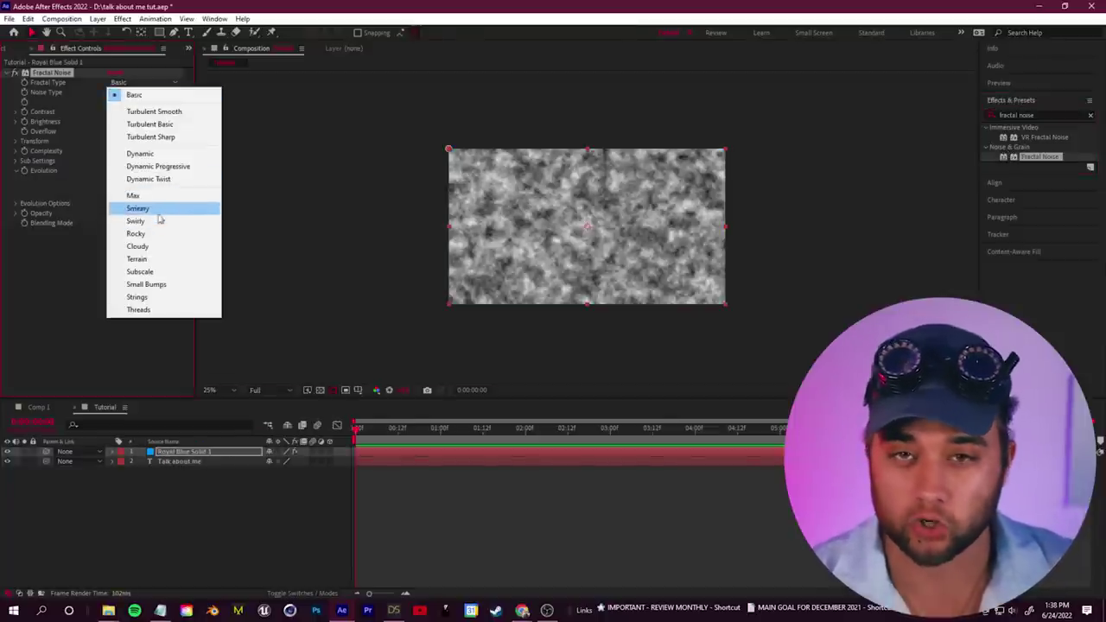
pyautogui.click(164, 194)
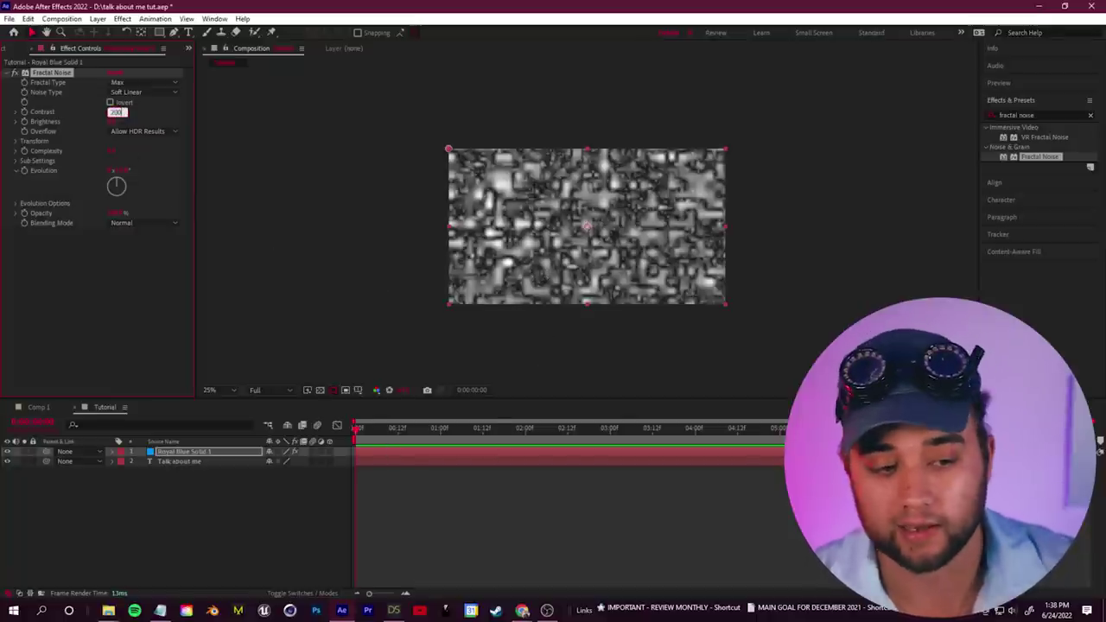
pyautogui.press('Return')
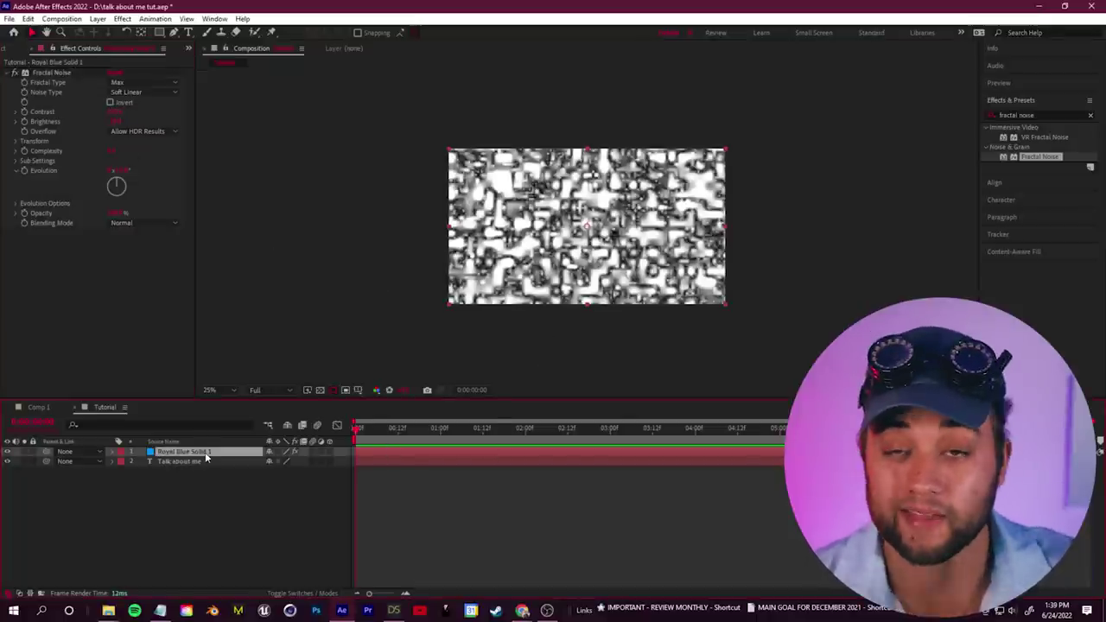
# - Find the CC Blobbylize effect and apply it to the blue solid layer
pyautogui.click(1041, 114)
pyautogui.write('cc bl')
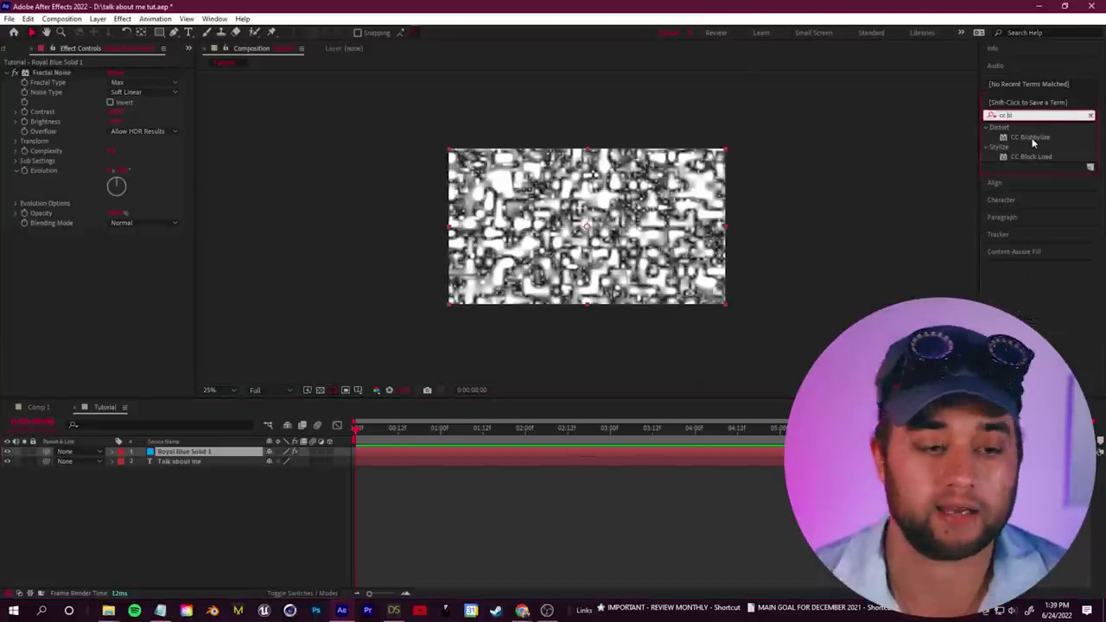
pyautogui.moveTo(1035, 143); pyautogui.dragTo(199, 456)
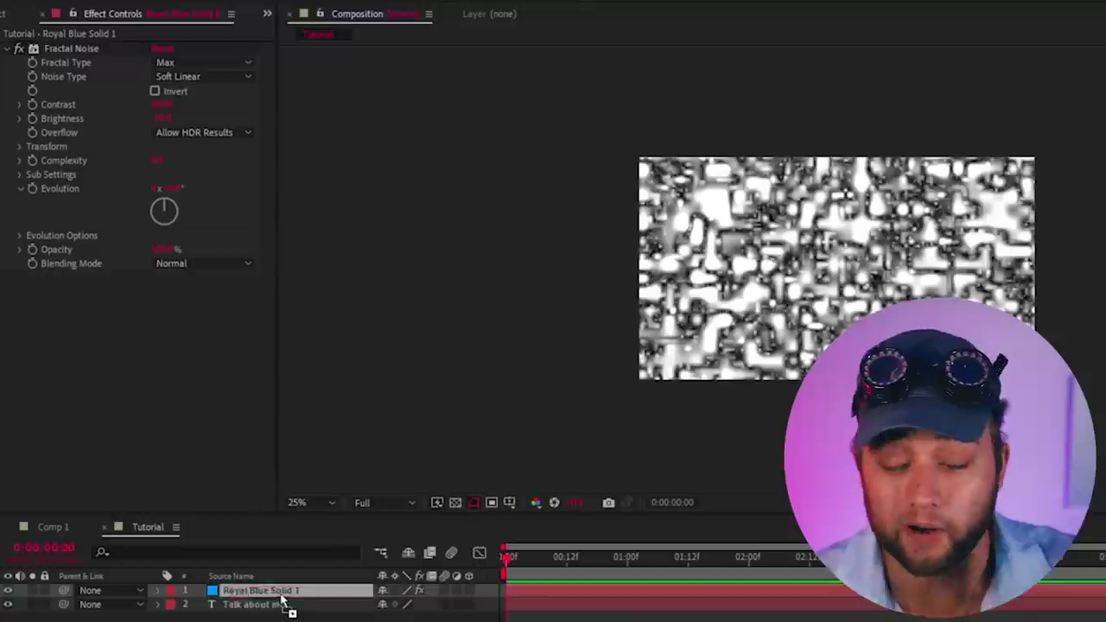
pyautogui.moveTo(282, 597); pyautogui.dragTo(282, 595)
# - Set the CC Blobbylize blob layer to the "Talk about me" text layer
pyautogui.click(19, 291)
pyautogui.click(180, 305)
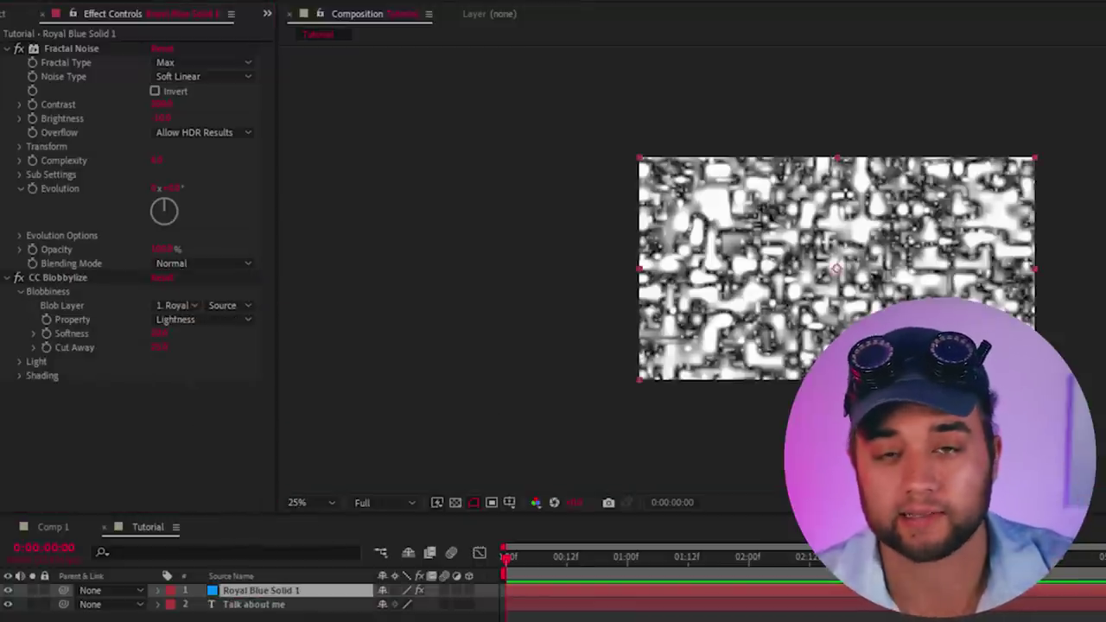
pyautogui.click(179, 305)
pyautogui.click(216, 366)
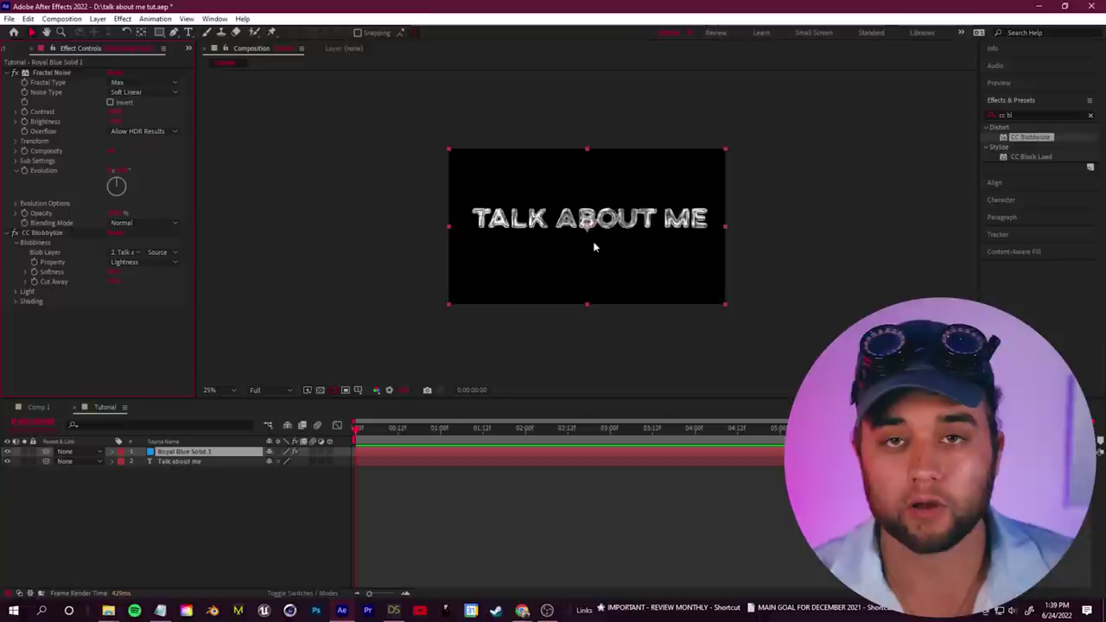
# - Turn off uniform scaling in the Fractal Noise transform and adjust the noise's scale width and scale height separately
pyautogui.scroll(4, 818, 298)
pyautogui.scroll(-4, 562, 225)
pyautogui.scroll(2, 642, 248)
pyautogui.click(14, 140)
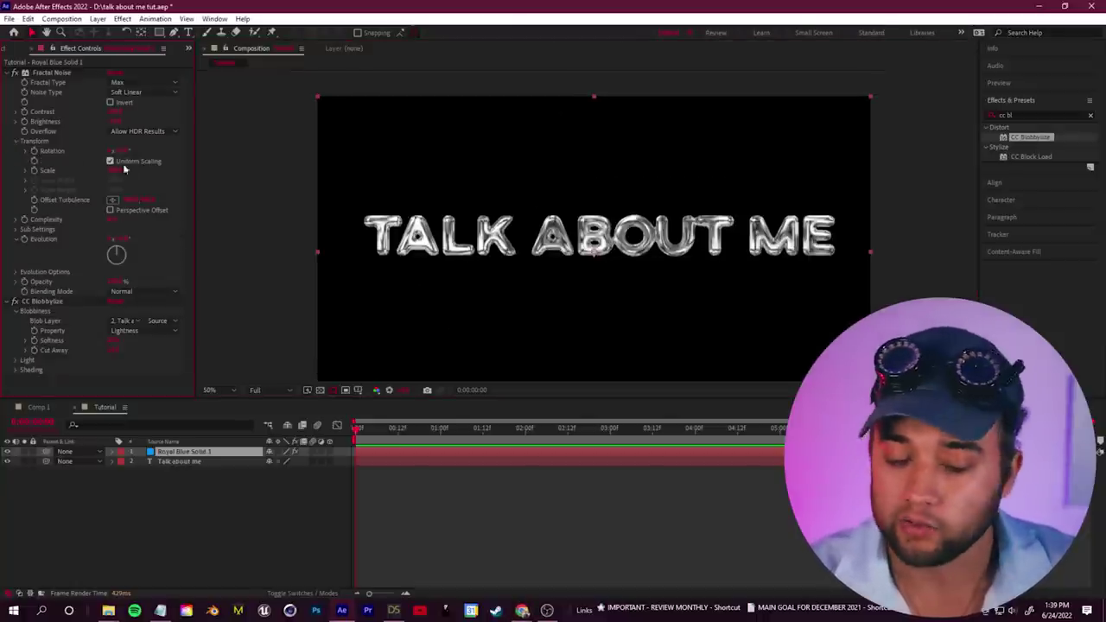
pyautogui.moveTo(61, 197); pyautogui.dragTo(112, 223)
pyautogui.press('Return')
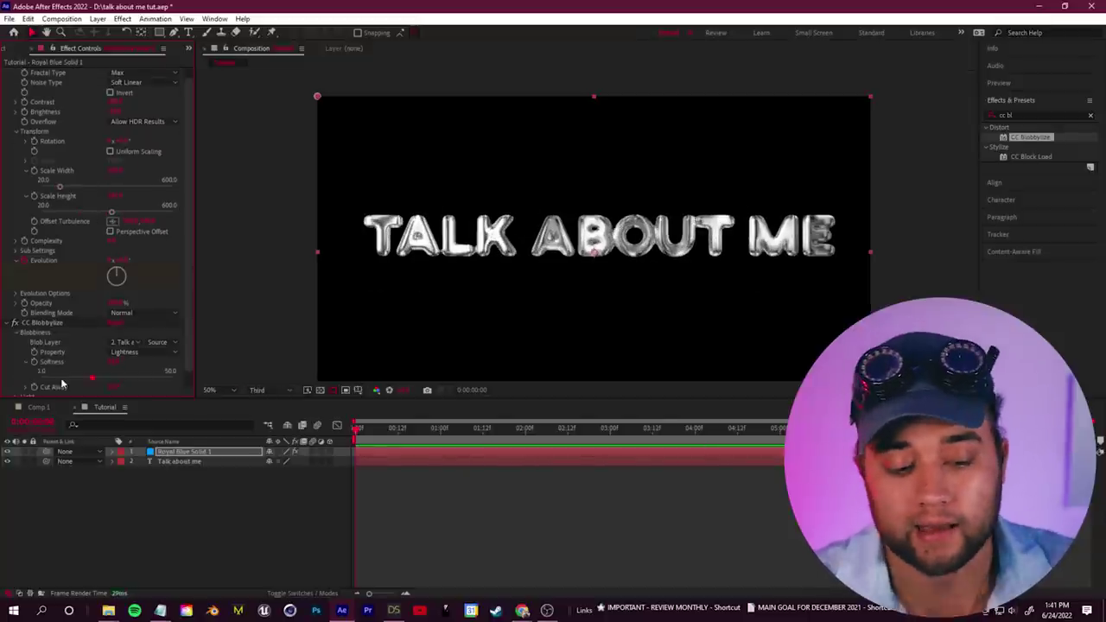
# - Adjust the softness and cut away amounts of CC Blobbylize to refine the metallic look of the letters
pyautogui.click(34, 386)
pyautogui.moveTo(128, 393); pyautogui.dragTo(73, 389)
pyautogui.scroll(-1, 73, 389)
pyautogui.scroll(1, 440, 304)
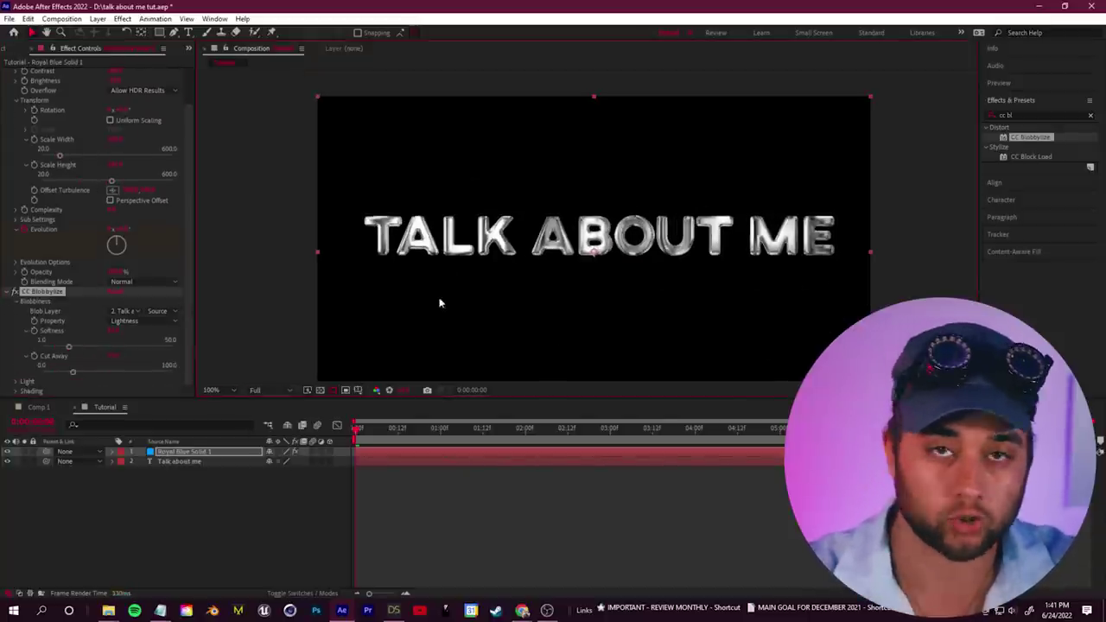
pyautogui.scroll(1, 420, 358)
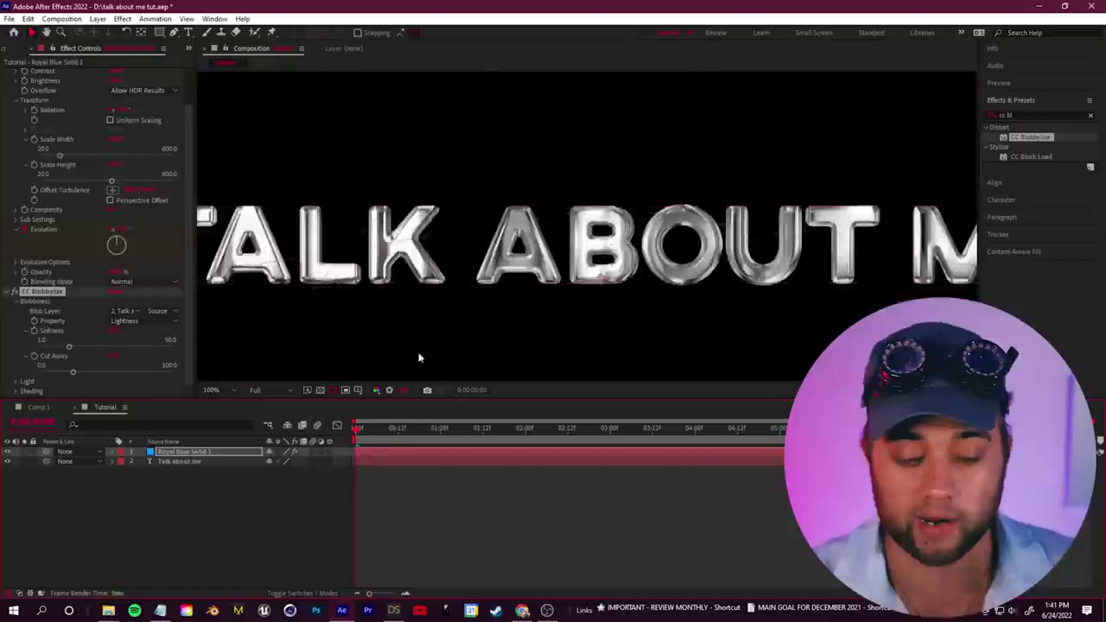
# - Rename the royal blue solid layer to "chrome"
pyautogui.rightClick(190, 458)
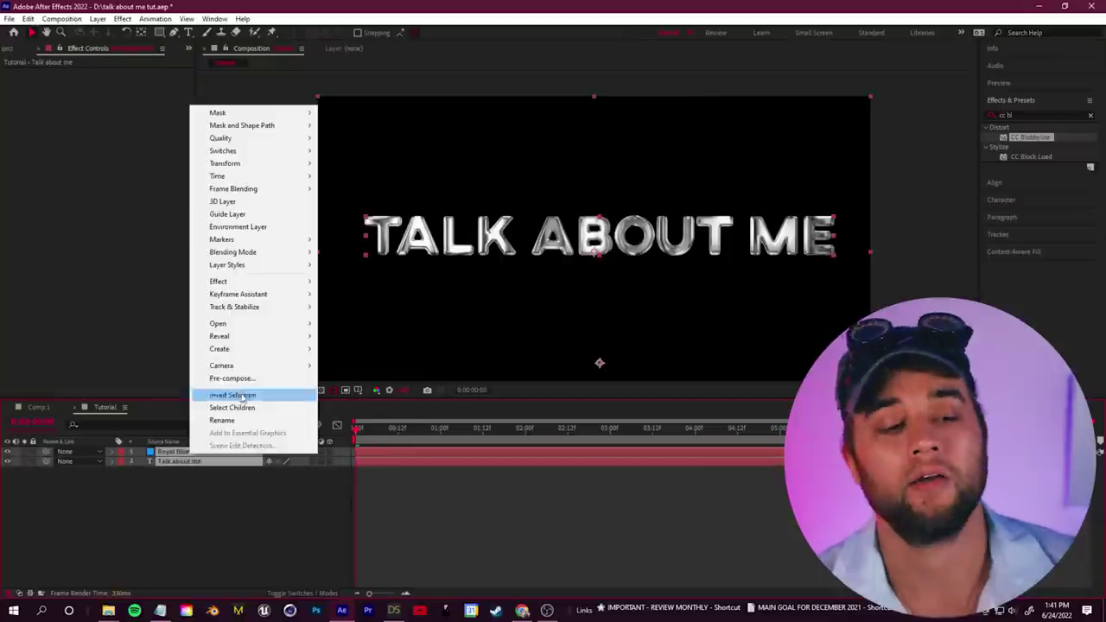
pyautogui.click(218, 420)
pyautogui.write('chrome')
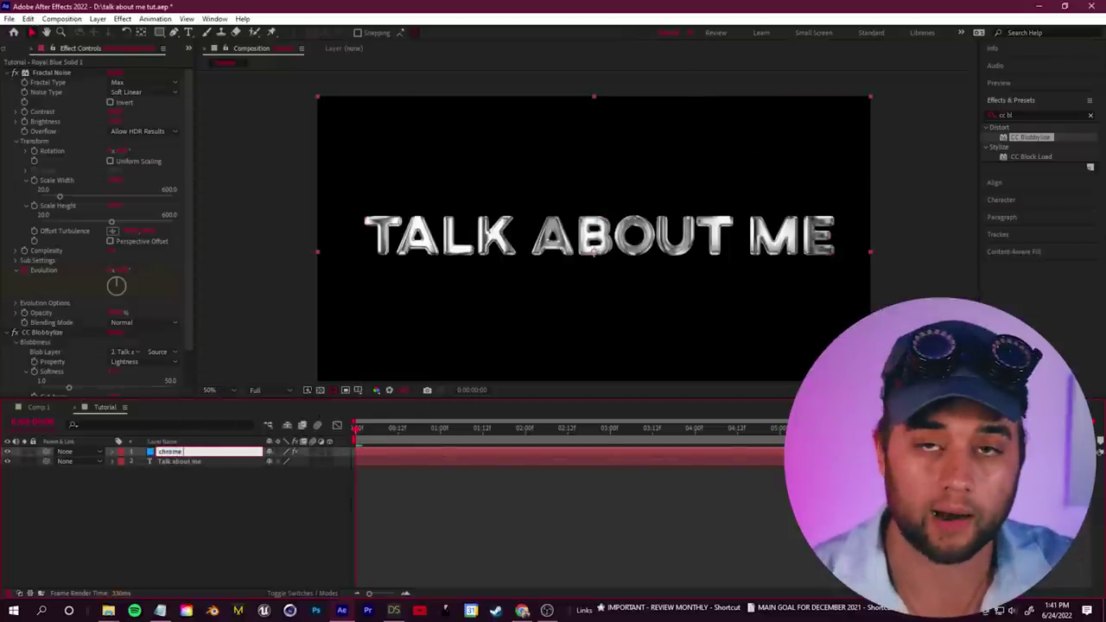
pyautogui.press('Return')
# - Pre-compose the chrome and text layers together into a new composition named "chrome text"
pyautogui.click(183, 460)
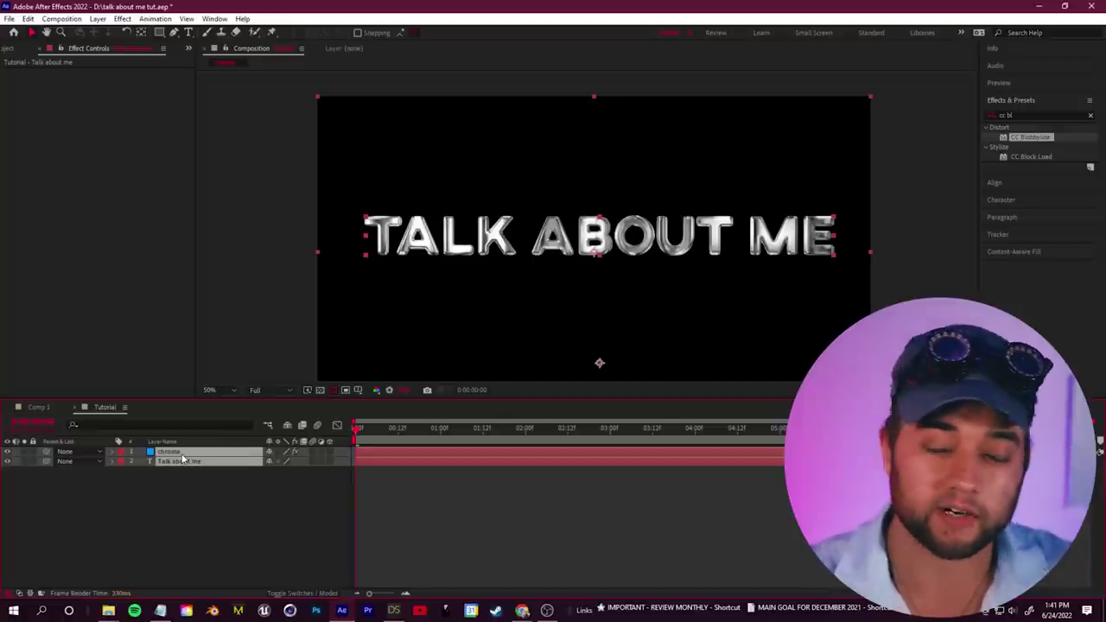
pyautogui.rightClick(183, 460)
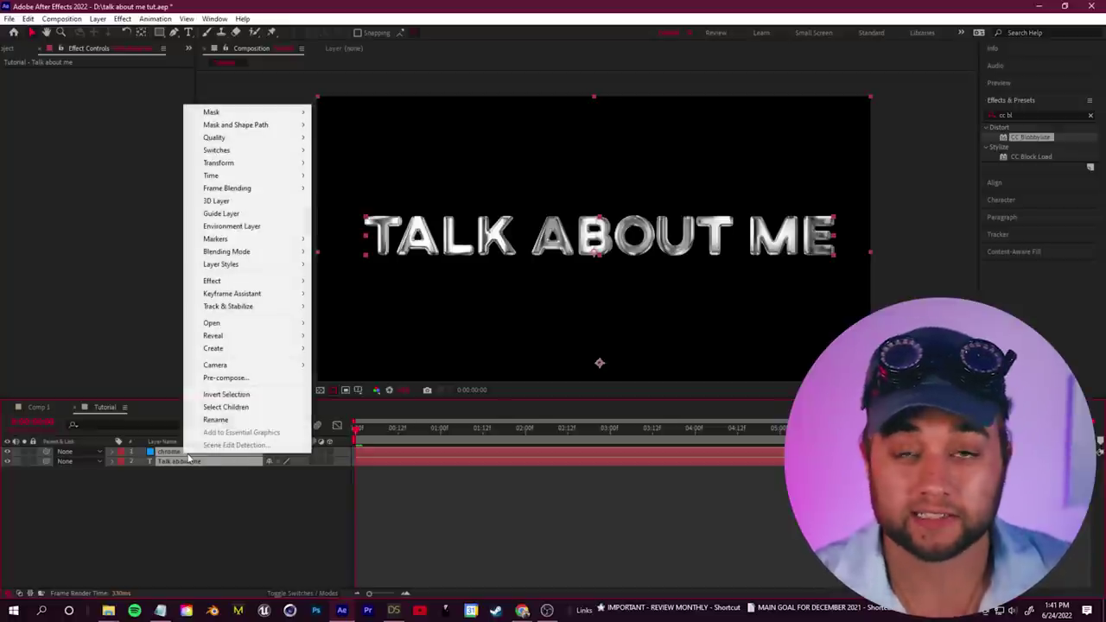
pyautogui.click(234, 379)
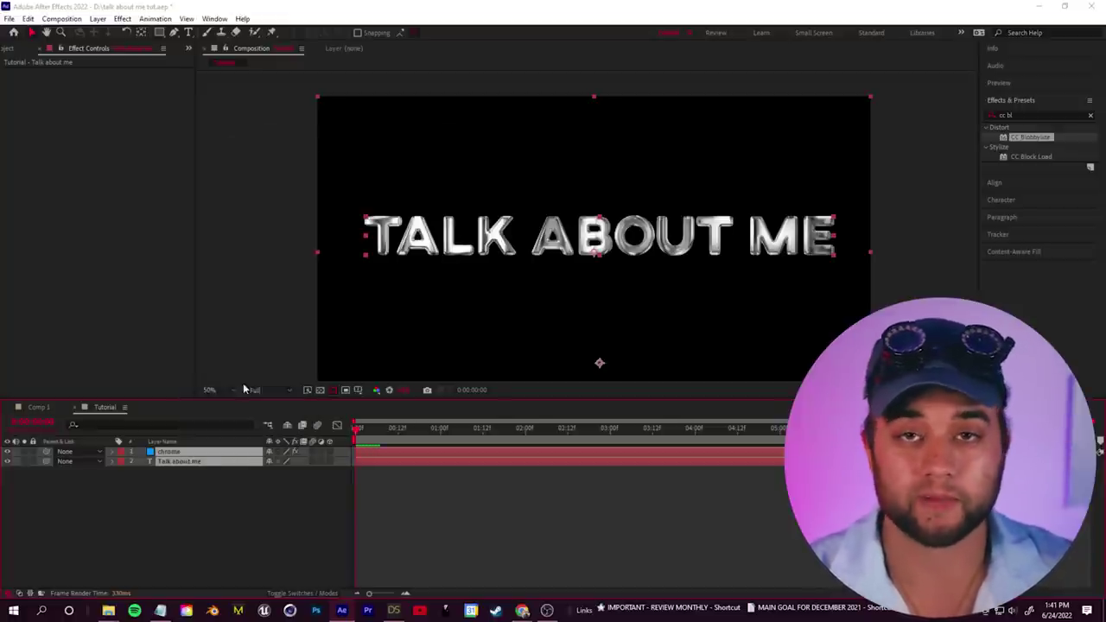
pyautogui.write('text')
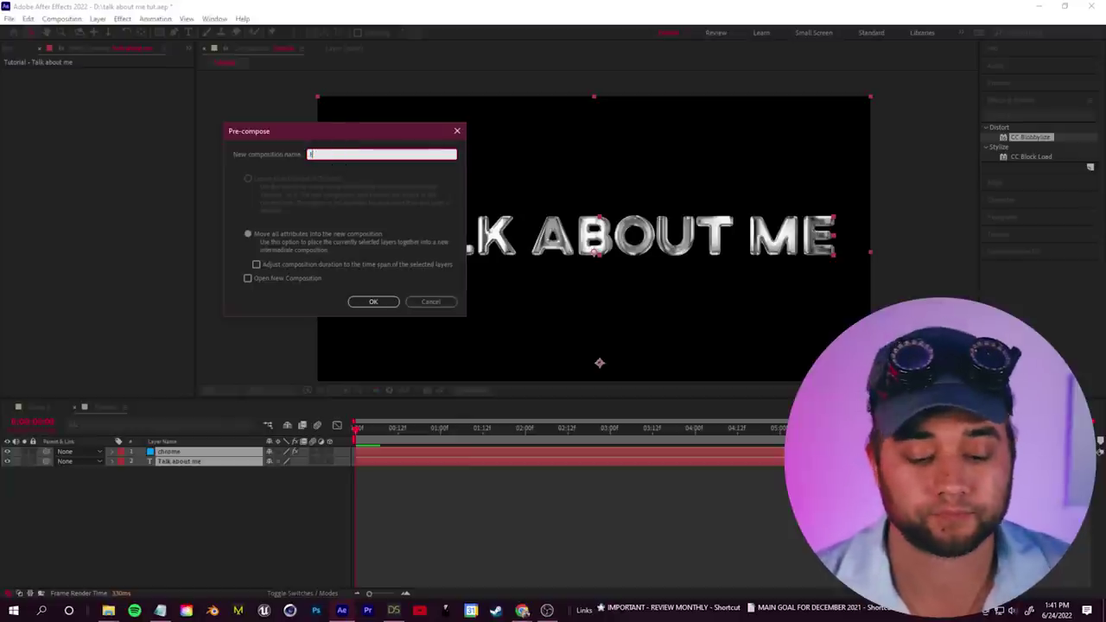
pyautogui.click(386, 296)
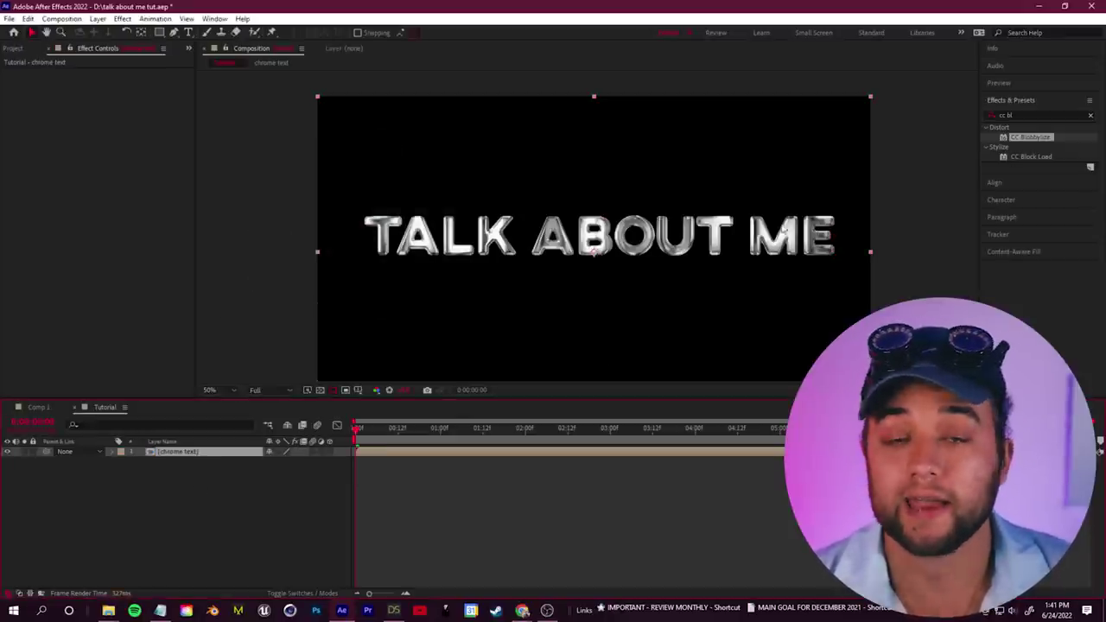
# - Find the CC Lens effect and apply it to the chrome text layer
pyautogui.click(1033, 115)
pyautogui.write('cc lens')
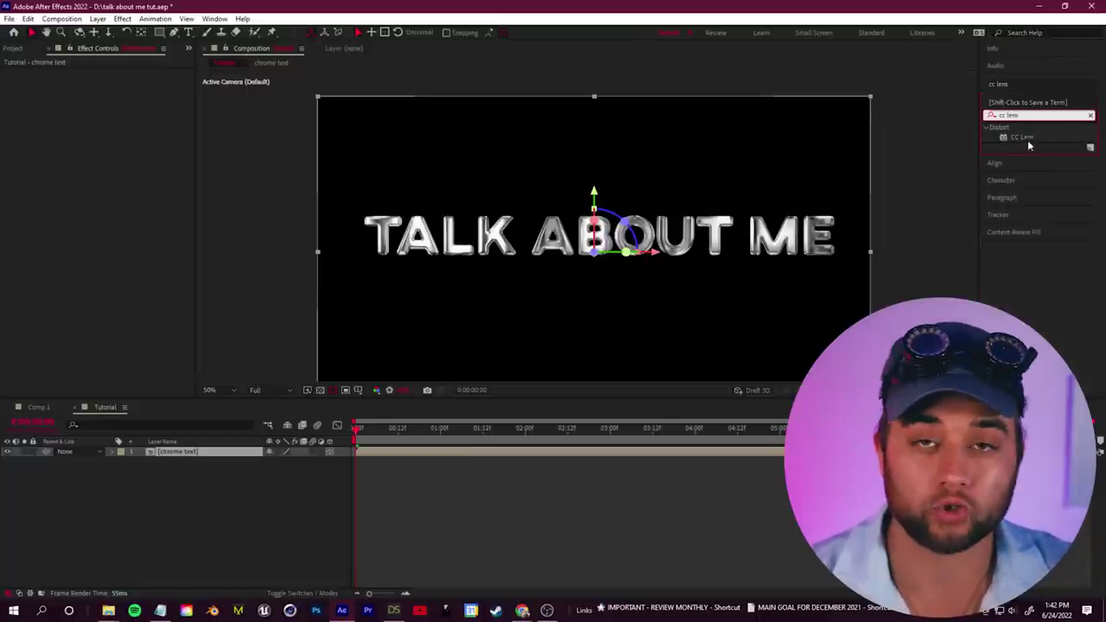
pyautogui.moveTo(1022, 136); pyautogui.dragTo(177, 451)
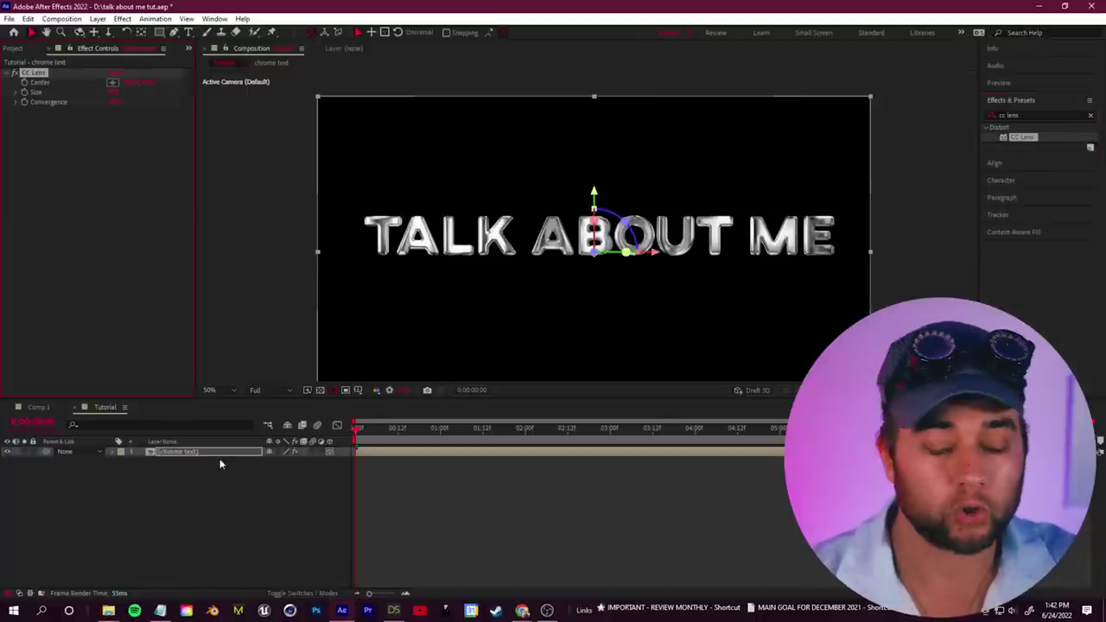
# - Adjust the CC Lens size on the chrome text layer and enable keyframing for it
pyautogui.moveTo(116, 96); pyautogui.dragTo(246, 105)
pyautogui.moveTo(127, 113); pyautogui.dragTo(290, 98)
pyautogui.moveTo(163, 101); pyautogui.dragTo(121, 100)
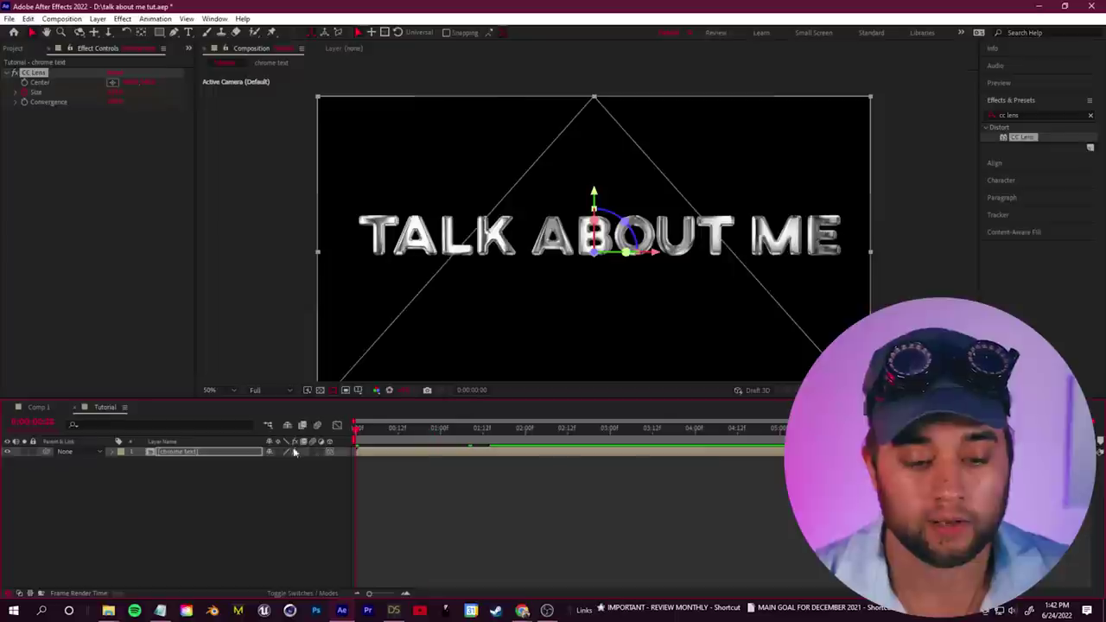
# - Add a two-node camera named Camera 1 to the Tutorial composition
pyautogui.click(254, 516)
pyautogui.rightClick(264, 485)
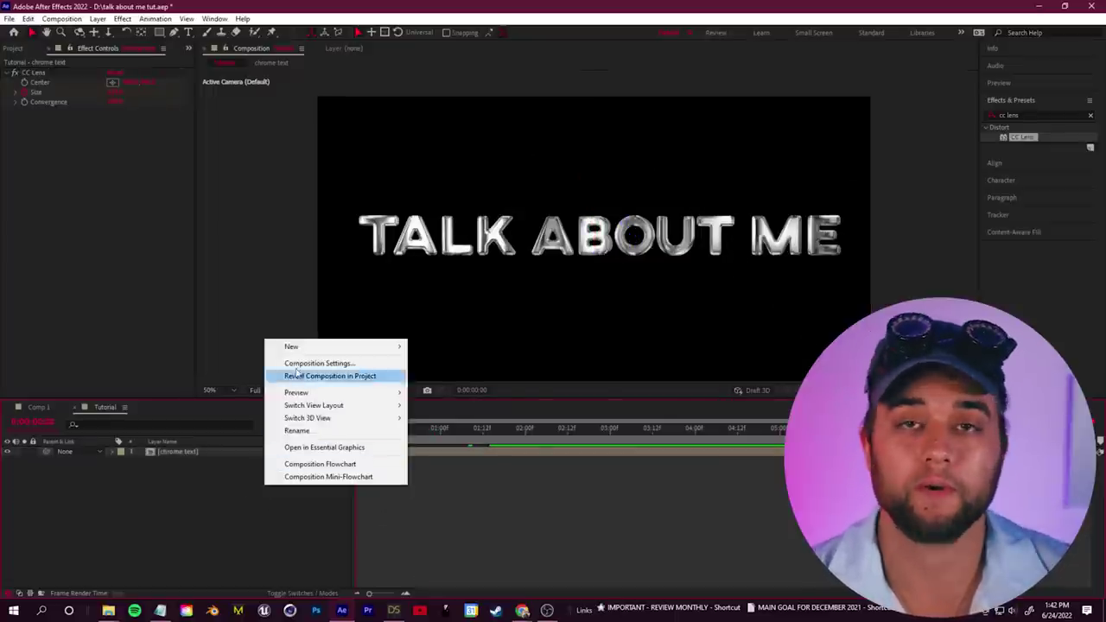
pyautogui.moveTo(294, 346)
pyautogui.click(457, 401)
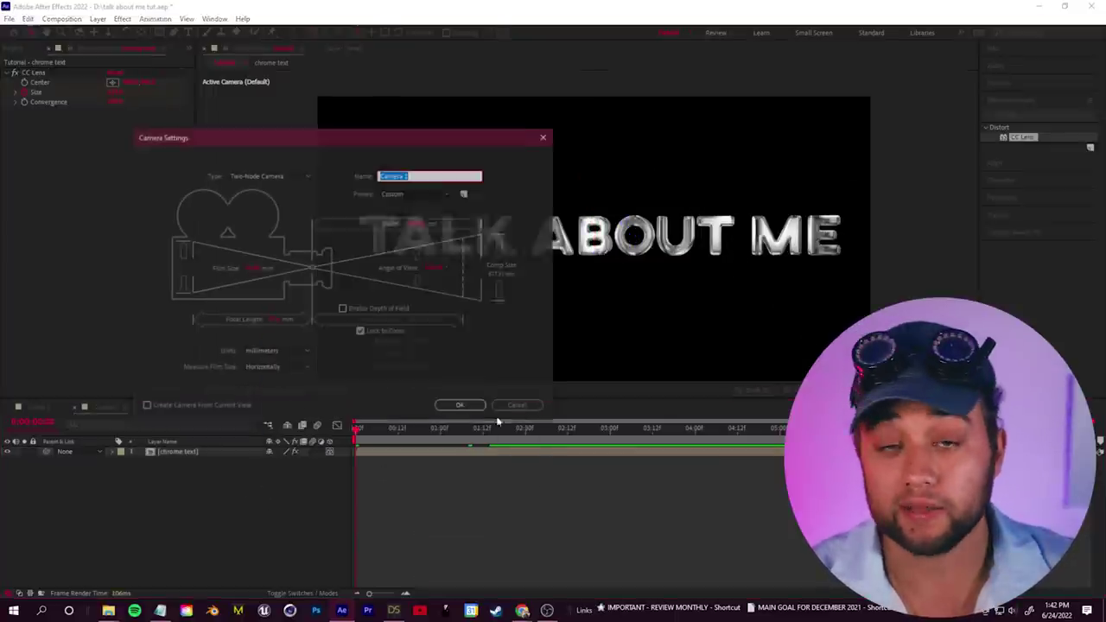
pyautogui.click(452, 405)
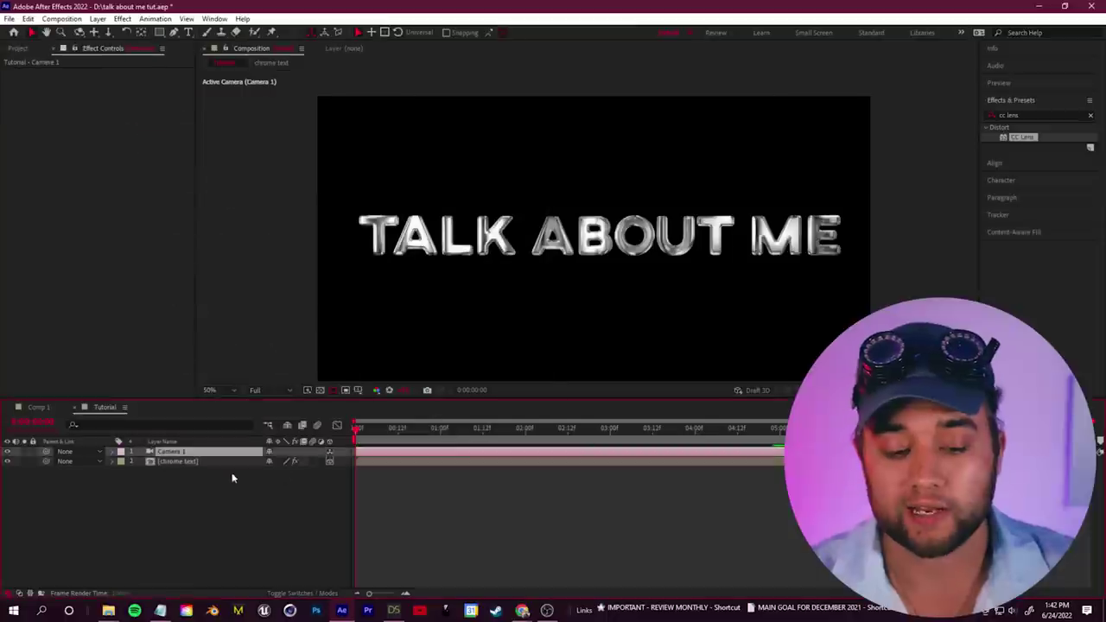
# - Make the chrome text layer a 3D layer in the Tutorial composition
pyautogui.click(124, 451)
pyautogui.click(123, 463)
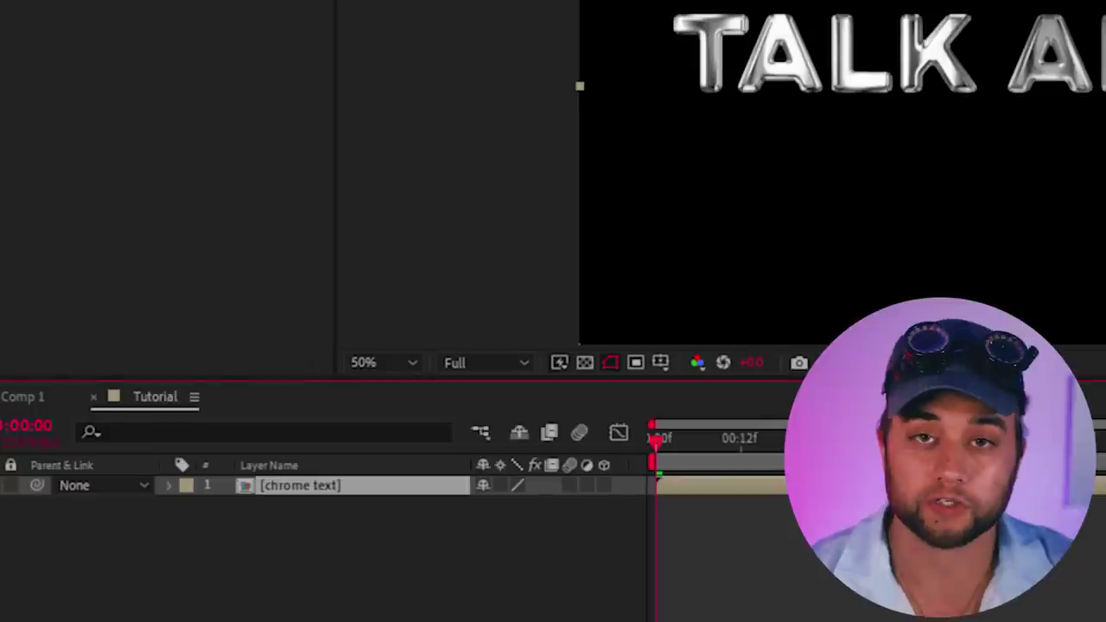
pyautogui.click(604, 486)
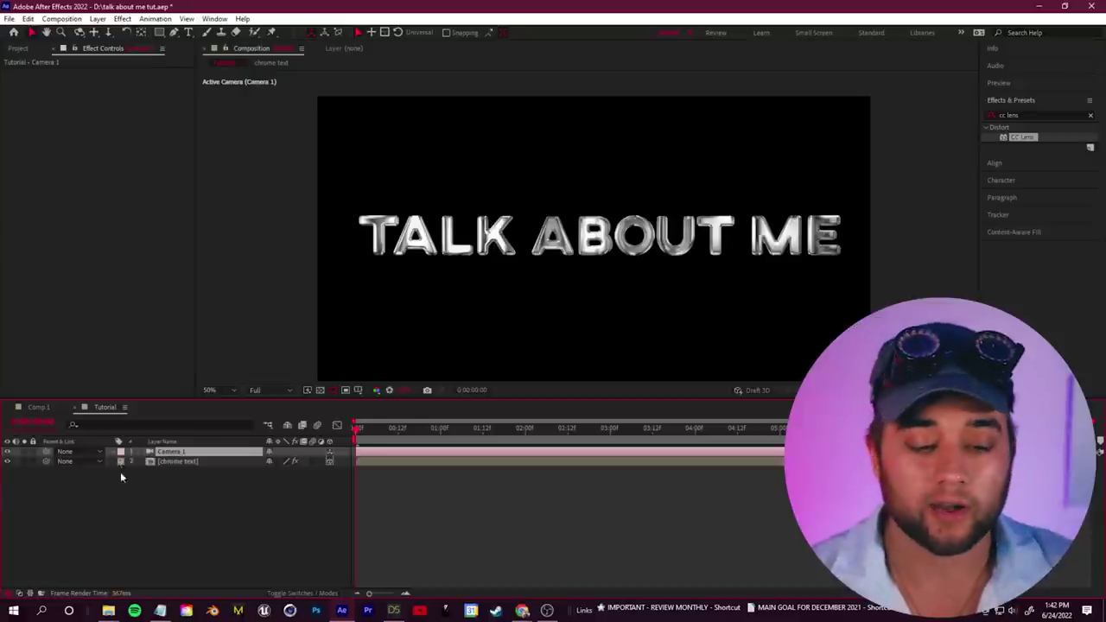
# - Enable keyframing for all of Camera 1's transform properties, from Point of Interest to Z Rotation, at the first frame
pyautogui.click(112, 452)
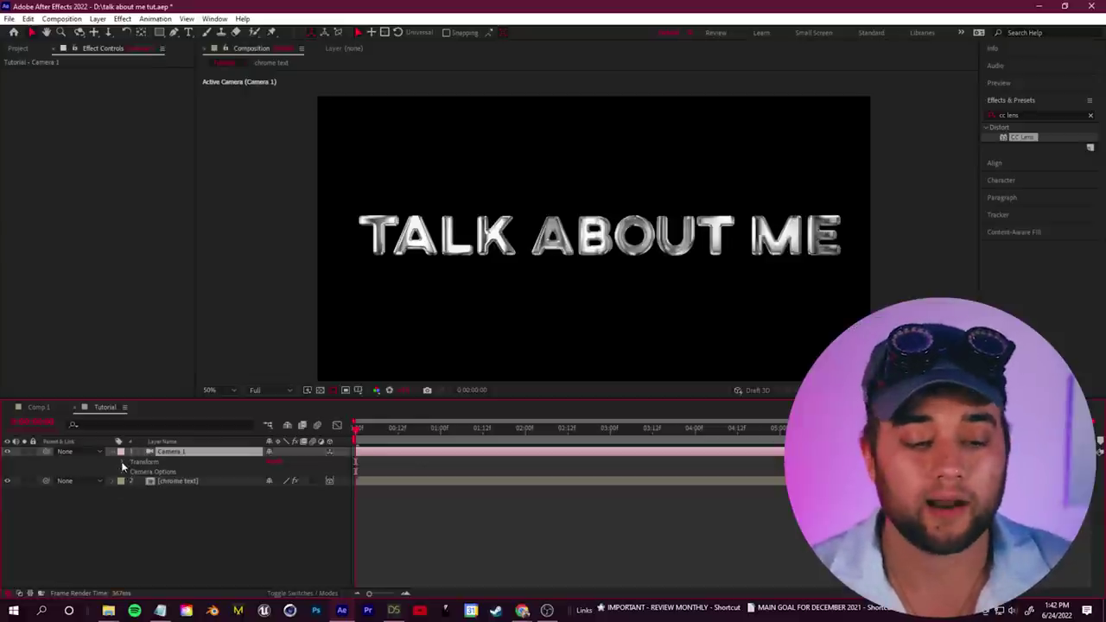
pyautogui.click(122, 463)
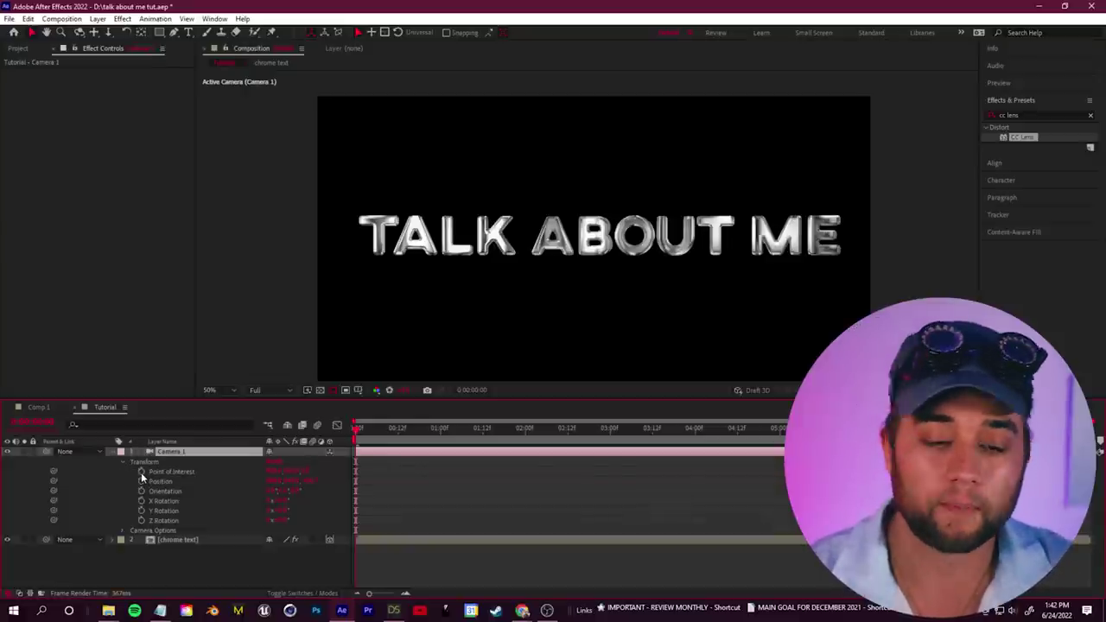
pyautogui.moveTo(142, 472); pyautogui.dragTo(142, 545)
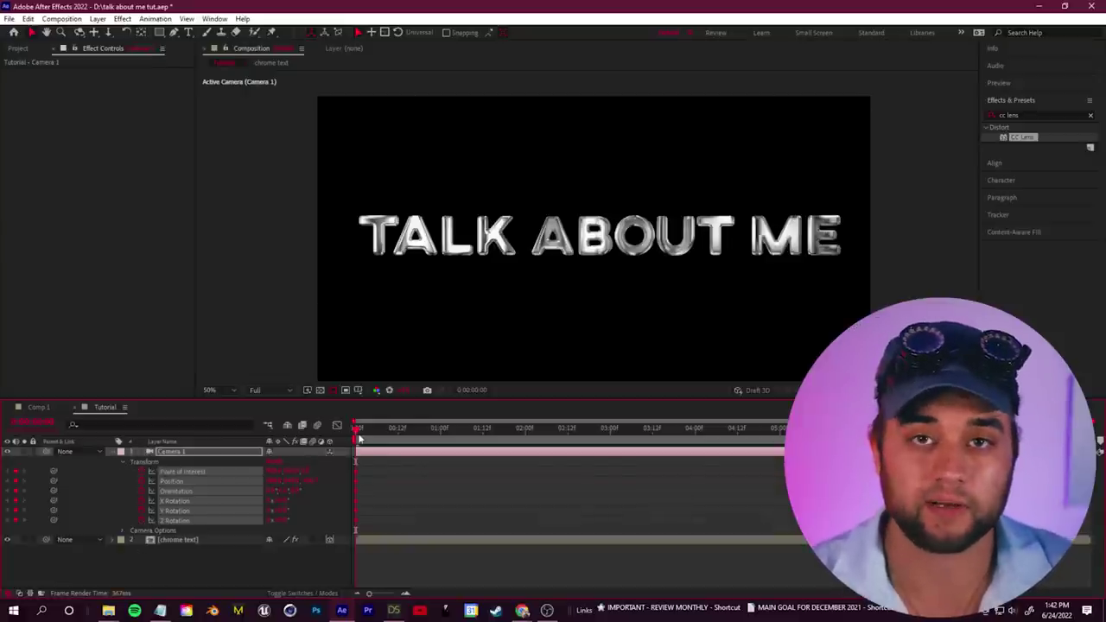
# - Dolly Camera 1 closer to the text at frame 18 and scrub back through the move to the first frame
pyautogui.click(417, 440)
pyautogui.press('c')
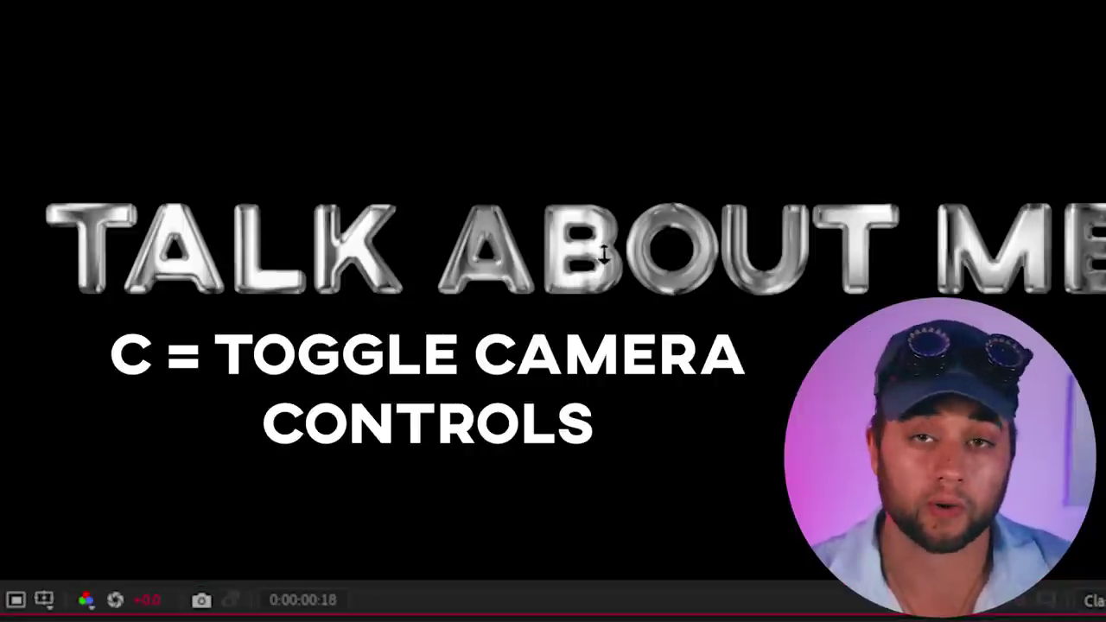
pyautogui.moveTo(602, 273); pyautogui.dragTo(605, 240)
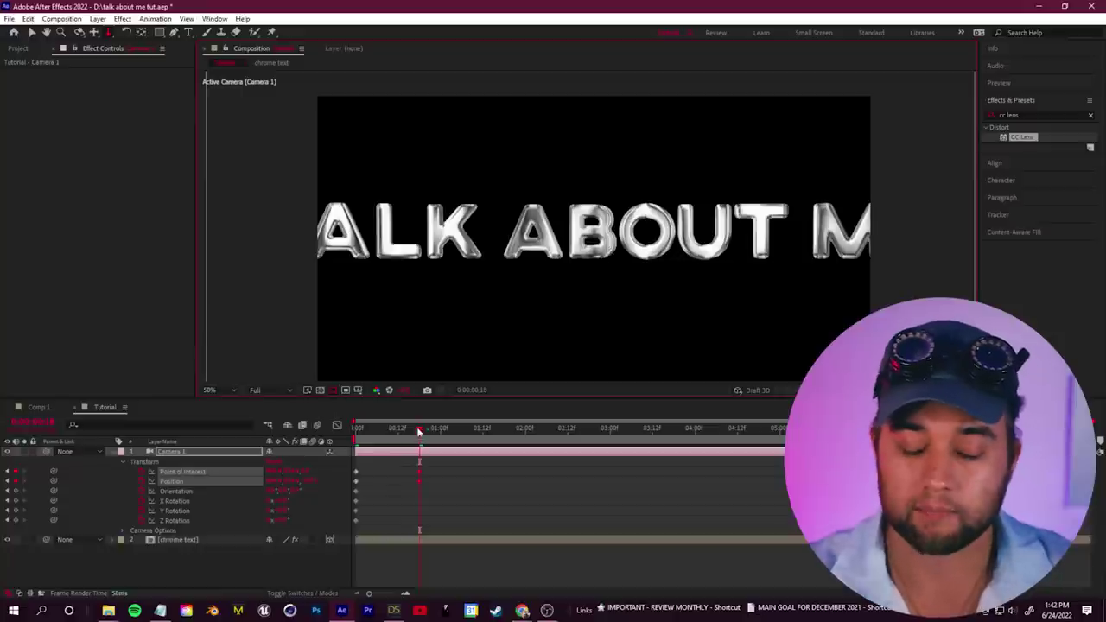
pyautogui.moveTo(422, 431); pyautogui.dragTo(374, 430)
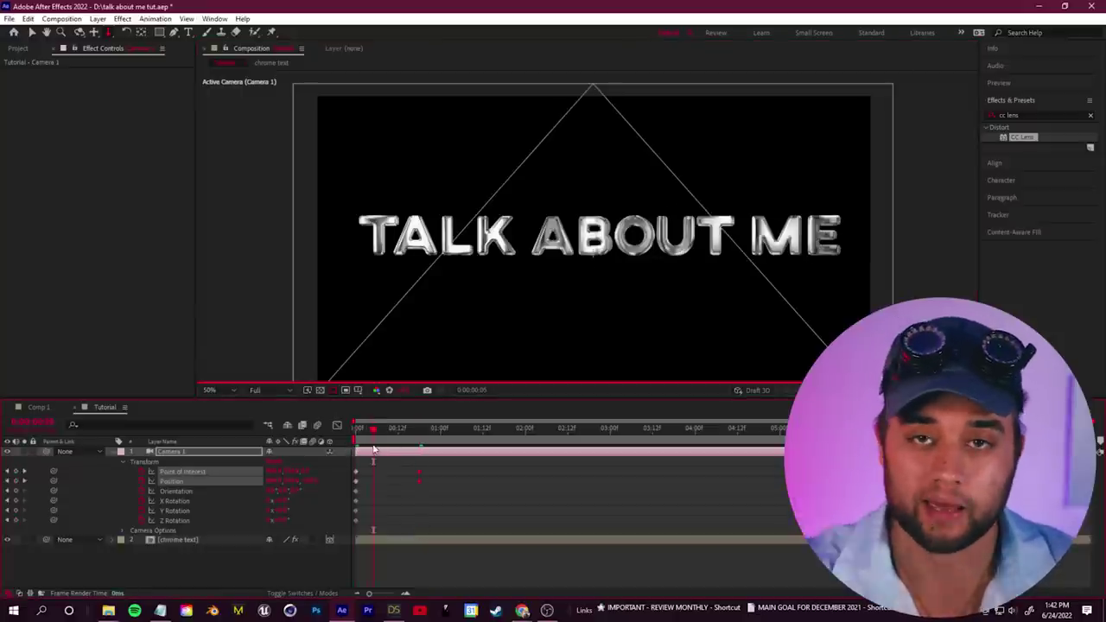
pyautogui.moveTo(373, 443); pyautogui.dragTo(355, 444)
# - Reveal the Scale property of the chrome text layer and adjust it at the first frame
pyautogui.click(223, 540)
pyautogui.press('s')
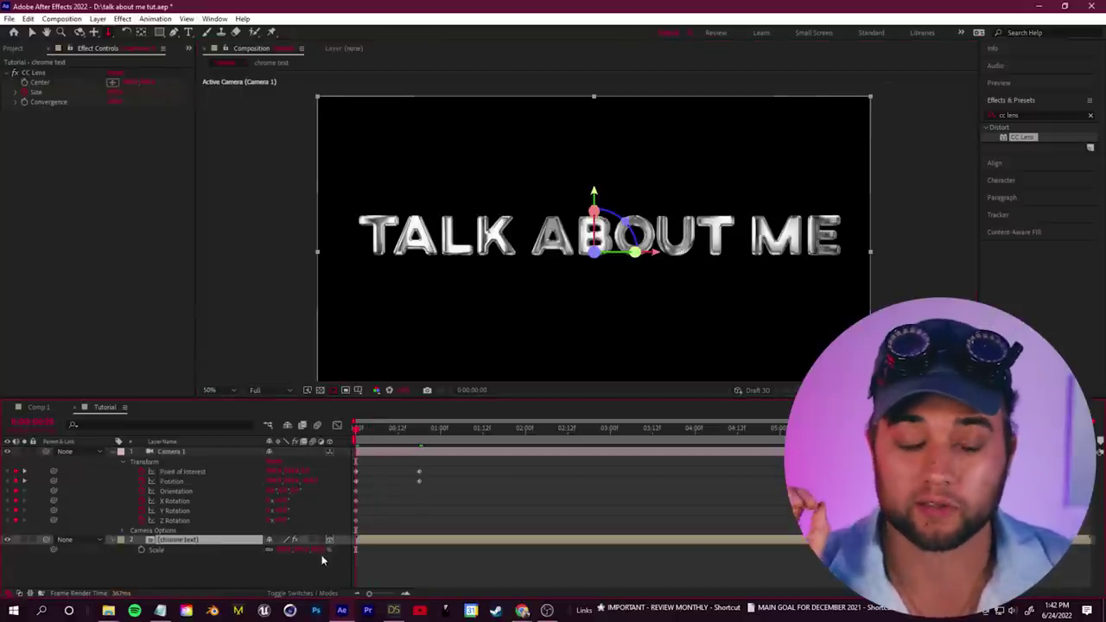
pyautogui.moveTo(317, 551); pyautogui.dragTo(314, 550)
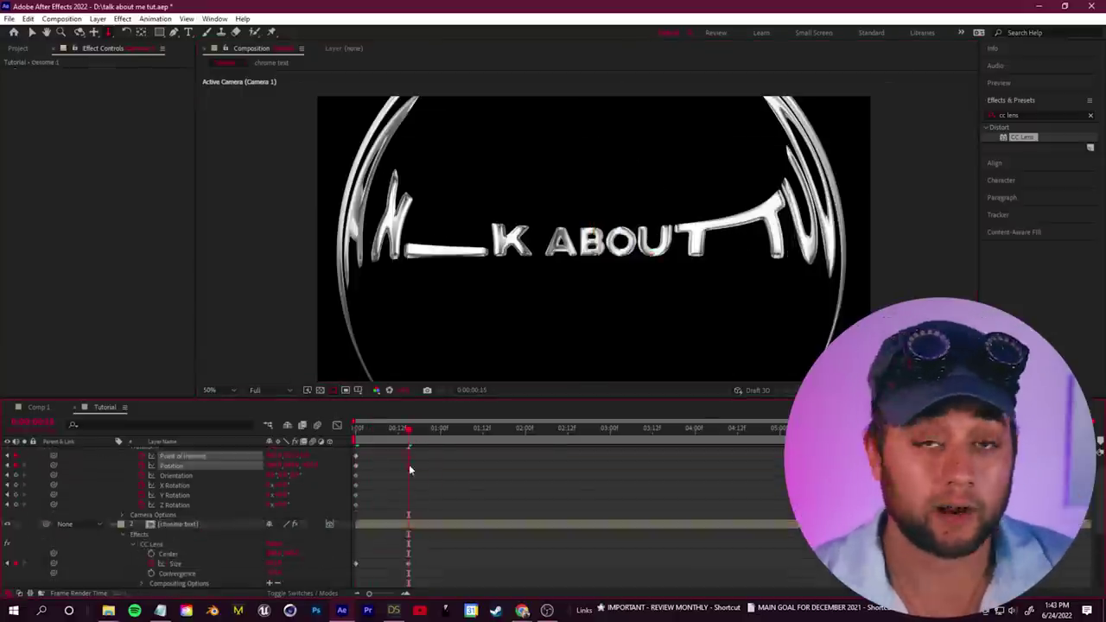
# - Examine the animated lens distortion on the chrome text around frame 15 of the Tutorial composition
pyautogui.moveTo(409, 430)
pyautogui.mouseDown()
pyautogui.moveTo(375, 442)
pyautogui.moveTo(401, 436)
pyautogui.mouseUp()
pyautogui.press(',')
pyautogui.click(407, 524)
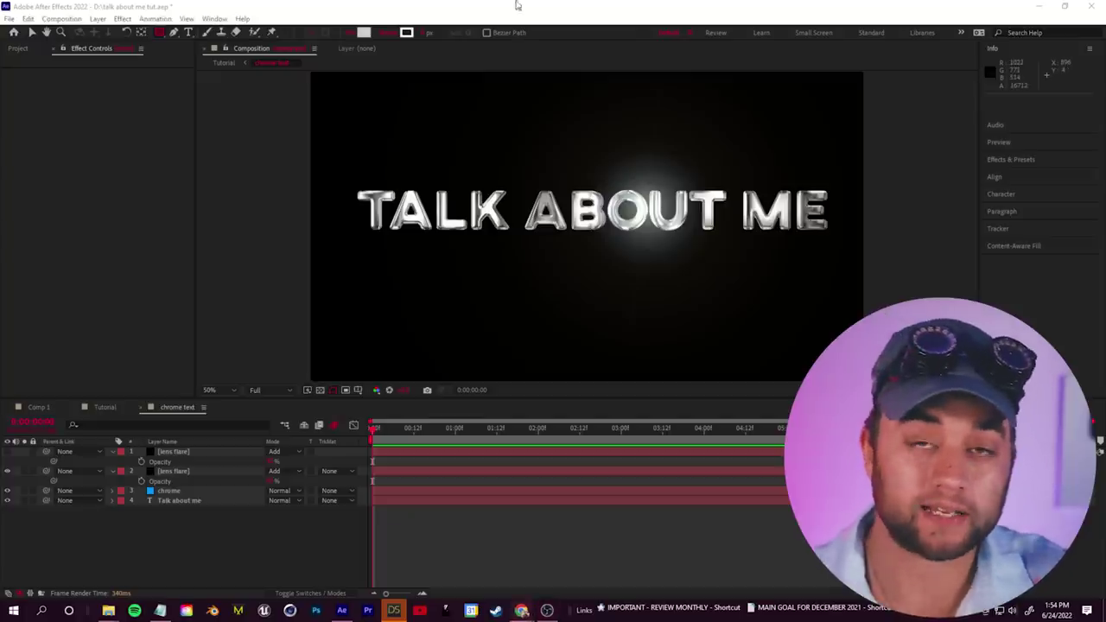
# - Add a Range text selector to the "Talk about me" text layer and expand its properties
pyautogui.click(179, 503)
pyautogui.click(179, 503)
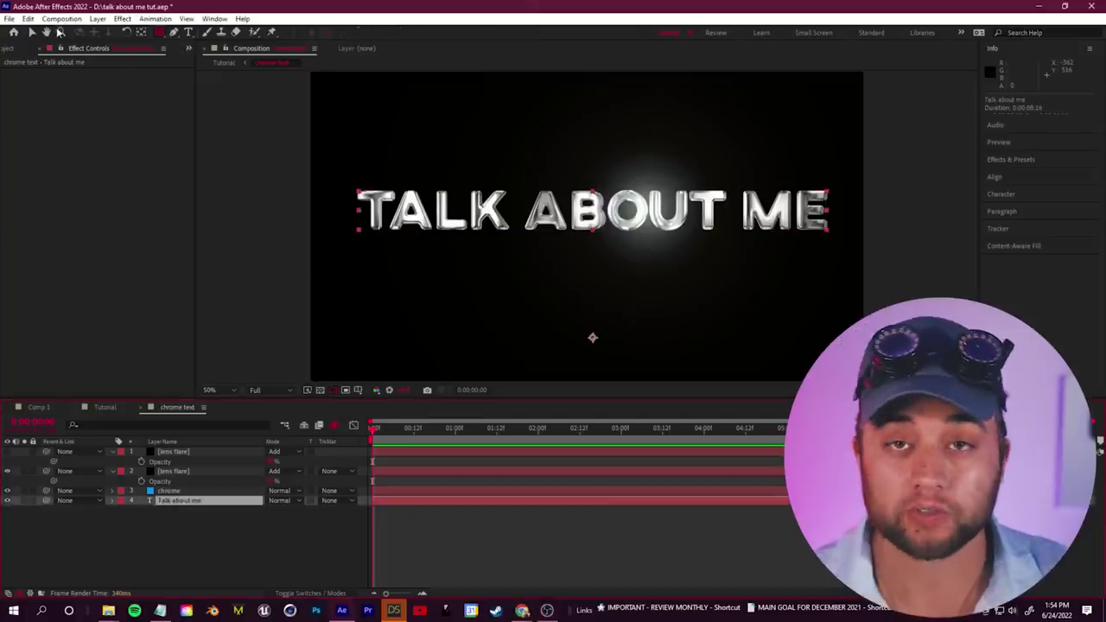
pyautogui.click(155, 18)
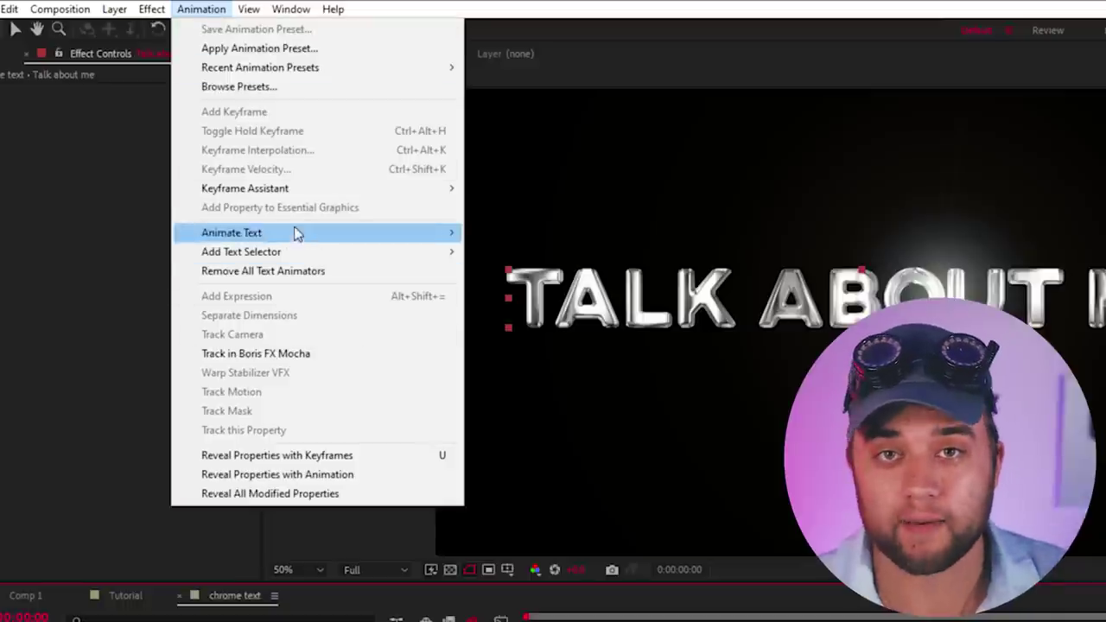
pyautogui.moveTo(300, 253)
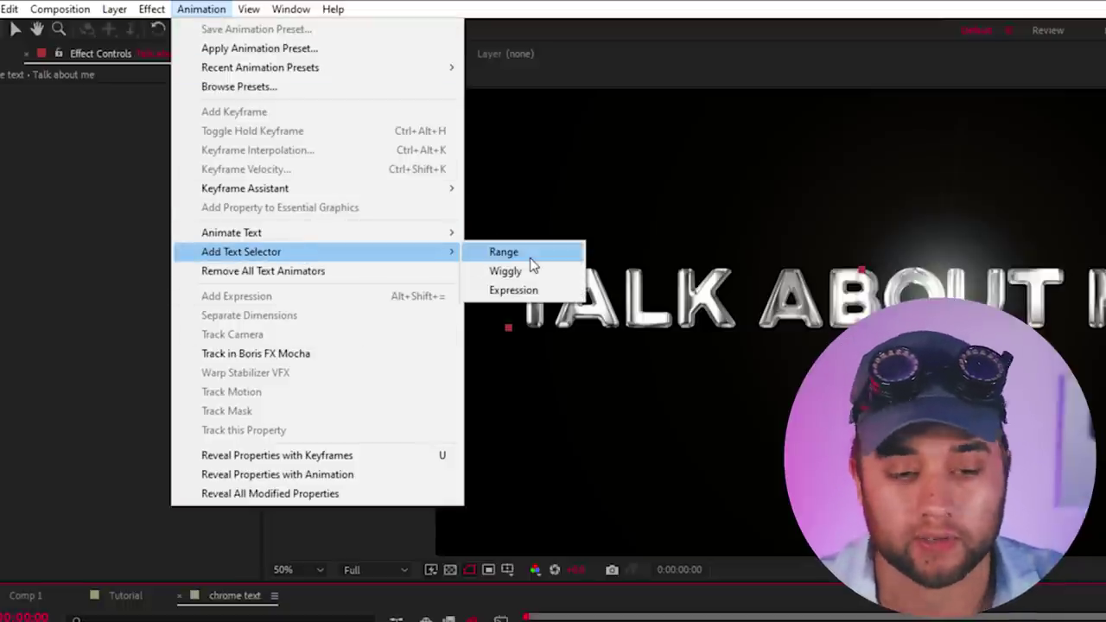
pyautogui.press('Escape')
pyautogui.press('Escape')
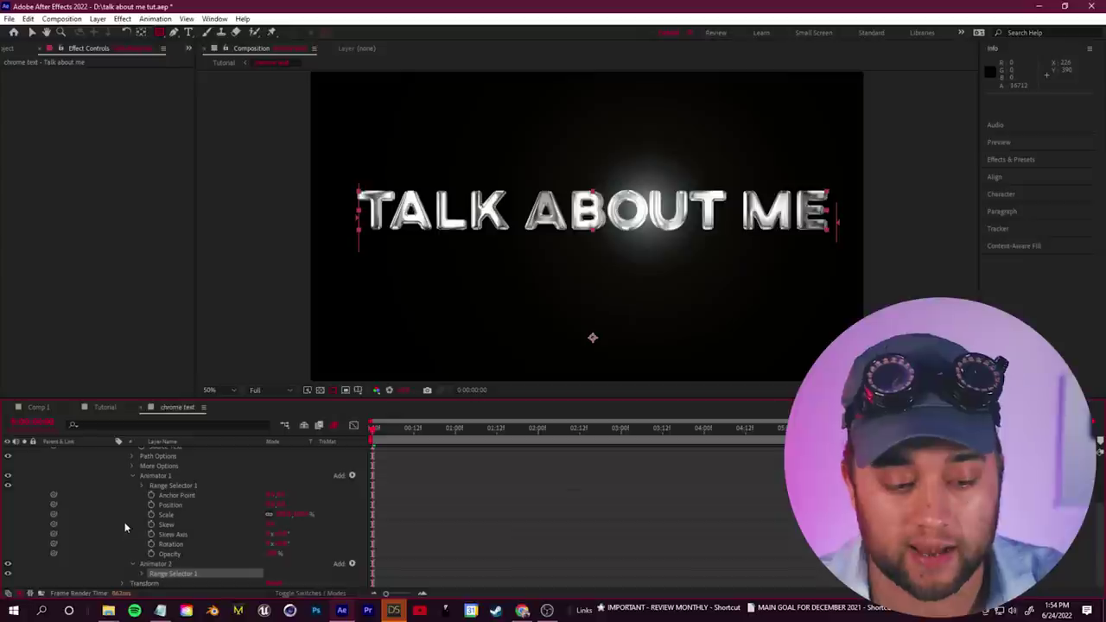
pyautogui.click(142, 574)
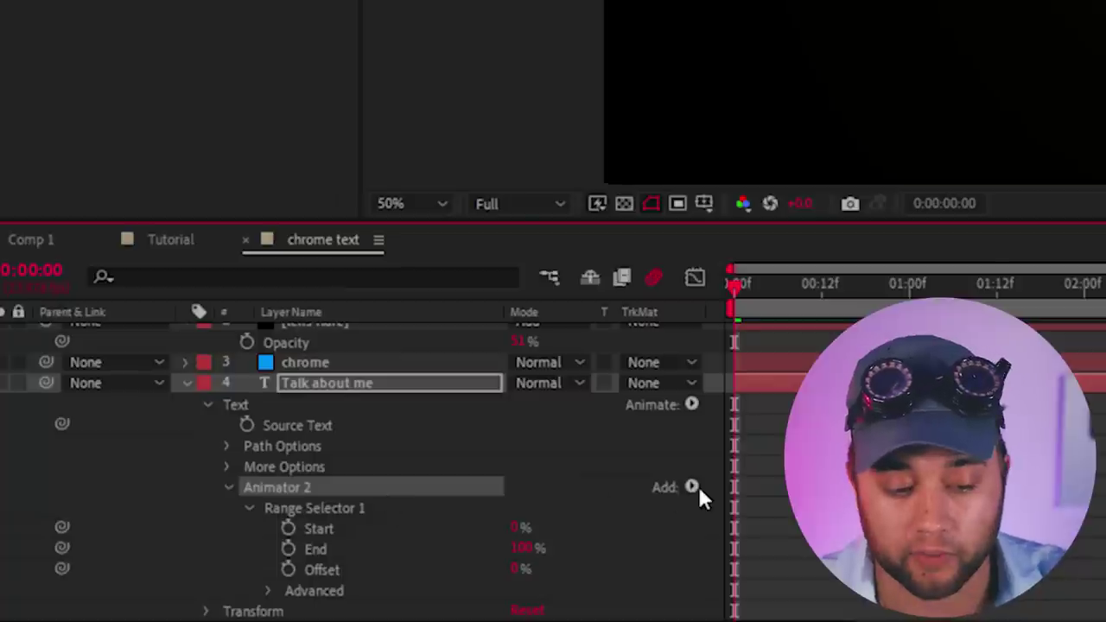
# - Add a Position property to Animator 2 of the "Talk about me" text layer
pyautogui.click(694, 487)
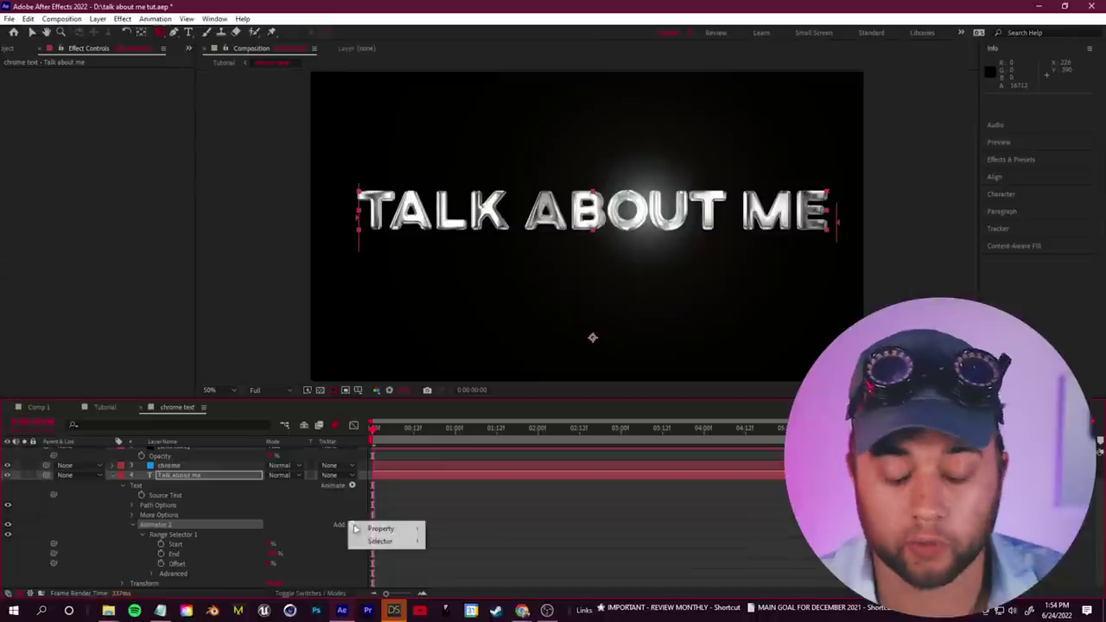
pyautogui.moveTo(759, 501)
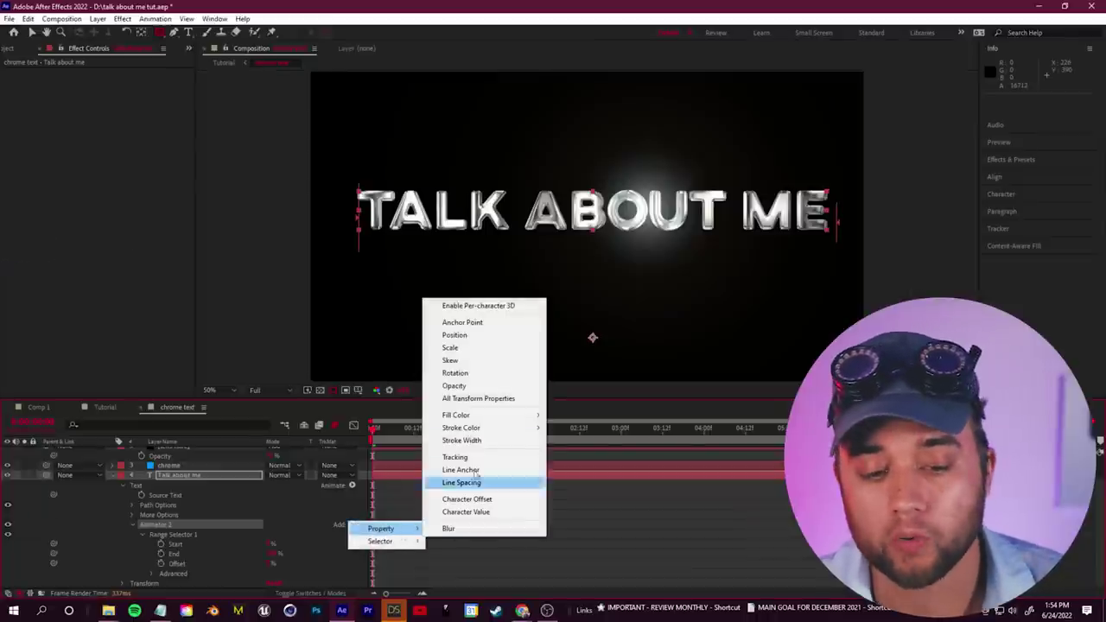
pyautogui.click(477, 336)
# - Expand the Advanced options of Range Selector 1 and adjust the selector's Start value
pyautogui.click(152, 564)
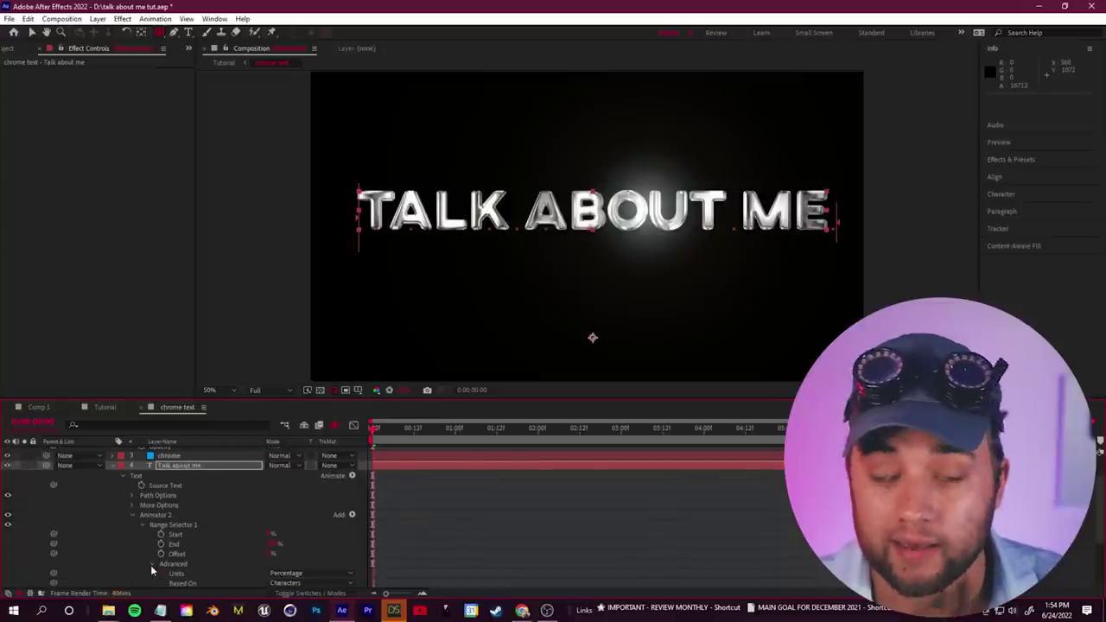
pyautogui.scroll(-3, 147, 554)
pyautogui.moveTo(337, 575); pyautogui.dragTo(222, 590)
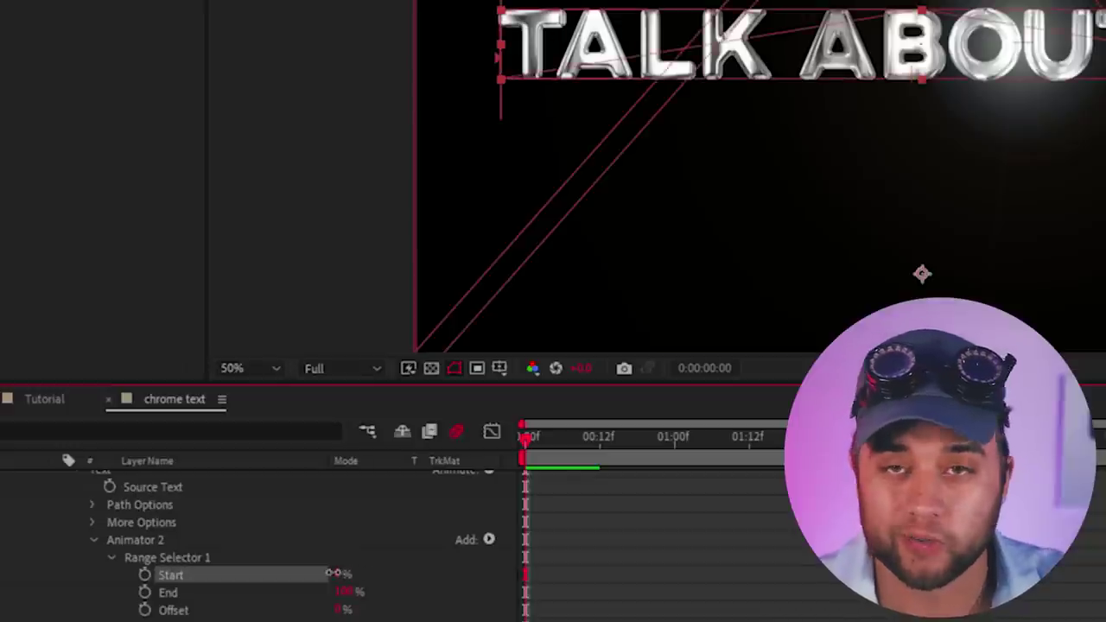
pyautogui.scroll(-3, 373, 598)
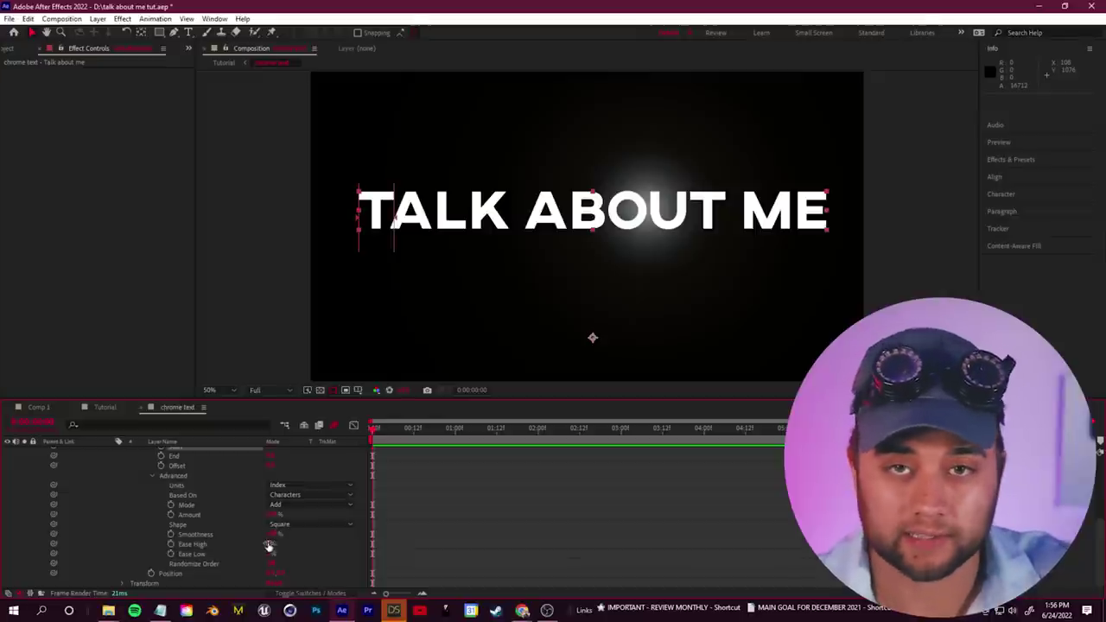
# - Try changing the selector's Ease High and the animator's Position for the letter T, and undo the changes
pyautogui.moveTo(268, 545); pyautogui.dragTo(250, 580)
pyautogui.hotkey('ctrl', 'z')
pyautogui.hotkey('ctrl', 'z')
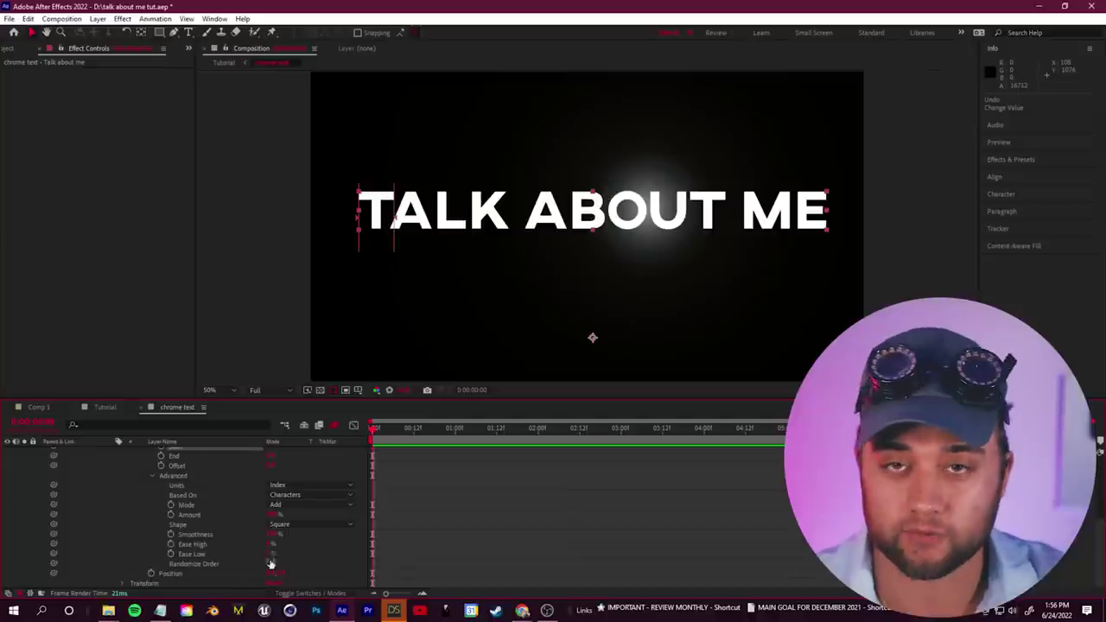
pyautogui.moveTo(280, 575); pyautogui.dragTo(159, 564)
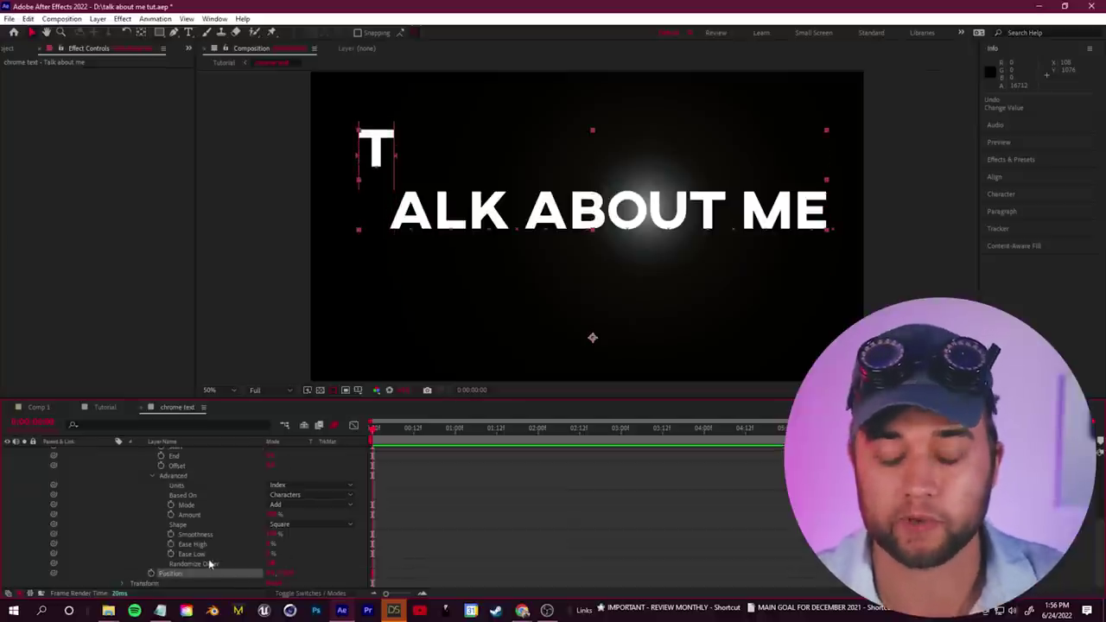
pyautogui.hotkey('ctrl', 'z')
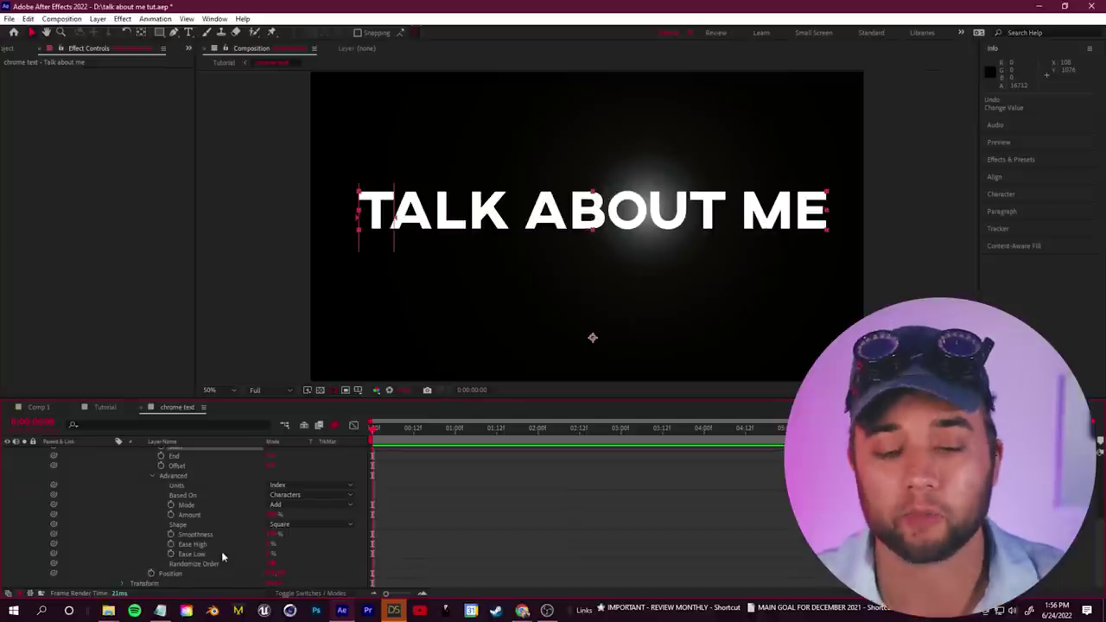
# - Keyframe the animator's Position so the letter T slides in from beyond the left edge by frame 9, and preview it
pyautogui.click(152, 575)
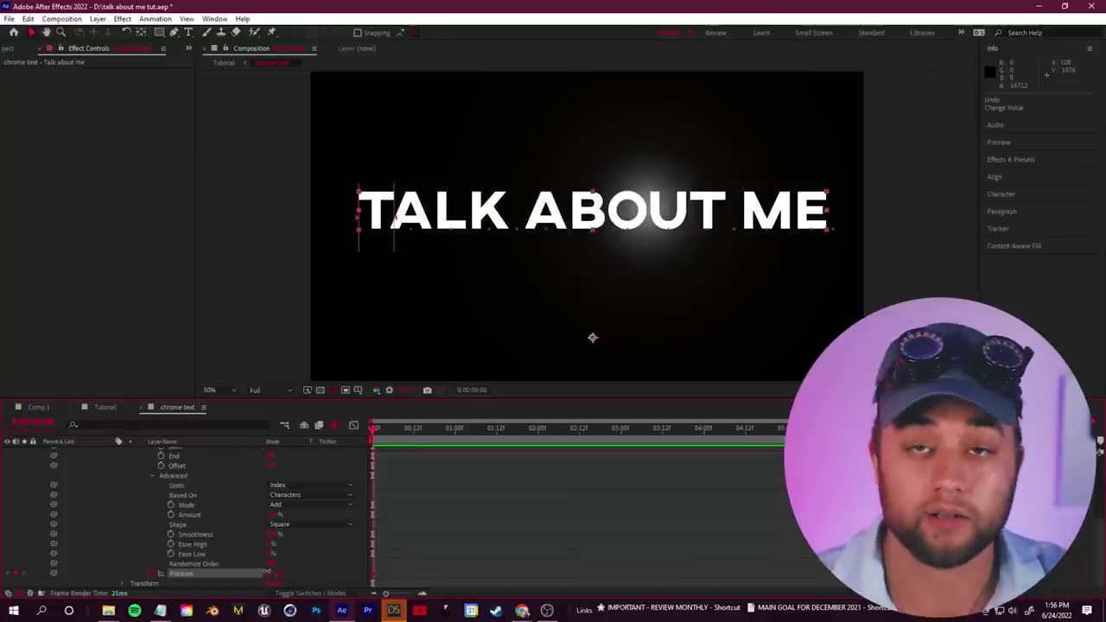
pyautogui.moveTo(270, 574); pyautogui.dragTo(236, 565)
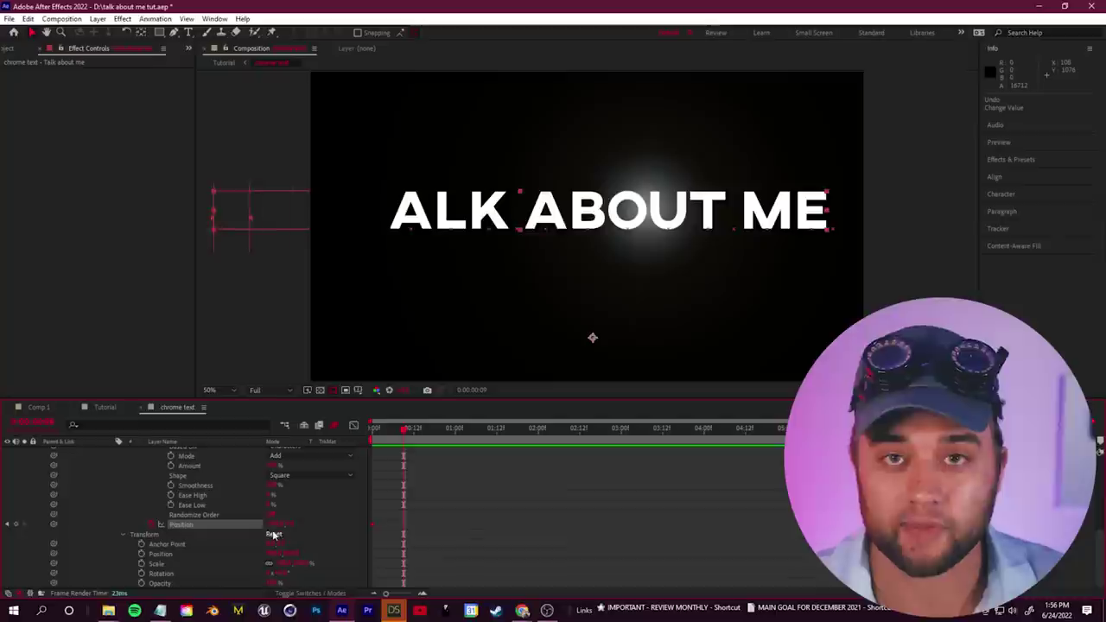
pyautogui.moveTo(271, 526); pyautogui.dragTo(571, 542)
pyautogui.moveTo(405, 434); pyautogui.dragTo(302, 451)
pyautogui.press('space')
pyautogui.press('space')
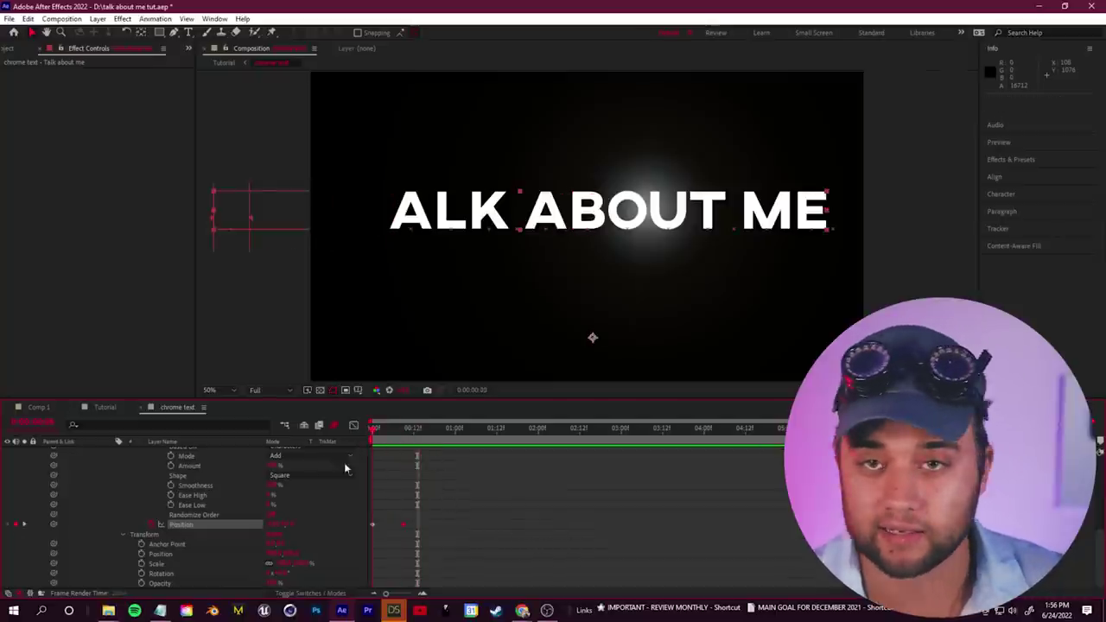
pyautogui.press('space')
# - Enable motion blur on the "Talk about me" text layer and play back the letter animation
pyautogui.scroll(3, 171, 546)
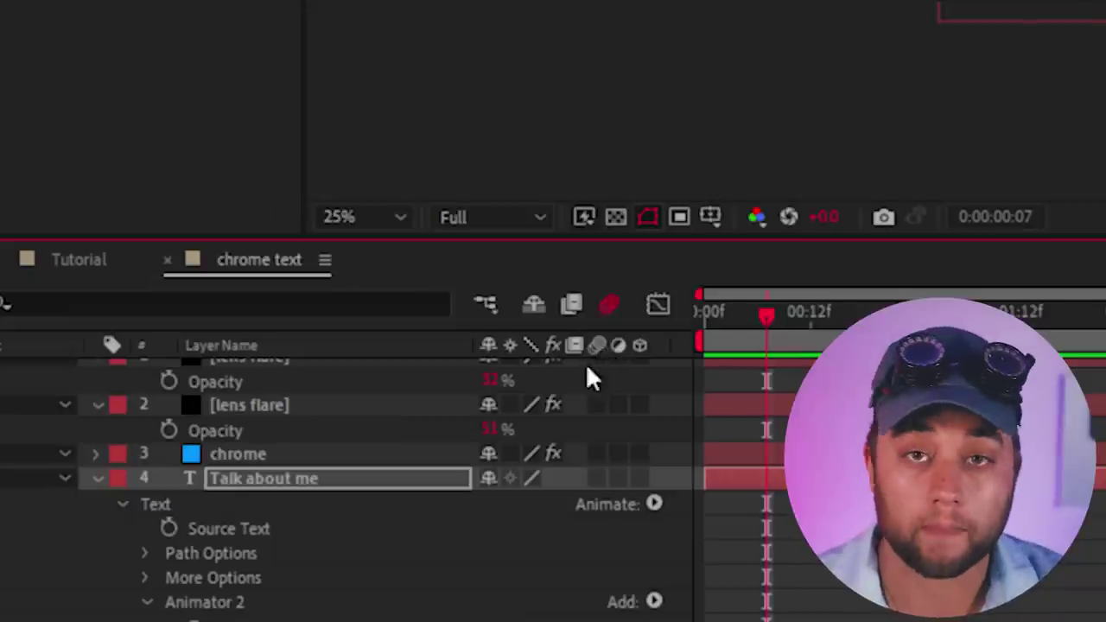
pyautogui.click(597, 478)
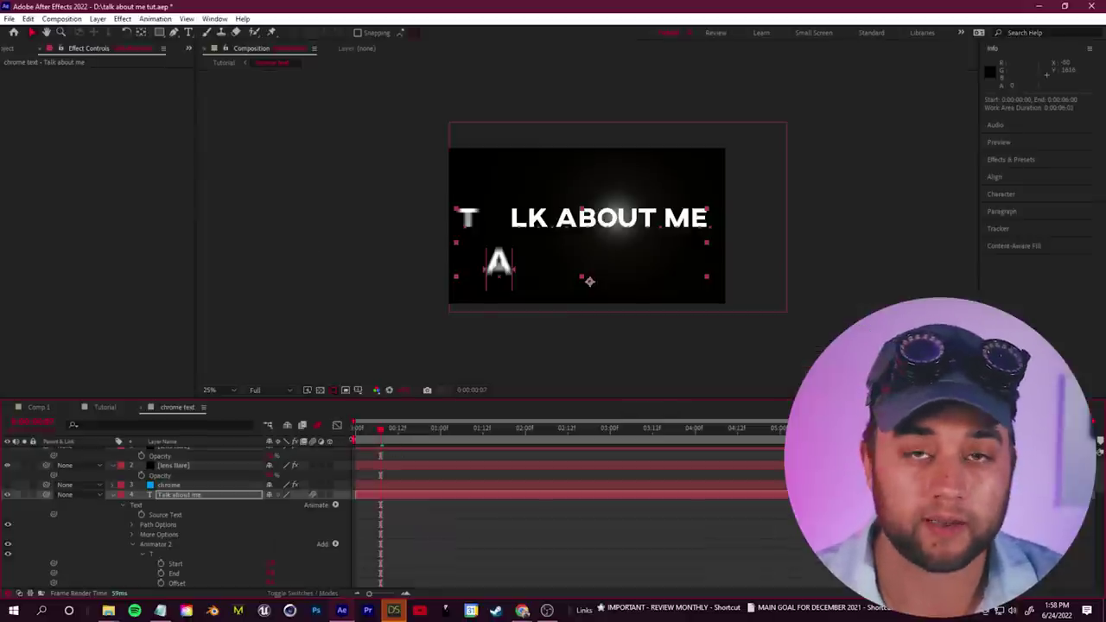
pyautogui.press('space')
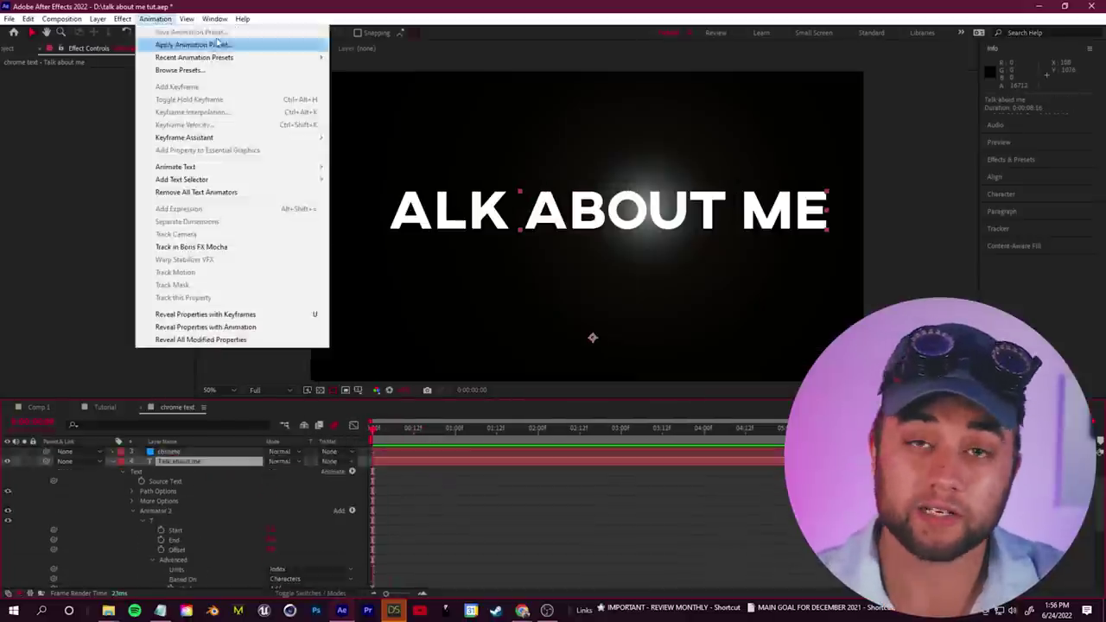
# - Make the "Talk about me" text layer 3D and add a further property to Animator 2
pyautogui.click(278, 503)
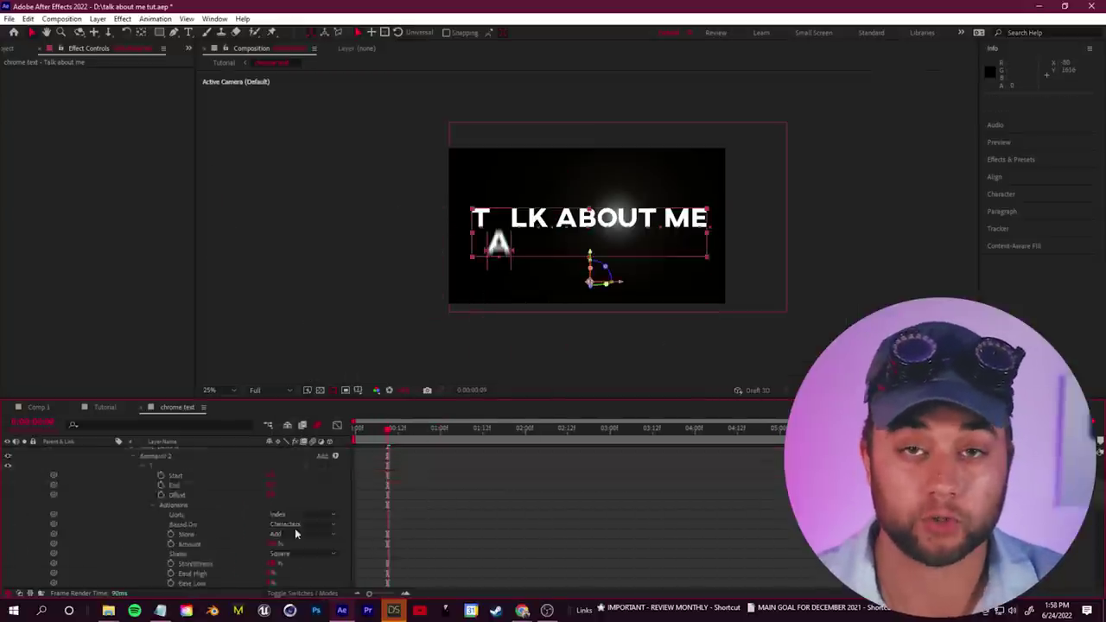
pyautogui.click(322, 466)
pyautogui.click(441, 353)
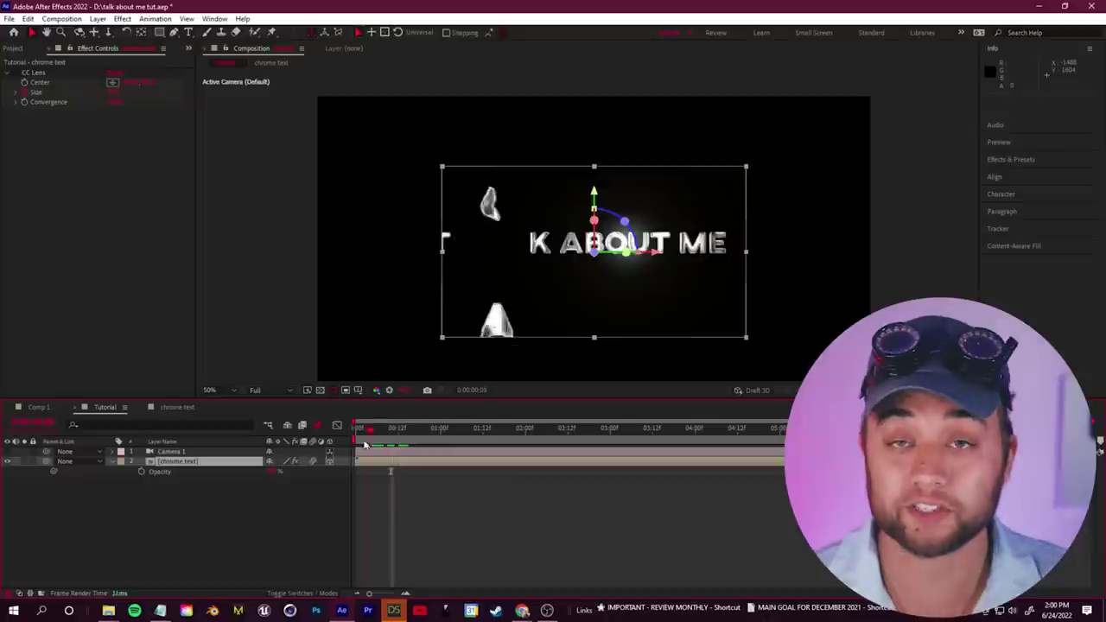
# - Turn on Camera 1's visibility in the Tutorial composition and scrub through the opening frames
pyautogui.click(8, 452)
pyautogui.moveTo(369, 431)
pyautogui.mouseDown()
pyautogui.moveTo(351, 434)
pyautogui.moveTo(381, 434)
pyautogui.mouseUp()
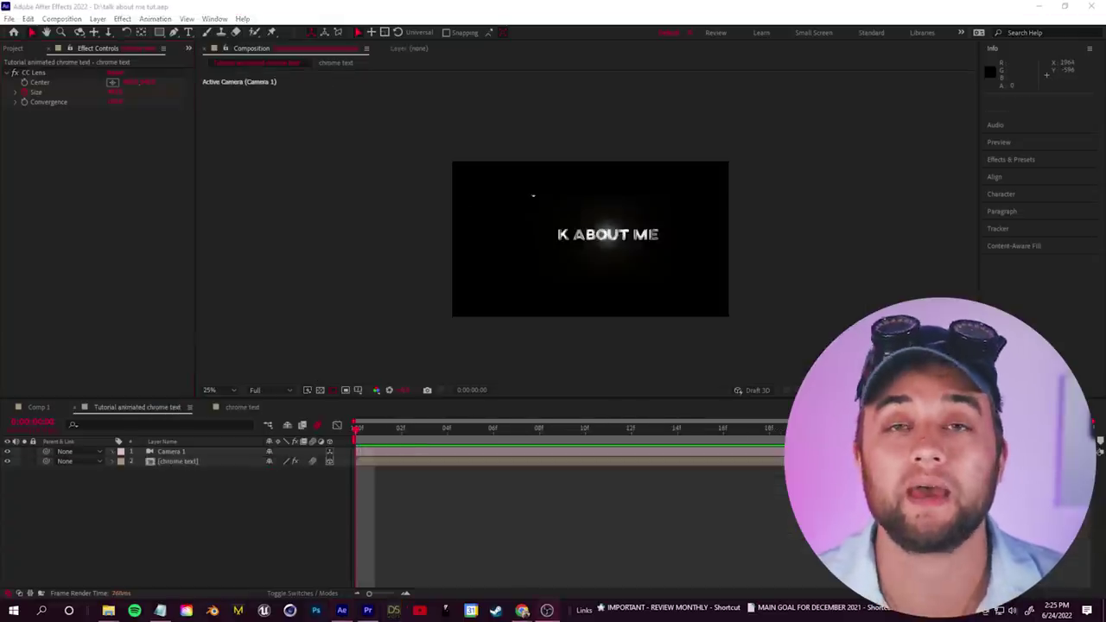
# - Create a new 1920 × 1080 composition named "Tutorial Backgrounds"
pyautogui.click(1059, 23)
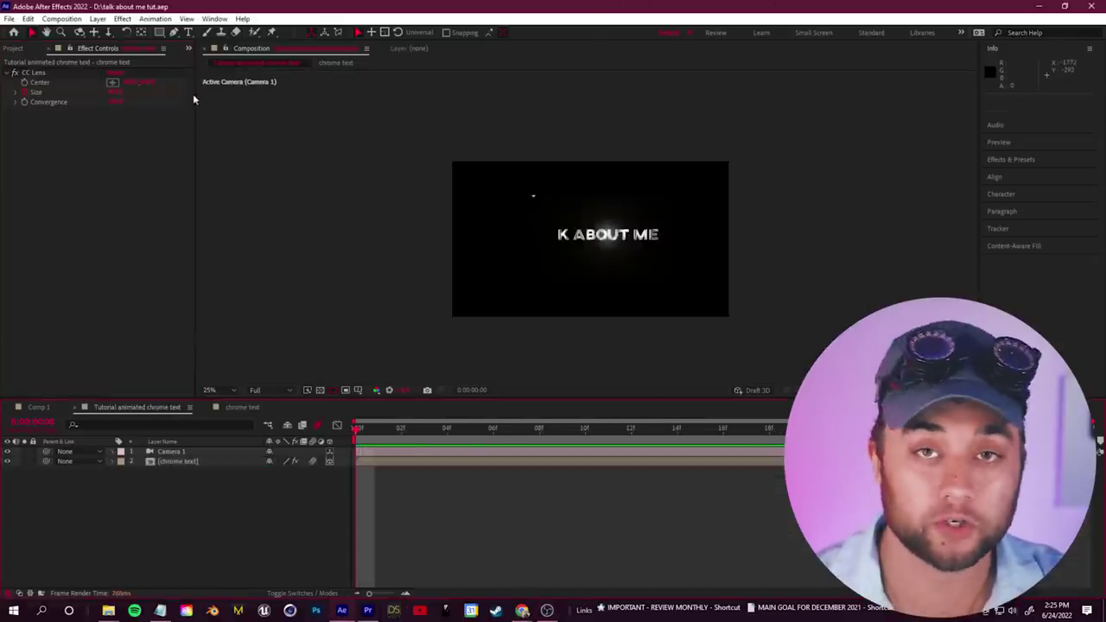
pyautogui.click(189, 49)
pyautogui.click(207, 66)
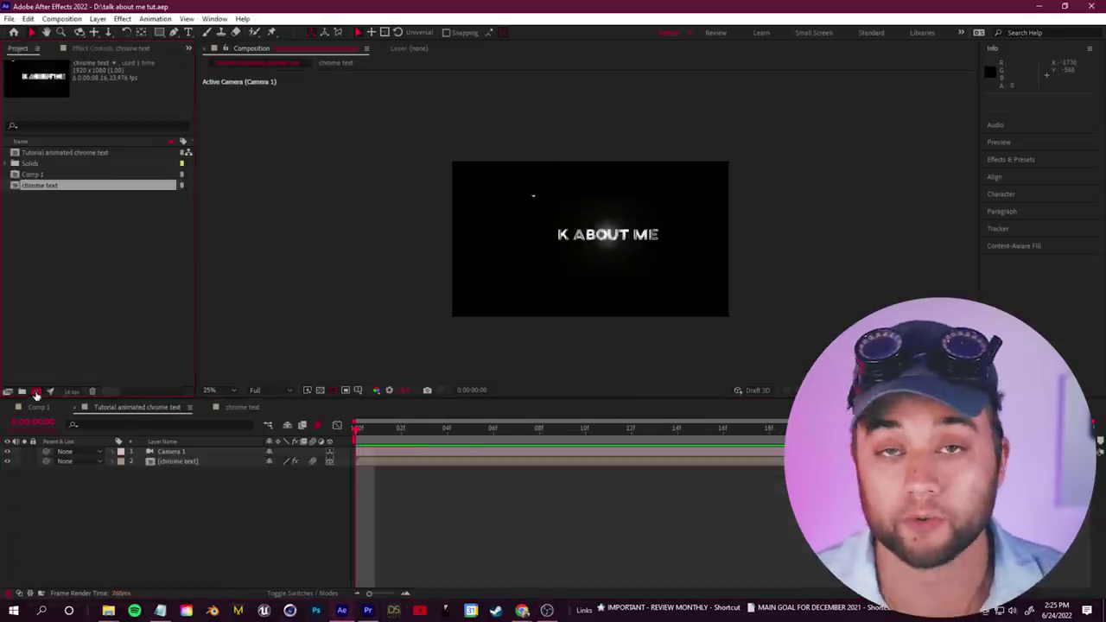
pyautogui.click(36, 393)
pyautogui.write('Tutorial Backgrounds')
pyautogui.click(123, 208)
pyautogui.write('1920')
pyautogui.press('Tab')
pyautogui.write('1080')
pyautogui.press('Return')
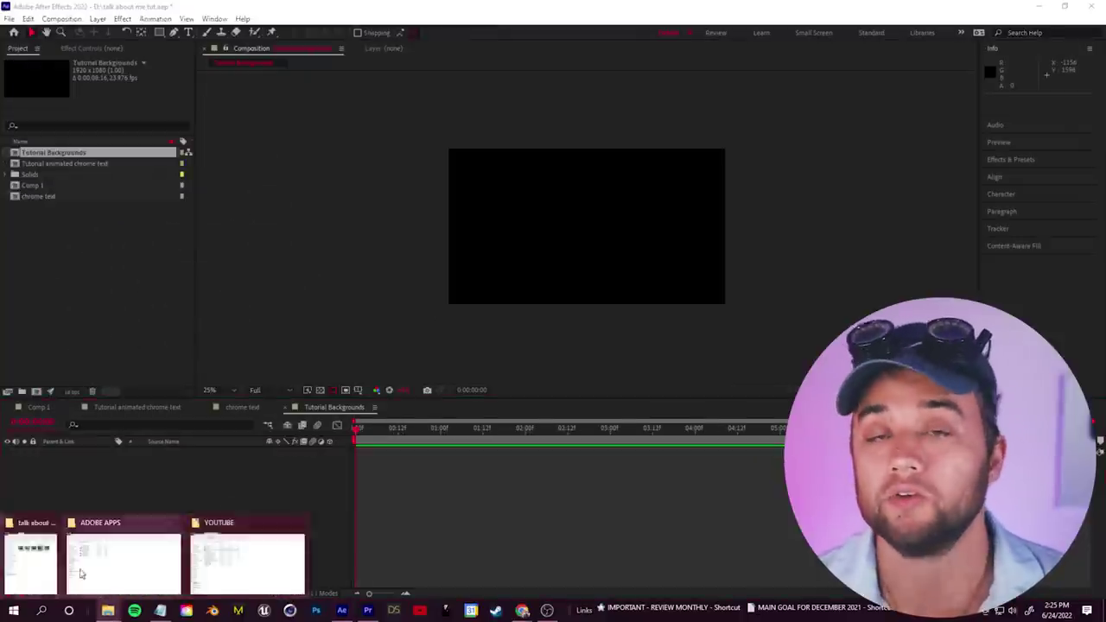
# - Switch to Pexels in the browser, search its videos for "green screen music video" and browse the clips
pyautogui.click(39, 558)
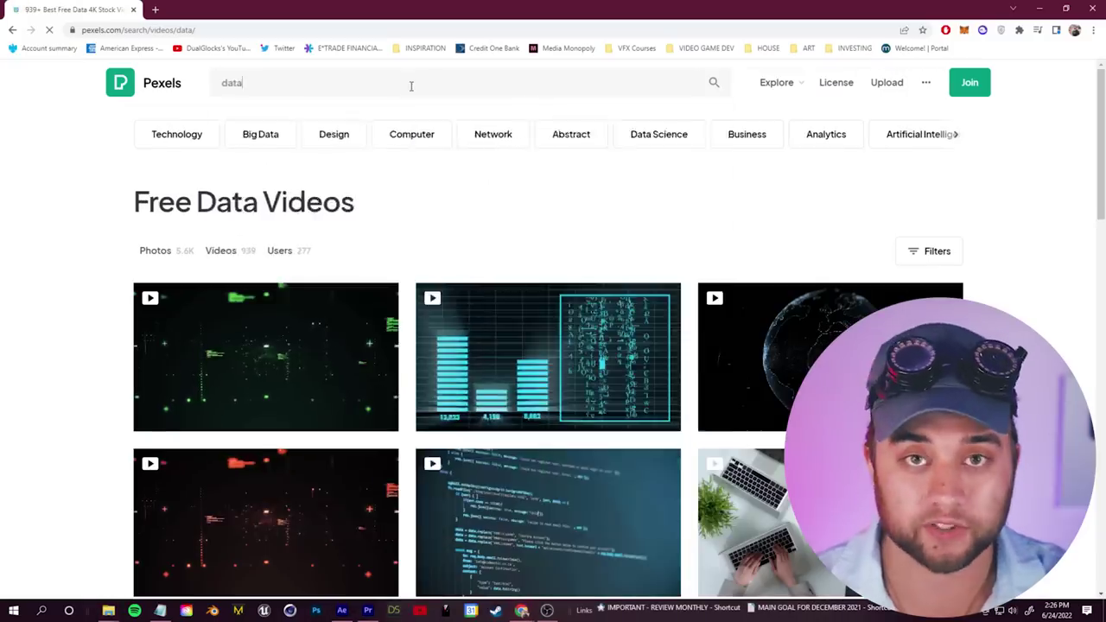
pyautogui.click(410, 81)
pyautogui.write('green screen music video')
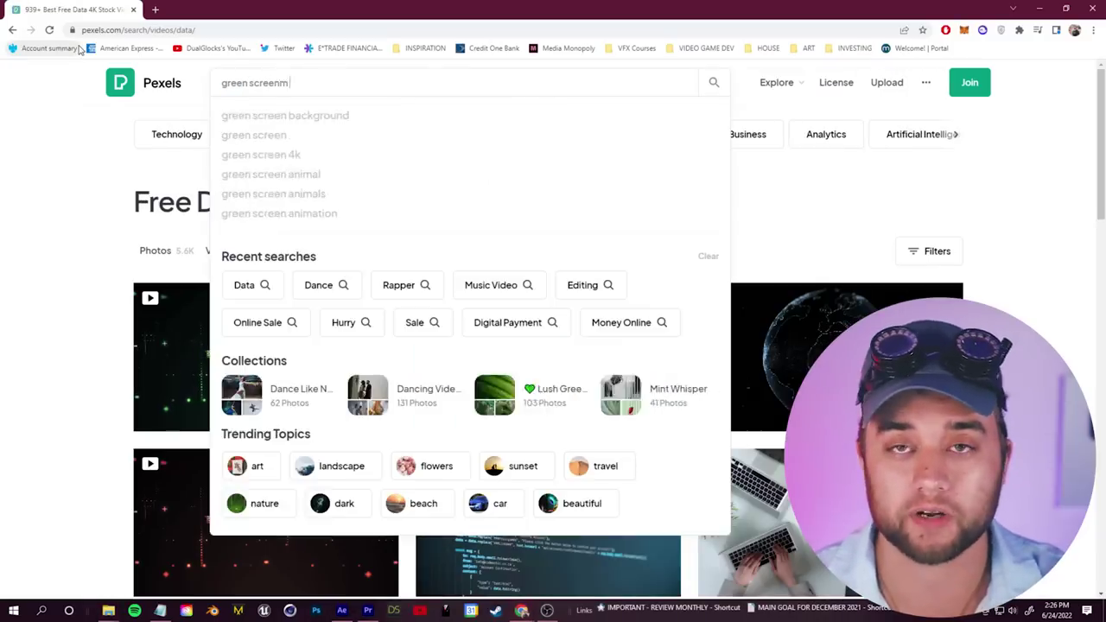
pyautogui.press('Return')
pyautogui.scroll(-20, 403, 378)
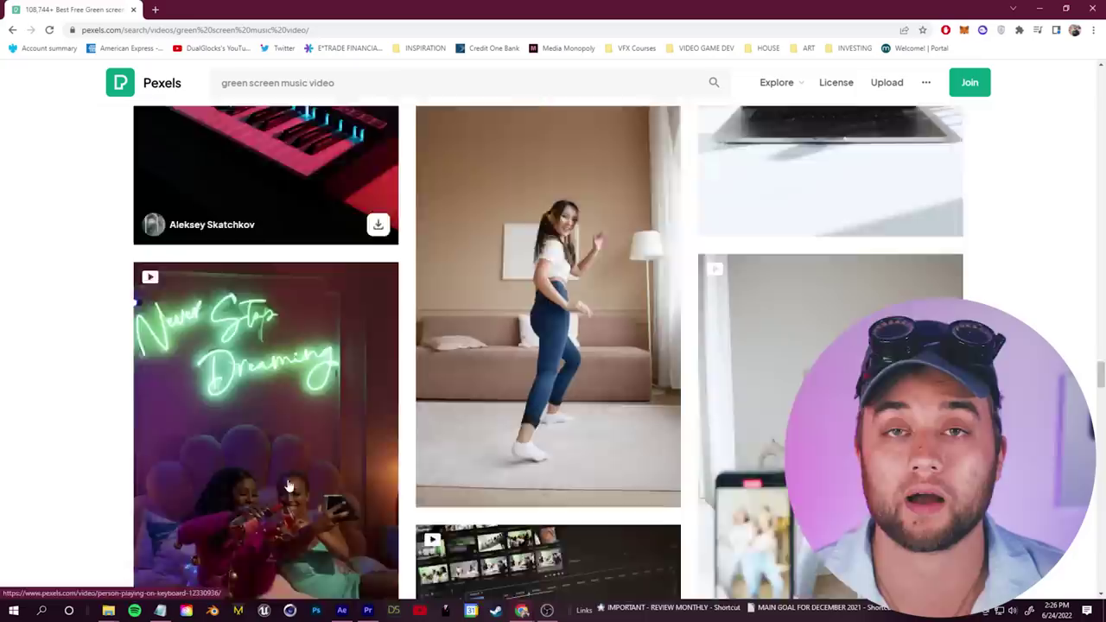
# - Shorten the Pexels video search to "green screen" and download the clip of the long-haired woman in front of a green backdrop
pyautogui.moveTo(339, 83); pyautogui.dragTo(281, 83)
pyautogui.press('BackSpace')
pyautogui.press('Return')
pyautogui.scroll(-10, 61, 368)
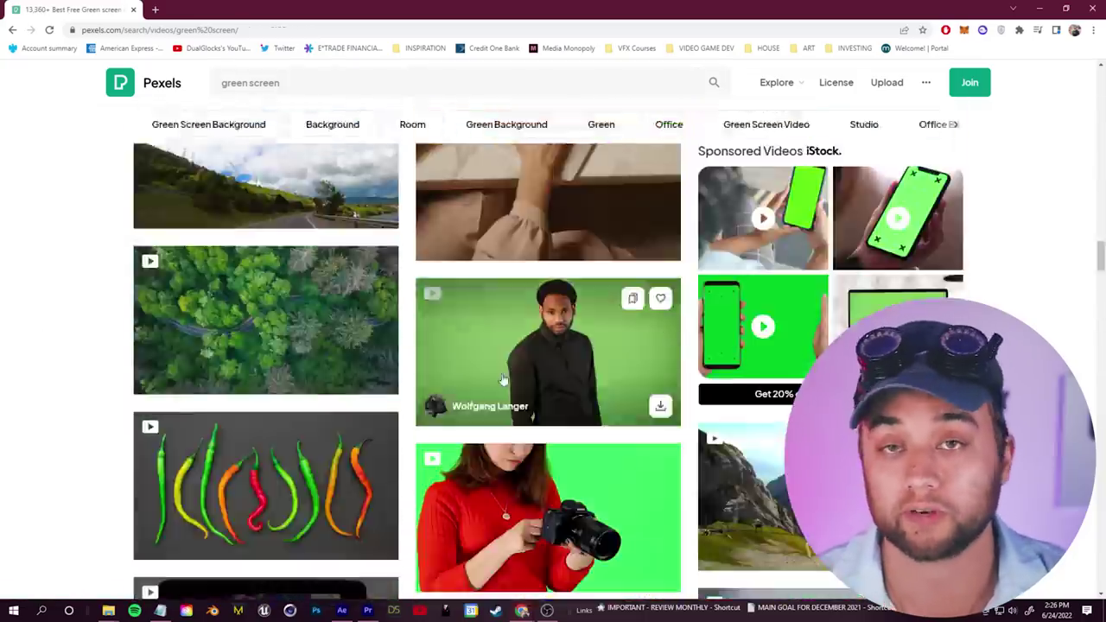
pyautogui.scroll(-15, 83, 419)
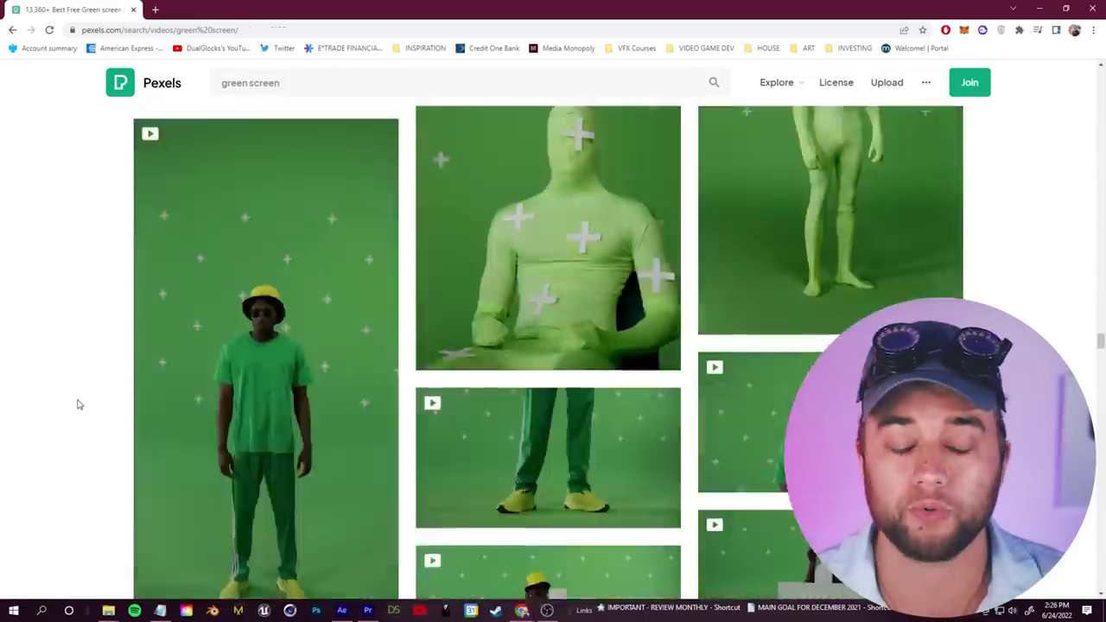
pyautogui.scroll(-15, 75, 403)
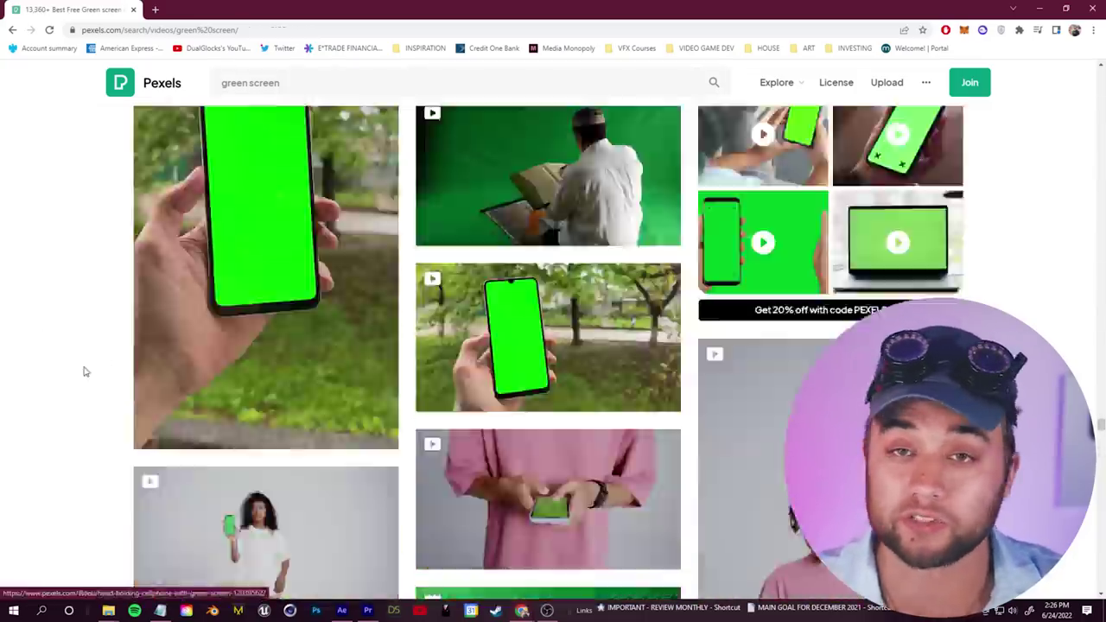
pyautogui.scroll(-15, 73, 372)
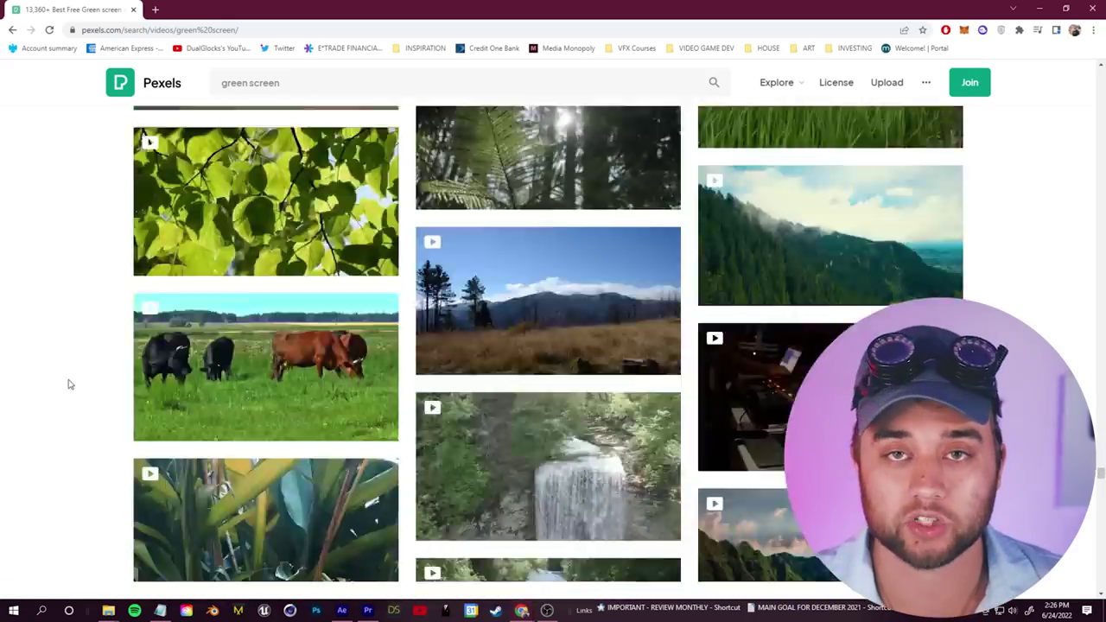
pyautogui.scroll(3, 351, 435)
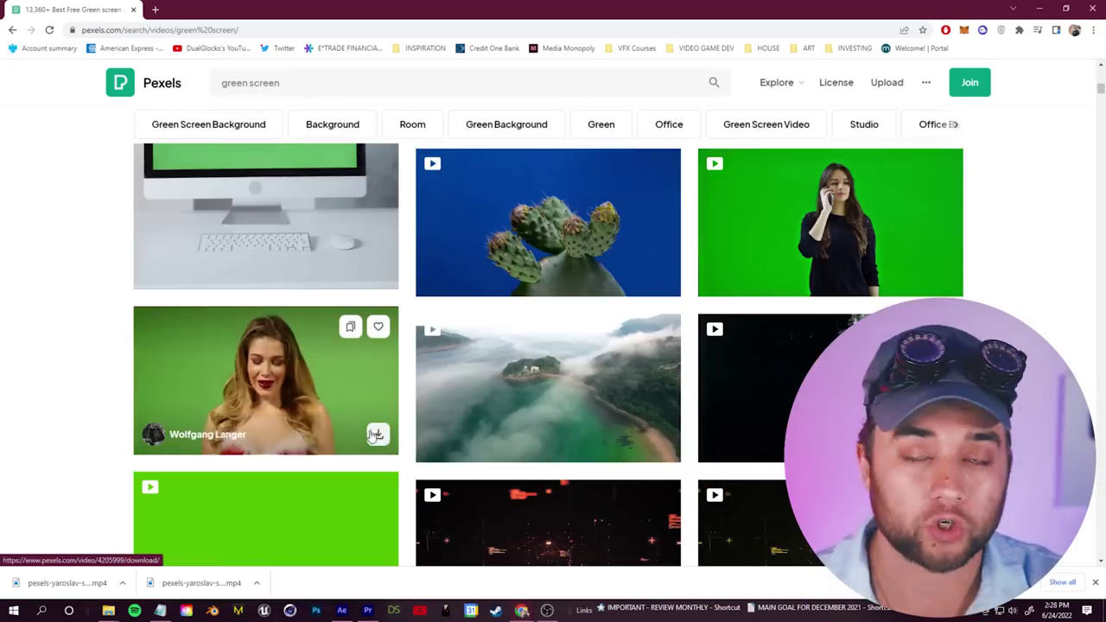
pyautogui.click(377, 434)
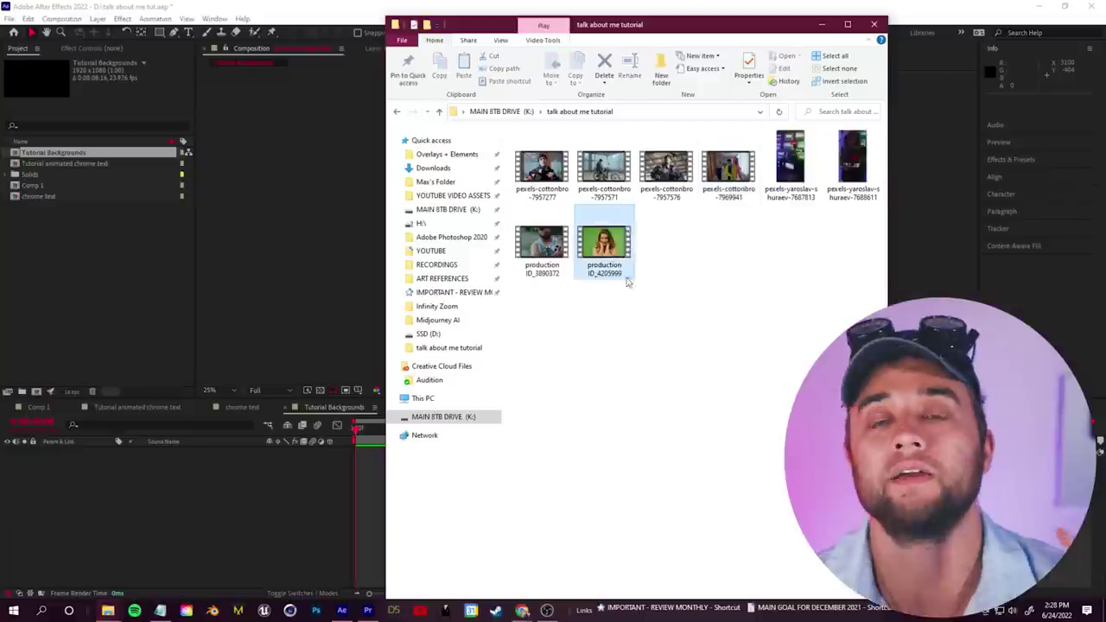
# - Import production ID_4205999.mp4 into After Effects, add it to the Tutorial Backgrounds composition and scale it to fit the frame
pyautogui.moveTo(605, 247); pyautogui.dragTo(99, 264)
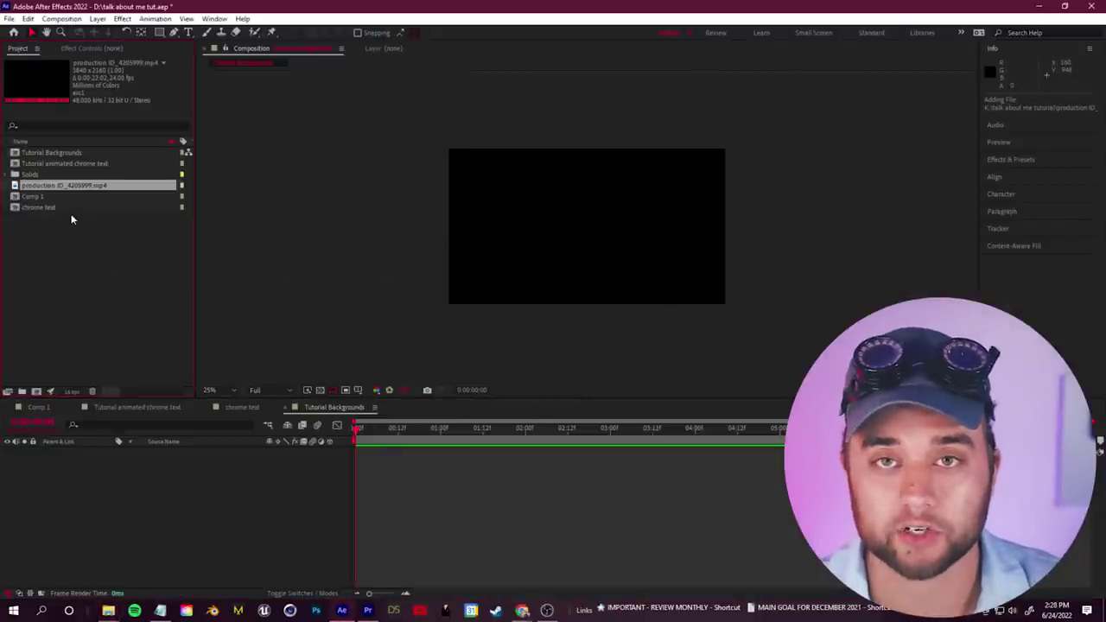
pyautogui.moveTo(50, 187); pyautogui.dragTo(198, 467)
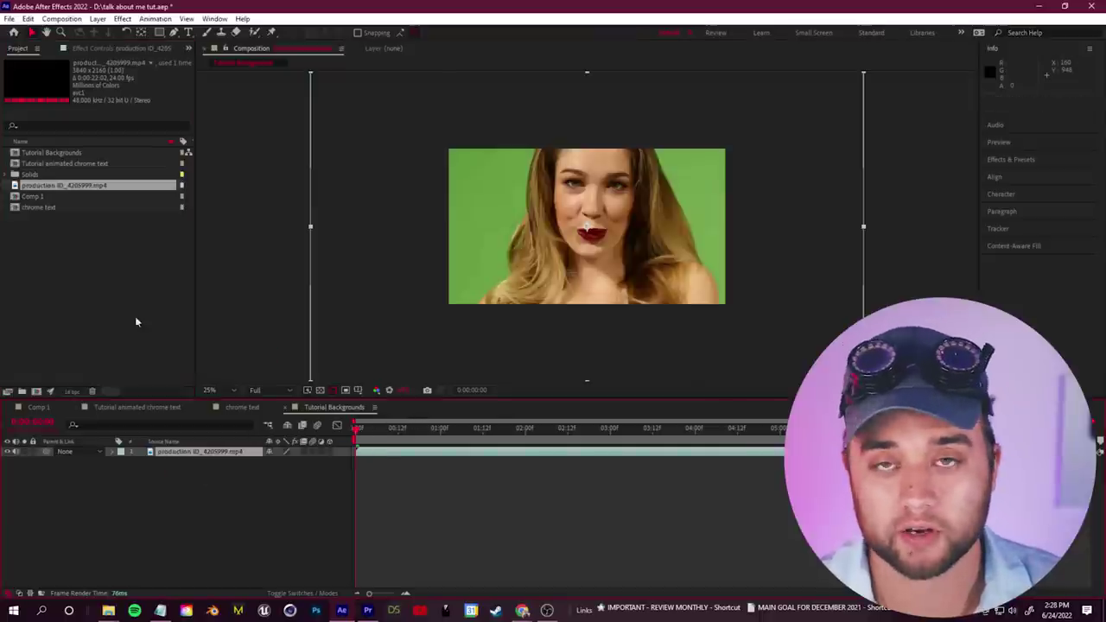
pyautogui.rightClick(201, 459)
pyautogui.moveTo(259, 163)
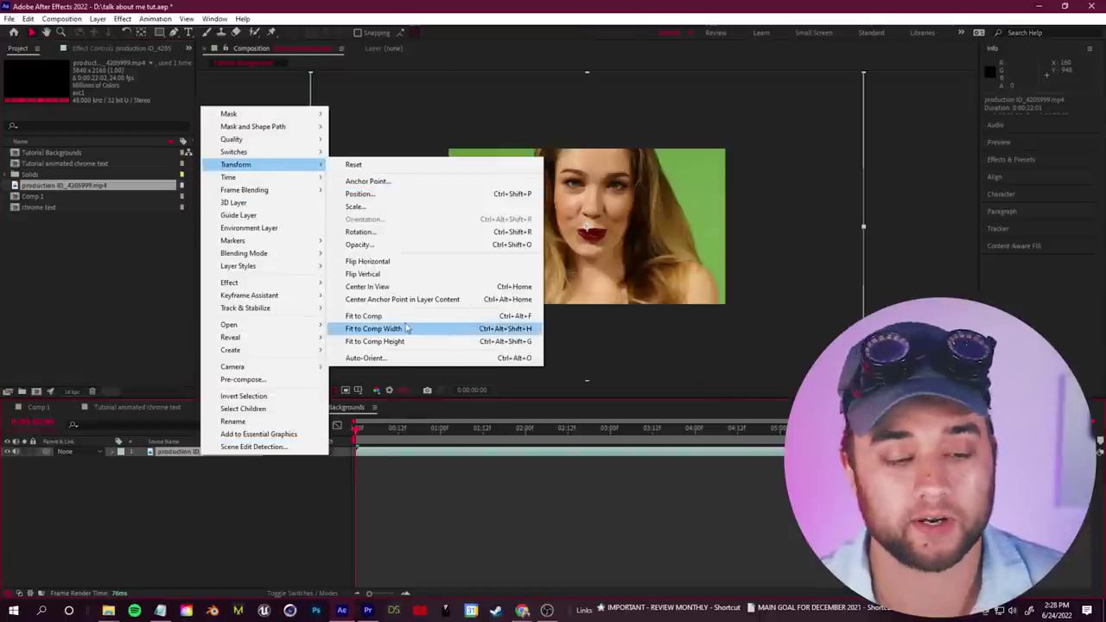
pyautogui.click(488, 337)
# - Find the Keylight (1.2) effect and apply it to the production ID_4205999.mp4 layer
pyautogui.click(1029, 161)
pyautogui.moveTo(1012, 114); pyautogui.dragTo(953, 107)
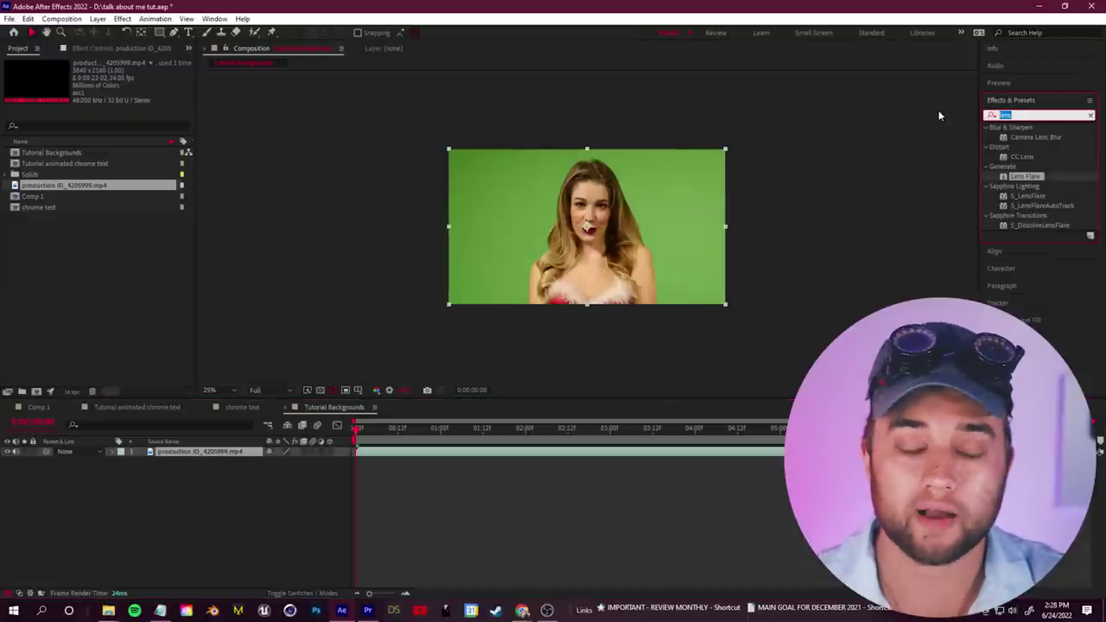
pyautogui.write('keylight')
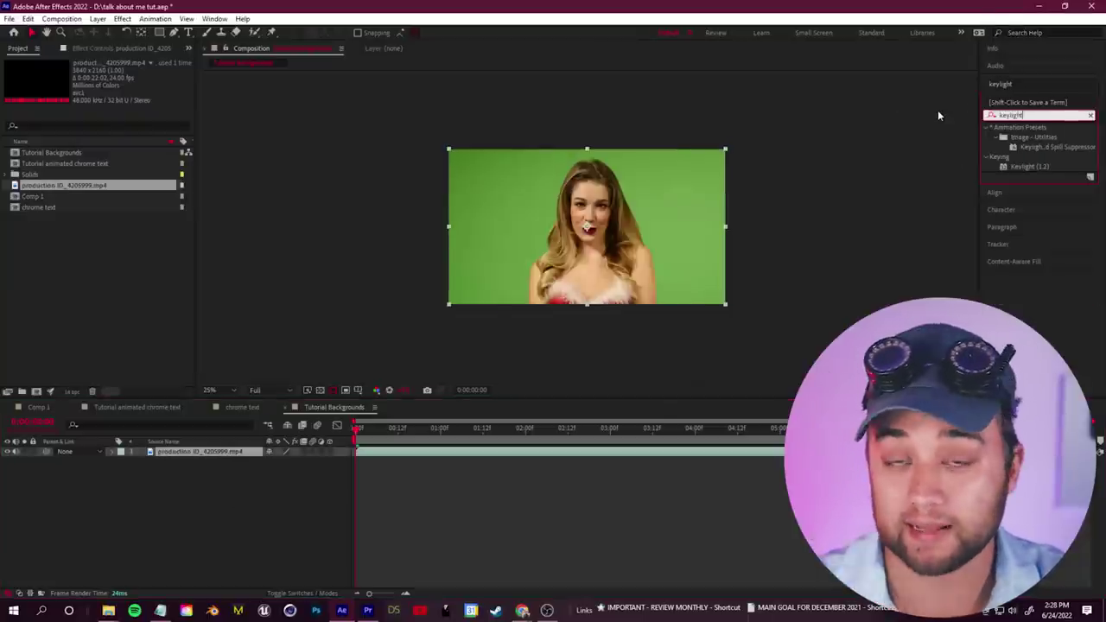
pyautogui.moveTo(1030, 166); pyautogui.dragTo(245, 456)
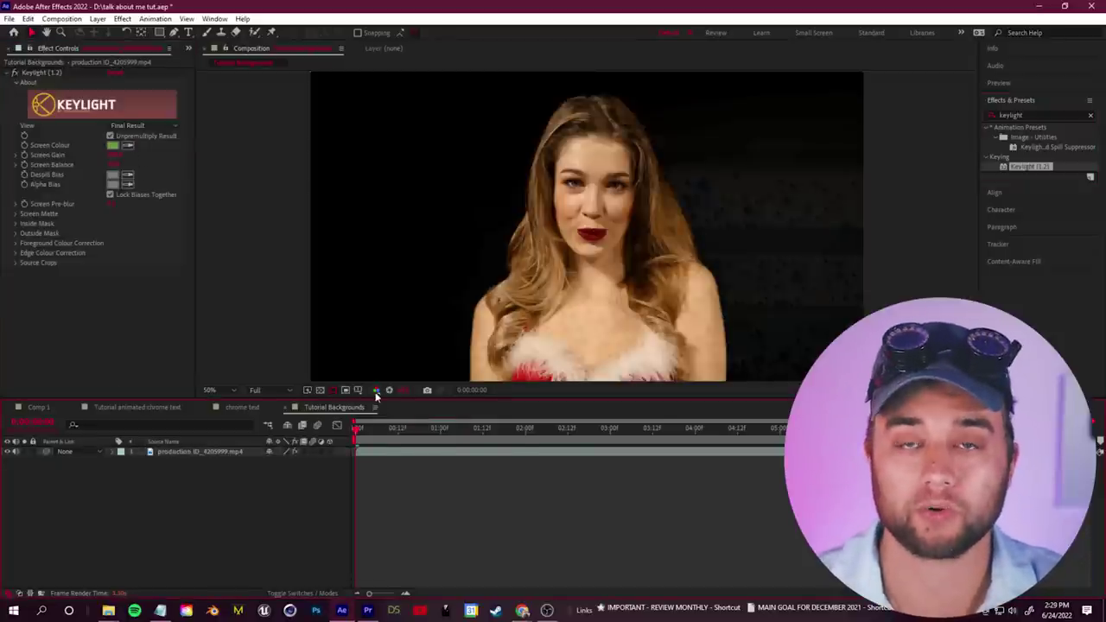
# - In alpha view, lower Clip White and raise Clip Black in Keylight's Screen Matte to get a solid white subject on solid black
pyautogui.click(376, 391)
pyautogui.click(409, 458)
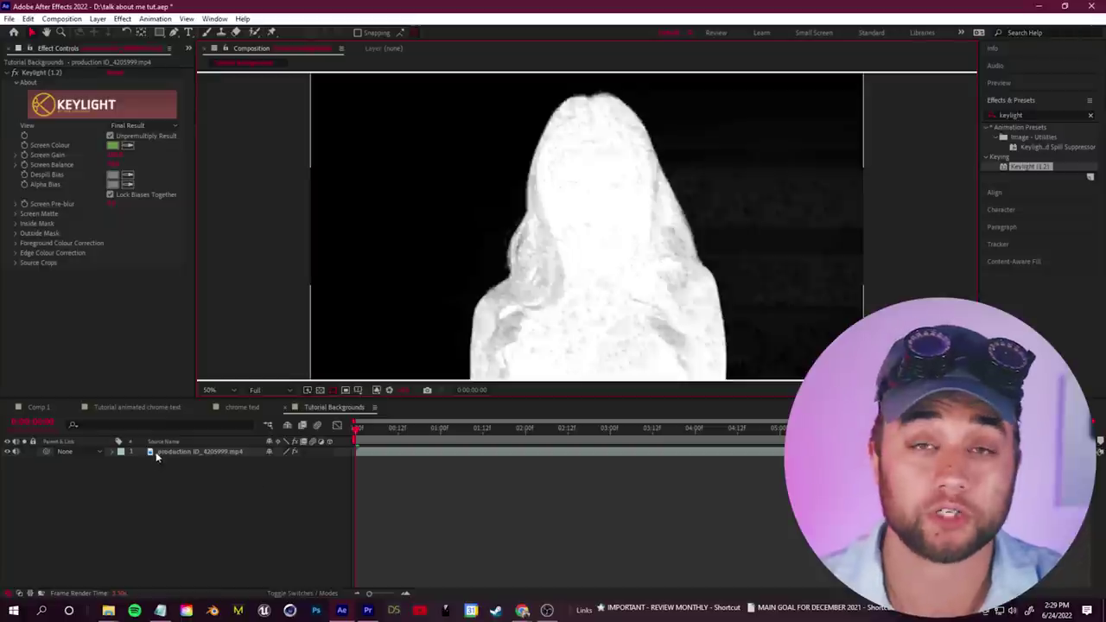
pyautogui.click(15, 214)
pyautogui.click(25, 224)
pyautogui.click(25, 249)
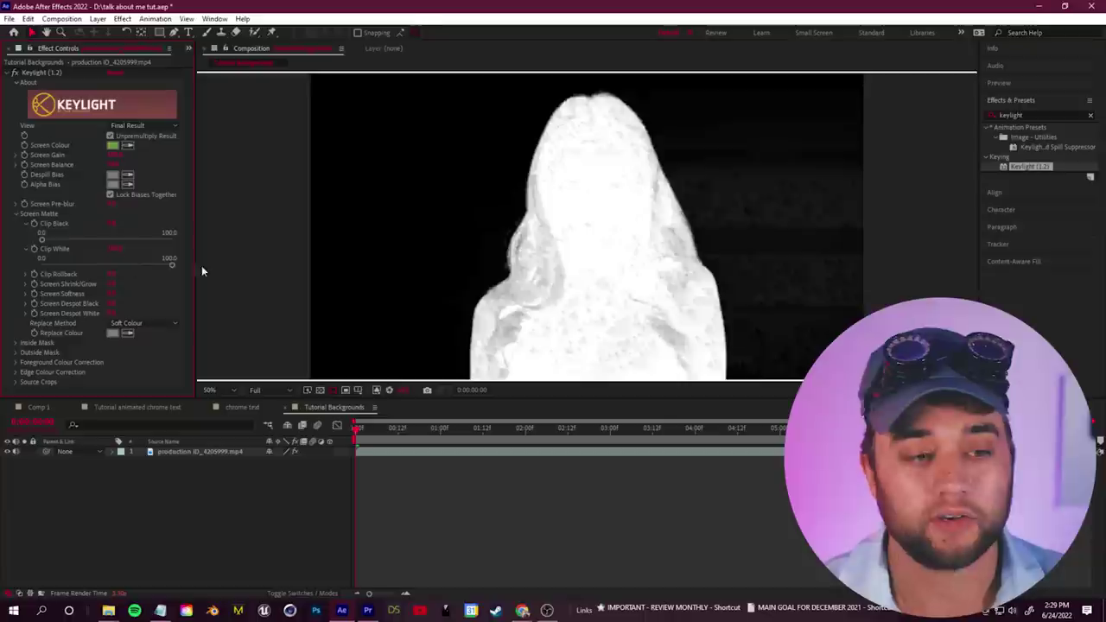
pyautogui.moveTo(170, 268); pyautogui.dragTo(142, 271)
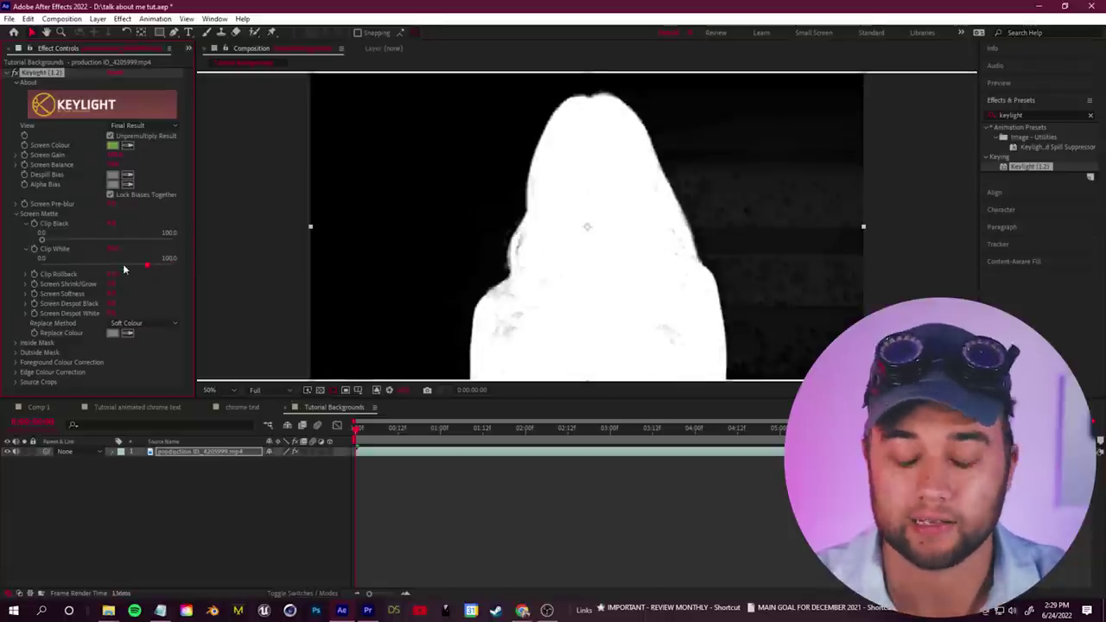
pyautogui.moveTo(124, 267); pyautogui.dragTo(119, 269)
pyautogui.scroll(-2, 454, 291)
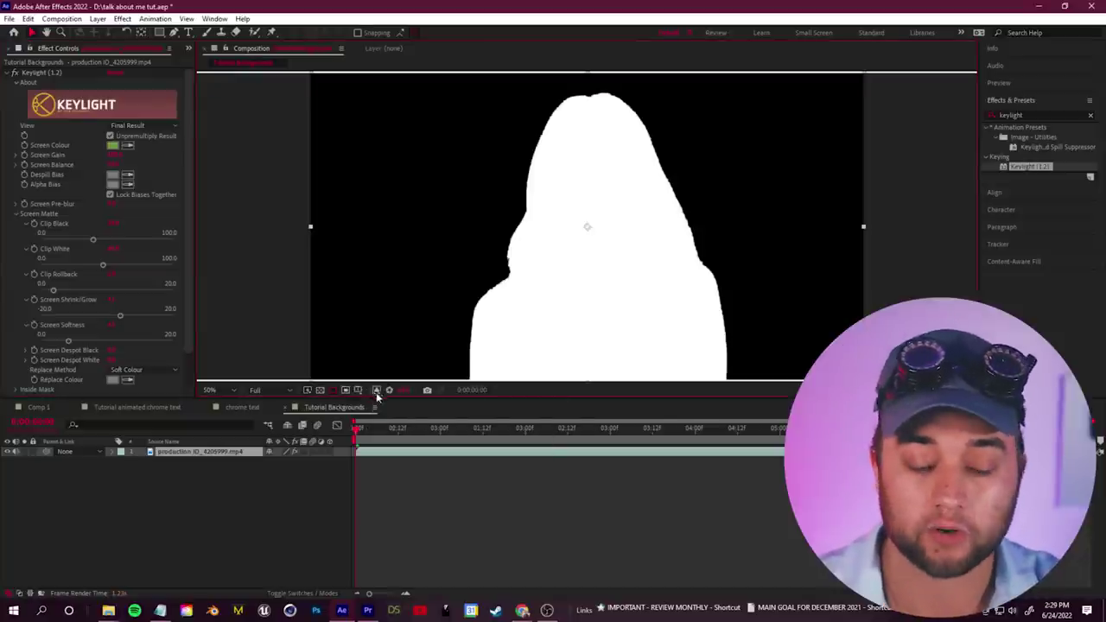
# - Return the viewer to full colour, turn on the transparency grid and inspect the keyed edges around the woman's hair
pyautogui.click(375, 389)
pyautogui.click(385, 398)
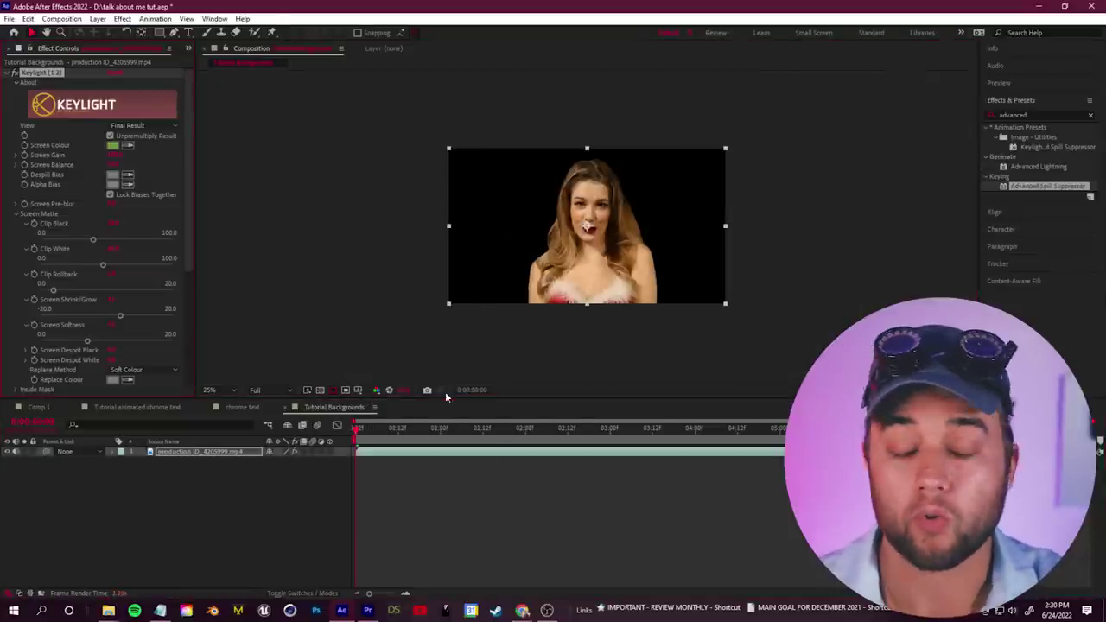
pyautogui.click(333, 392)
pyautogui.scroll(-2, 471, 337)
pyautogui.scroll(5, 459, 329)
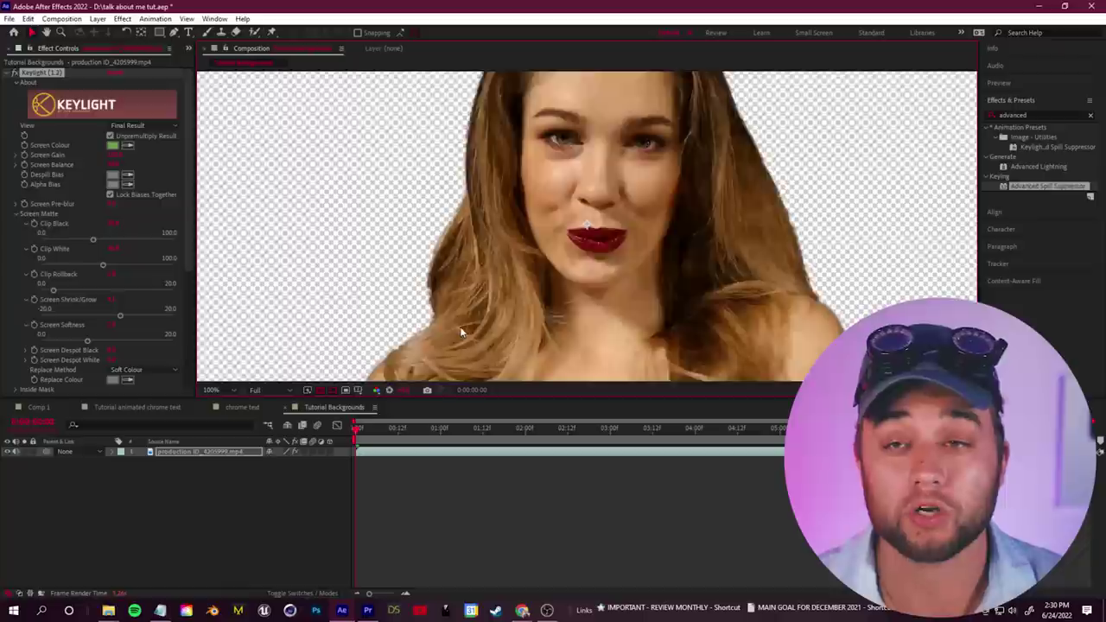
pyautogui.scroll(-4, 458, 327)
pyautogui.click(345, 295)
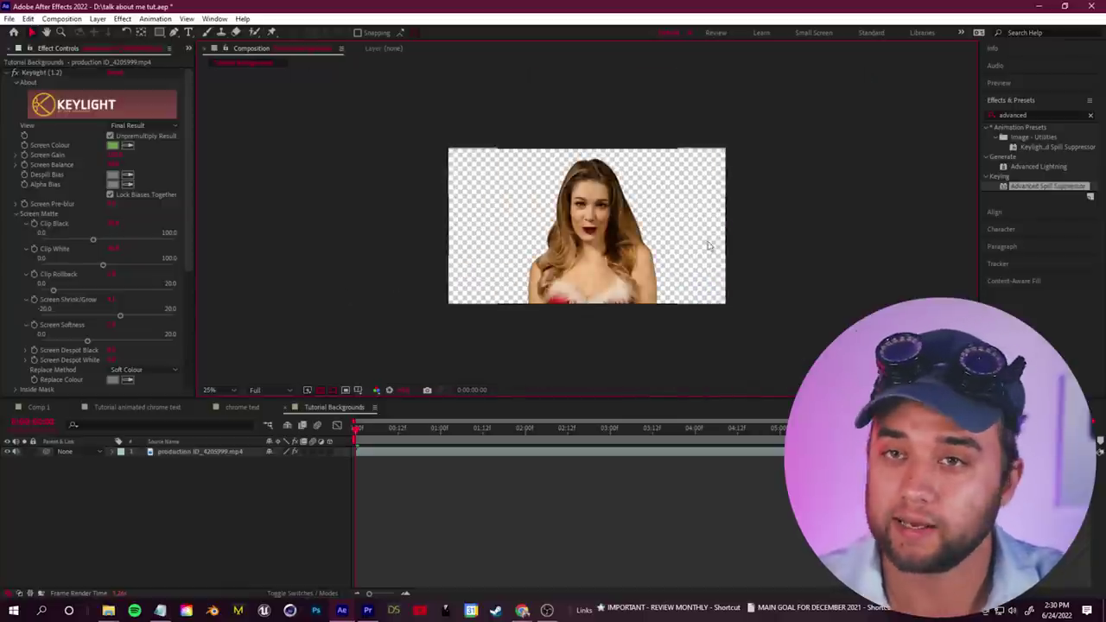
# - Rename the keyed footage layer "green screen clip"
pyautogui.click(187, 49)
pyautogui.click(198, 59)
pyautogui.click(178, 453)
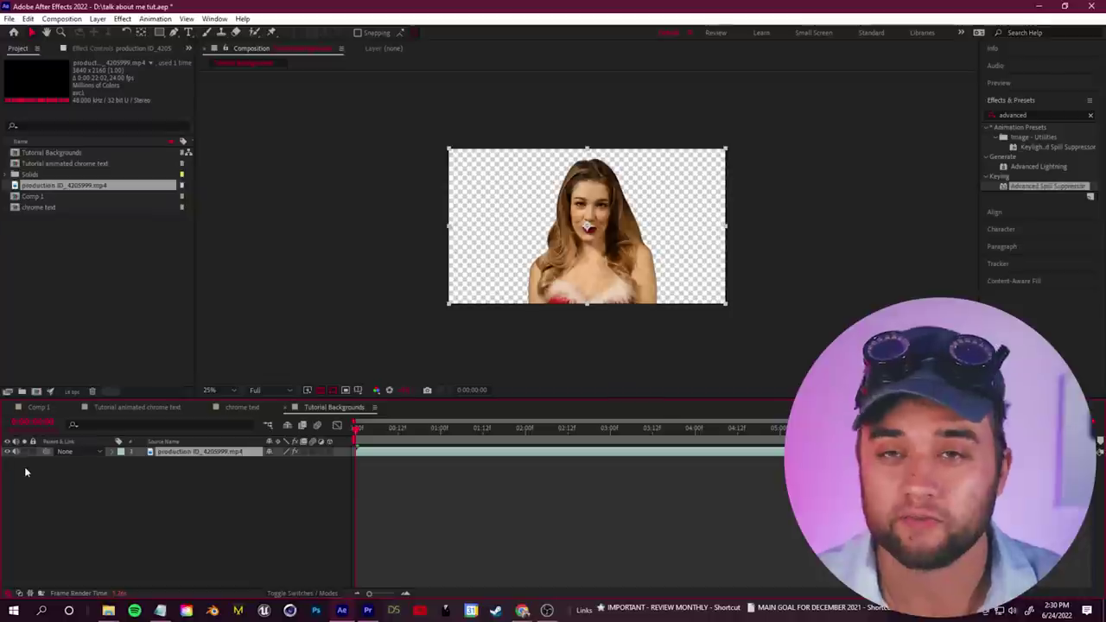
pyautogui.rightClick(196, 453)
pyautogui.click(234, 421)
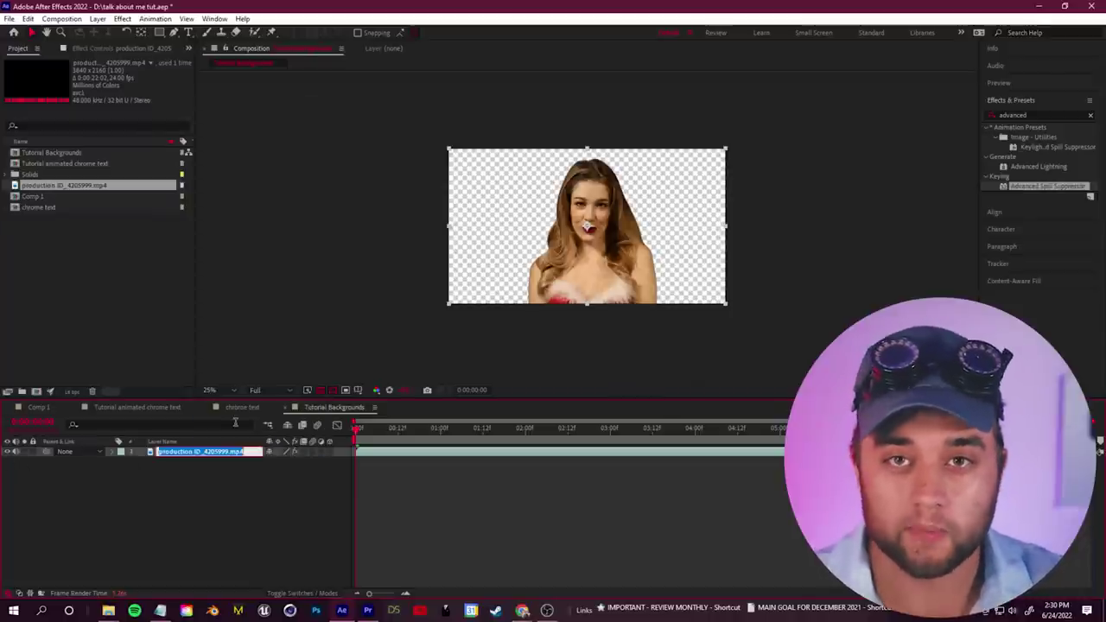
pyautogui.write('green screen c')
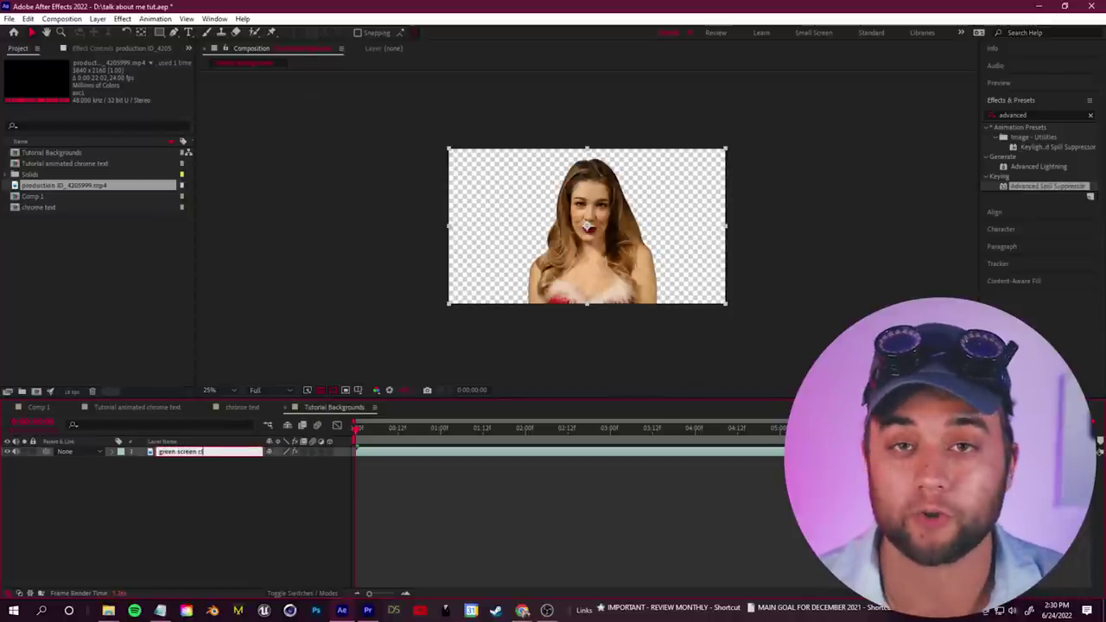
pyautogui.click(203, 483)
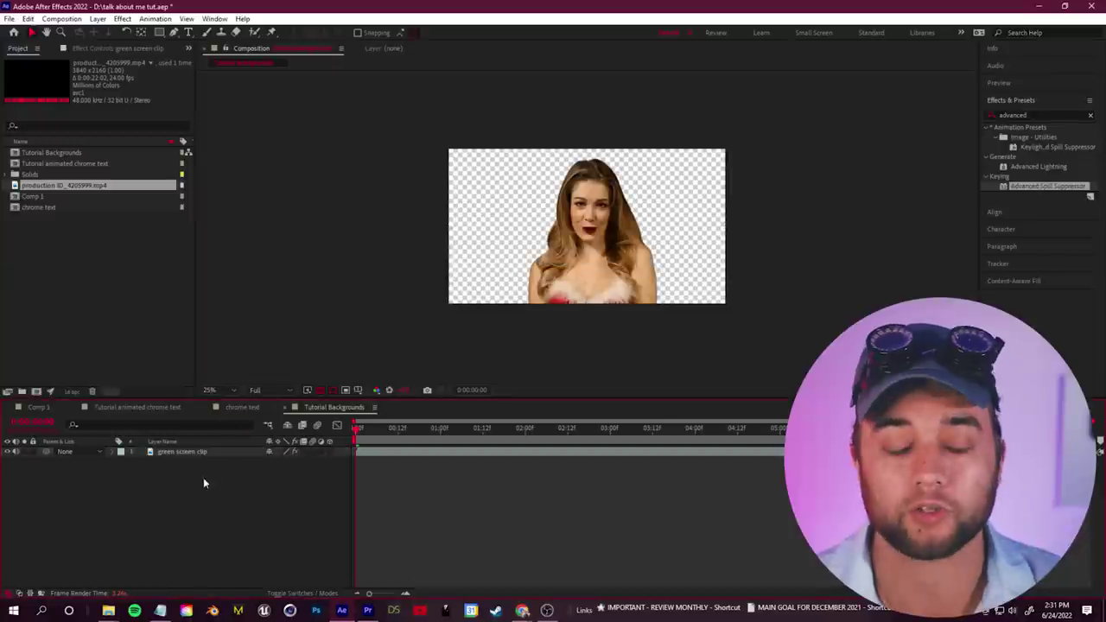
# - Import the vertical Pexels clip numbered 7688611 from the talk about me tutorial folder as a layer and fit it to the composition
pyautogui.click(108, 612)
pyautogui.click(31, 558)
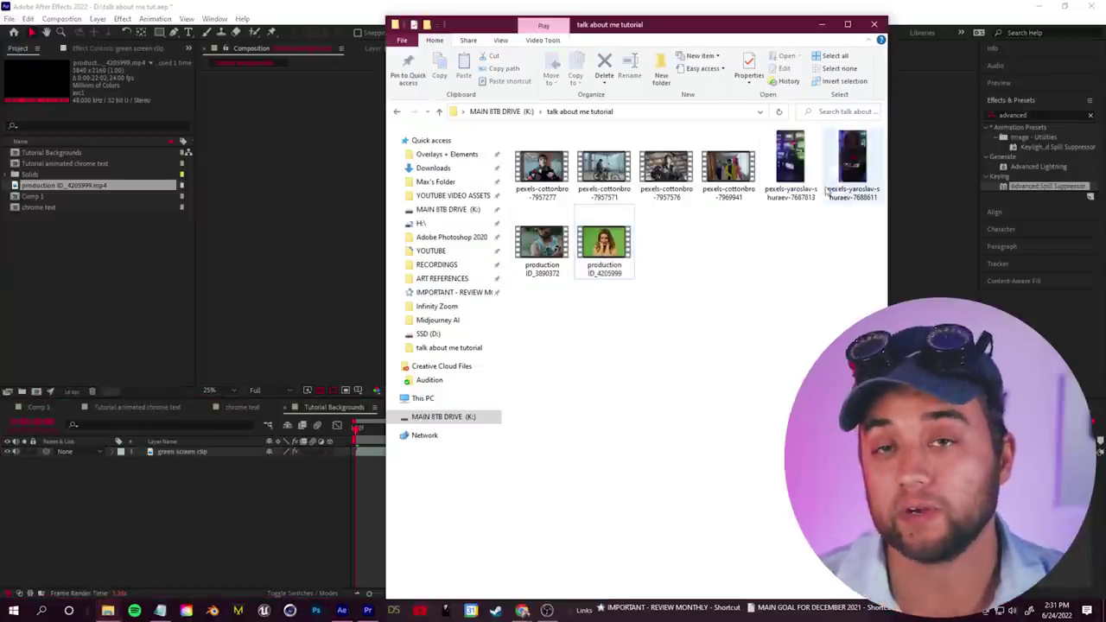
pyautogui.moveTo(851, 169); pyautogui.dragTo(204, 495)
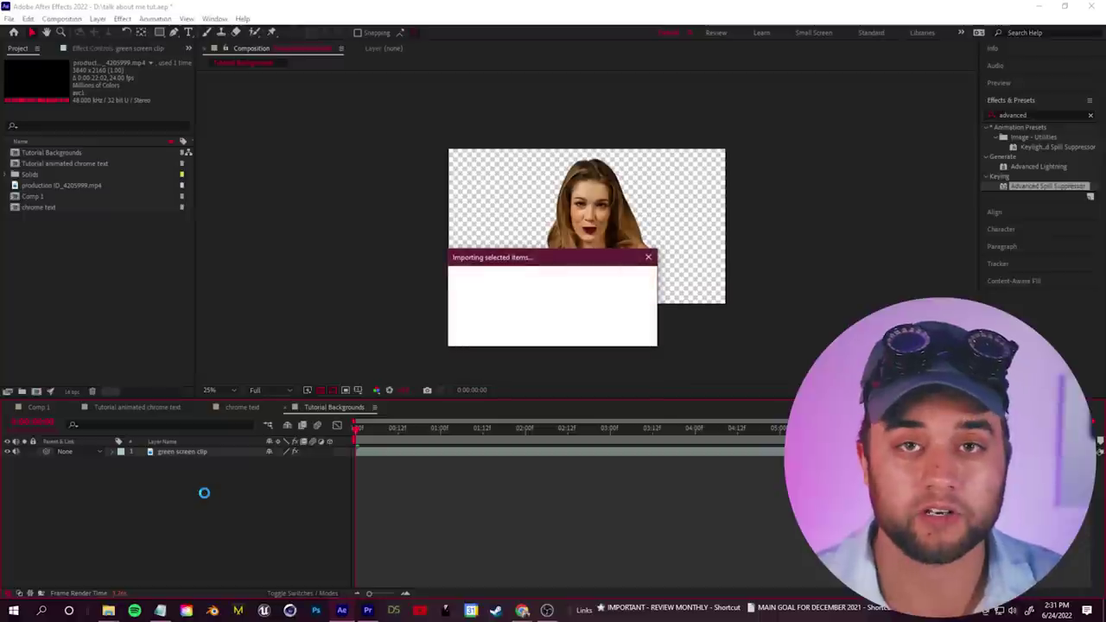
pyautogui.rightClick(221, 456)
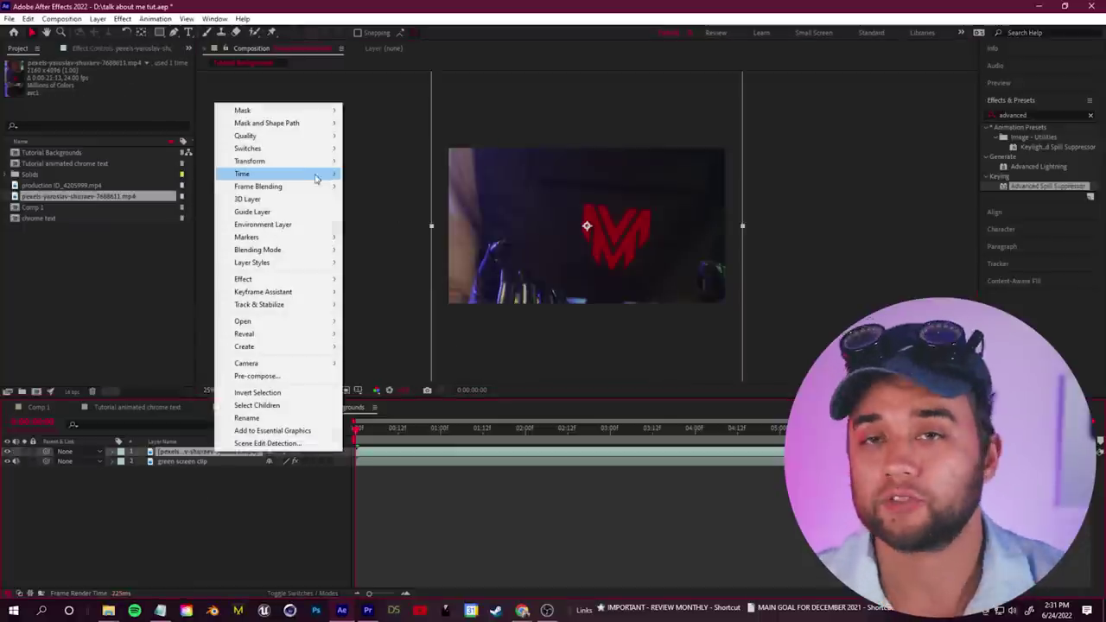
pyautogui.click(371, 320)
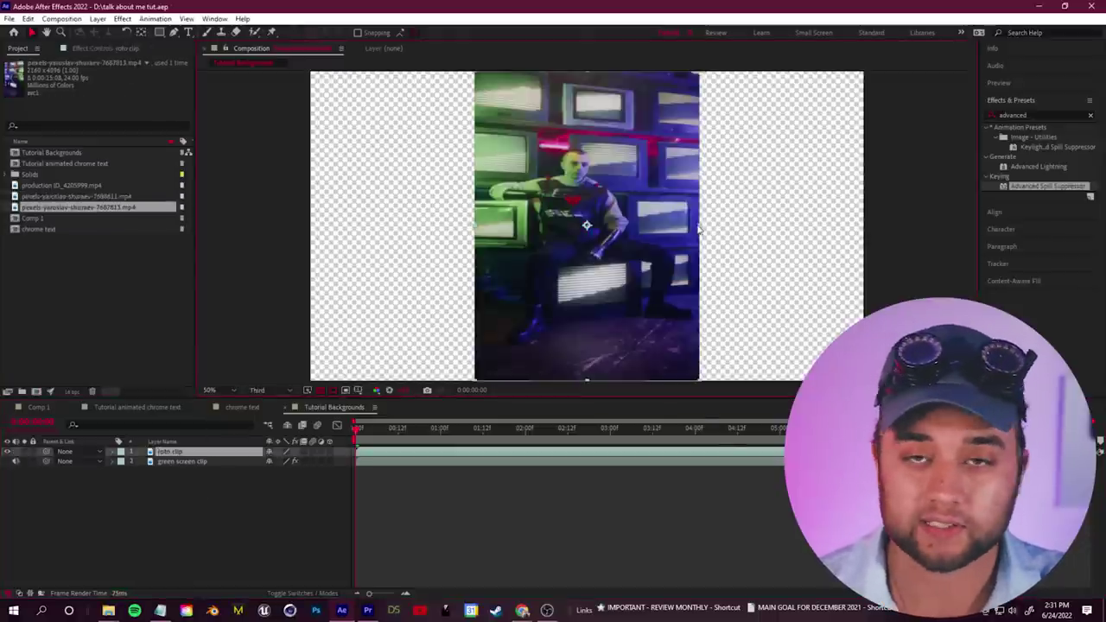
# - Open the roto clip in its own layer view and brush an initial Roto Brush selection over the seated man
pyautogui.scroll(-2, 610, 268)
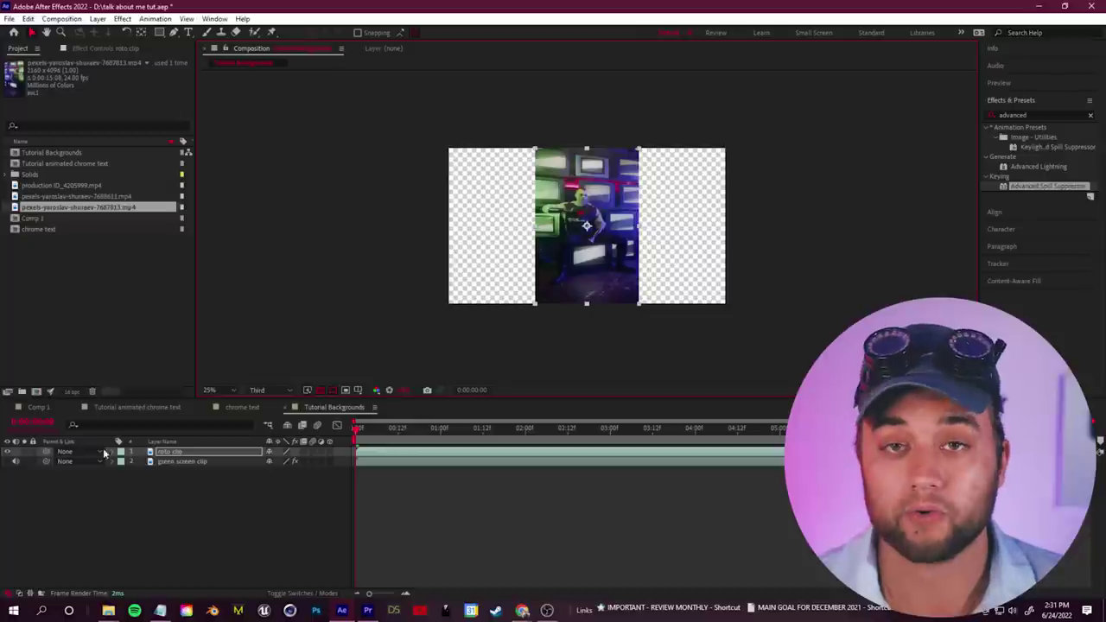
pyautogui.doubleClick(195, 455)
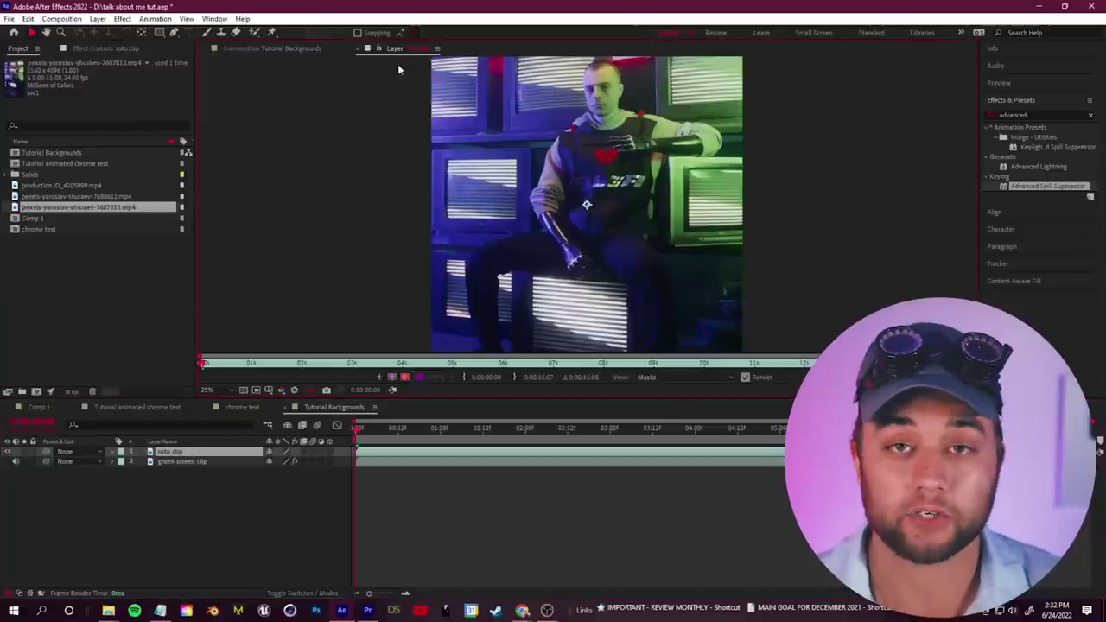
pyautogui.press(',')
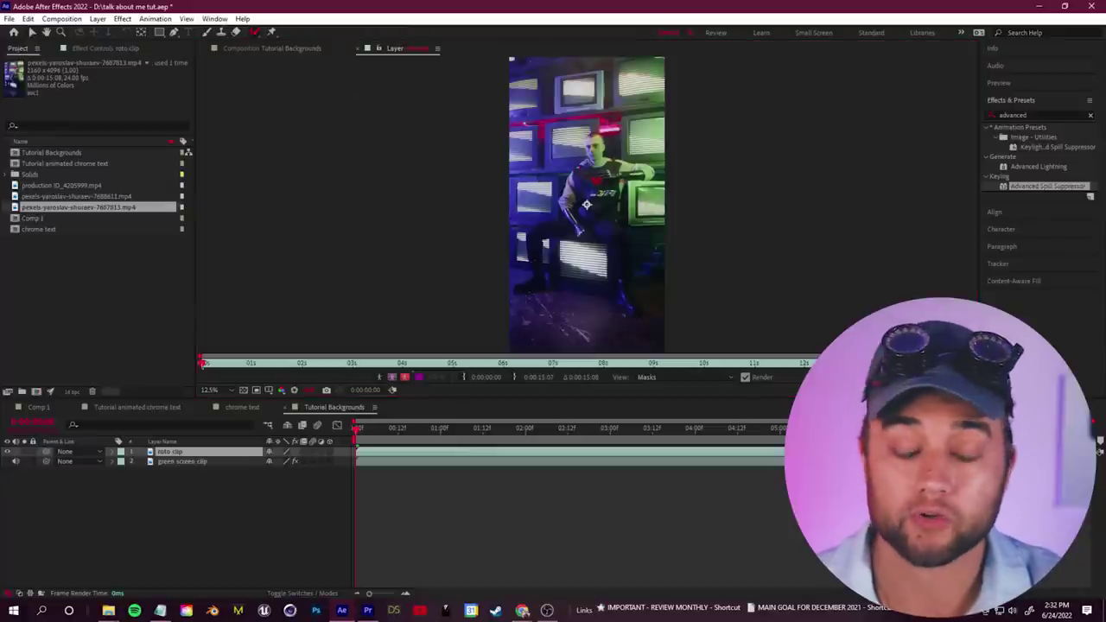
pyautogui.press('.')
pyautogui.moveTo(513, 309); pyautogui.dragTo(542, 242)
pyautogui.moveTo(512, 268)
pyautogui.mouseDown()
pyautogui.moveTo(473, 297)
pyautogui.moveTo(638, 208)
pyautogui.moveTo(729, 81)
pyautogui.moveTo(650, 190)
pyautogui.mouseUp()
pyautogui.press(',')
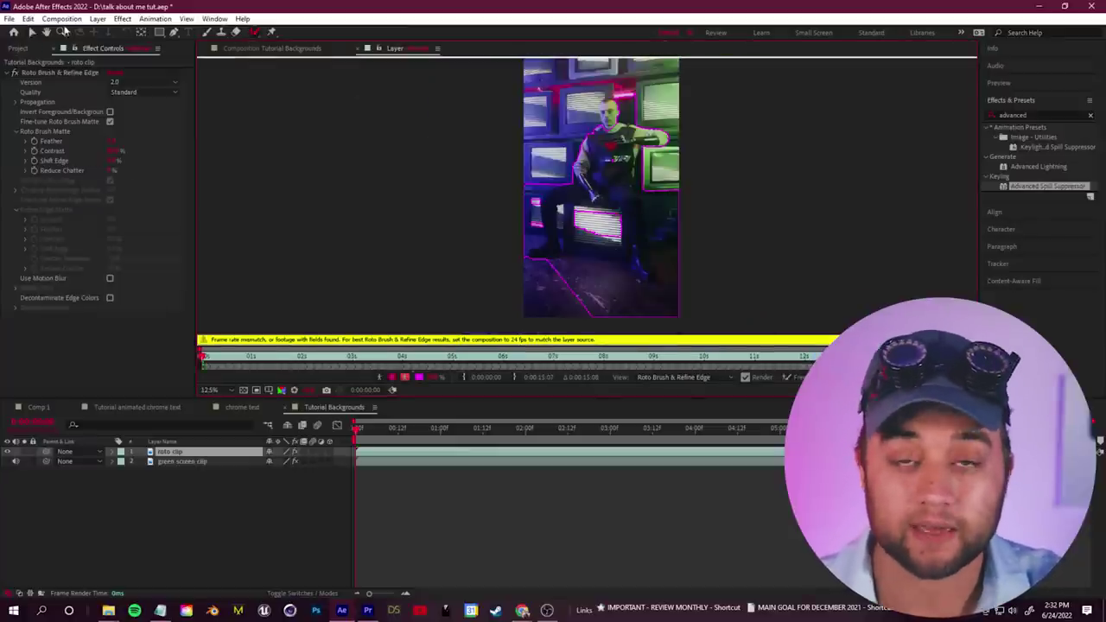
# - Set the composition's frame rate to 24 fps to match the roto footage
pyautogui.click(61, 19)
pyautogui.click(94, 48)
pyautogui.click(163, 268)
pyautogui.click(288, 413)
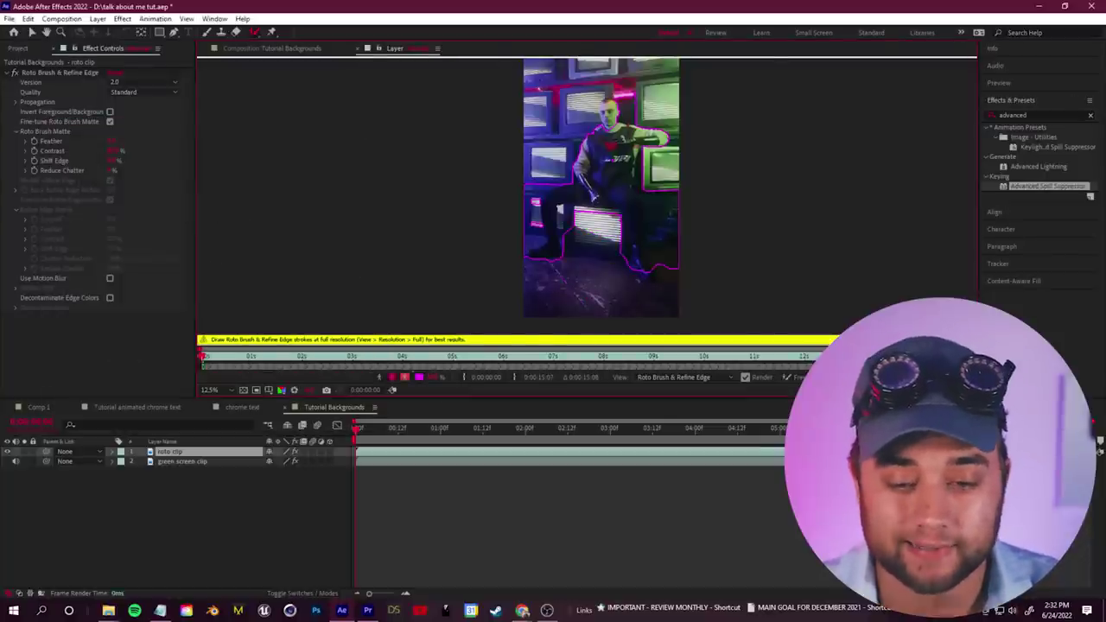
# - Refine the Roto Brush selection around the man's legs and boots, excluding the floor and the TV screen between them
pyautogui.scroll(2, 625, 278)
pyautogui.moveTo(644, 263)
pyautogui.mouseDown()
pyautogui.moveTo(661, 281)
pyautogui.moveTo(667, 129)
pyautogui.mouseUp()
pyautogui.moveTo(611, 168); pyautogui.dragTo(626, 269)
pyautogui.moveTo(615, 189); pyautogui.dragTo(666, 264)
pyautogui.moveTo(610, 216); pyautogui.dragTo(594, 275)
pyautogui.moveTo(590, 207); pyautogui.dragTo(644, 207)
pyautogui.moveTo(553, 256); pyautogui.dragTo(543, 265)
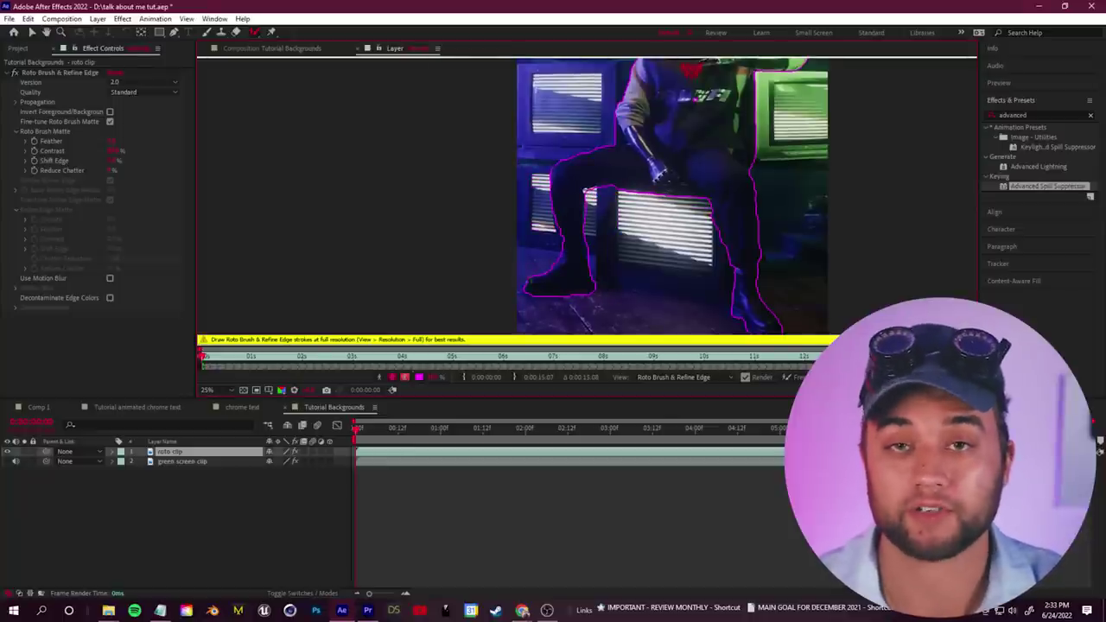
# - Clean up the selection edges around the man's arm, knees and legs, and raise the Roto Brush matte's Feather
pyautogui.moveTo(717, 171)
pyautogui.mouseDown()
pyautogui.moveTo(686, 268)
pyautogui.moveTo(771, 176)
pyautogui.mouseUp()
pyautogui.moveTo(649, 132); pyautogui.dragTo(665, 76)
pyautogui.moveTo(605, 268)
pyautogui.mouseDown()
pyautogui.moveTo(620, 167)
pyautogui.moveTo(620, 218)
pyautogui.mouseUp()
pyautogui.moveTo(113, 140); pyautogui.dragTo(170, 141)
pyautogui.moveTo(573, 242)
pyautogui.mouseDown()
pyautogui.moveTo(653, 251)
pyautogui.moveTo(674, 296)
pyautogui.moveTo(669, 150)
pyautogui.moveTo(648, 152)
pyautogui.moveTo(648, 227)
pyautogui.mouseUp()
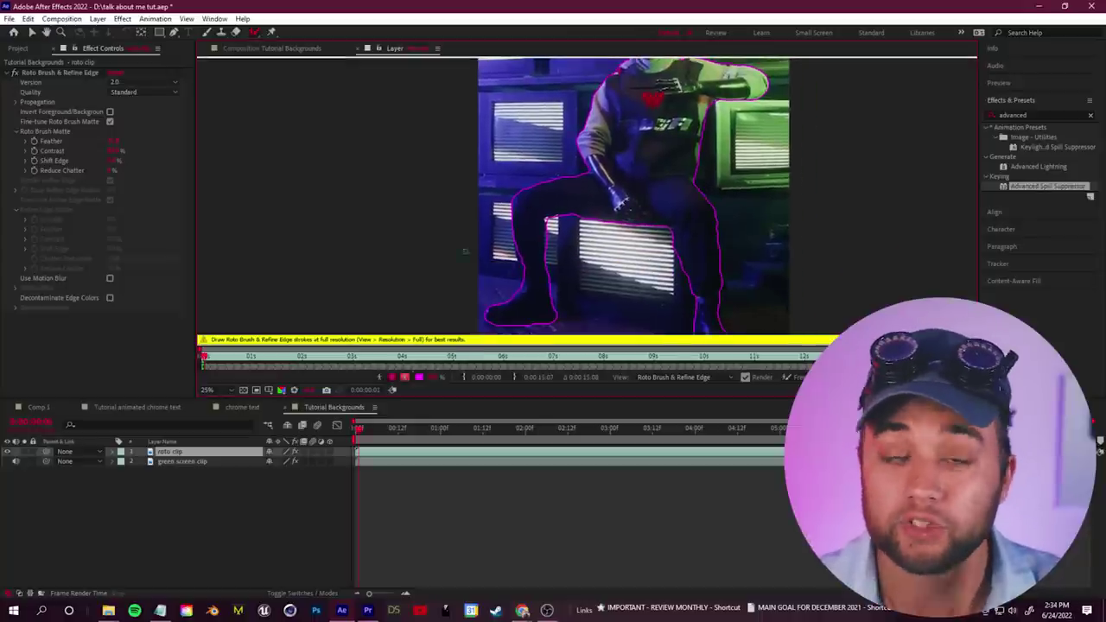
pyautogui.moveTo(554, 250); pyautogui.dragTo(548, 227)
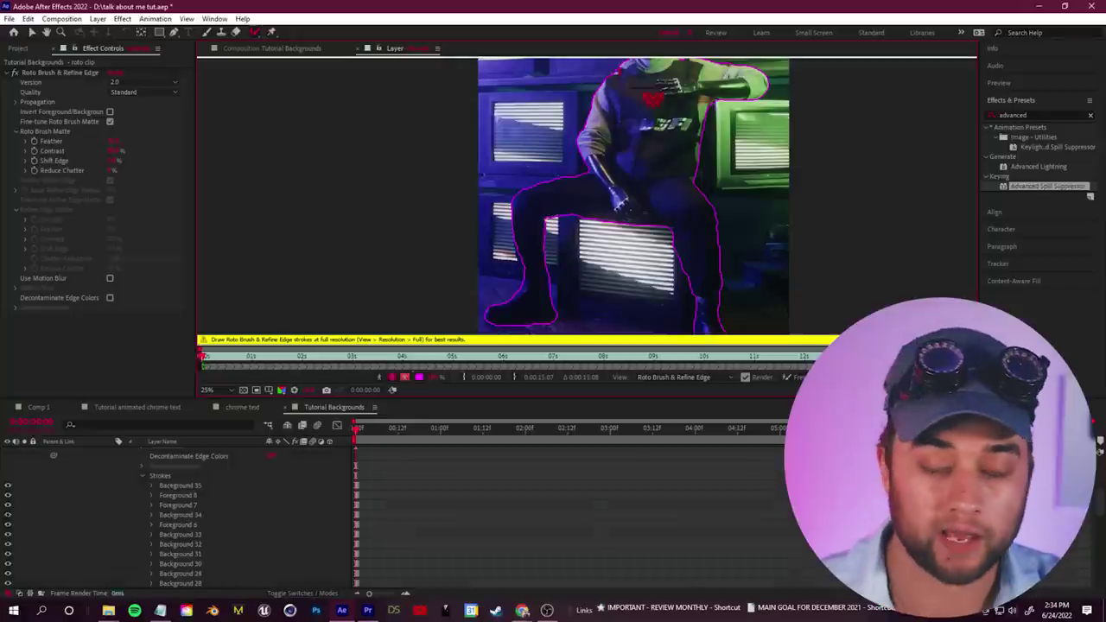
# - Collapse the roto clip's stroke list and start propagating the Roto Brush selection to the clip's last frame
pyautogui.scroll(8, 418, 470)
pyautogui.click(132, 472)
pyautogui.press('End')
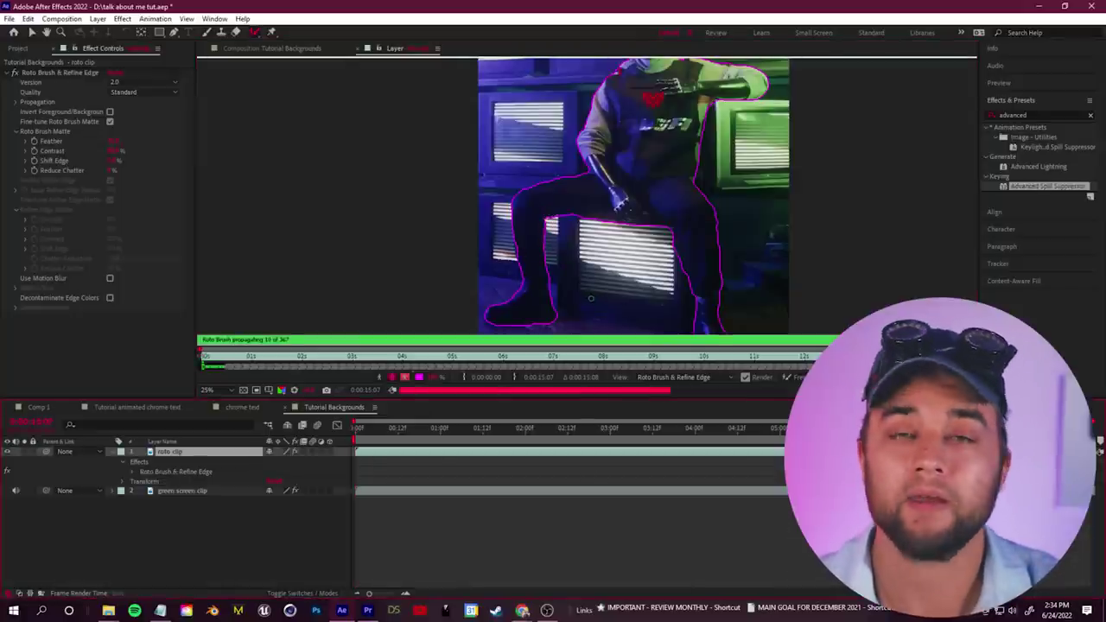
pyautogui.scroll(-1, 676, 307)
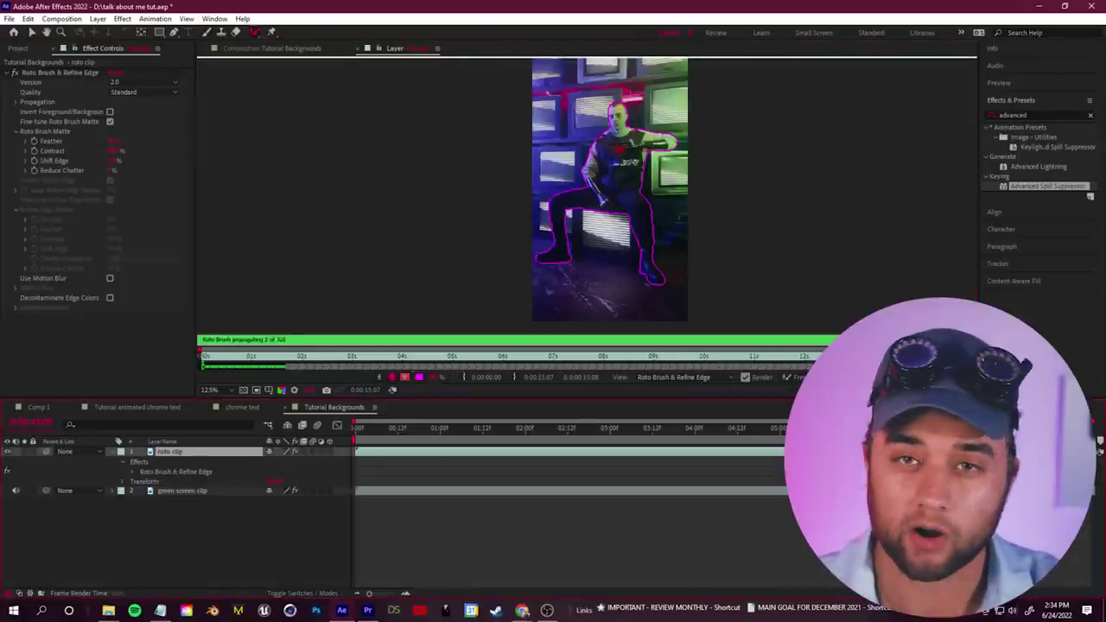
# - On the second frame, subtract the background spill beside both of the man's legs from the Roto Brush selection
pyautogui.click(358, 431)
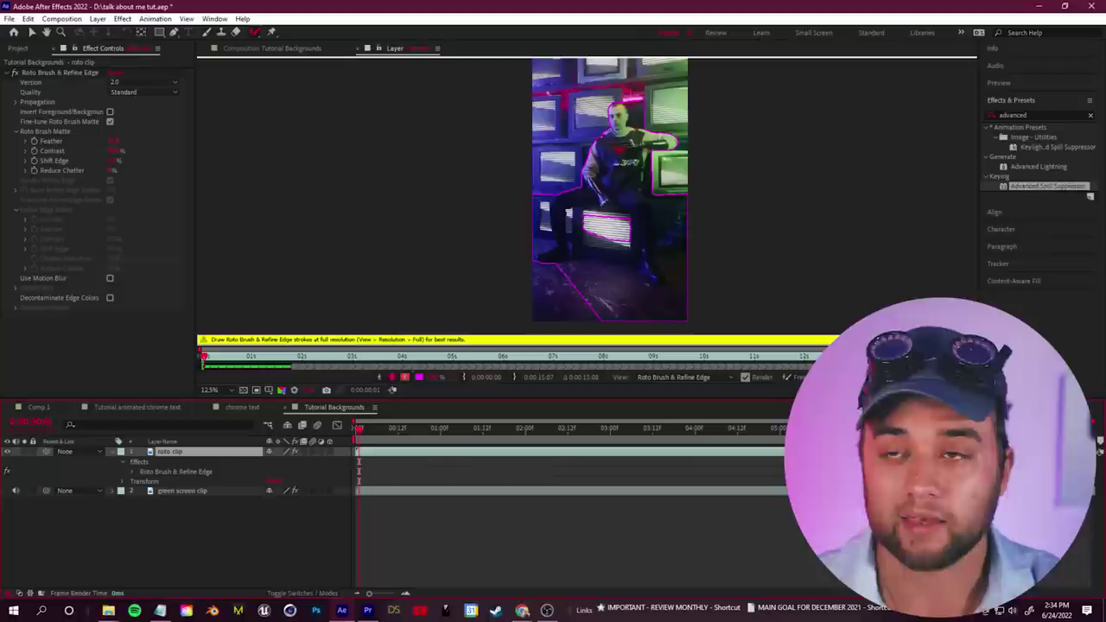
pyautogui.keyDown('alt'); pyautogui.moveTo(546, 195); pyautogui.dragTo(534, 242); pyautogui.keyUp('alt')
pyautogui.keyDown('alt'); pyautogui.moveTo(654, 179); pyautogui.dragTo(670, 274); pyautogui.keyUp('alt')
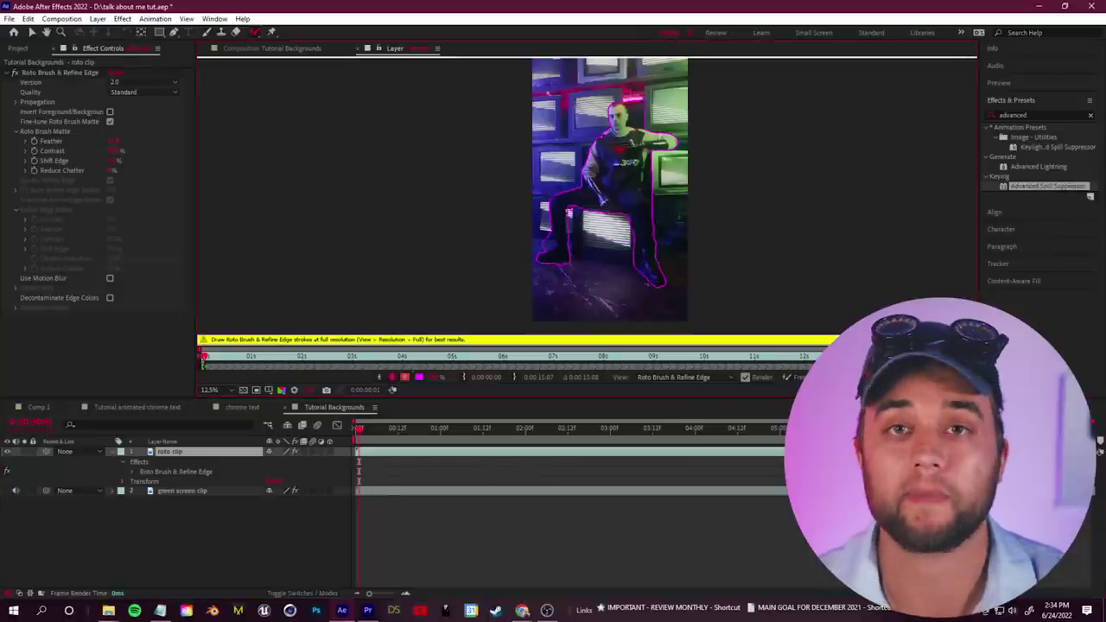
# - Propagate the corrected selection to 0:00:05:00, then freeze it and check the cutout in the composition
pyautogui.press('space')
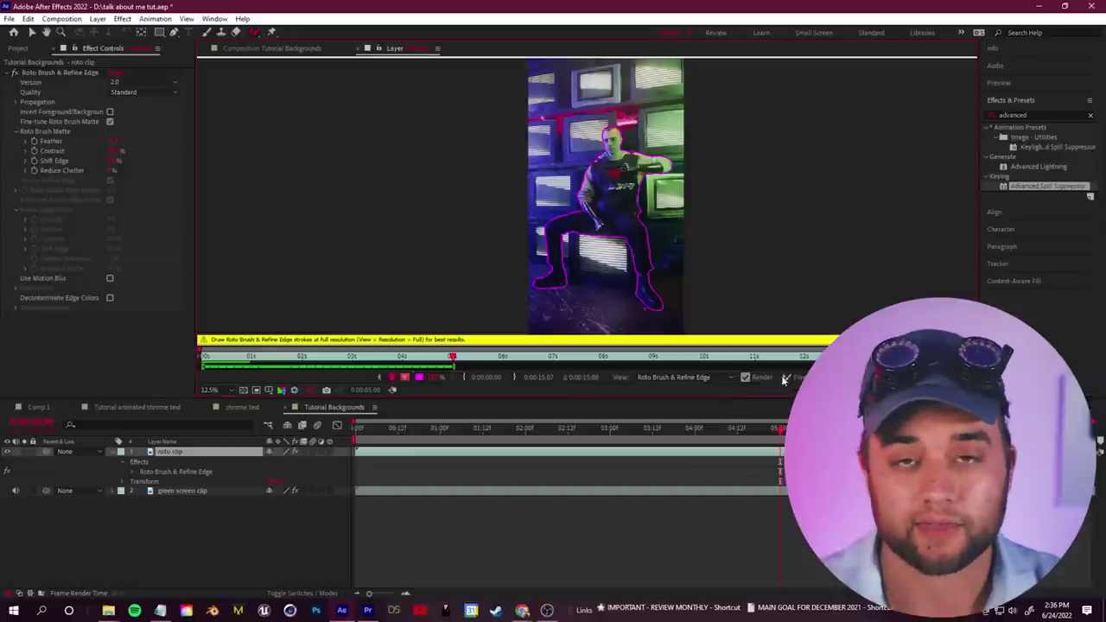
pyautogui.click(791, 379)
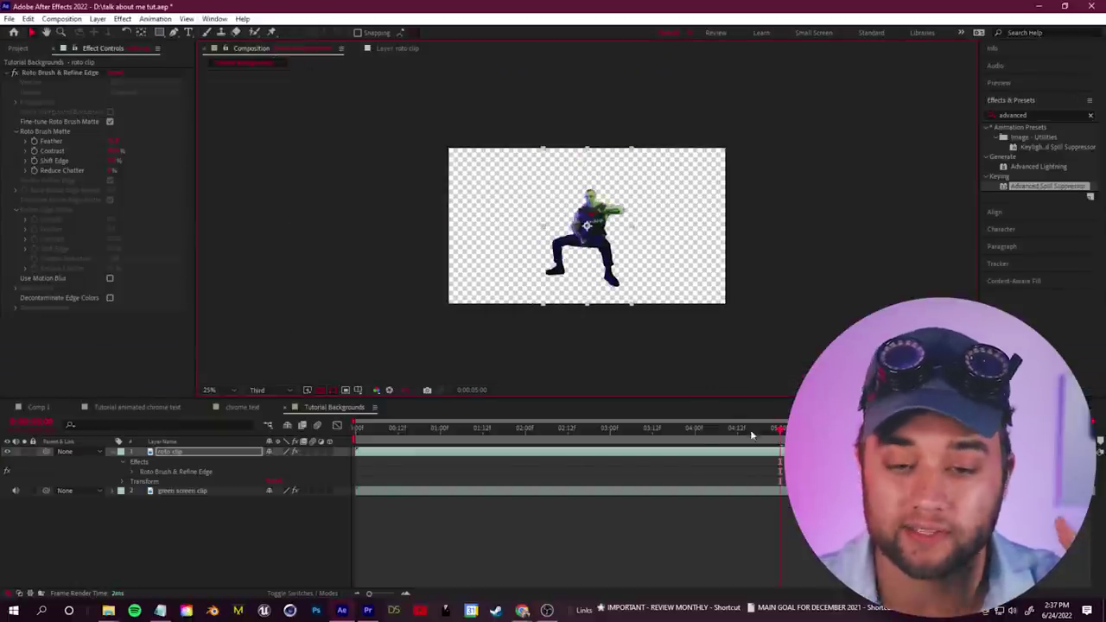
pyautogui.moveTo(756, 431); pyautogui.dragTo(787, 428)
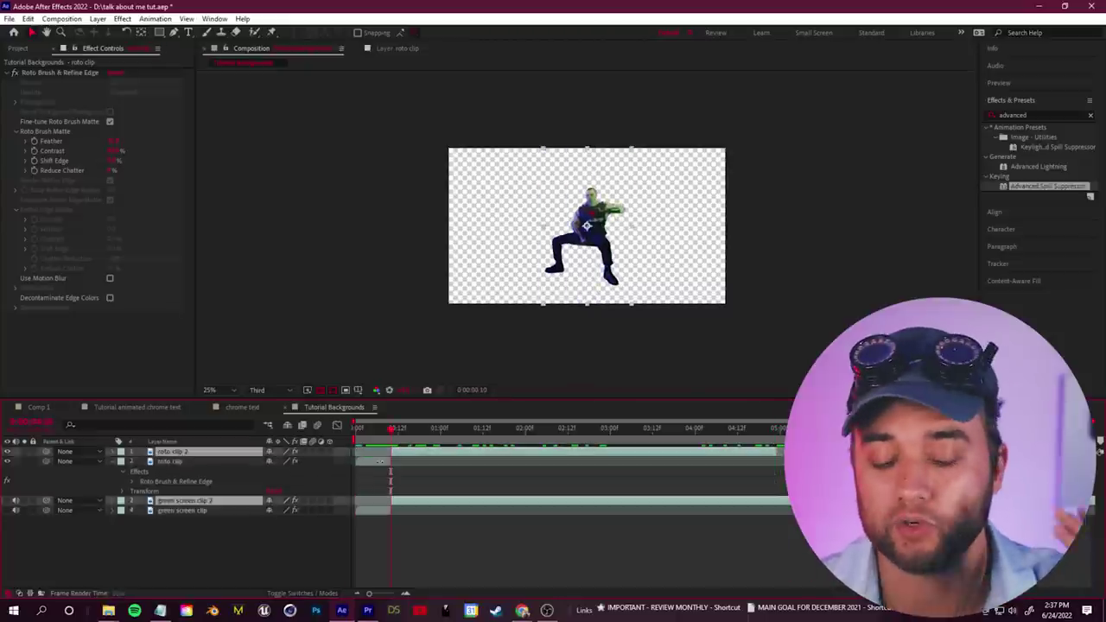
# - Remove the roto clip's opening segment, move the remainder to the composition start and delete the green screen layers
pyautogui.click(407, 465)
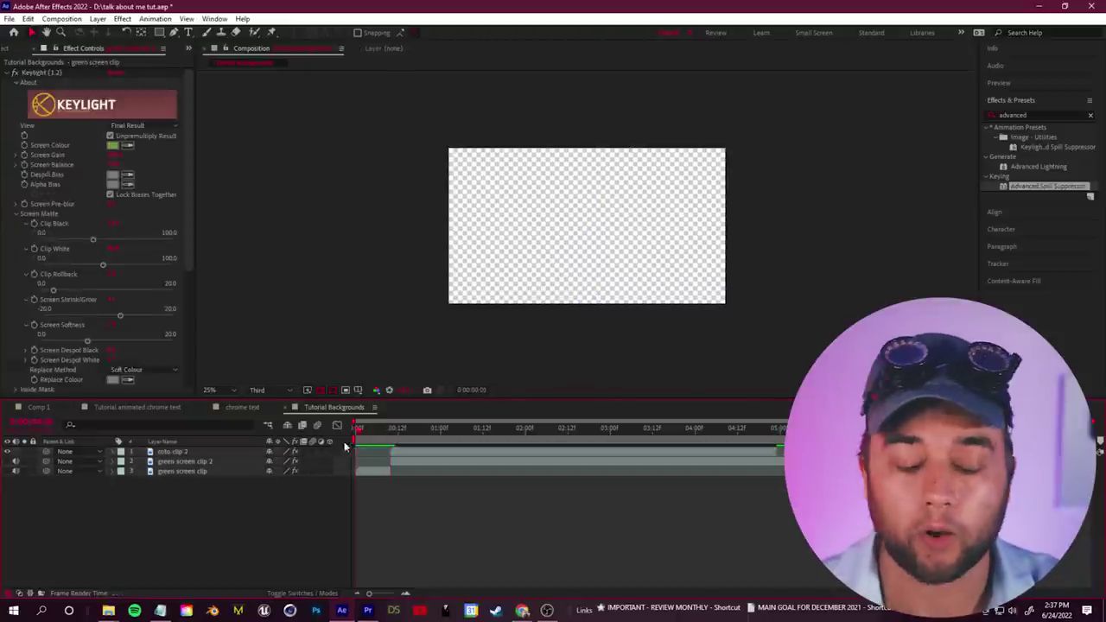
pyautogui.press('Delete')
pyautogui.click(380, 452)
pyautogui.click(218, 461)
pyautogui.press('Delete')
# - Preview the man's cutout over transparency and save the project
pyautogui.press('space')
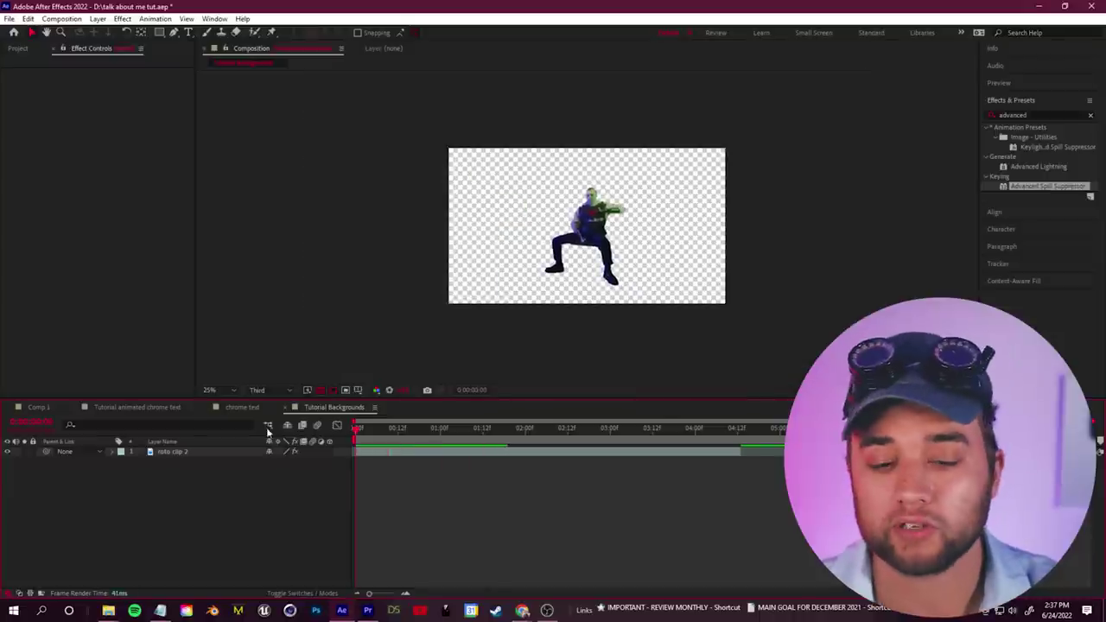
pyautogui.press('space')
pyautogui.click(9, 18)
pyautogui.click(35, 132)
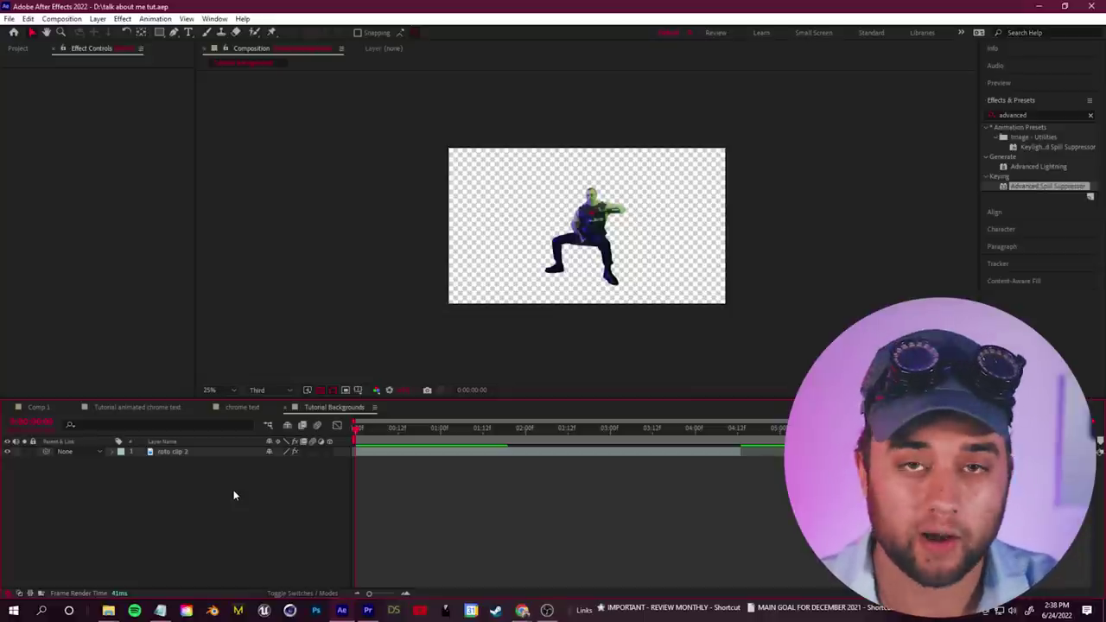
# - Draw a thin, slightly wavy horizontal band across the frame at the man's knee height with the Pen tool
pyautogui.click(174, 33)
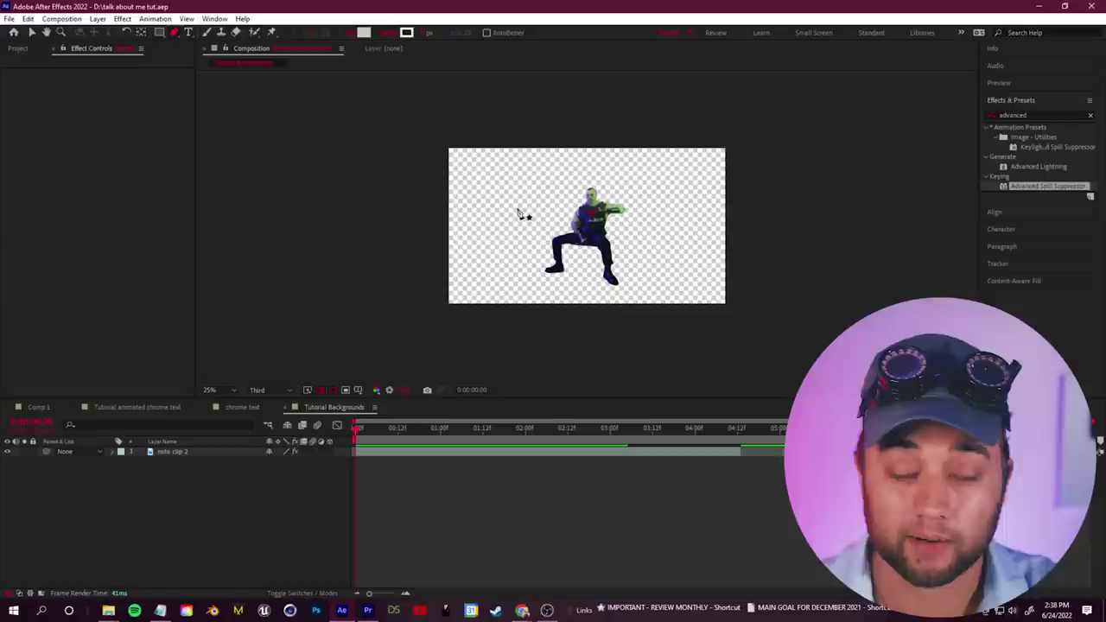
pyautogui.click(439, 235)
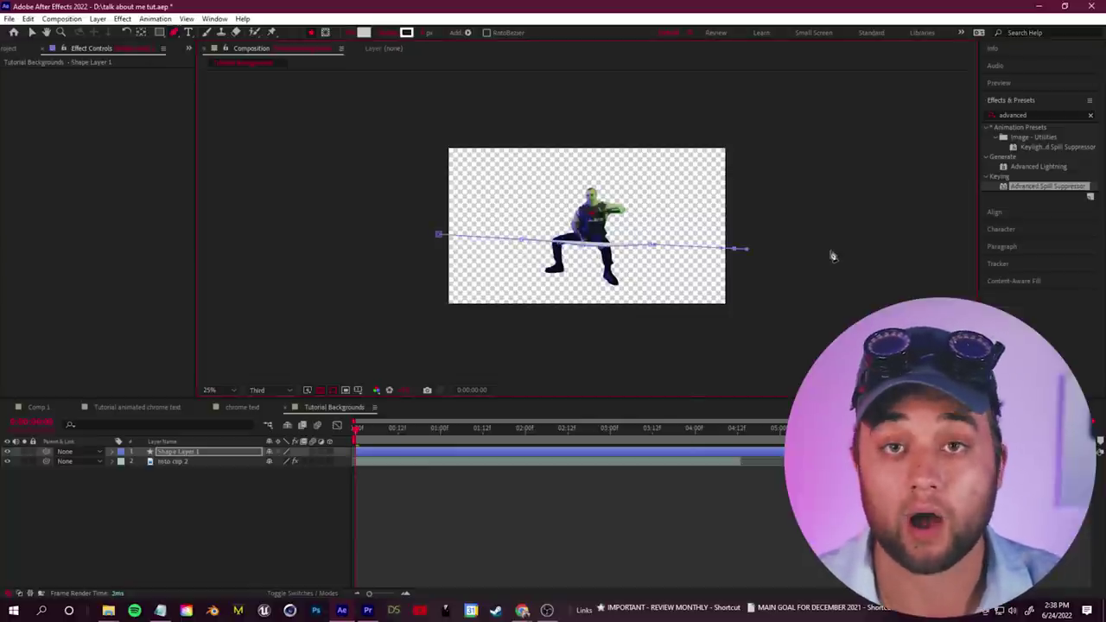
pyautogui.click(878, 259)
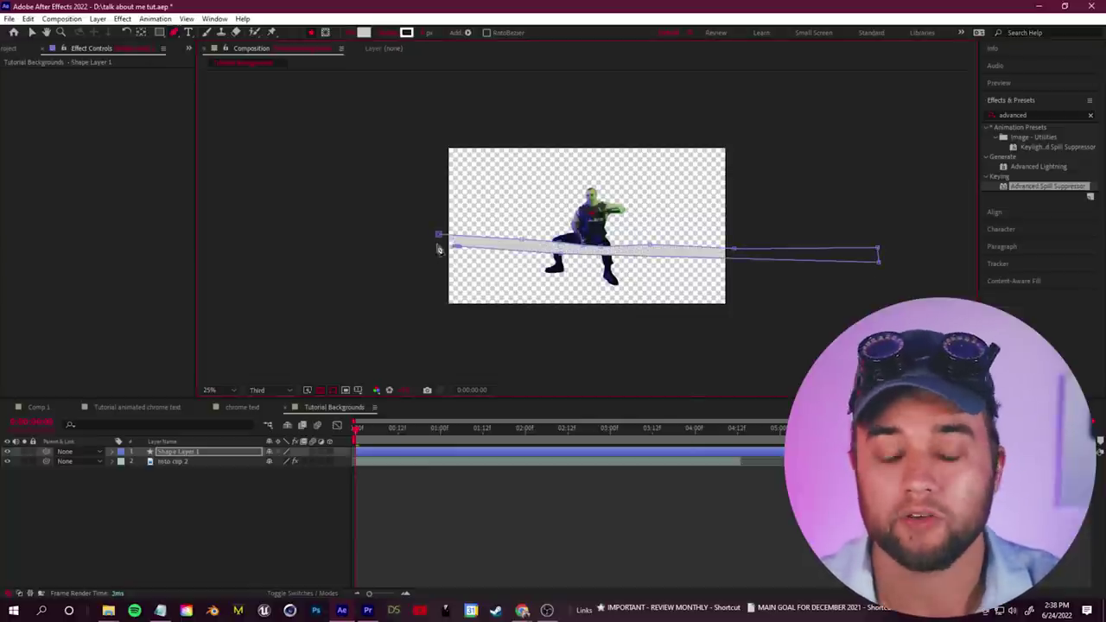
# - Set the horizontal band's fill colour to black
pyautogui.rightClick(180, 454)
pyautogui.click(113, 455)
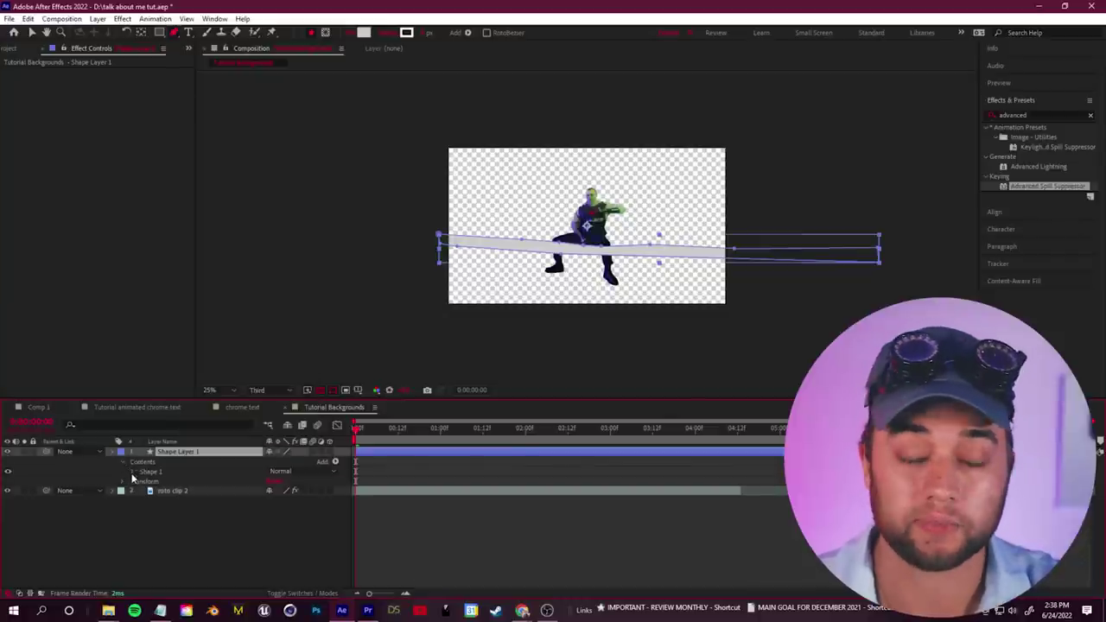
pyautogui.click(133, 473)
pyautogui.click(147, 503)
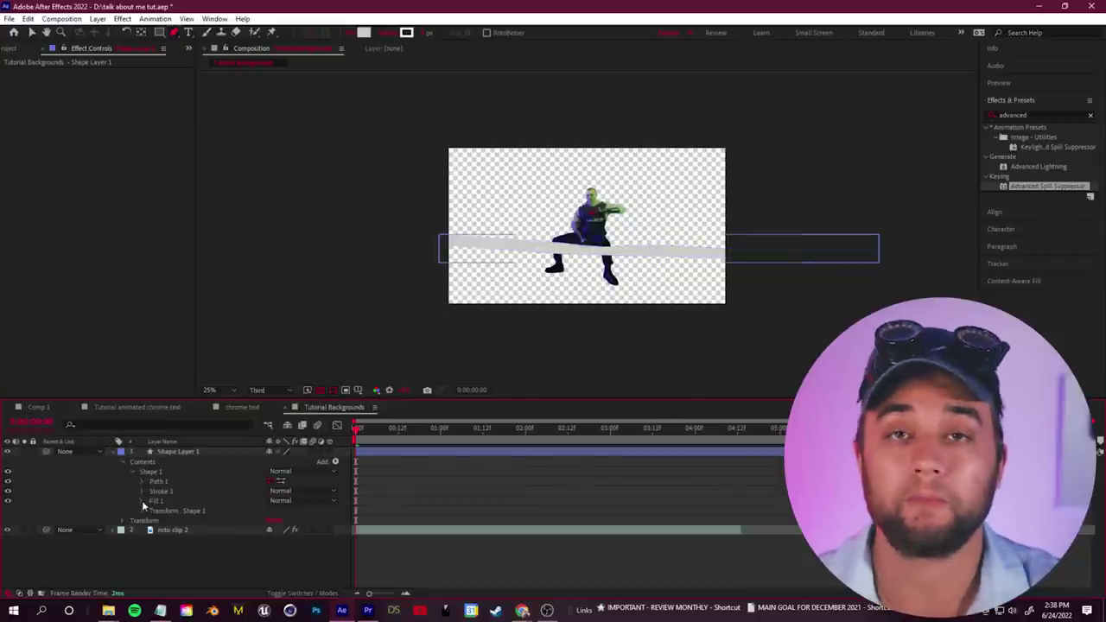
pyautogui.click(143, 501)
pyautogui.click(273, 531)
pyautogui.moveTo(183, 243); pyautogui.dragTo(327, 415)
pyautogui.click(335, 202)
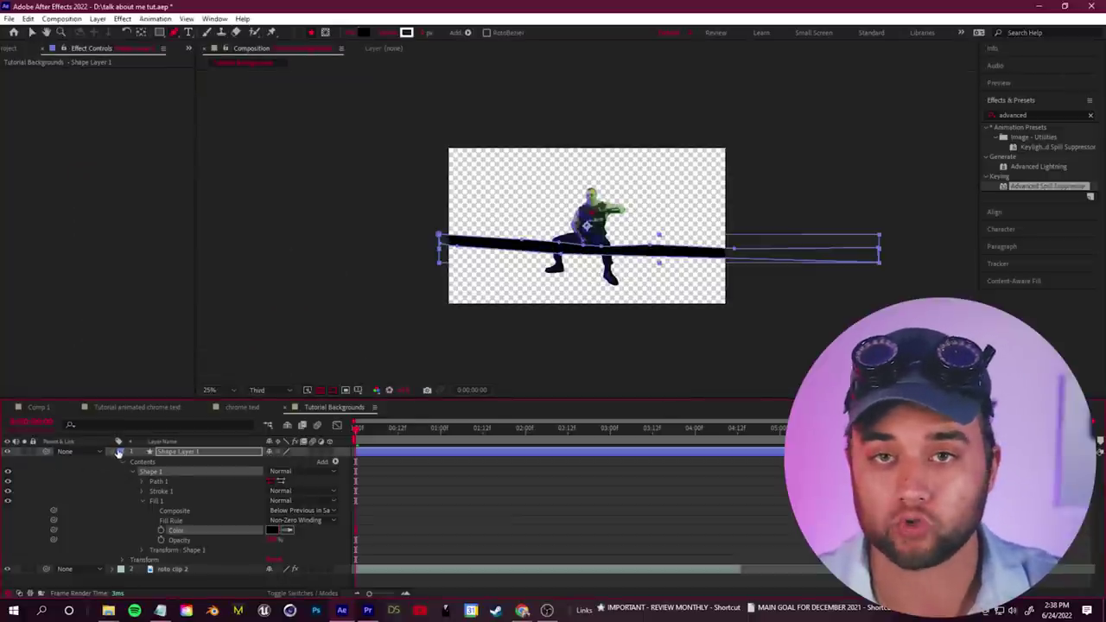
# - Collapse the band's shape layer and move it beneath the man's roto layer
pyautogui.click(120, 452)
pyautogui.click(170, 475)
pyautogui.press('u')
pyautogui.moveTo(175, 453); pyautogui.dragTo(173, 498)
pyautogui.click(175, 503)
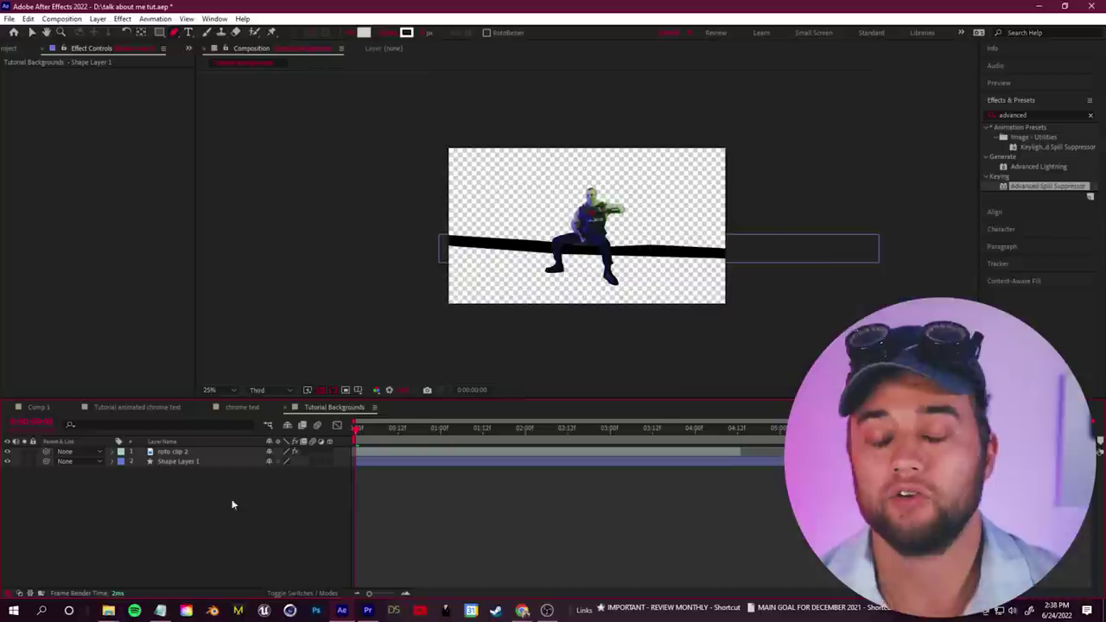
# - Draw a black curved band running from the frame's upper left down behind the man to the lower edge
pyautogui.click(476, 109)
pyautogui.moveTo(562, 207); pyautogui.dragTo(630, 326)
pyautogui.moveTo(507, 351); pyautogui.dragTo(419, 354)
pyautogui.moveTo(572, 250); pyautogui.dragTo(555, 212)
pyautogui.moveTo(477, 110); pyautogui.dragTo(432, 110)
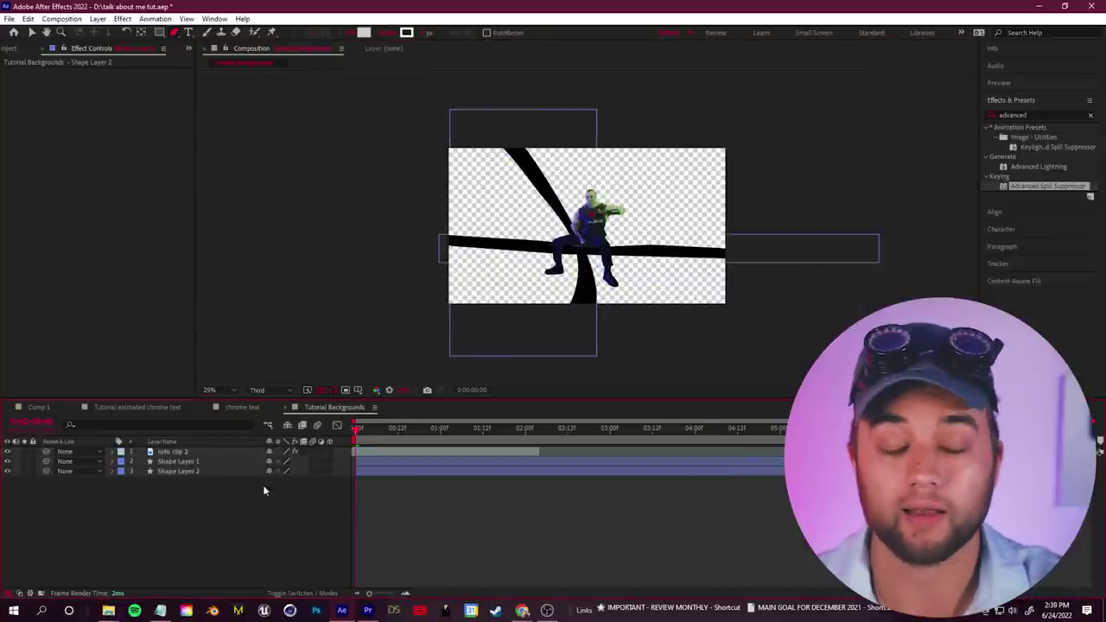
# - Add a white solid named "background" and place it beneath all the other layers
pyautogui.rightClick(205, 505)
pyautogui.moveTo(230, 363)
pyautogui.click(407, 388)
pyautogui.write('background')
pyautogui.click(361, 376)
pyautogui.moveTo(204, 452); pyautogui.dragTo(186, 491)
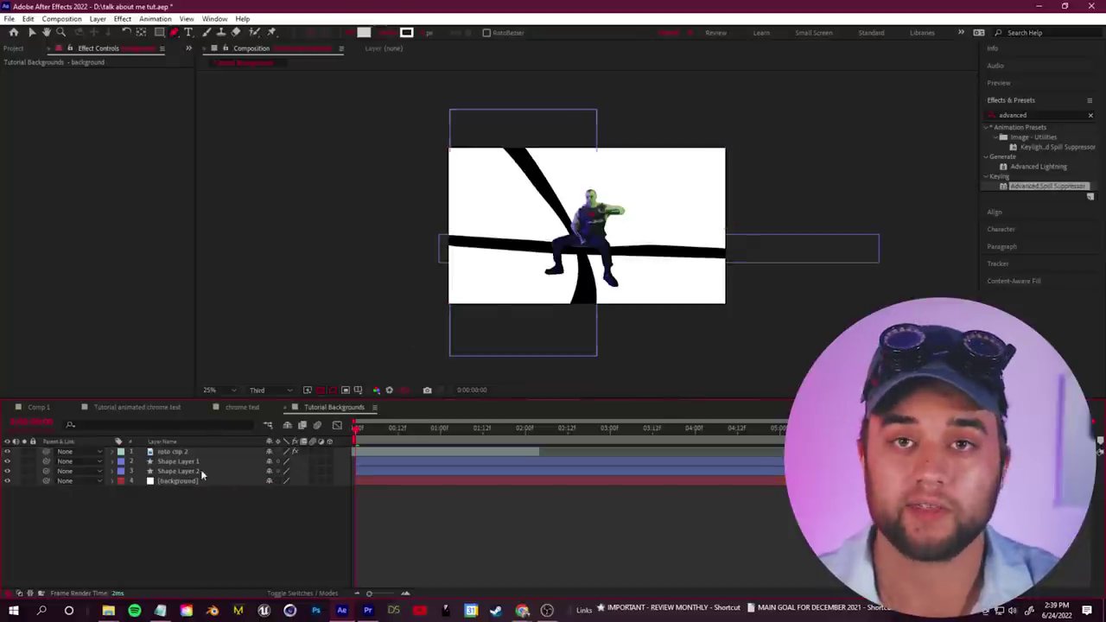
# - Draw a narrow black wedge pointing down from the frame's upper-left edge toward the man
pyautogui.click(526, 209)
pyautogui.click(469, 138)
pyautogui.click(499, 139)
pyautogui.click(526, 209)
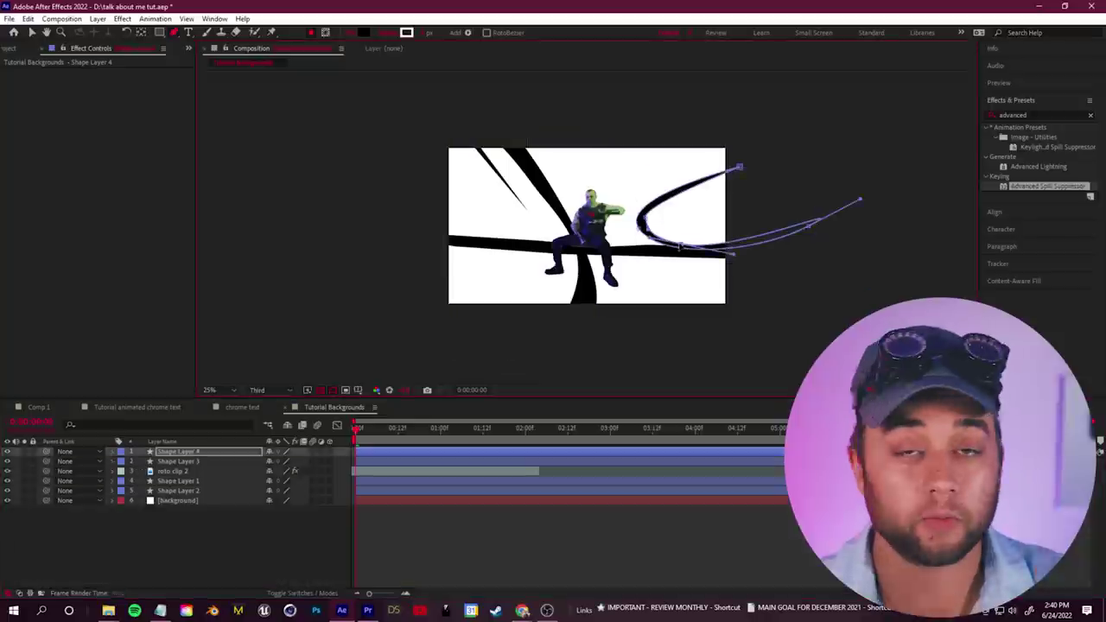
# - Draw a black sweeping shape, wide at the lower left and tapering toward the upper right, and adjust its curve
pyautogui.click(605, 317)
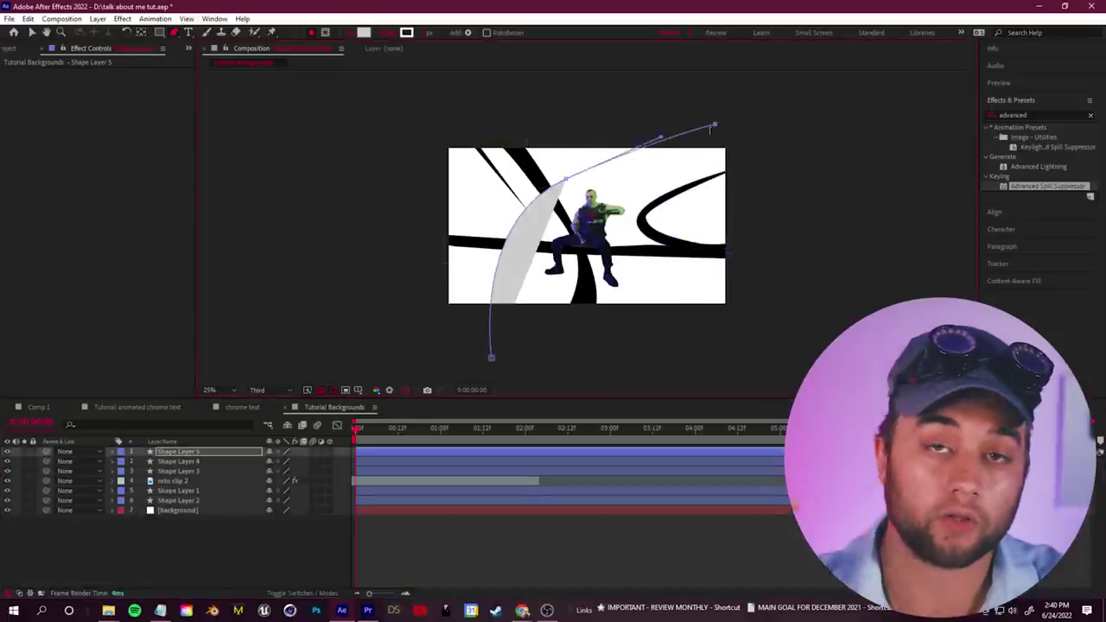
pyautogui.moveTo(493, 358)
pyautogui.mouseDown()
pyautogui.moveTo(407, 291)
pyautogui.moveTo(424, 383)
pyautogui.mouseUp()
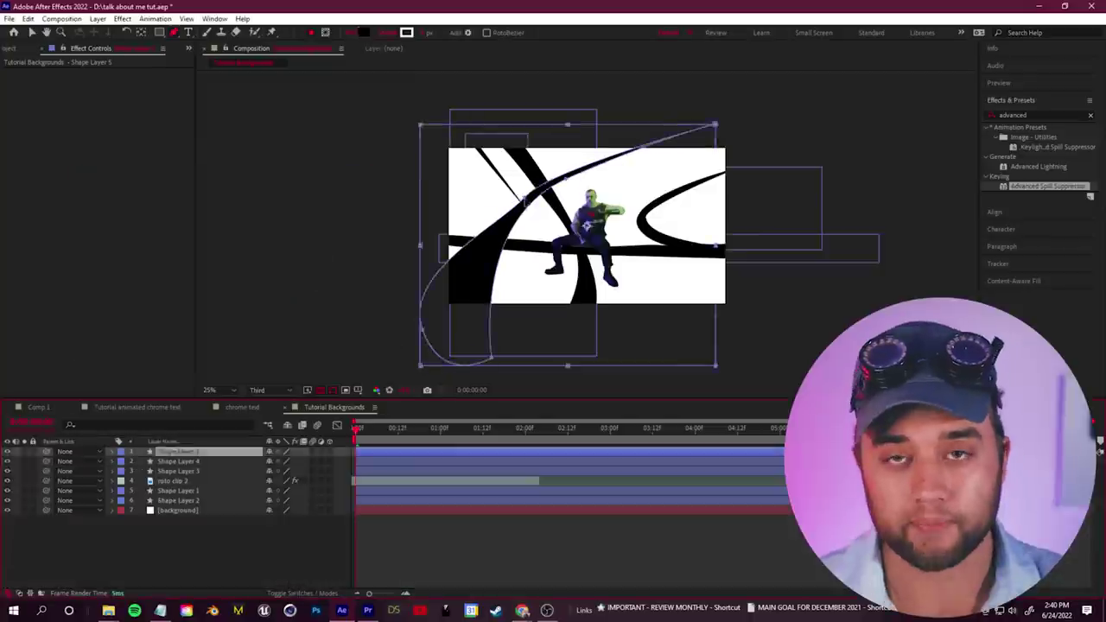
pyautogui.click(563, 178)
pyautogui.click(251, 544)
pyautogui.click(208, 452)
pyautogui.click(251, 544)
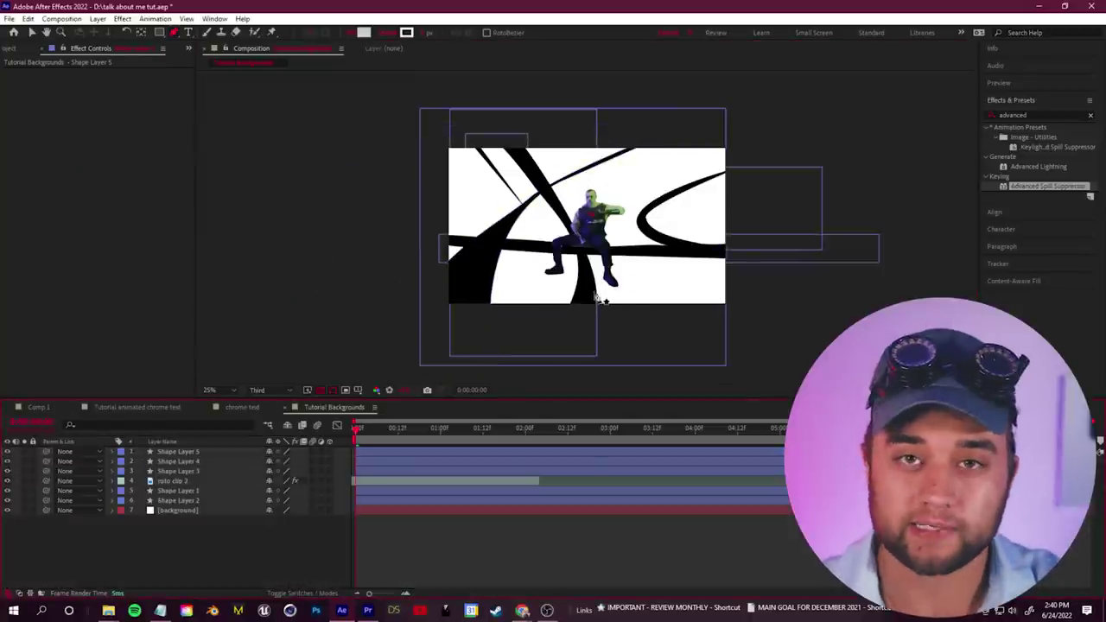
# - Draw a closed curved ribbon running diagonally from beyond the upper-left corner to beyond the frame's lower right
pyautogui.click(419, 129)
pyautogui.moveTo(837, 285); pyautogui.dragTo(899, 293)
pyautogui.moveTo(710, 281); pyautogui.dragTo(563, 268)
pyautogui.click(419, 129)
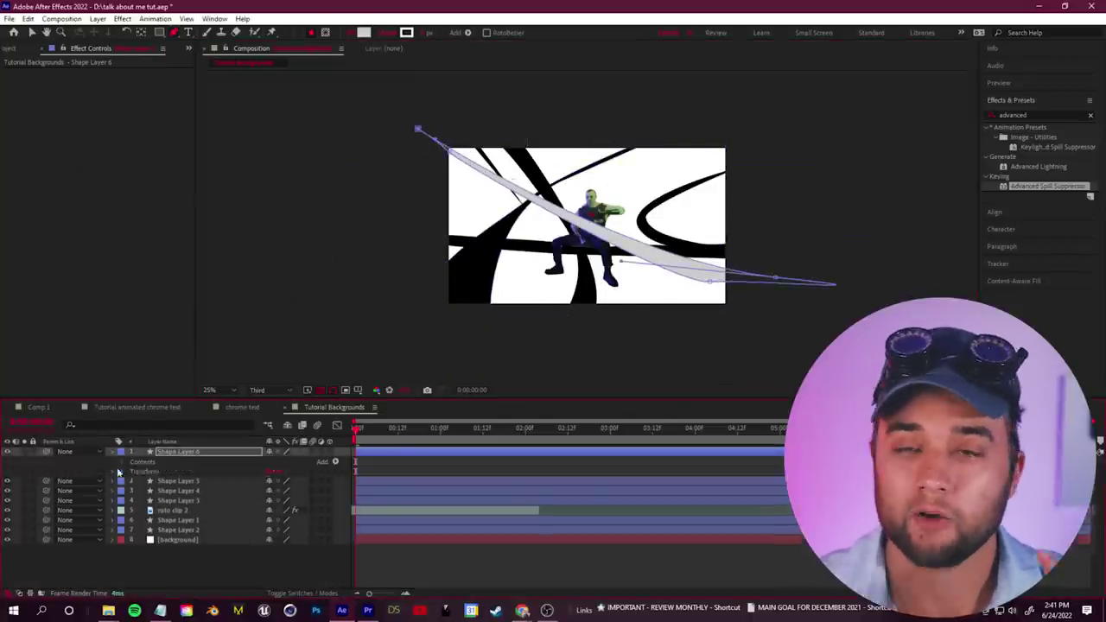
# - Fill the diagonal ribbon with black and move its layer directly above the background solid
pyautogui.click(112, 452)
pyautogui.click(143, 501)
pyautogui.click(272, 529)
pyautogui.click(570, 583)
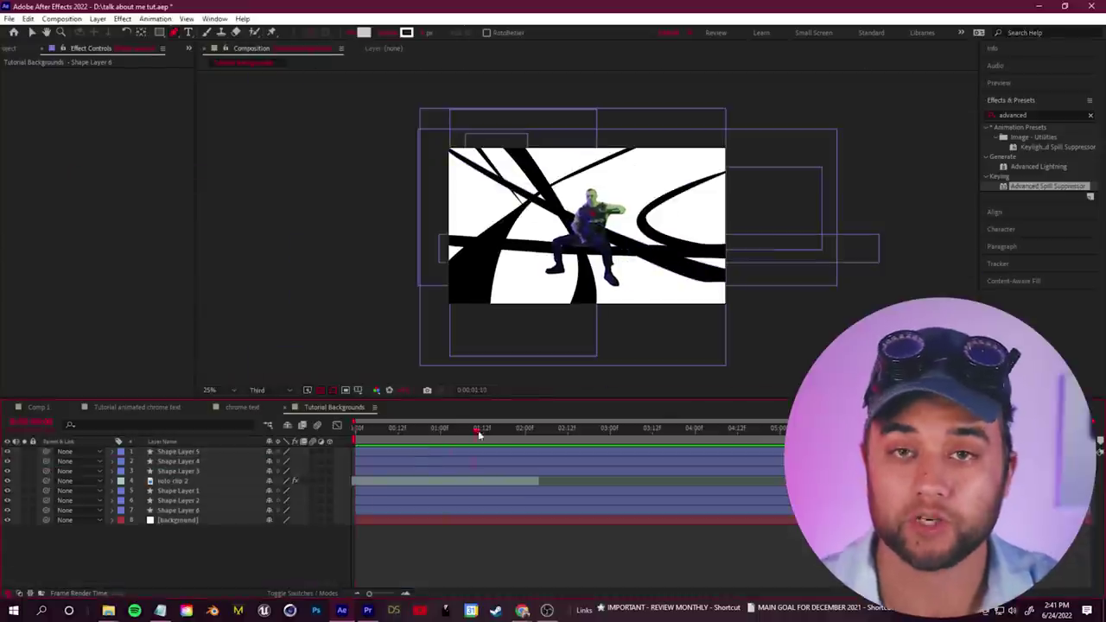
# - Trim the composition to the work area ending with the roto clip
pyautogui.rightClick(495, 435)
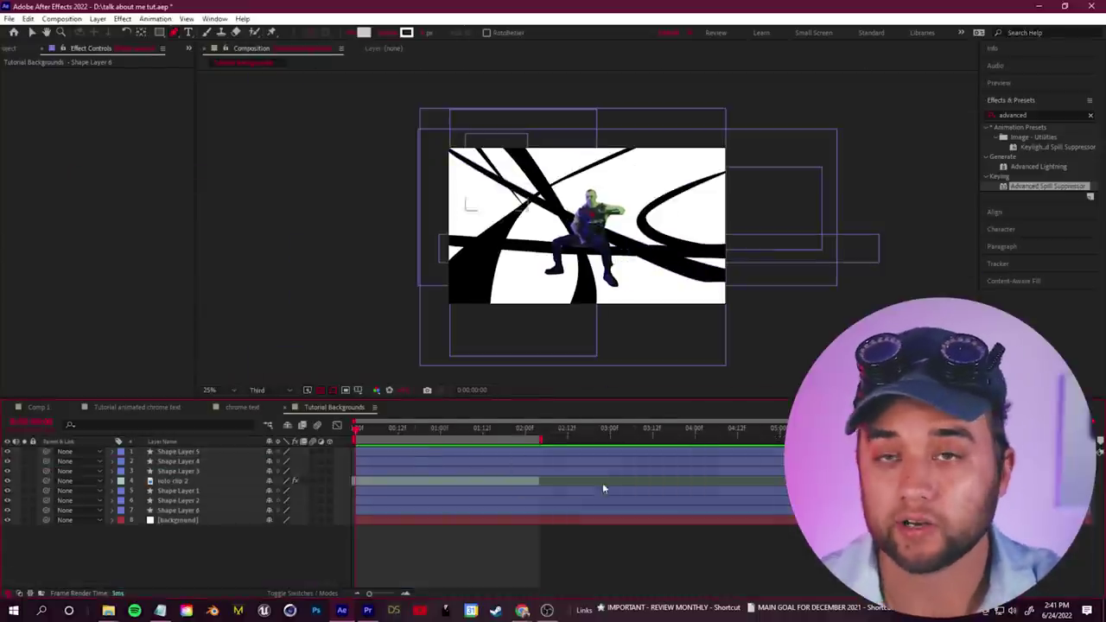
pyautogui.click(595, 473)
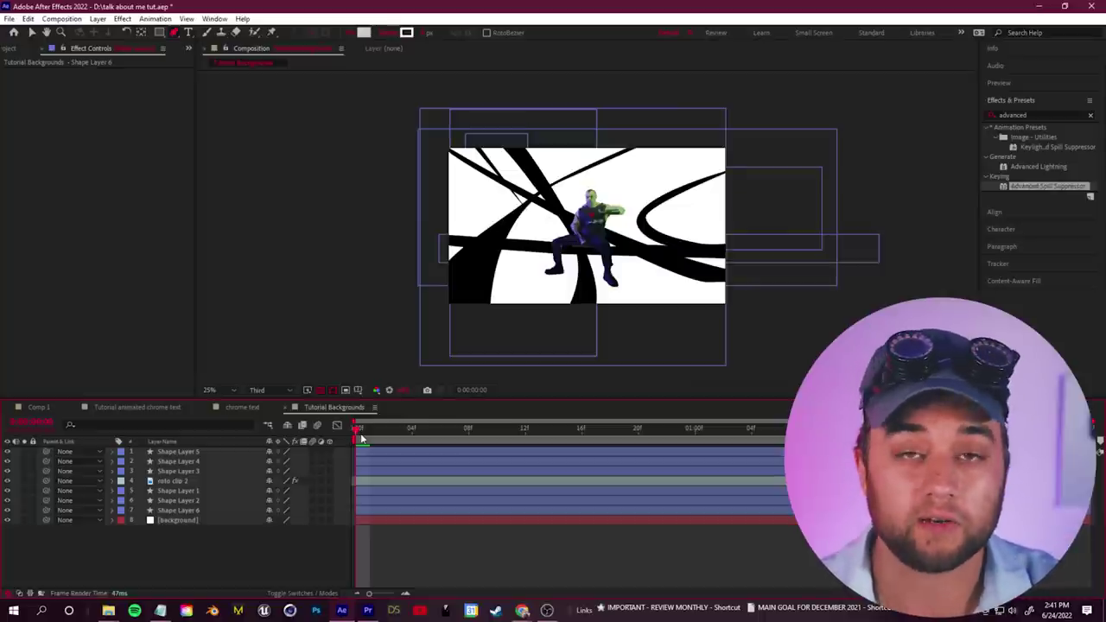
# - Run the 3D Camera Tracker on the roto clip 2 layer and create a tracked camera from the solve
pyautogui.click(189, 482)
pyautogui.rightClick(189, 482)
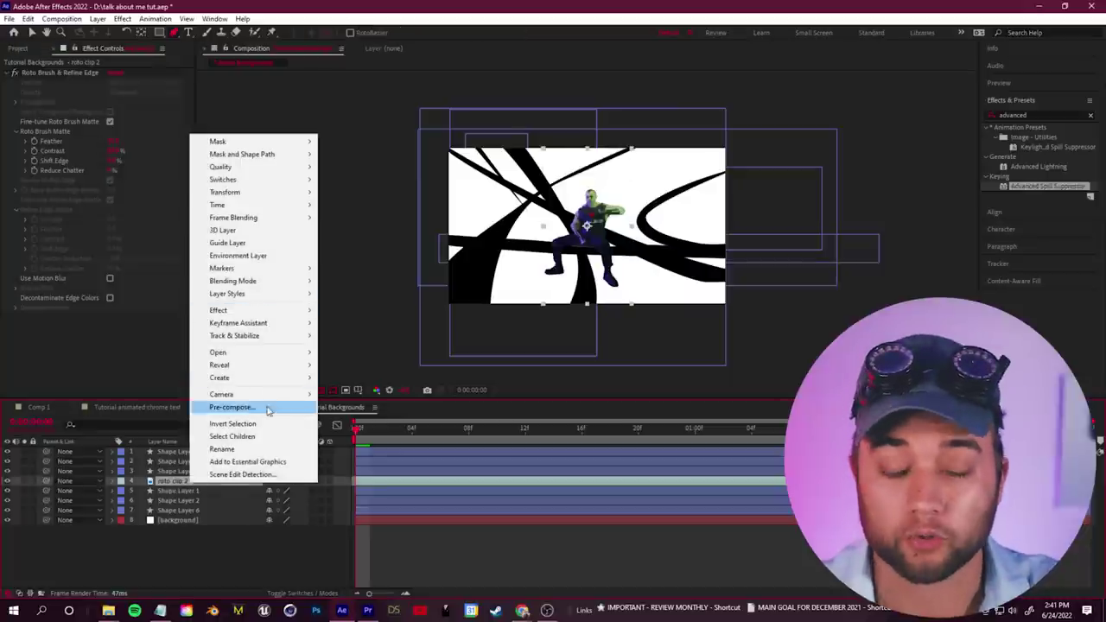
pyautogui.moveTo(252, 336)
pyautogui.click(364, 339)
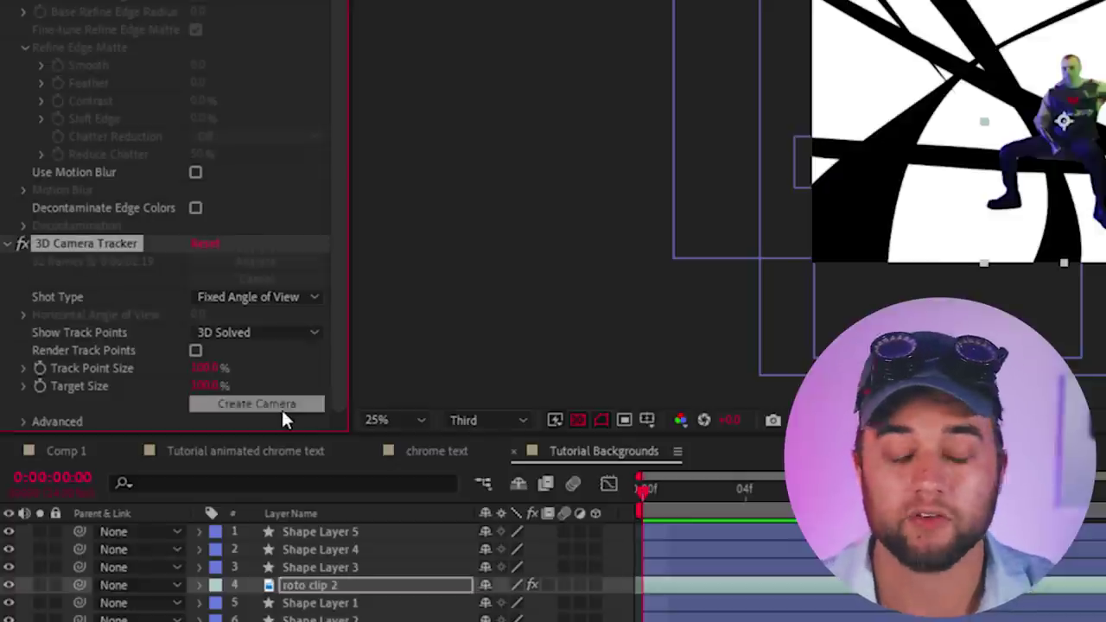
pyautogui.click(257, 403)
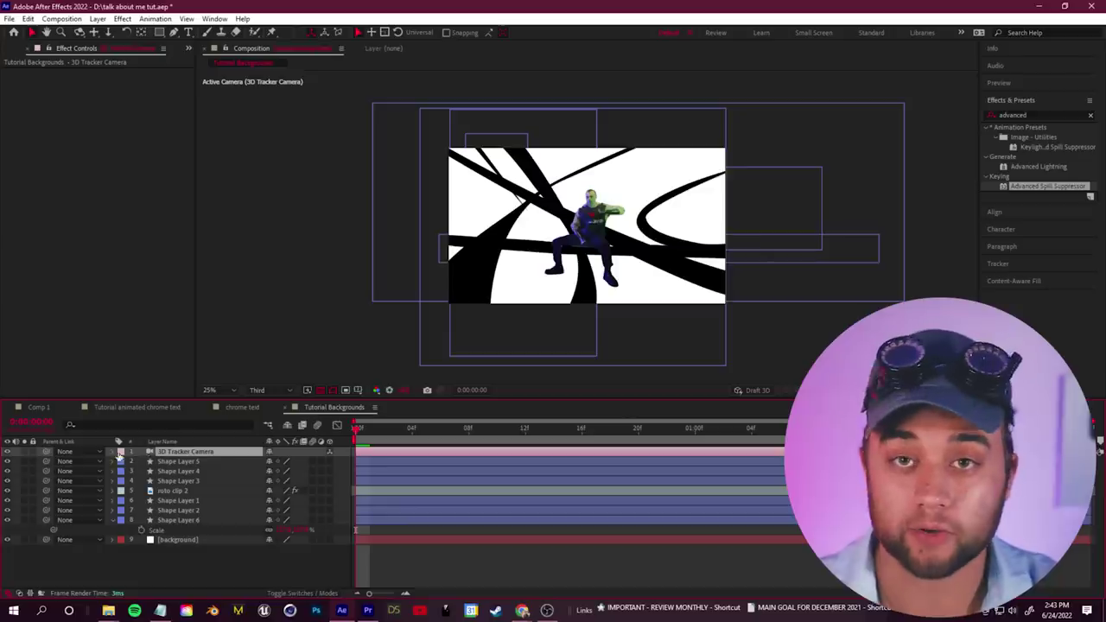
# - Turn the shape layers, roto clip 2 and the background into 3D layers and scrub through the tracked camera motion
pyautogui.click(198, 531)
pyautogui.click(114, 452)
pyautogui.click(166, 462)
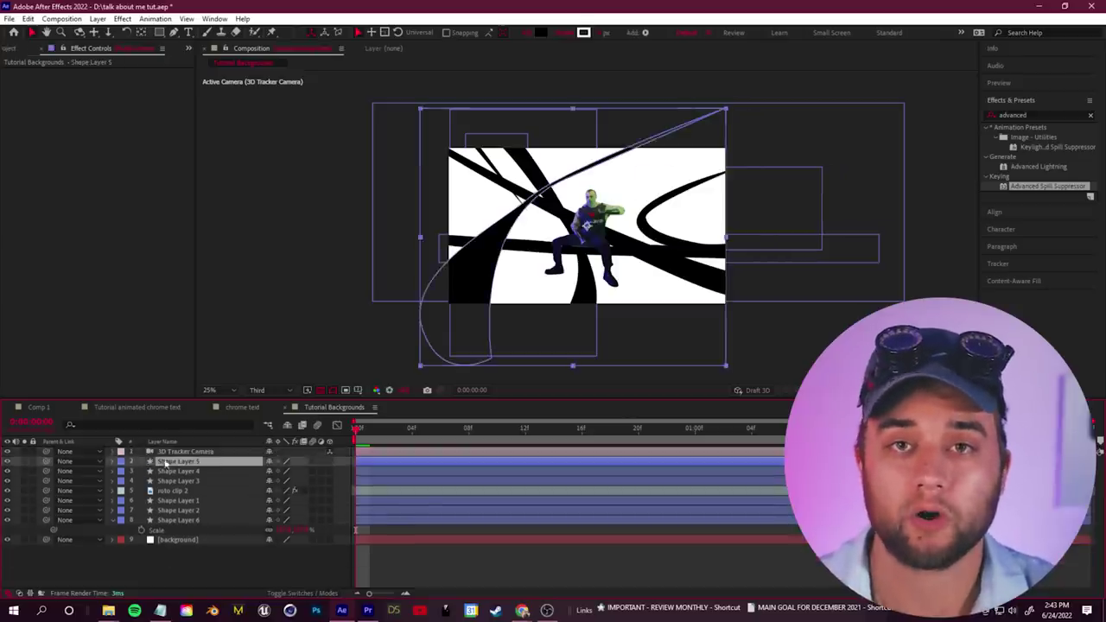
pyautogui.click(216, 450)
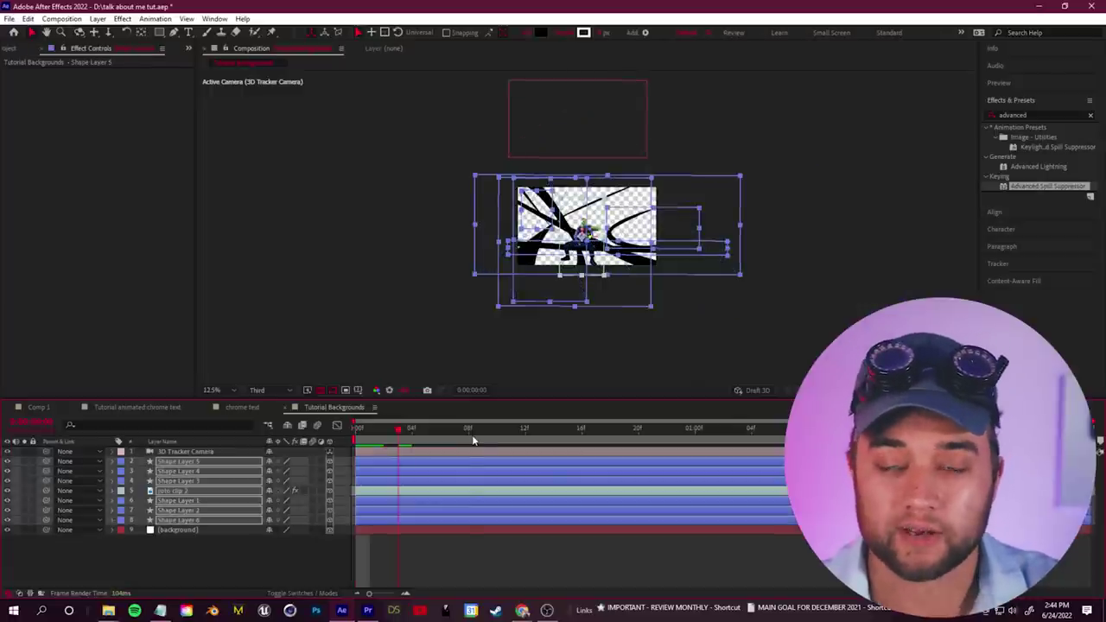
pyautogui.moveTo(549, 435); pyautogui.dragTo(371, 439)
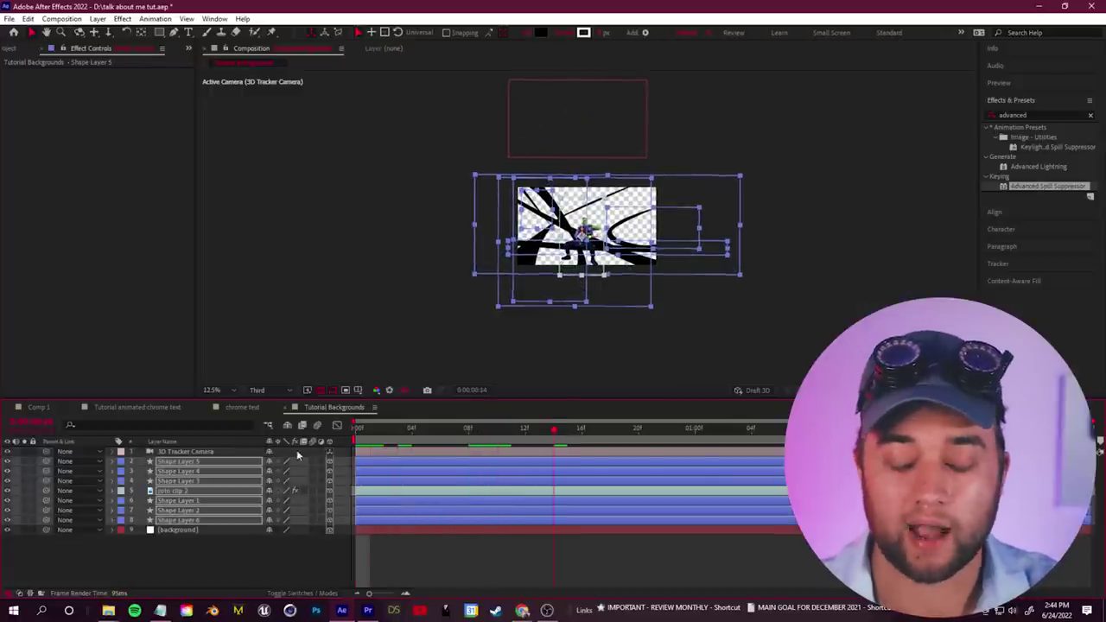
# - Move the background solid down behind the artwork and scale it up until it covers the whole frame
pyautogui.click(197, 529)
pyautogui.moveTo(612, 139); pyautogui.dragTo(618, 244)
pyautogui.press('Return')
pyautogui.moveTo(303, 542); pyautogui.dragTo(311, 542)
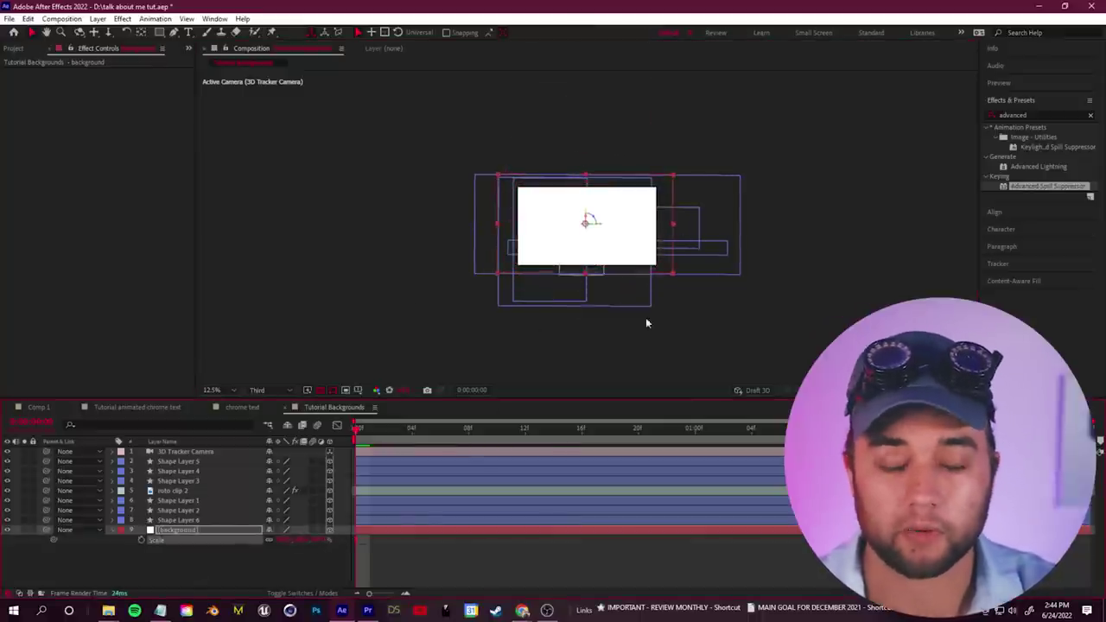
pyautogui.scroll(3, 563, 246)
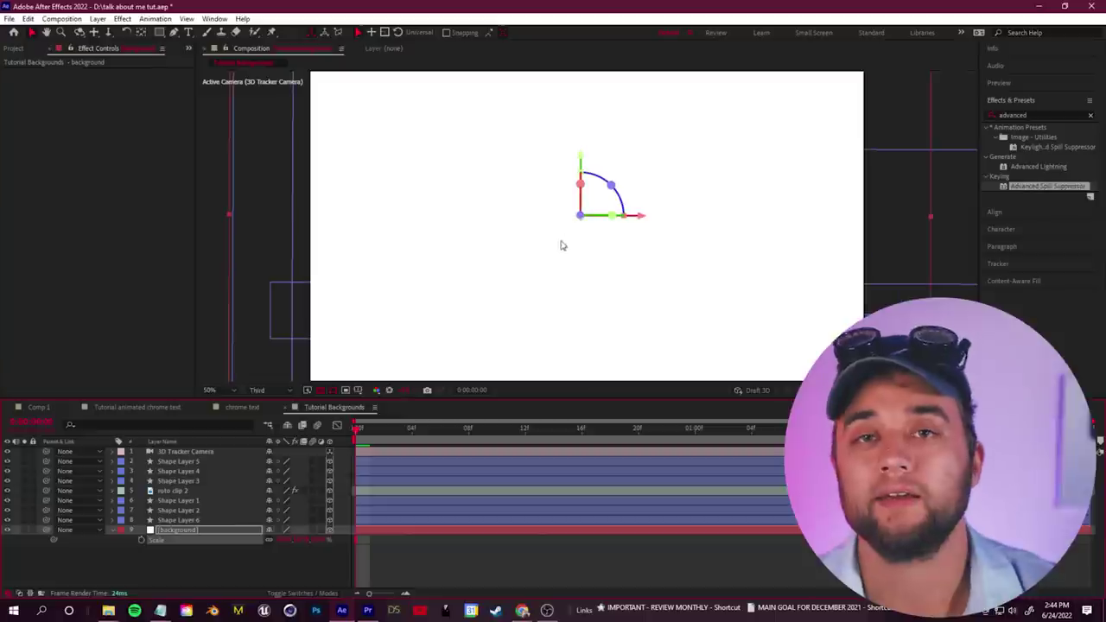
pyautogui.click(116, 529)
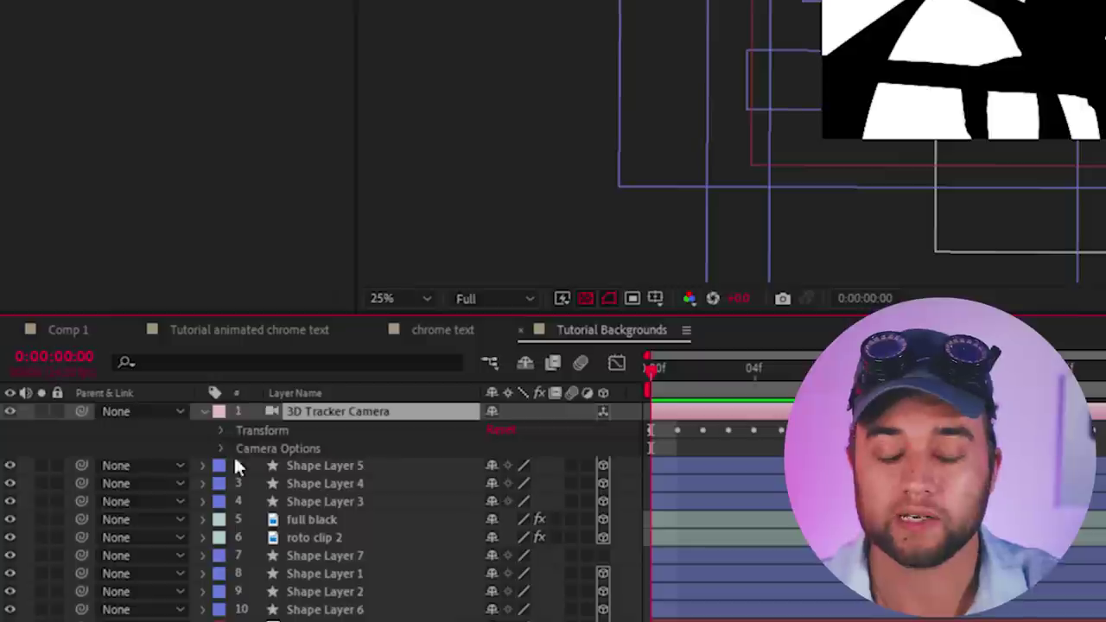
# - Turn on Depth of Field in the 3D Tracker Camera's options and adjust its Focus Distance
pyautogui.click(233, 453)
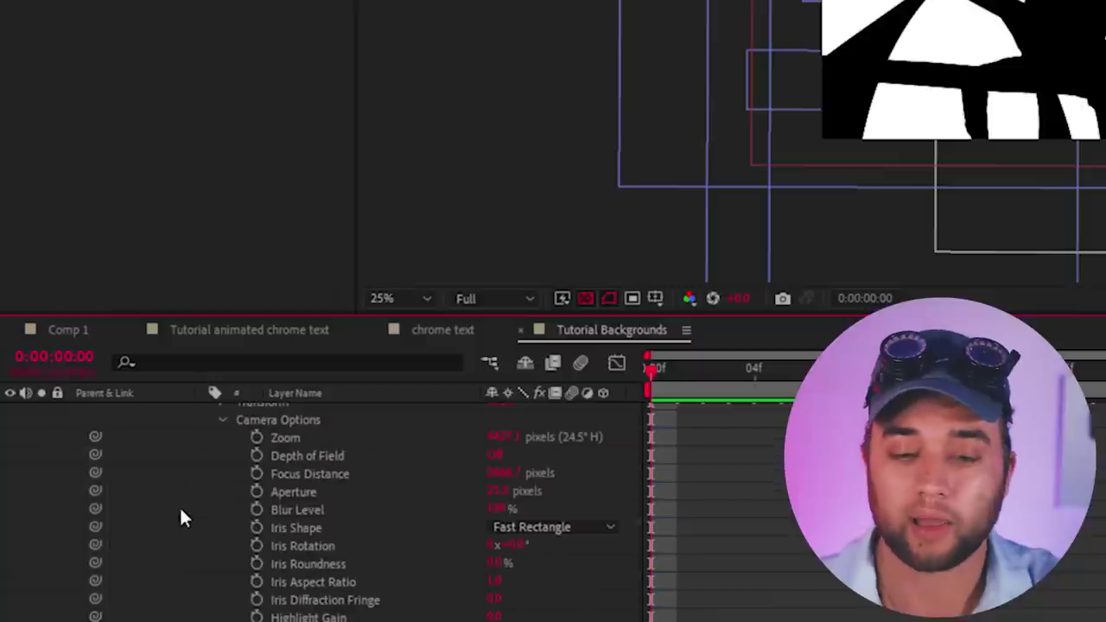
pyautogui.click(497, 456)
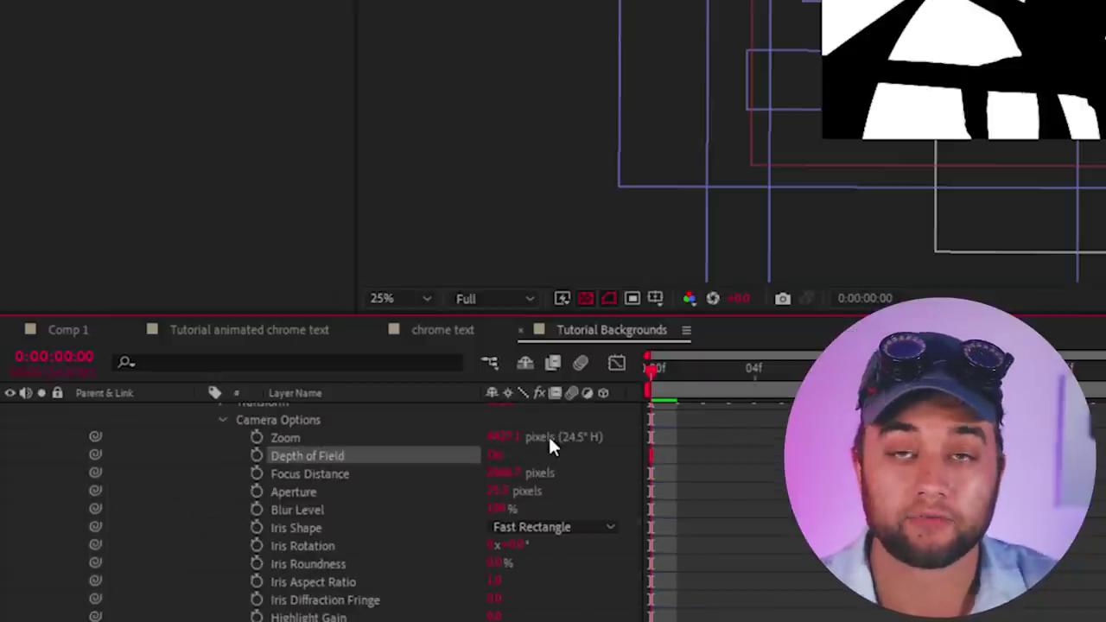
pyautogui.click(504, 472)
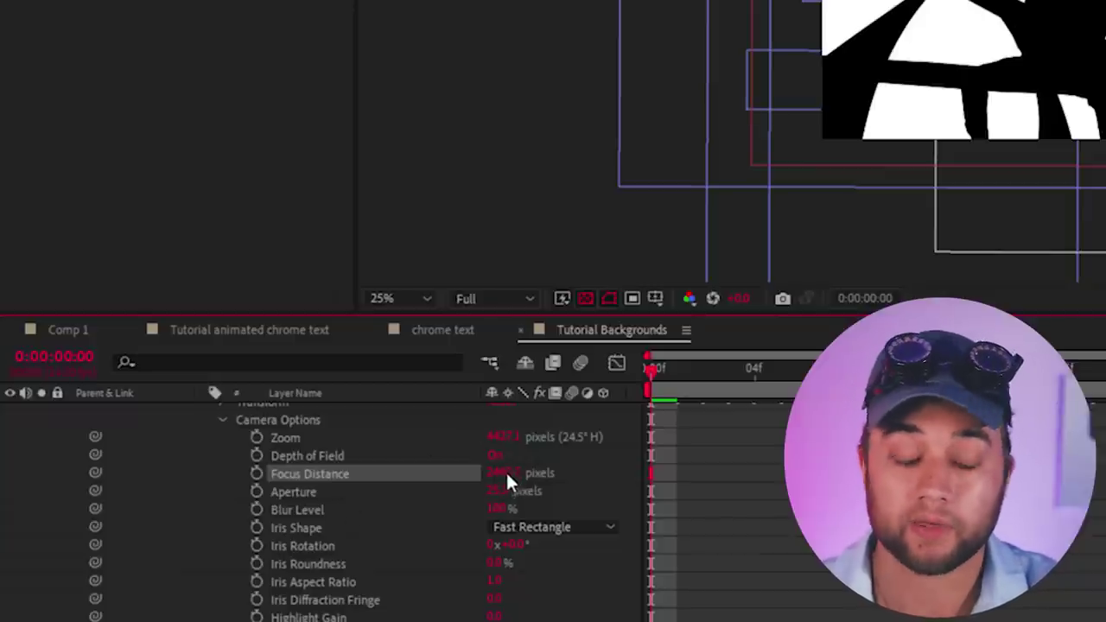
pyautogui.moveTo(357, 431)
pyautogui.mouseDown()
pyautogui.moveTo(403, 438)
pyautogui.moveTo(353, 442)
pyautogui.mouseUp()
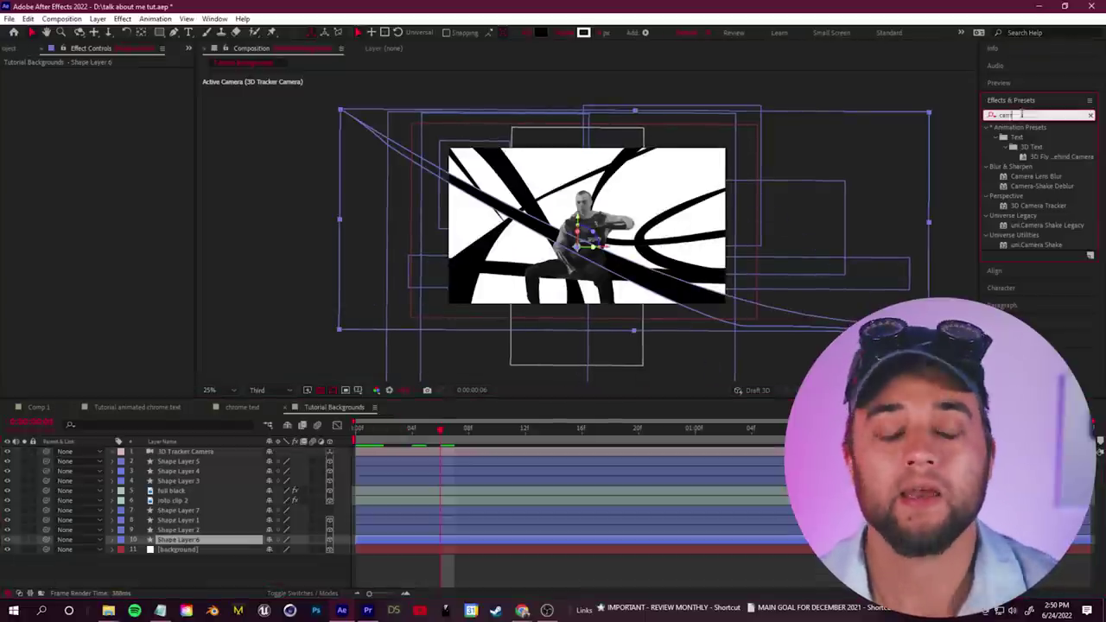
# - Apply Camera Lens Blur to Shape Layer 6 and adjust the Blur Radius to soften the diagonal ribbon
pyautogui.moveTo(1050, 180); pyautogui.dragTo(236, 535)
pyautogui.moveTo(291, 510); pyautogui.dragTo(259, 539)
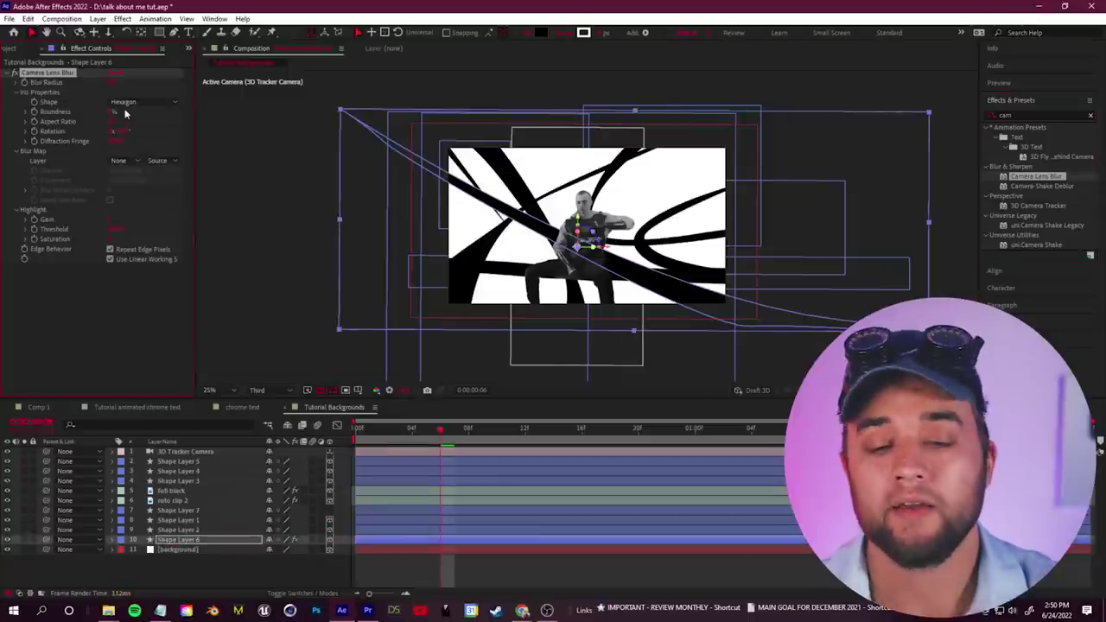
pyautogui.moveTo(141, 85); pyautogui.dragTo(98, 83)
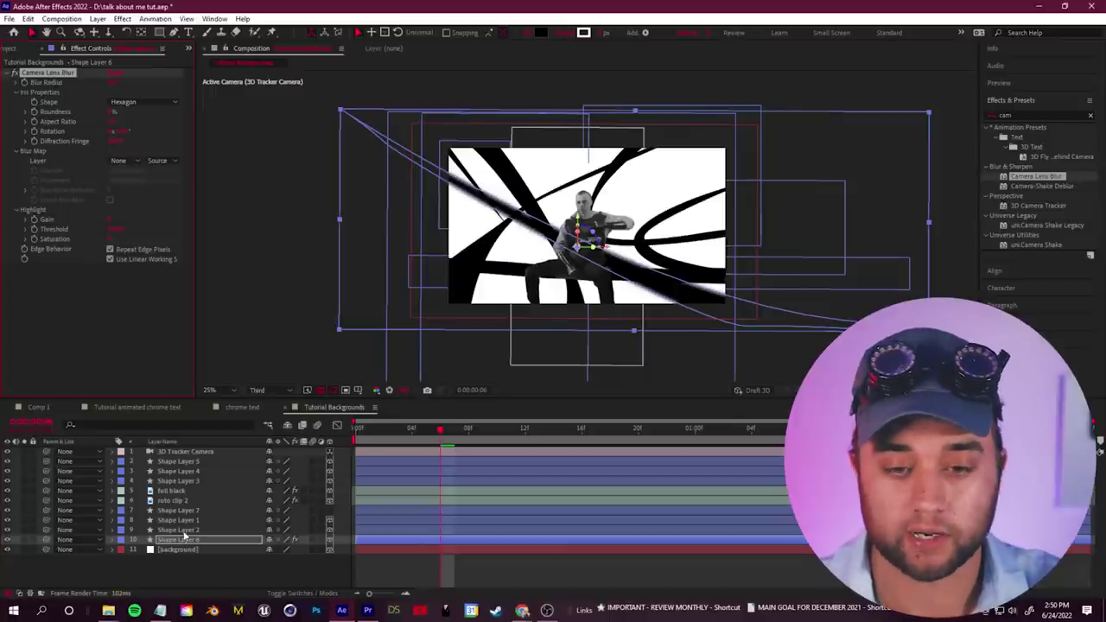
# - Paste the Camera Lens Blur effect onto Shape Layers 1, 2, 3, 4, 5 and 7
pyautogui.click(181, 530)
pyautogui.keyDown('ctrl'); pyautogui.click(181, 520); pyautogui.keyUp('ctrl')
pyautogui.keyDown('ctrl'); pyautogui.click(181, 510); pyautogui.keyUp('ctrl')
pyautogui.keyDown('ctrl'); pyautogui.click(184, 480); pyautogui.keyUp('ctrl')
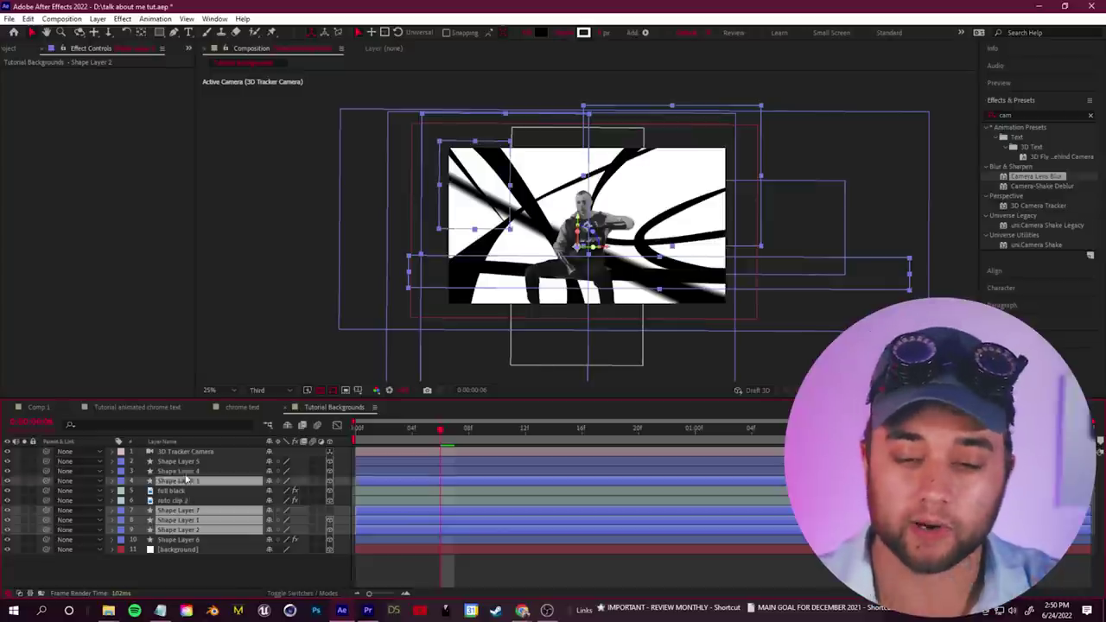
pyautogui.keyDown('ctrl'); pyautogui.click(182, 470); pyautogui.keyUp('ctrl')
pyautogui.keyDown('ctrl'); pyautogui.click(182, 462); pyautogui.keyUp('ctrl')
pyautogui.hotkey('ctrl', 'v')
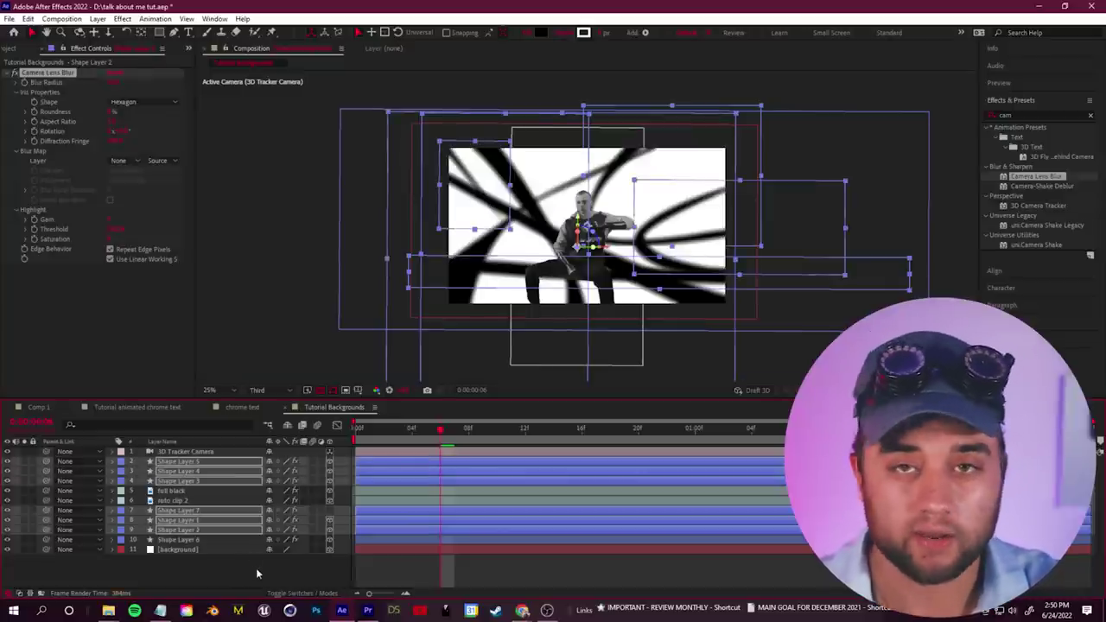
pyautogui.click(255, 576)
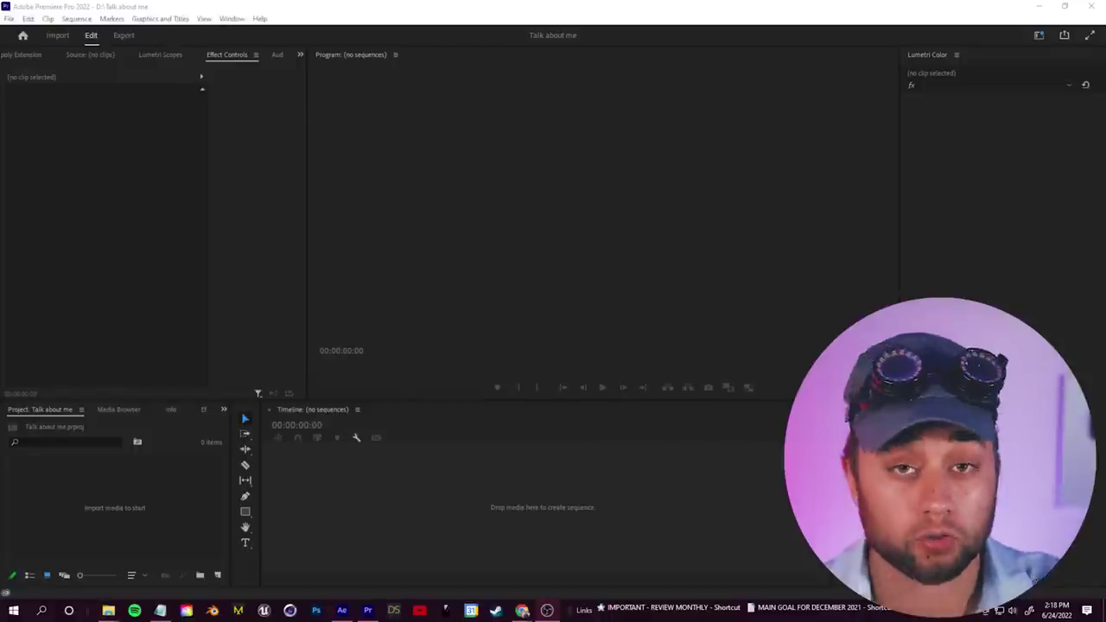
# - Switch to the Talk about me project in Premiere Pro and create a new sequence named tutorial
pyautogui.click(1058, 153)
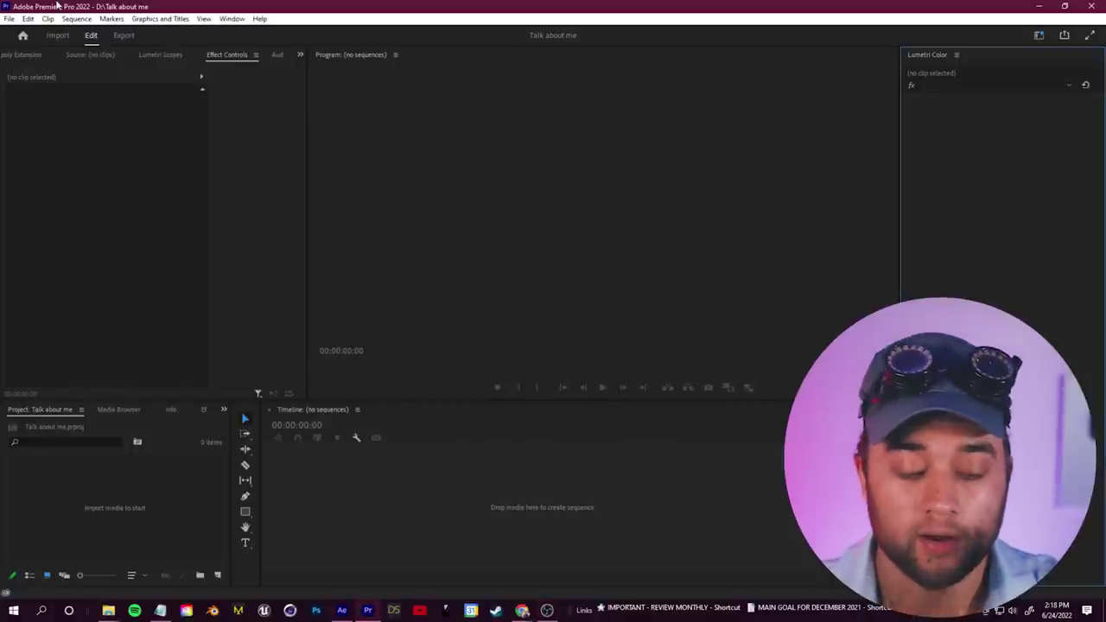
pyautogui.click(8, 18)
pyautogui.moveTo(27, 32)
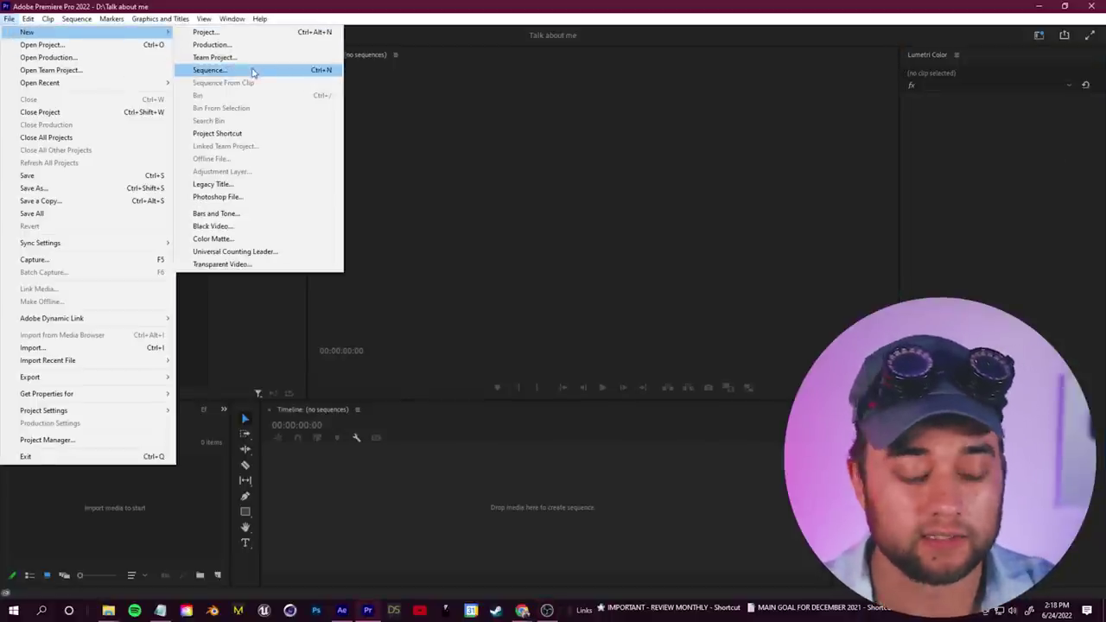
pyautogui.click(253, 70)
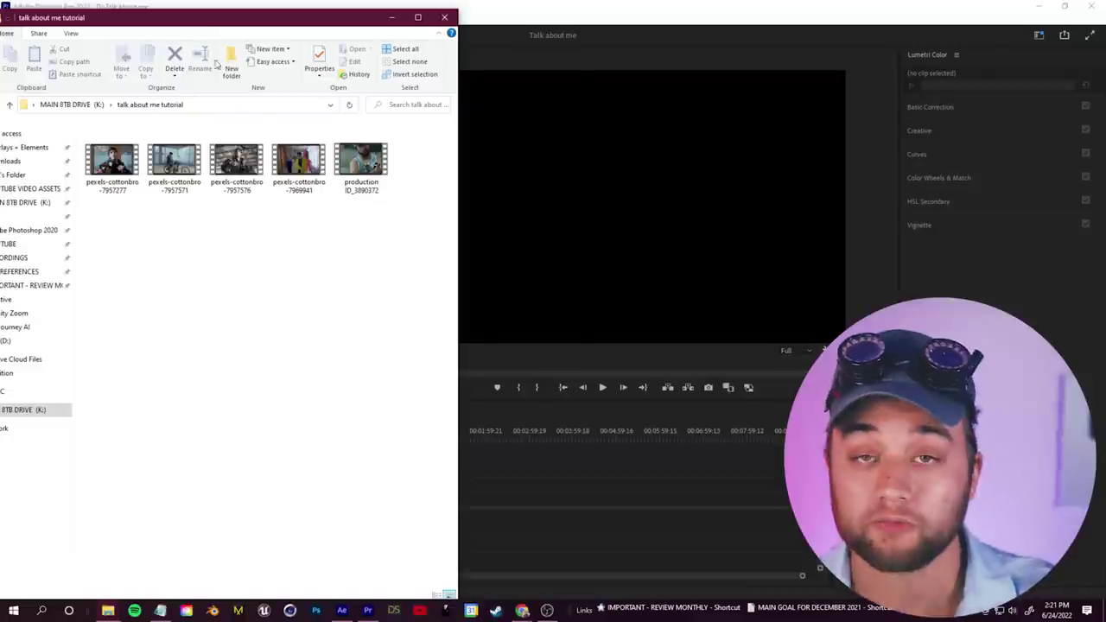
# - Place the pexels-cottonbro-7969941 clip in the tutorial sequence, nest it, and duplicate the nested sequence onto track V2
pyautogui.moveTo(298, 160); pyautogui.dragTo(517, 499)
pyautogui.click(633, 329)
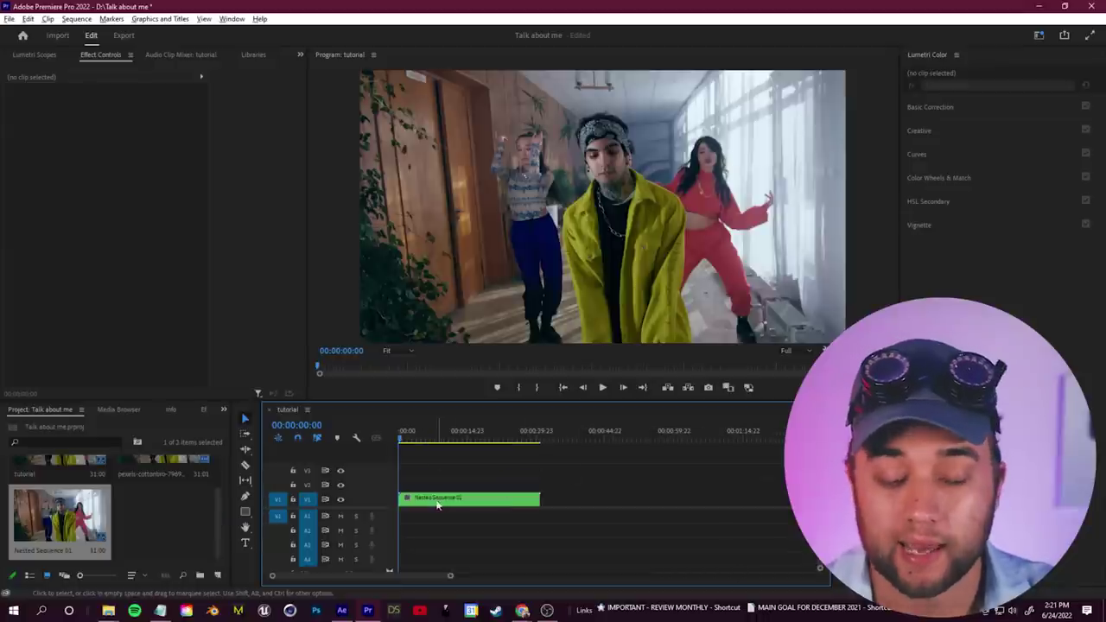
pyautogui.moveTo(429, 501); pyautogui.dragTo(428, 490)
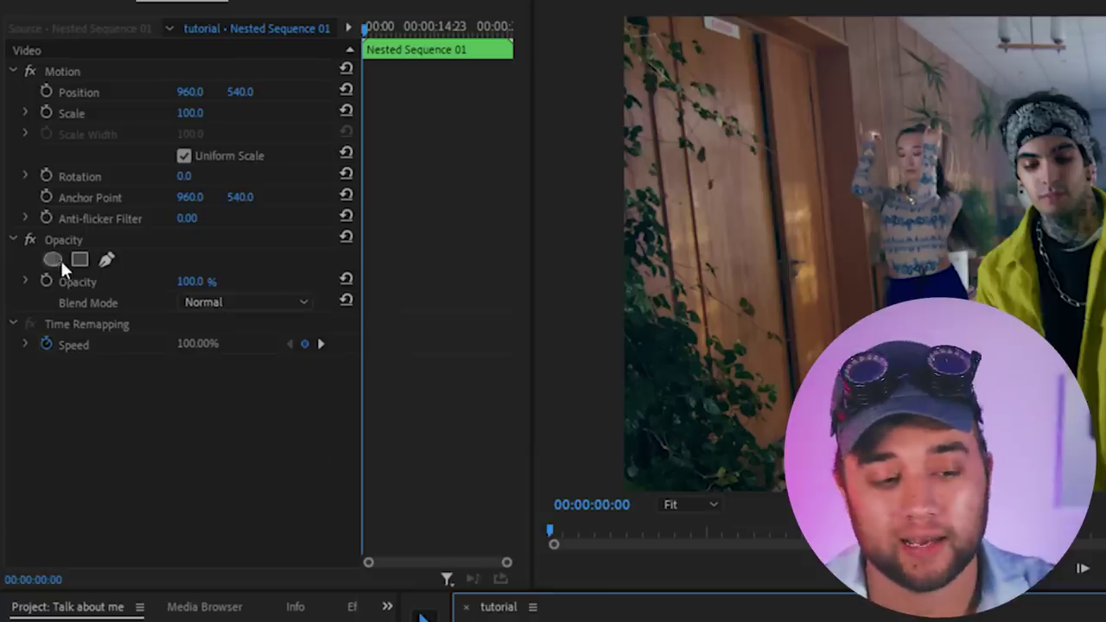
# - Add an elliptical opacity mask to the V2 nested sequence, widen it slightly, and set its Mask Expansion to 826
pyautogui.click(56, 256)
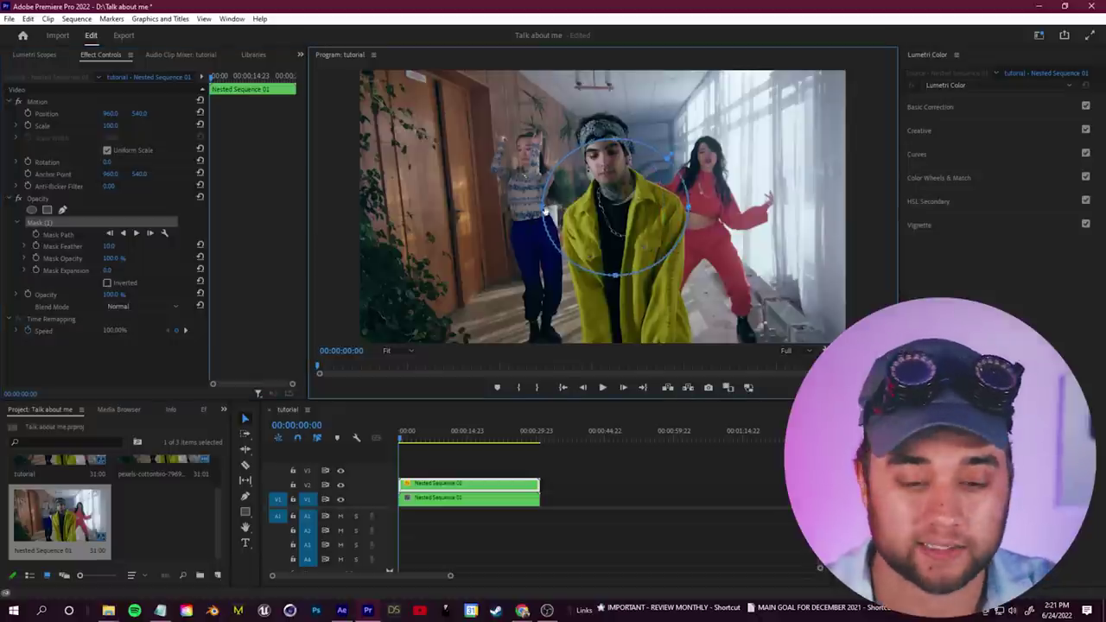
pyautogui.moveTo(545, 210); pyautogui.dragTo(525, 212)
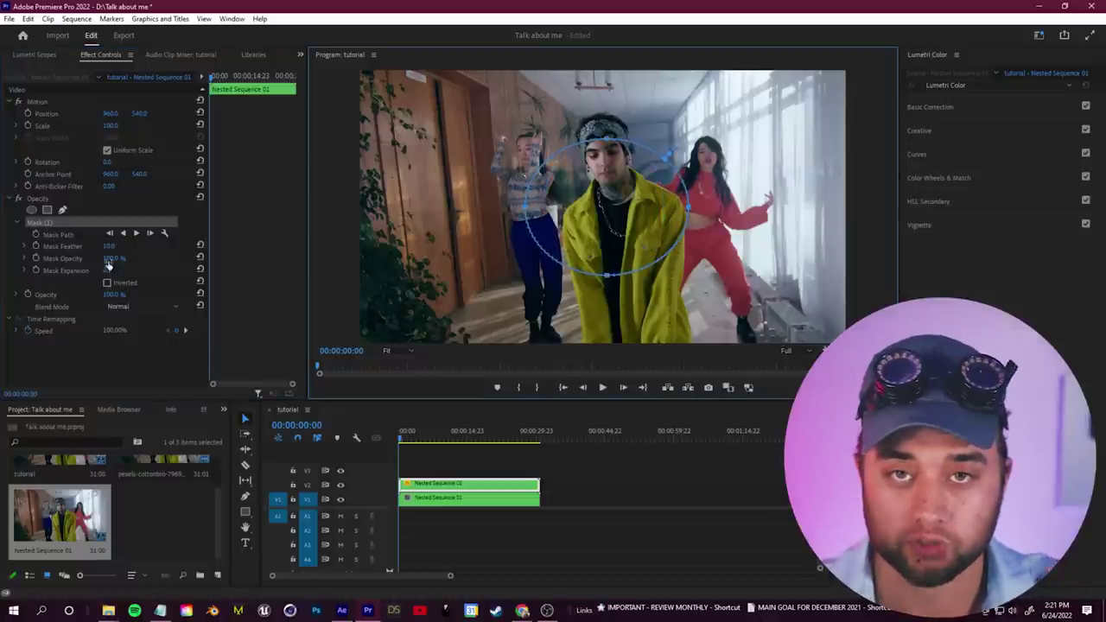
pyautogui.moveTo(107, 271); pyautogui.dragTo(402, 271)
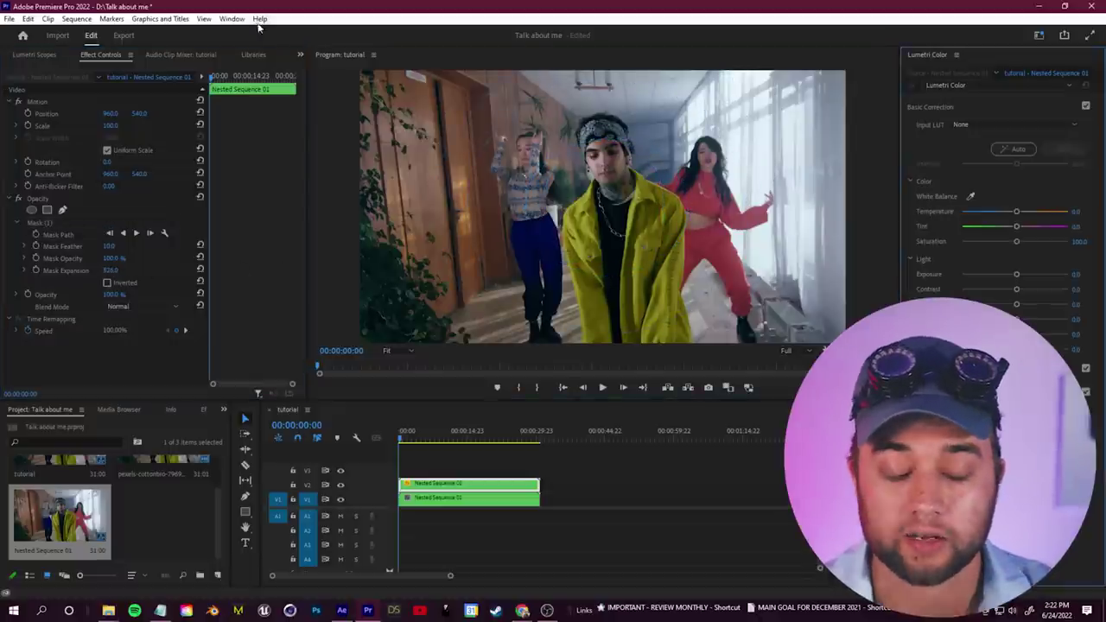
# - Use the Color workspace to raise the masked V2 clip's Exposure to 3.1 to reveal the mask area
pyautogui.click(231, 19)
pyautogui.moveTo(264, 37)
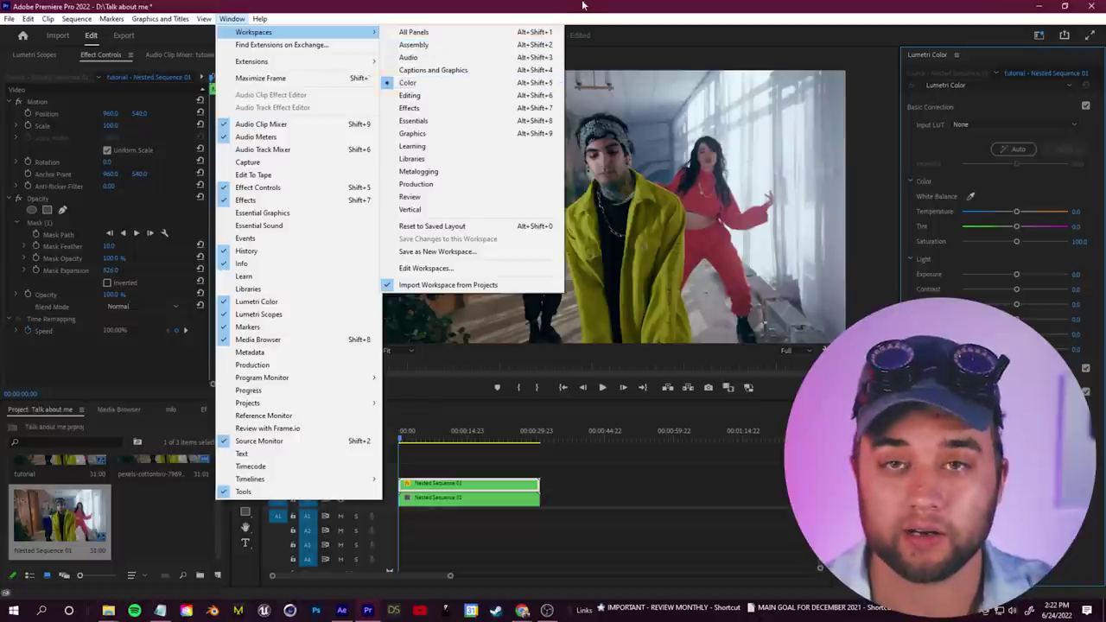
pyautogui.click(408, 82)
pyautogui.moveTo(1016, 276); pyautogui.dragTo(1050, 278)
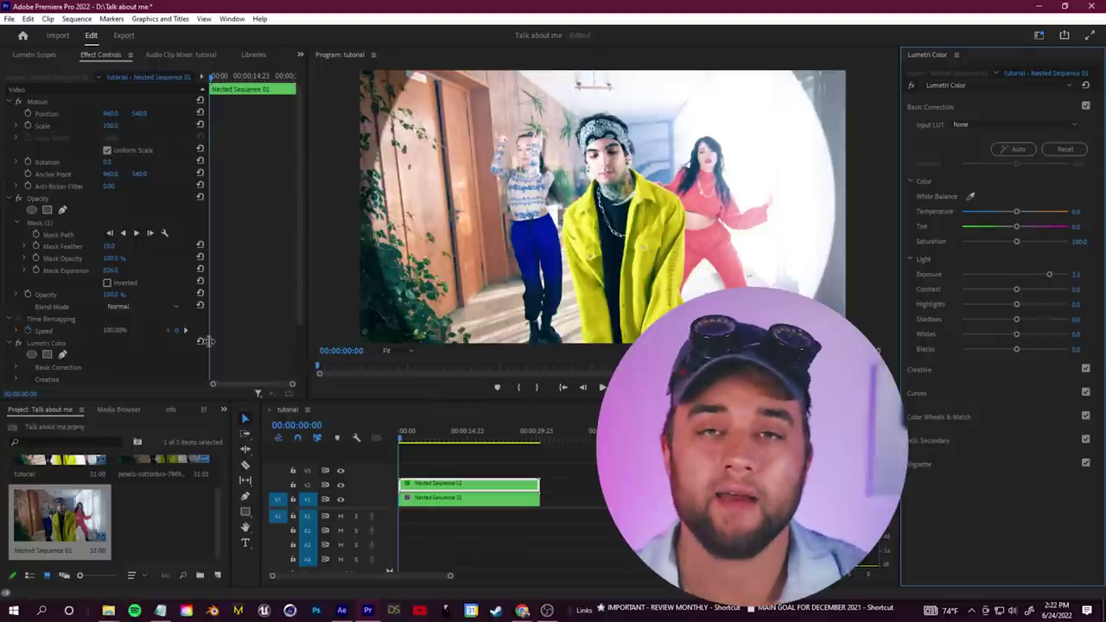
# - Invert the V2 clip's ellipse mask, check its edges at Exposure 1.9, and reset Exposure to 0
pyautogui.click(107, 283)
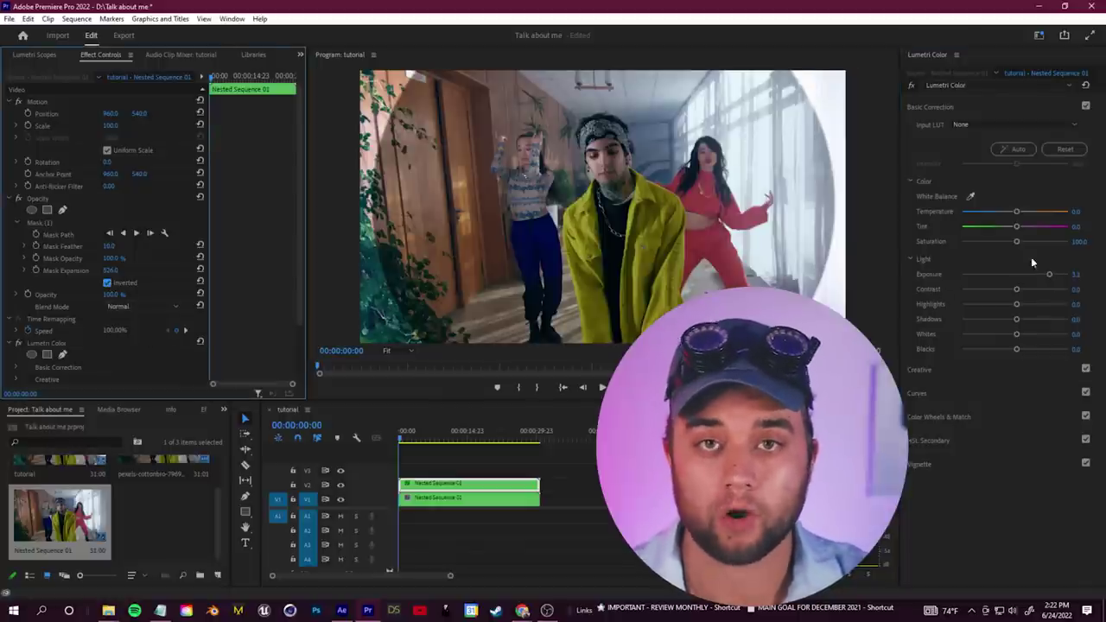
pyautogui.moveTo(1049, 275)
pyautogui.mouseDown()
pyautogui.moveTo(980, 281)
pyautogui.moveTo(1046, 275)
pyautogui.mouseUp()
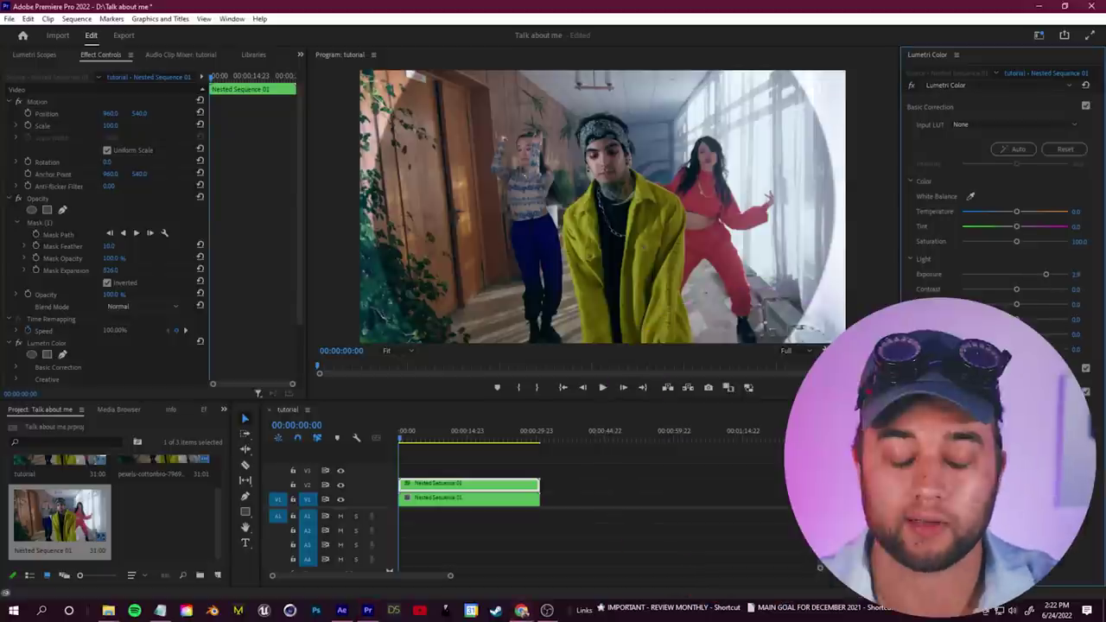
pyautogui.click(1076, 275)
pyautogui.write('0')
pyautogui.press('Return')
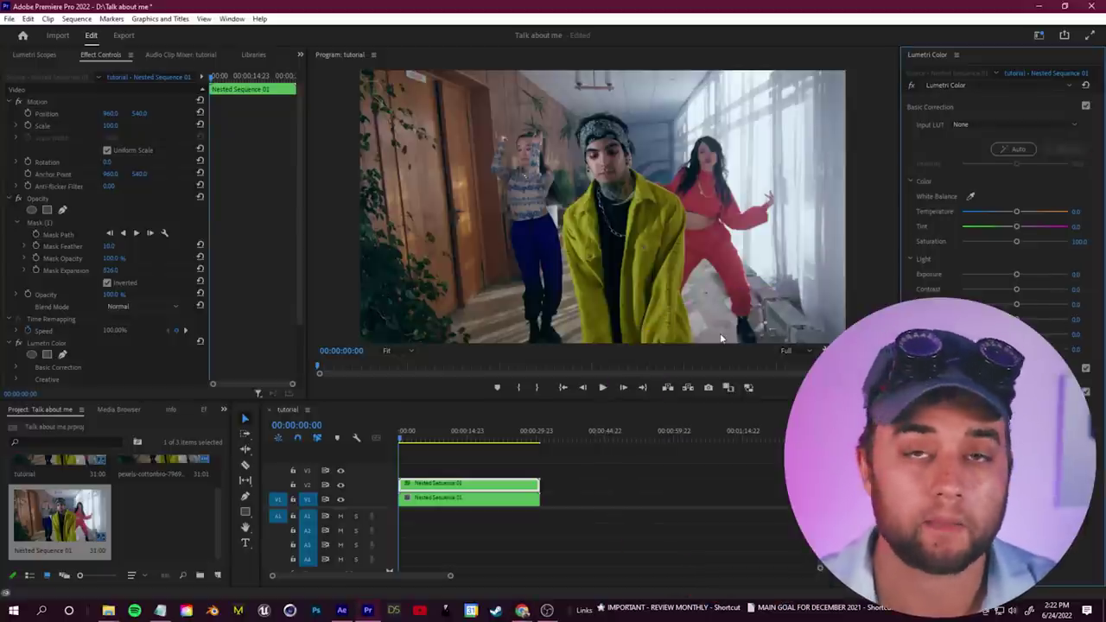
# - Find the Gaussian Blur effect, apply it to the masked nested sequence on V2, and raise its Blurriness to about 43
pyautogui.click(223, 409)
pyautogui.click(254, 464)
pyautogui.click(78, 425)
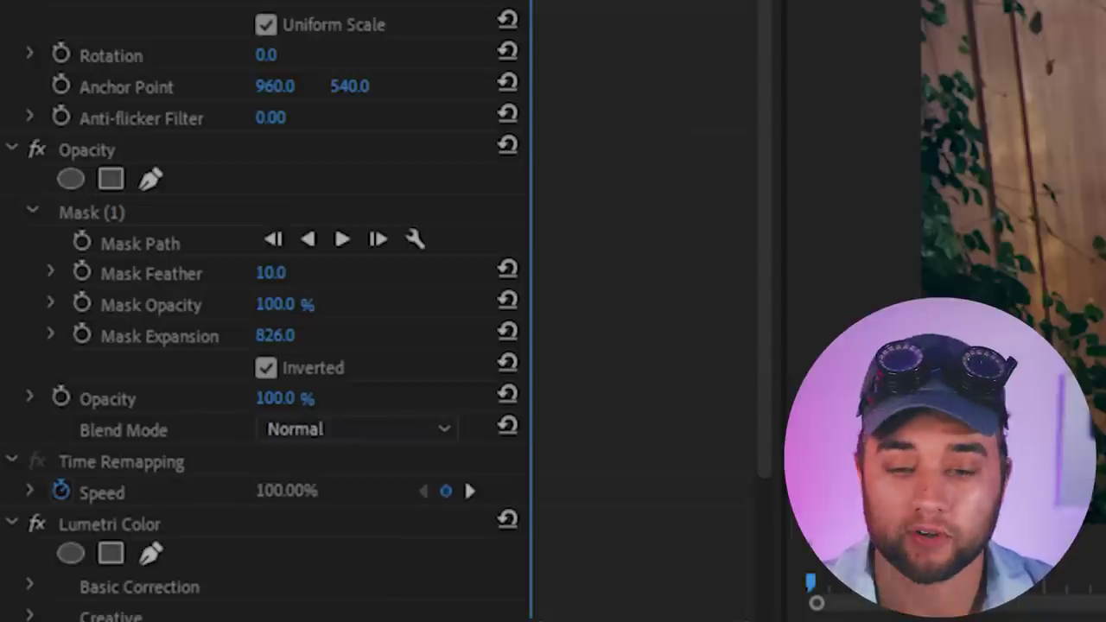
pyautogui.write('blur')
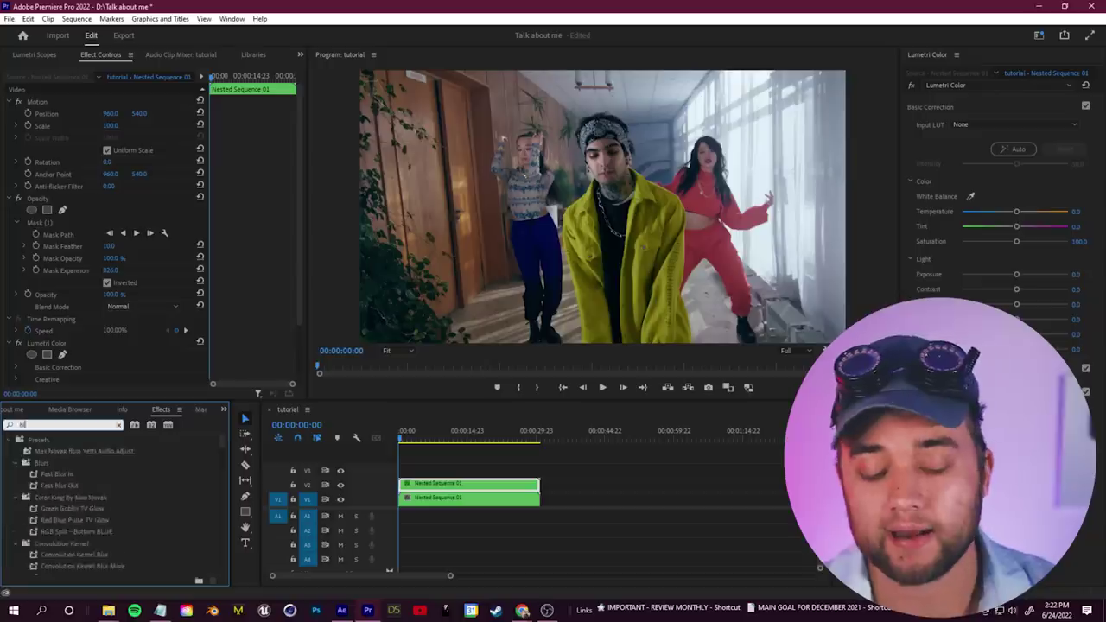
pyautogui.scroll(-2, 111, 553)
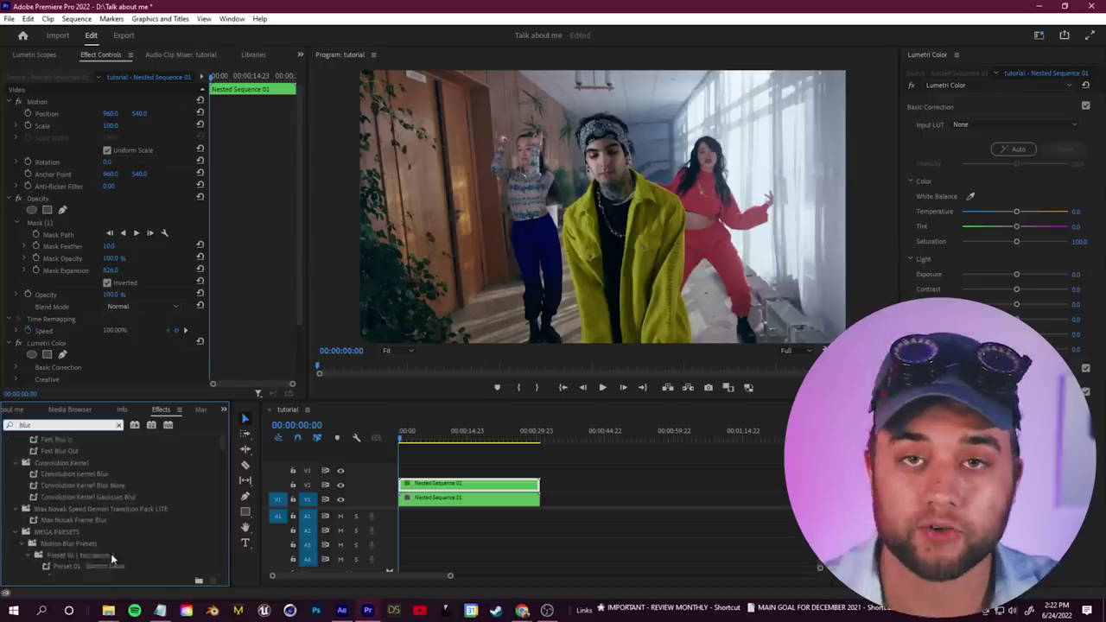
pyautogui.press('BackSpace')
pyautogui.press('BackSpace')
pyautogui.press('BackSpace')
pyautogui.press('BackSpace')
pyautogui.write('gaussian')
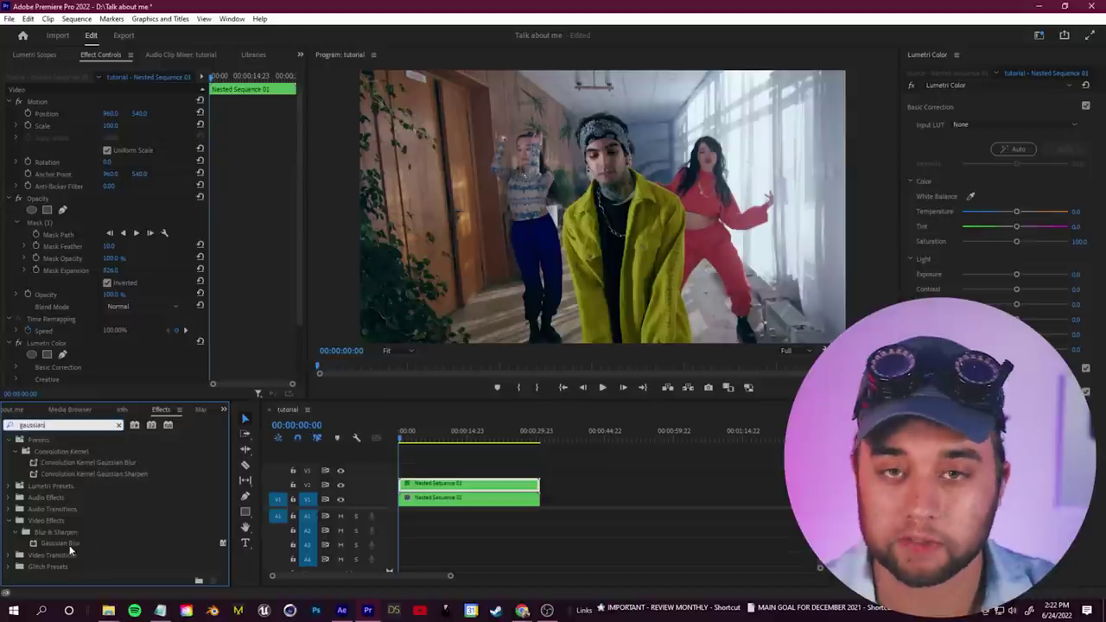
pyautogui.moveTo(70, 545); pyautogui.dragTo(486, 488)
pyautogui.moveTo(298, 222); pyautogui.dragTo(166, 333)
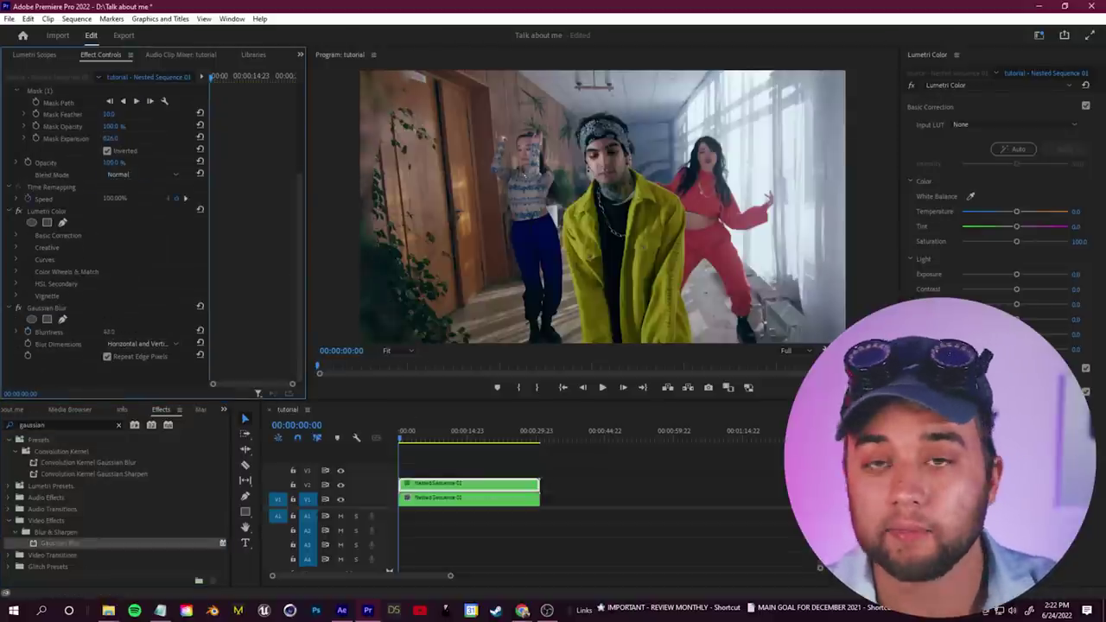
# - Soften the V2 clip's opacity mask by raising Mask Feather to about 83, and check the edges in an enlarged preview
pyautogui.scroll(1, 52, 216)
pyautogui.click(26, 149)
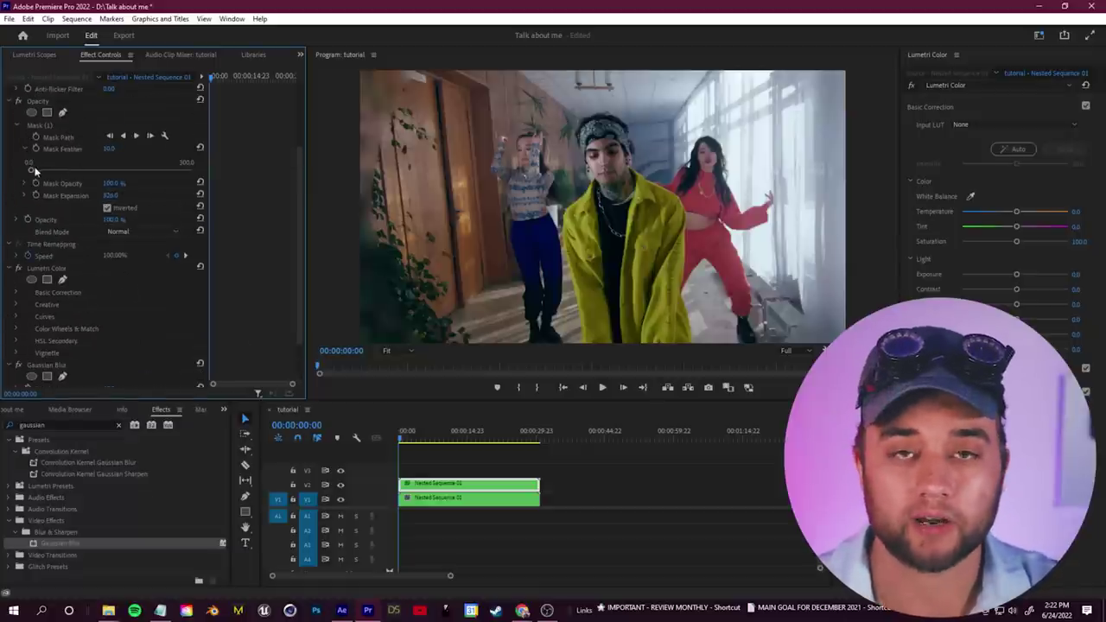
pyautogui.moveTo(128, 171); pyautogui.dragTo(72, 176)
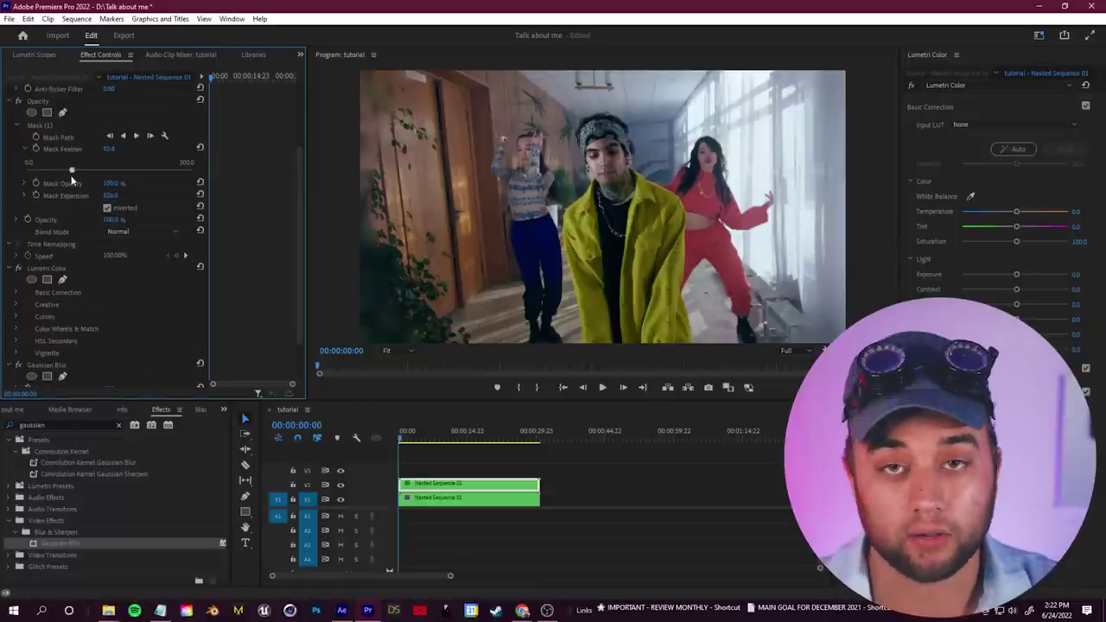
pyautogui.press('`')
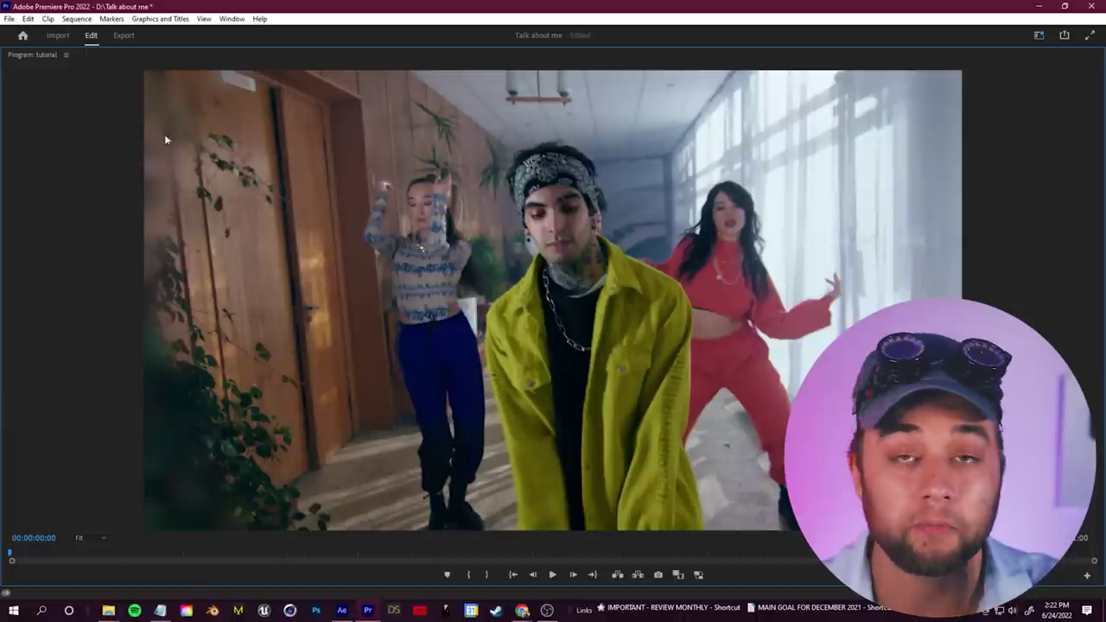
pyautogui.press('`')
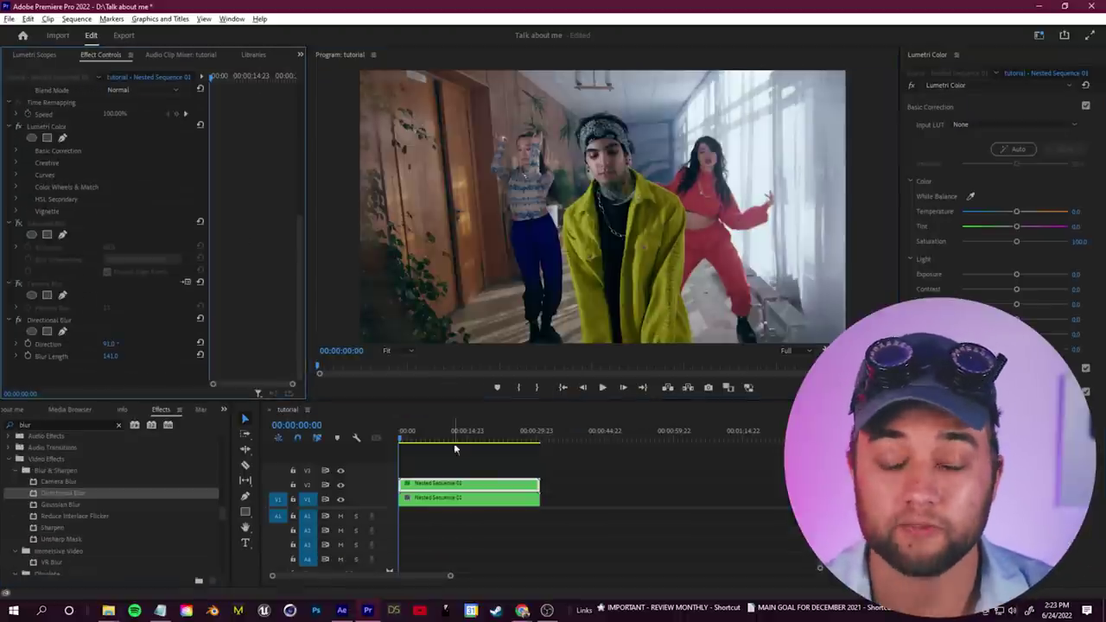
# - Duplicate the V2 nested sequence onto V3 and switch the copy's active blur from Directional Blur to Camera Blur
pyautogui.moveTo(438, 488); pyautogui.dragTo(438, 471)
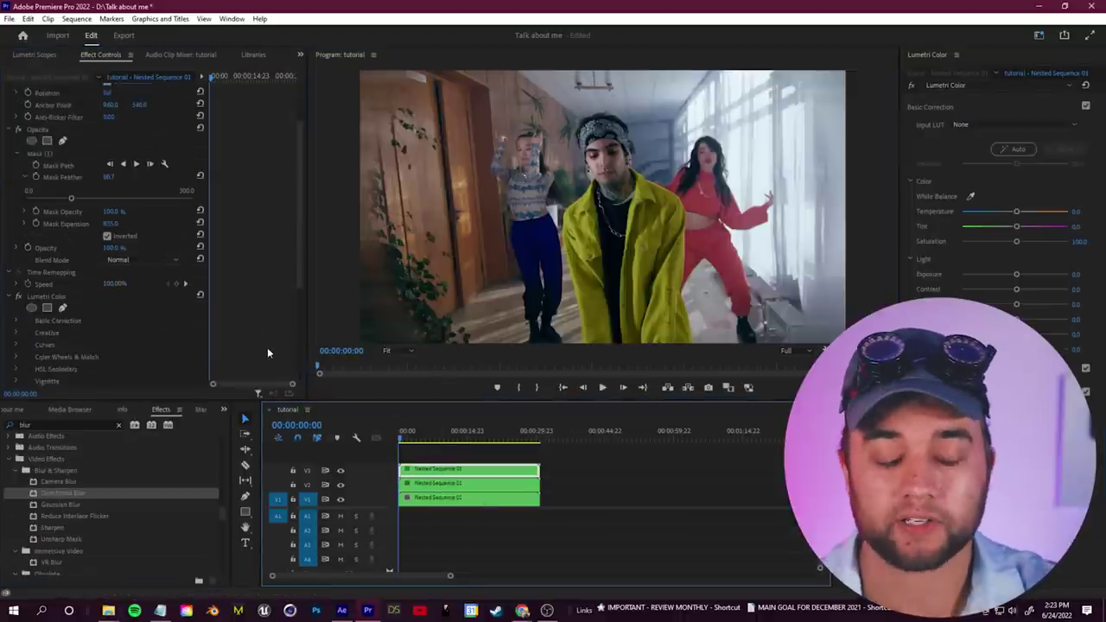
pyautogui.scroll(-1, 262, 348)
pyautogui.click(19, 321)
pyautogui.click(18, 284)
# - Swap the stacking order of the blurred nested sequences on V2 and V3, and briefly raise the Exposure to check the result
pyautogui.moveTo(459, 469); pyautogui.dragTo(454, 484)
pyautogui.moveTo(451, 457)
pyautogui.mouseDown()
pyautogui.moveTo(451, 478)
pyautogui.moveTo(453, 467)
pyautogui.mouseUp()
pyautogui.moveTo(1017, 276); pyautogui.dragTo(1027, 277)
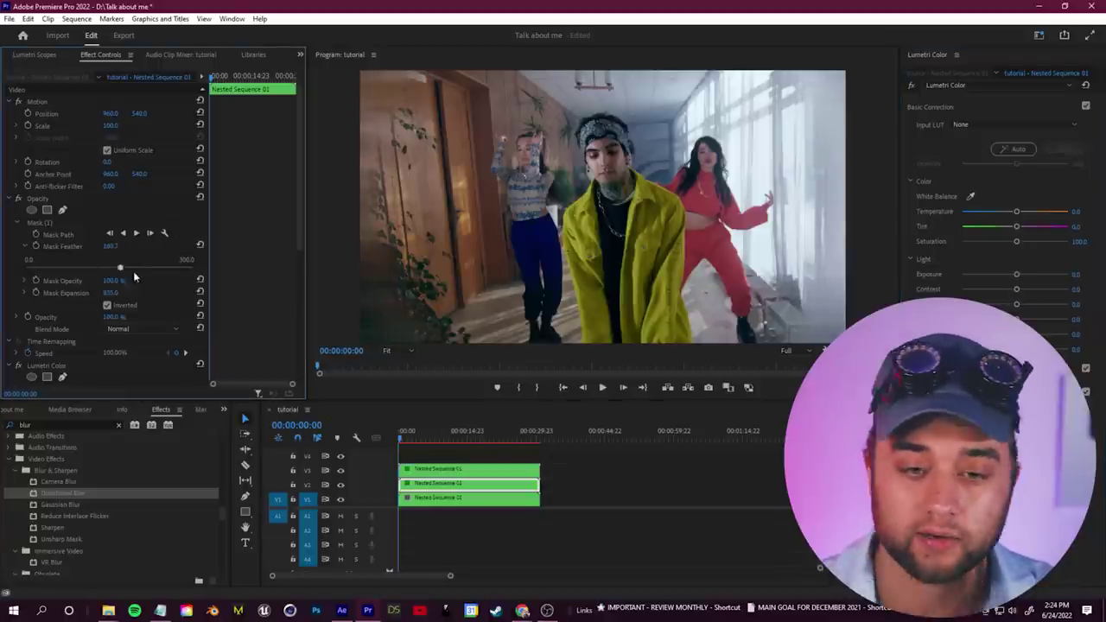
# - Replace the V2 clip's opacity mask with a new ellipse mask stretched almost to all four edges of the frame
pyautogui.click(39, 223)
pyautogui.press('Delete')
pyautogui.click(32, 210)
pyautogui.moveTo(602, 275); pyautogui.dragTo(607, 333)
pyautogui.moveTo(671, 206); pyautogui.dragTo(840, 204)
pyautogui.moveTo(534, 205); pyautogui.dragTo(375, 204)
pyautogui.moveTo(605, 139); pyautogui.dragTo(618, 79)
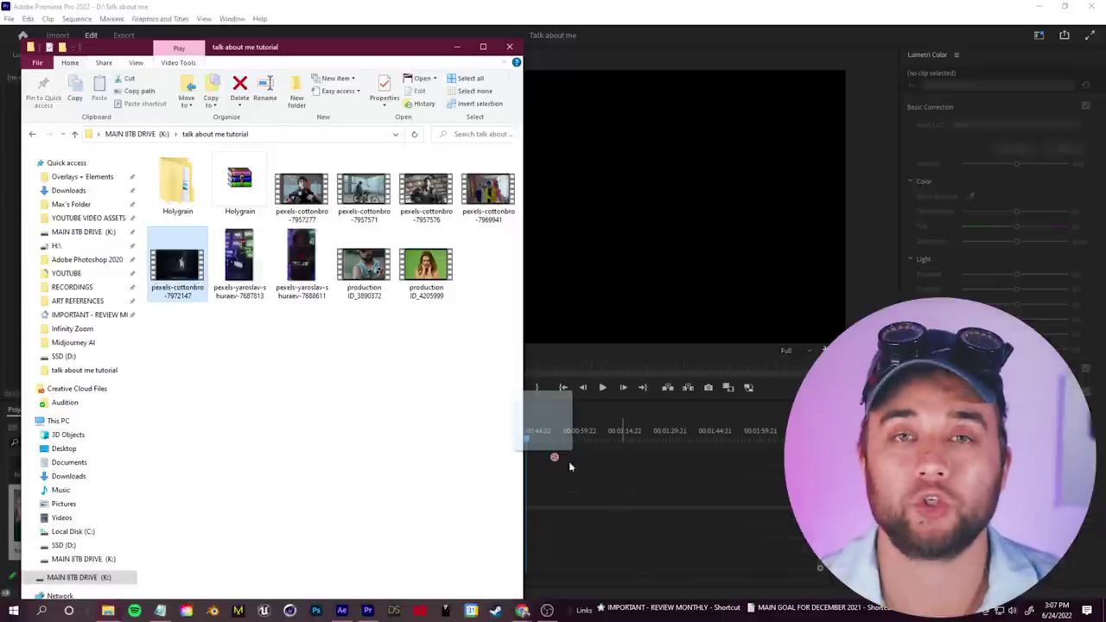
# - Add the pexels-cottonbro-7972147 clip to track V2, fit it to the frame size, and play back its jump cuts
pyautogui.moveTo(570, 467); pyautogui.dragTo(540, 491)
pyautogui.scroll(2, 504, 491)
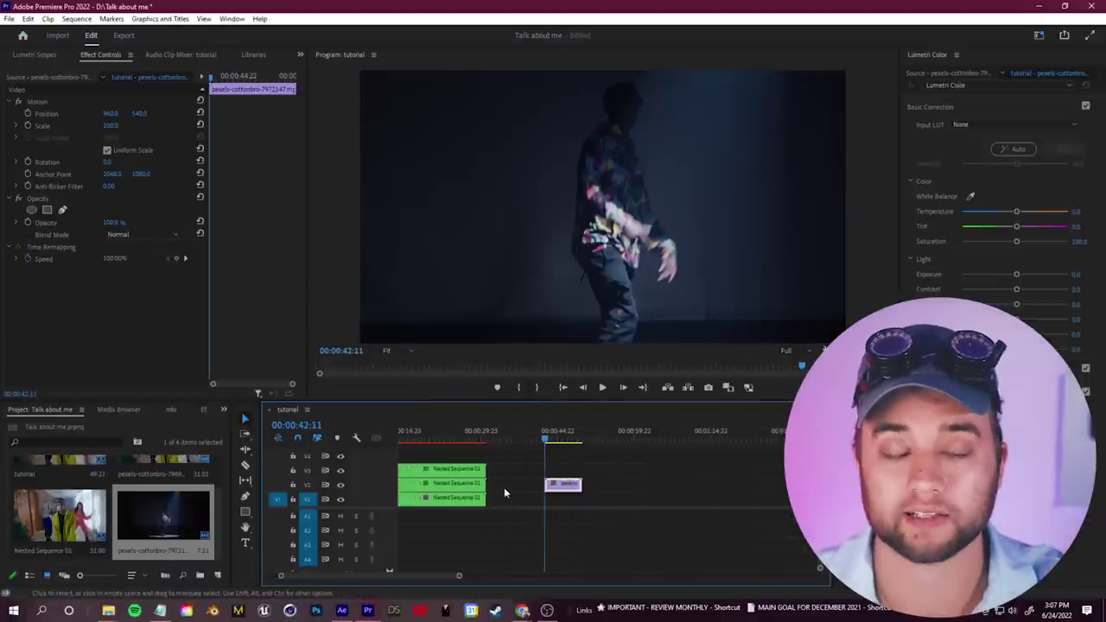
pyautogui.rightClick(578, 495)
pyautogui.click(624, 453)
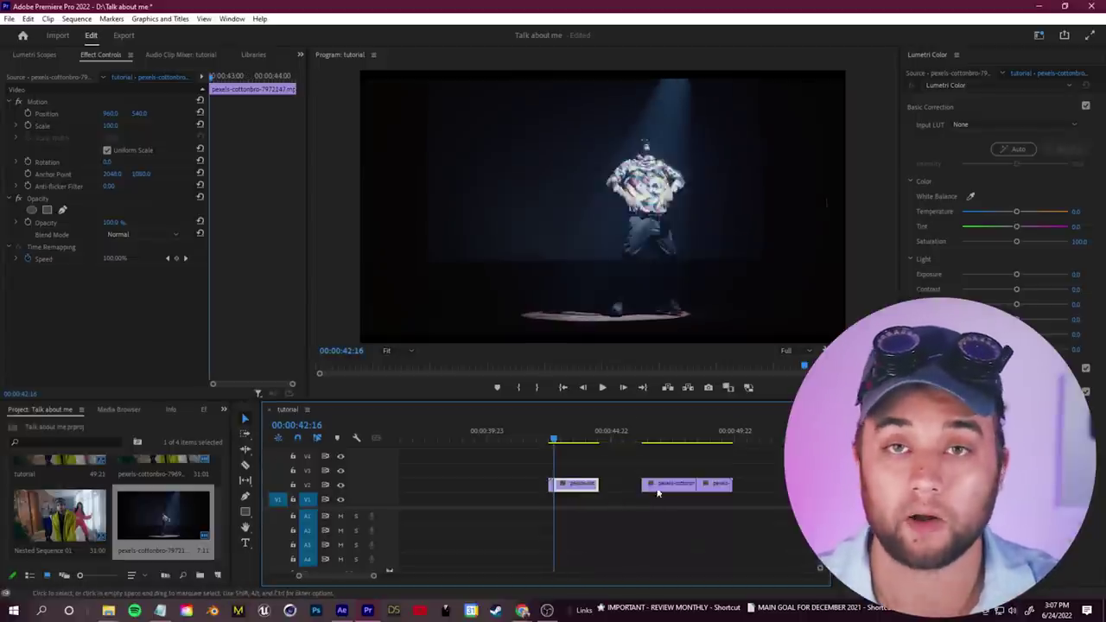
pyautogui.press('space')
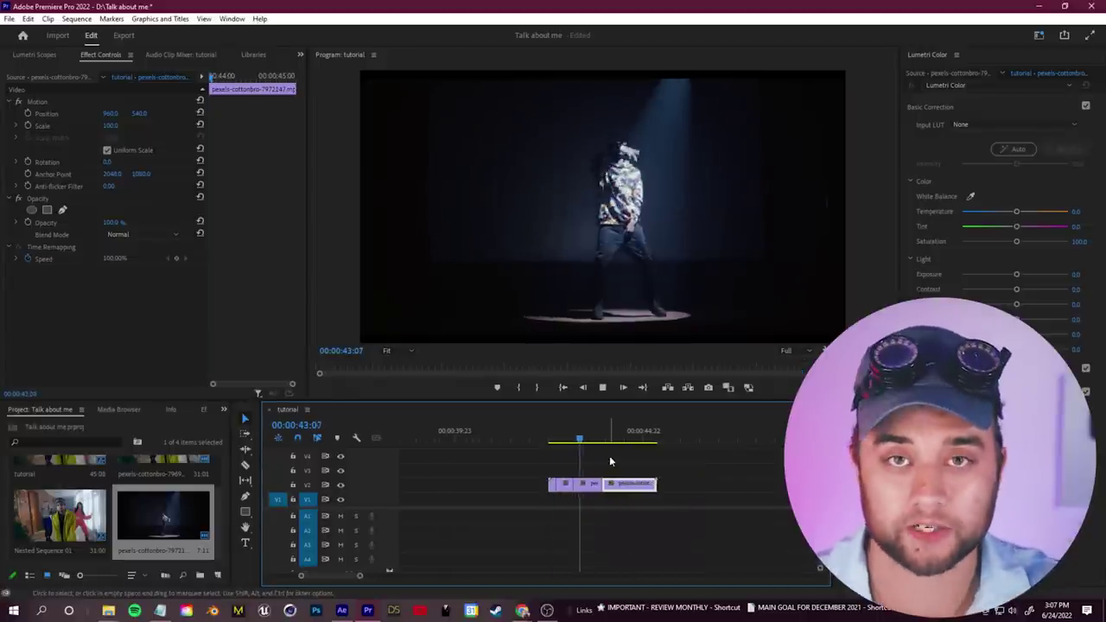
pyautogui.moveTo(634, 441); pyautogui.dragTo(550, 450)
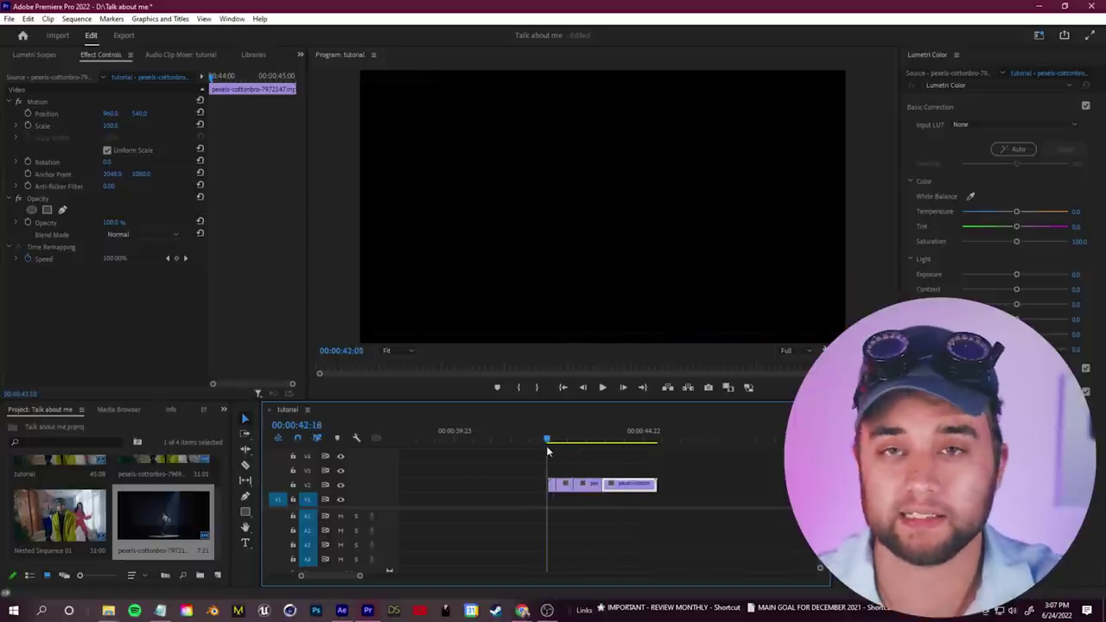
pyautogui.click(606, 453)
pyautogui.press('space')
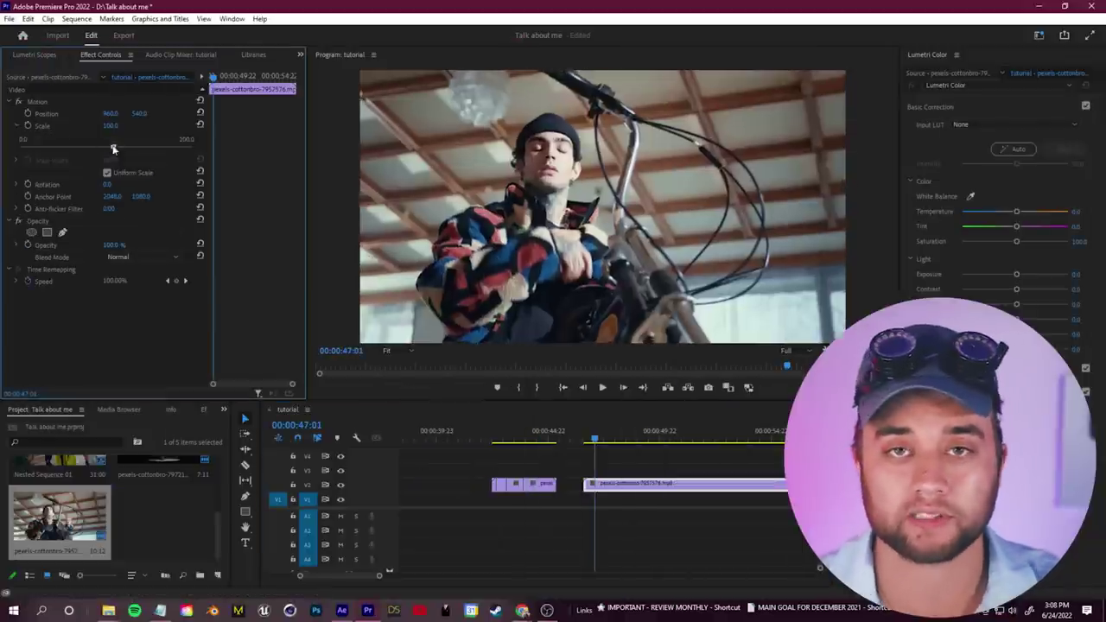
# - Shift the pexels-cottonbro-7957576 clip horizontally, scale it up slightly, nest it, and move the playhead to 00:00:47:12
pyautogui.moveTo(110, 114); pyautogui.dragTo(177, 116)
pyautogui.moveTo(114, 147); pyautogui.dragTo(126, 148)
pyautogui.rightClick(625, 485)
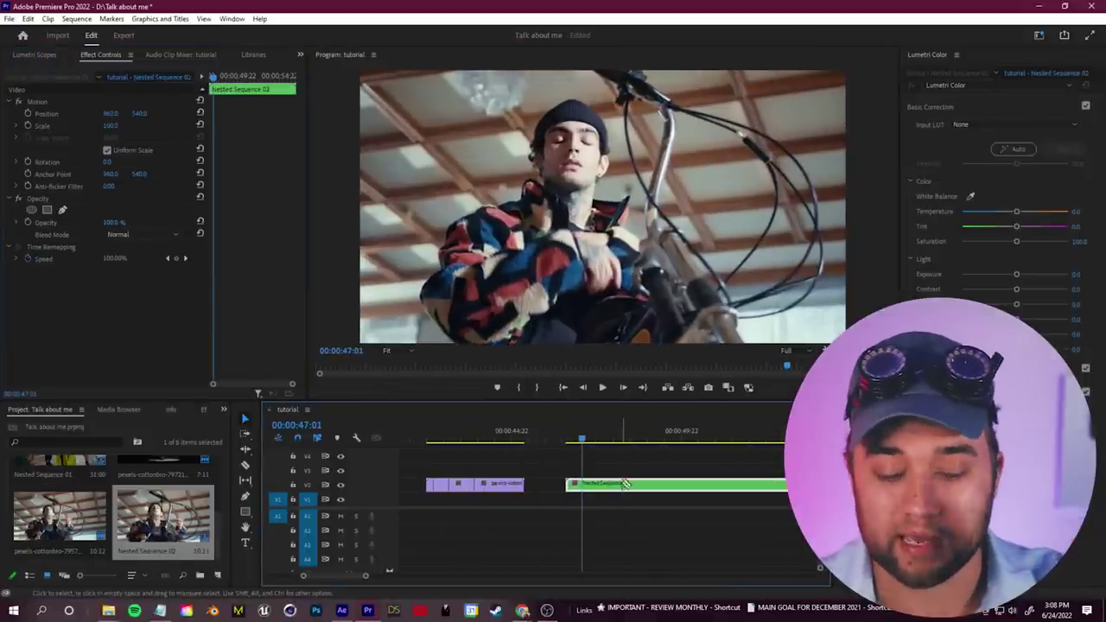
pyautogui.moveTo(583, 442)
pyautogui.mouseDown()
pyautogui.moveTo(608, 440)
pyautogui.moveTo(597, 441)
pyautogui.mouseUp()
# - Find the Black & White effect and apply it to the first segment of Nested Sequence 02
pyautogui.click(227, 410)
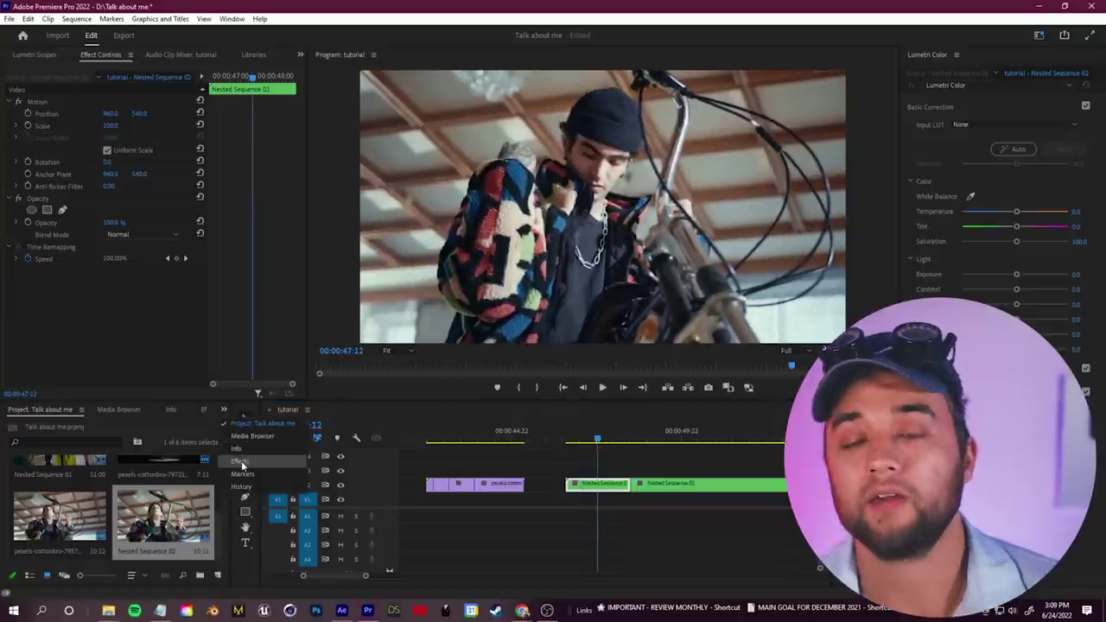
pyautogui.click(241, 461)
pyautogui.write('black')
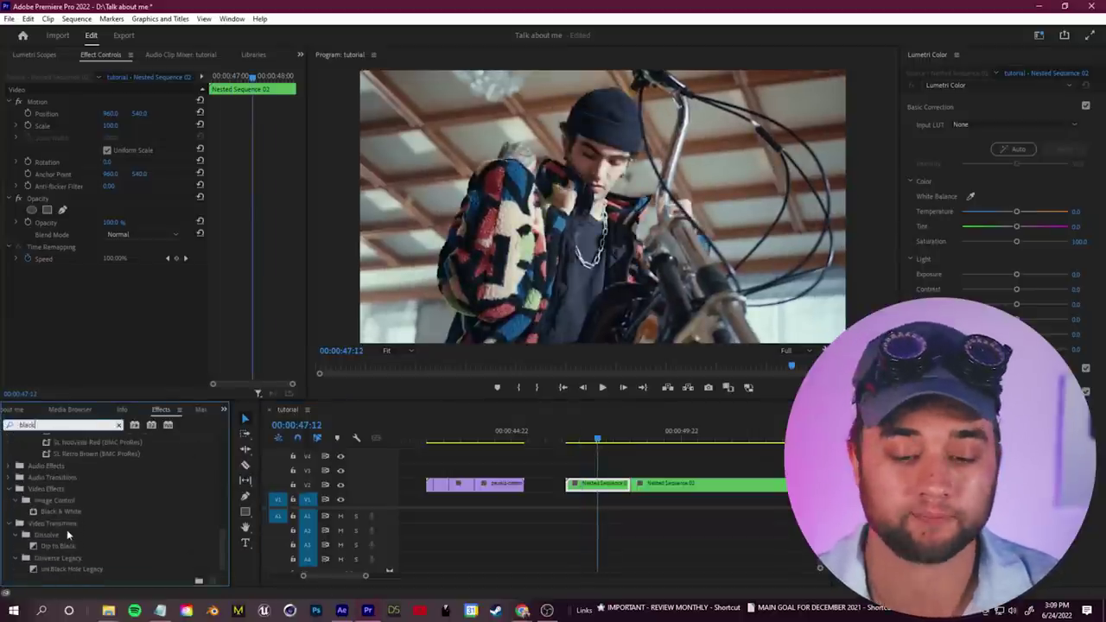
pyautogui.moveTo(59, 512); pyautogui.dragTo(482, 503)
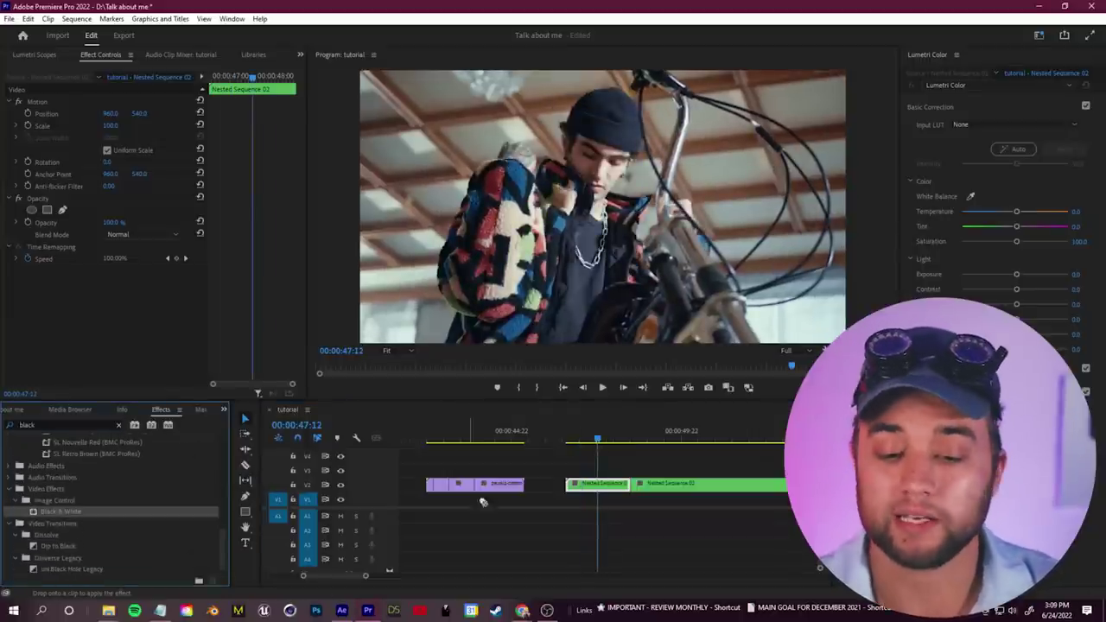
pyautogui.moveTo(595, 492); pyautogui.dragTo(601, 491)
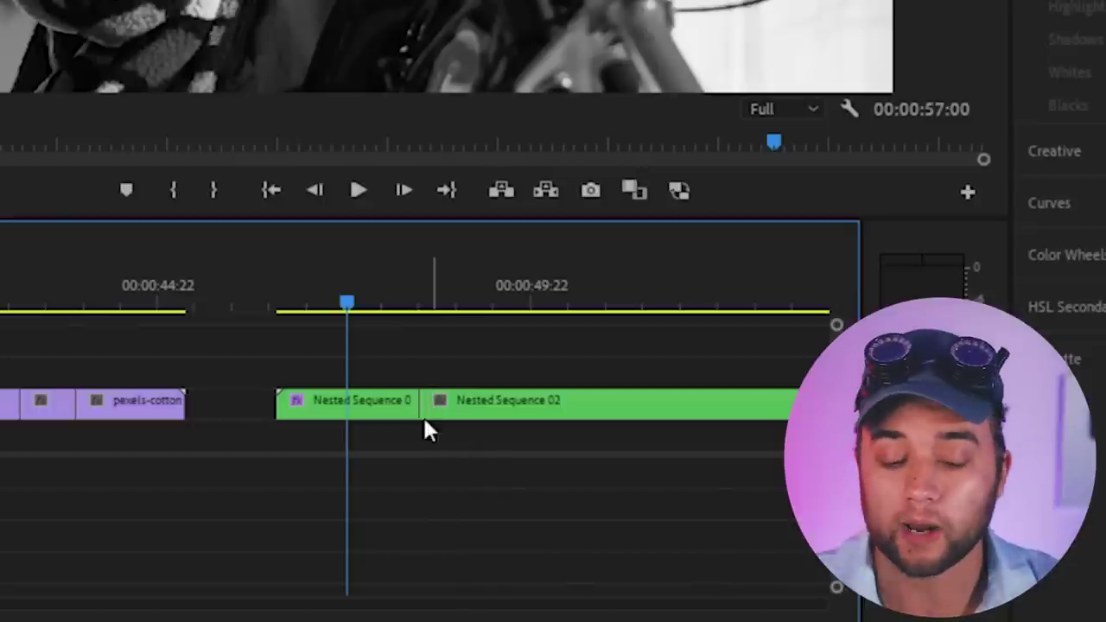
# - Add the default Cross Dissolve at the cut between the Nested Sequence 02 segments, lengthen it to 00:00:01:14, and play it back
pyautogui.rightClick(425, 403)
pyautogui.click(420, 411)
pyautogui.rightClick(417, 406)
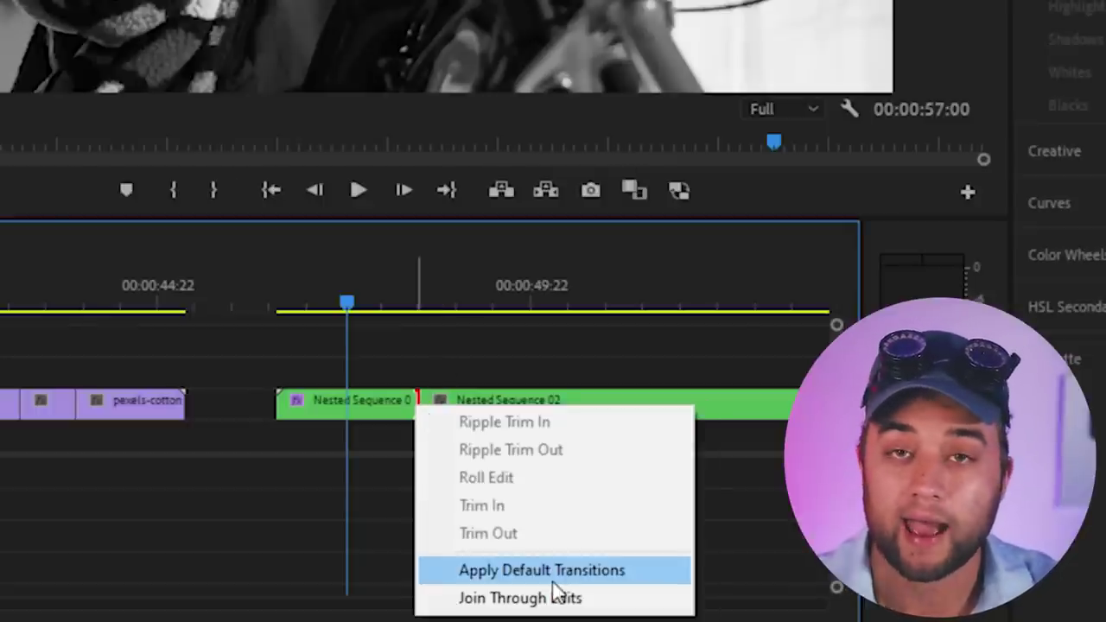
pyautogui.click(553, 581)
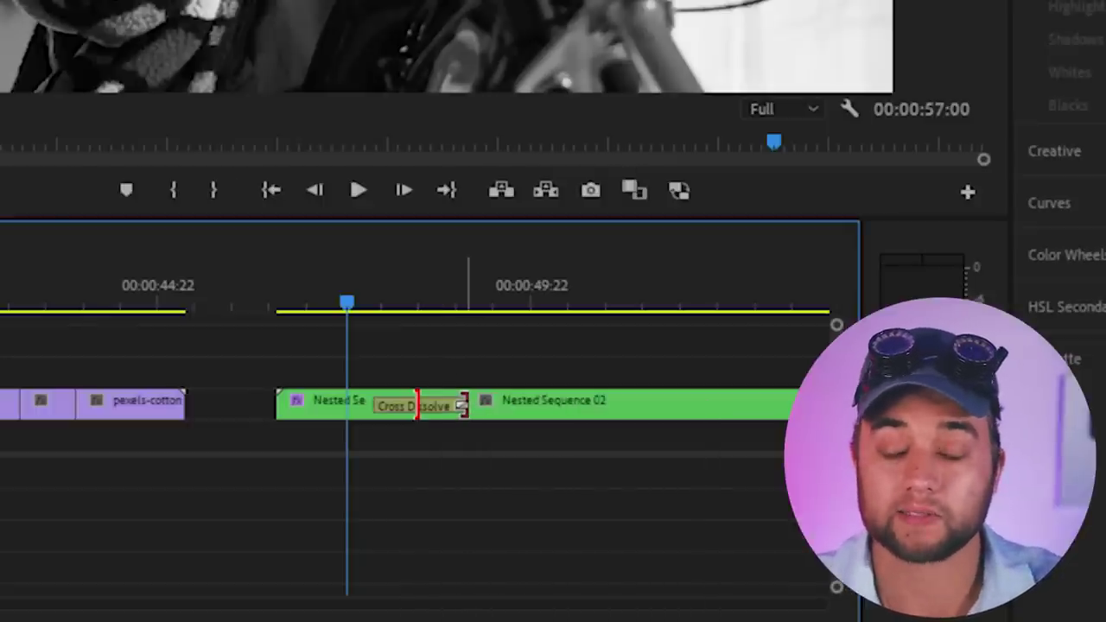
pyautogui.moveTo(463, 405); pyautogui.dragTo(474, 407)
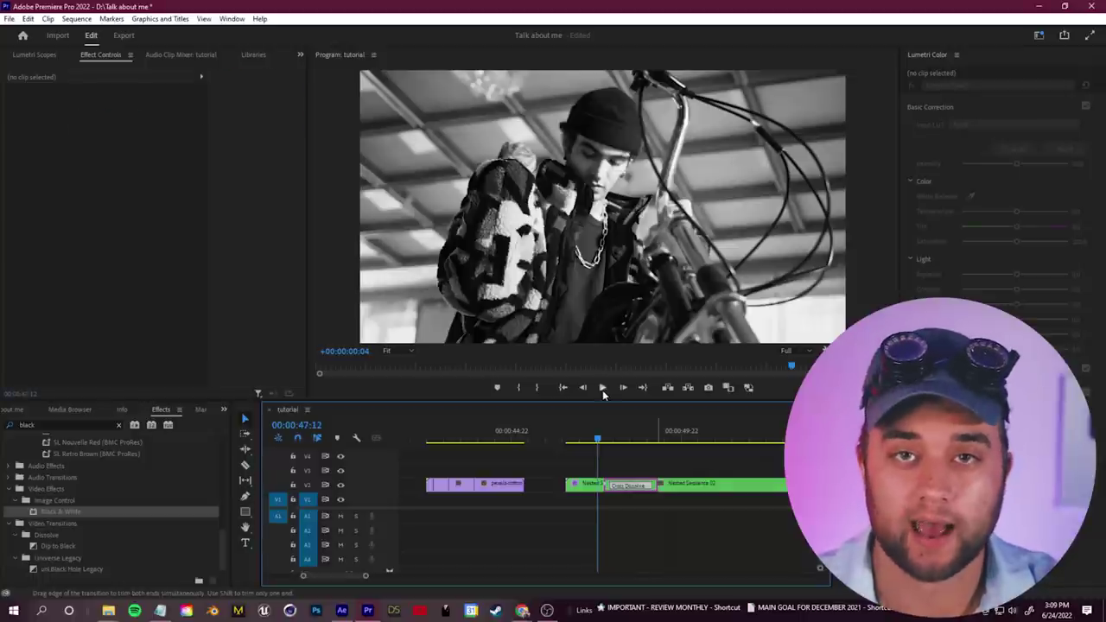
pyautogui.click(602, 390)
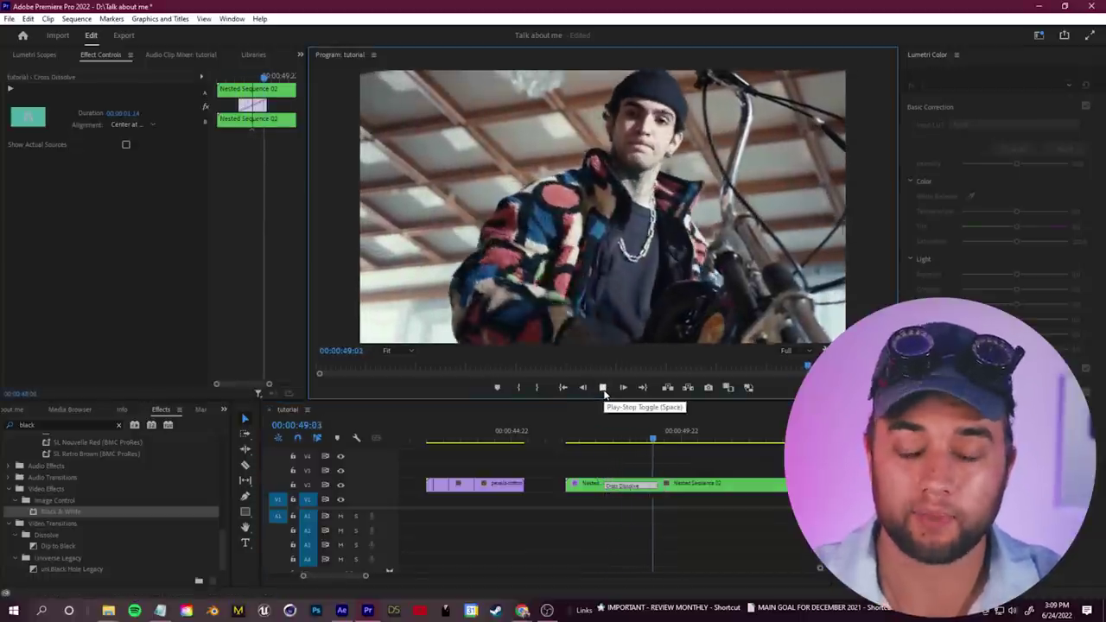
pyautogui.click(603, 389)
# - Browse the Lumetri Creative looks without choosing one, and set Faded Film to 41.6 on the black-and-white segment
pyautogui.click(948, 131)
pyautogui.click(977, 147)
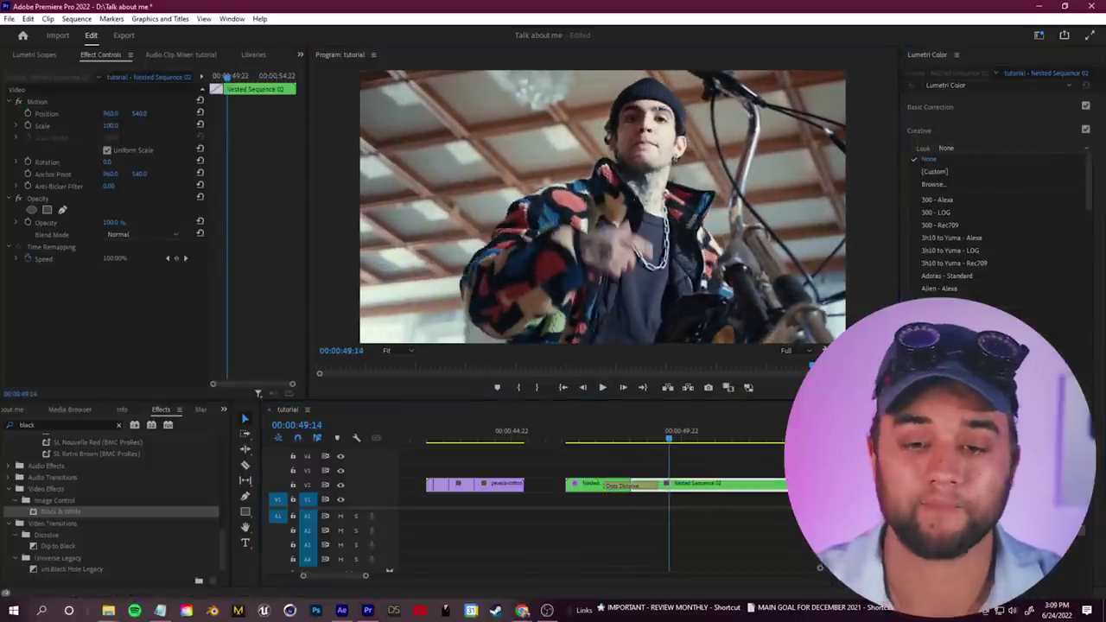
pyautogui.press('Escape')
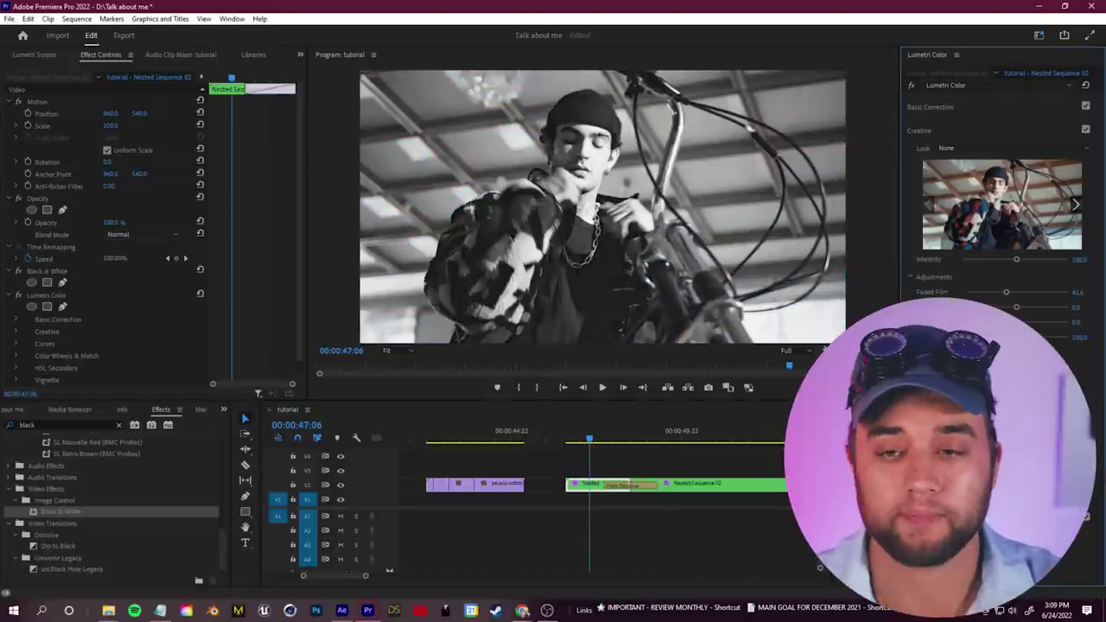
pyautogui.click(963, 108)
pyautogui.click(596, 527)
# - Locate the 35mm_G3_DIRTY_v1 film grain clip in the HolyGrain_Samples folder and place it on V3 above Nested Sequence 02
pyautogui.click(224, 410)
pyautogui.click(242, 423)
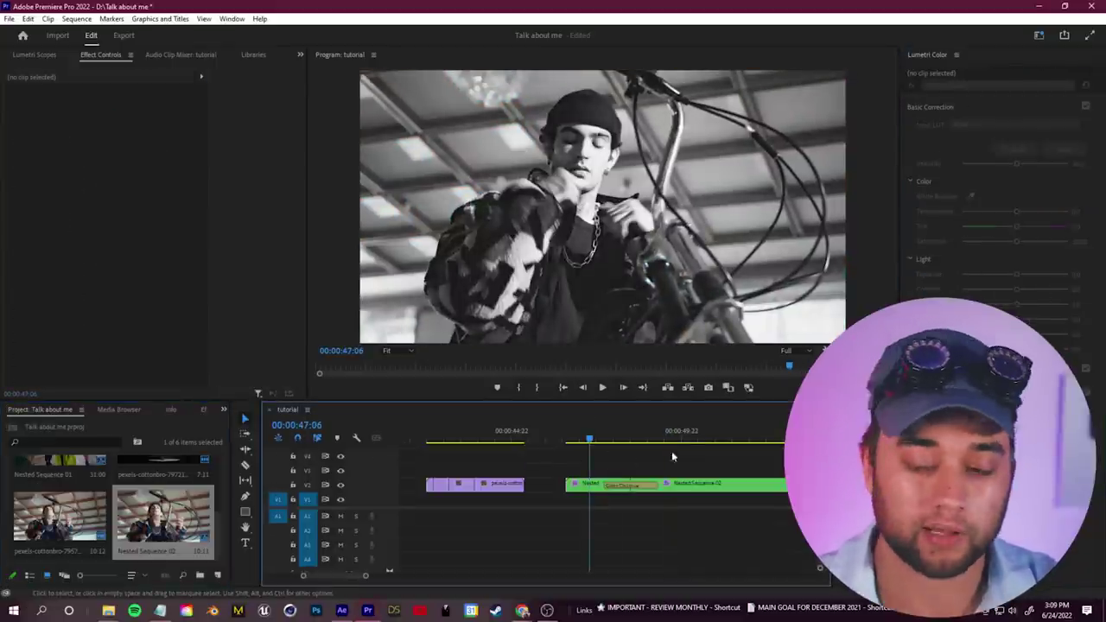
pyautogui.click(108, 612)
pyautogui.click(204, 568)
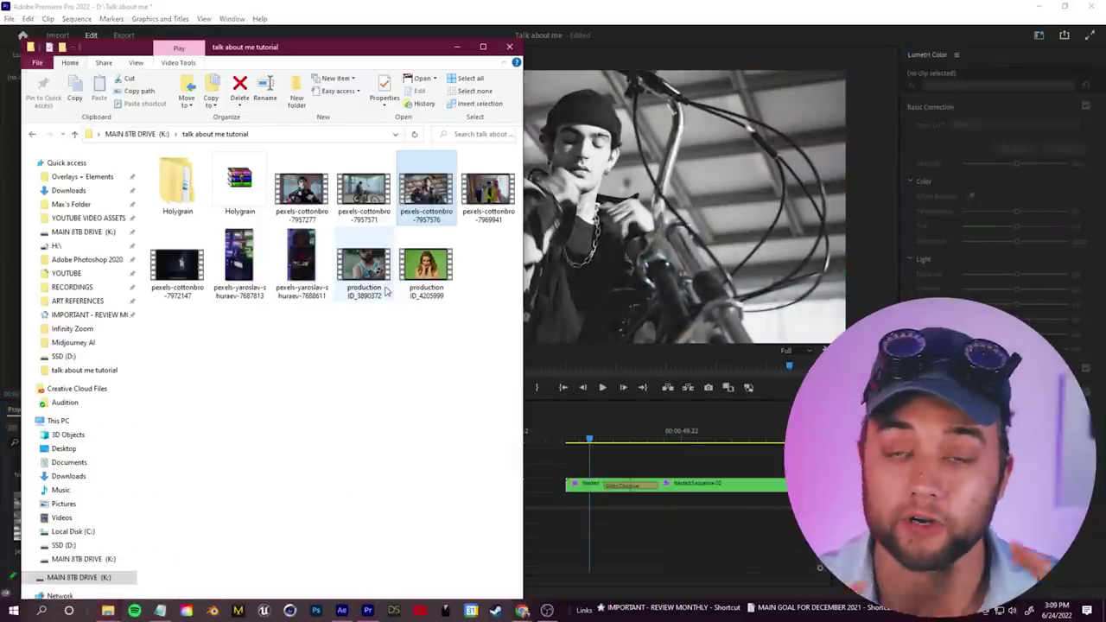
pyautogui.doubleClick(177, 184)
pyautogui.doubleClick(197, 173)
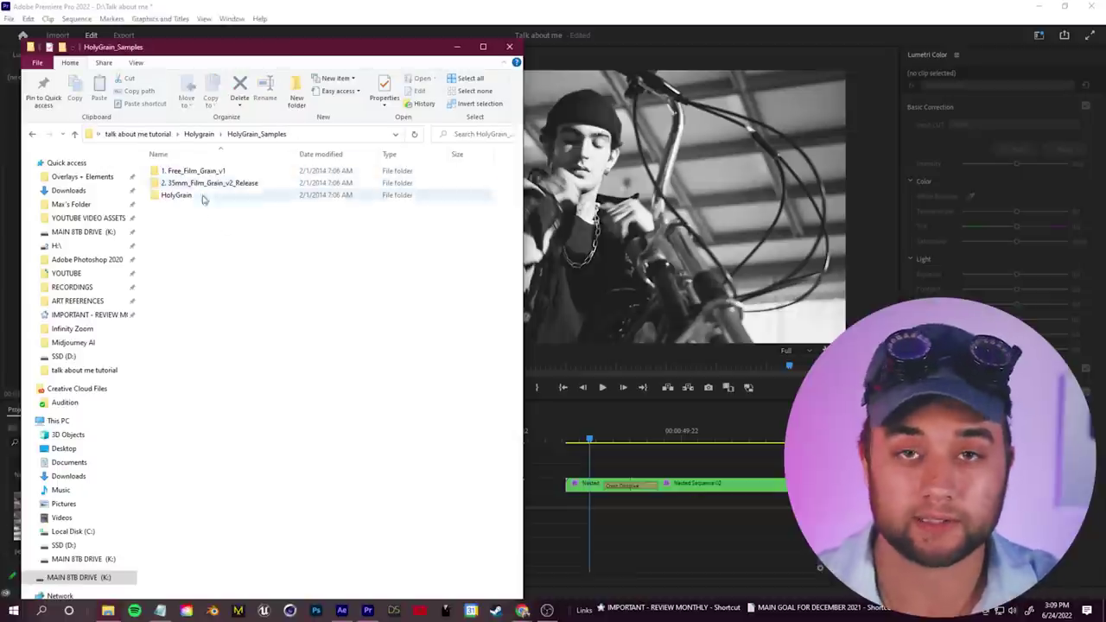
pyautogui.doubleClick(203, 169)
pyautogui.moveTo(205, 195); pyautogui.dragTo(639, 471)
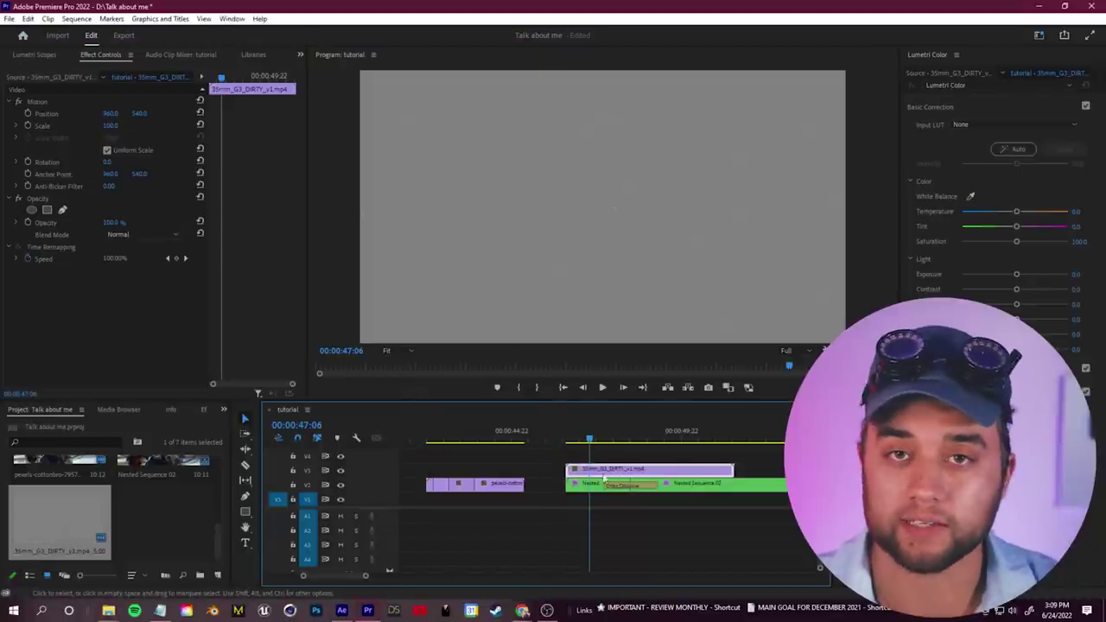
# - Try the Screen blend mode on the 35mm_G3_DIRTY_v1 grain clip, and settle on Overlay
pyautogui.rightClick(608, 472)
pyautogui.click(617, 460)
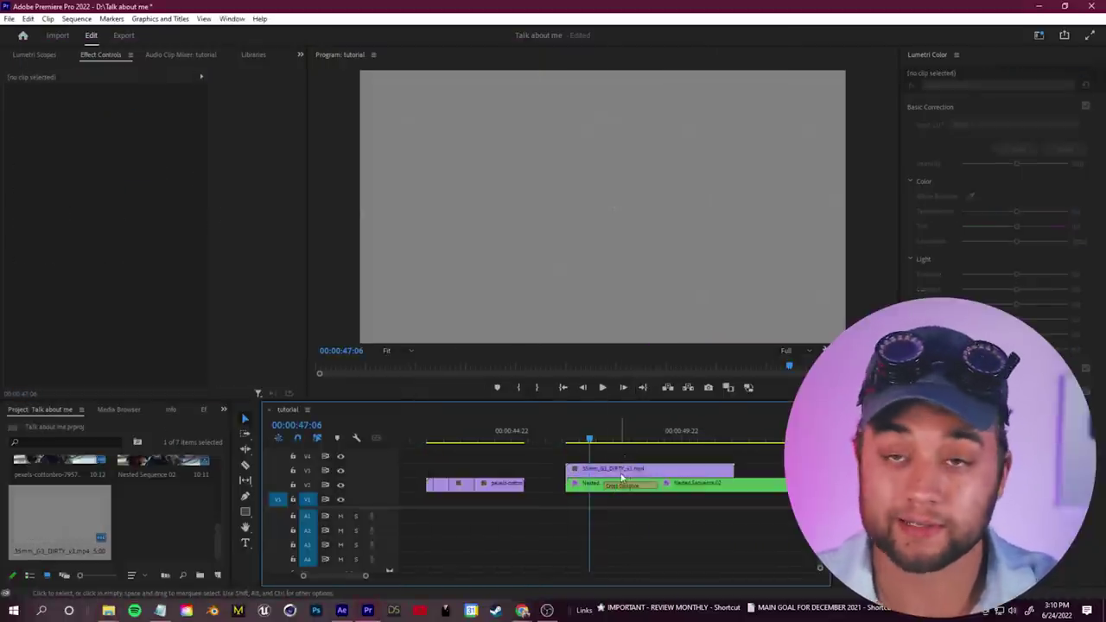
pyautogui.click(620, 474)
pyautogui.click(147, 236)
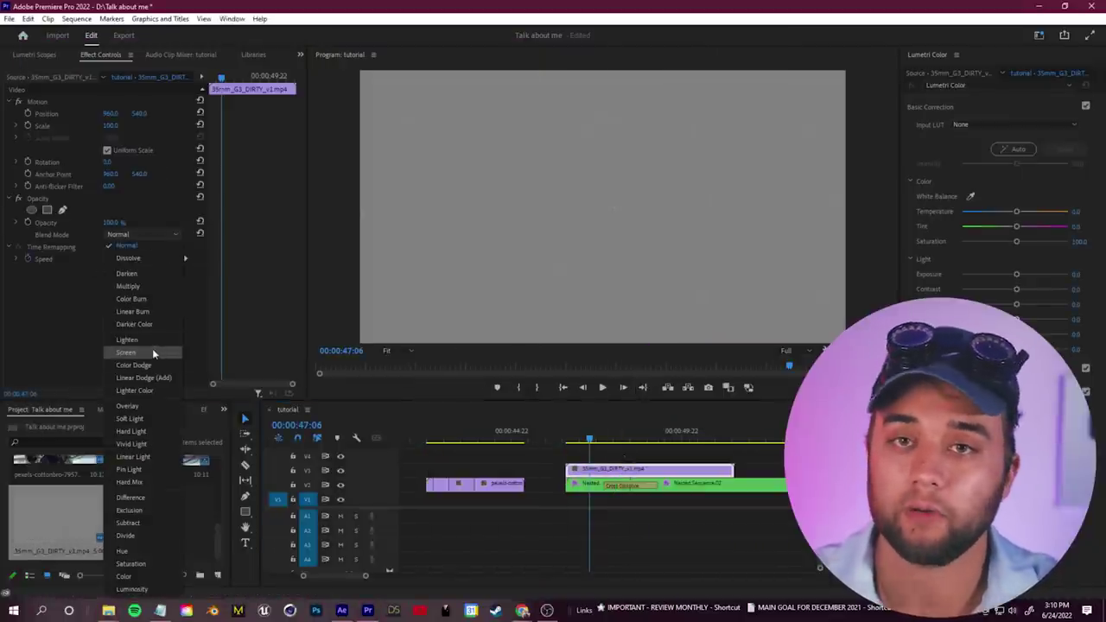
pyautogui.click(158, 358)
pyautogui.click(173, 234)
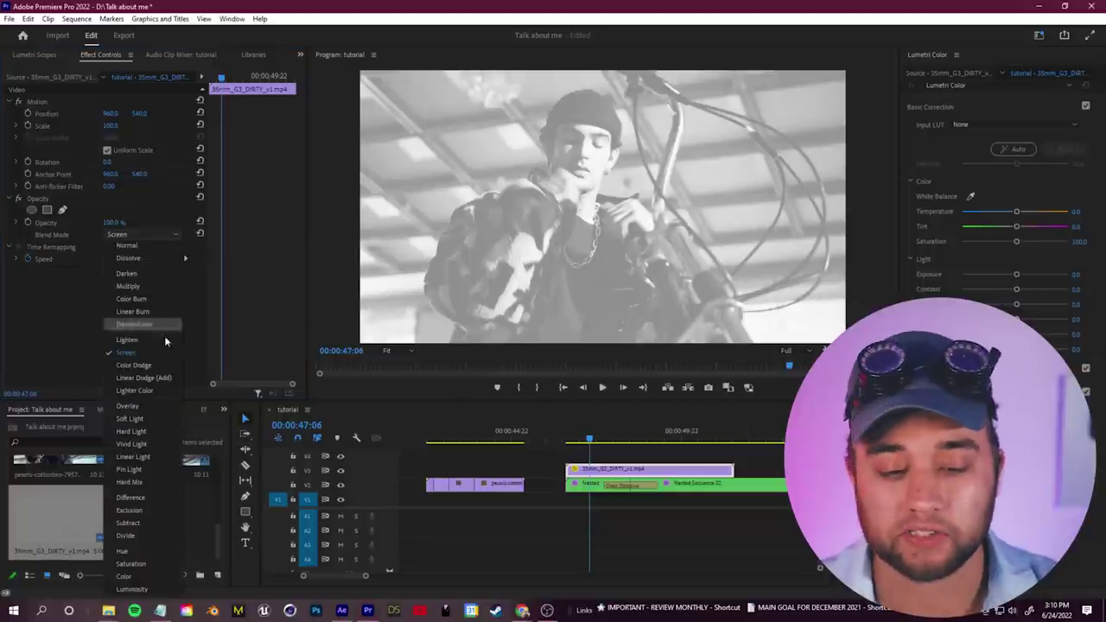
pyautogui.click(144, 413)
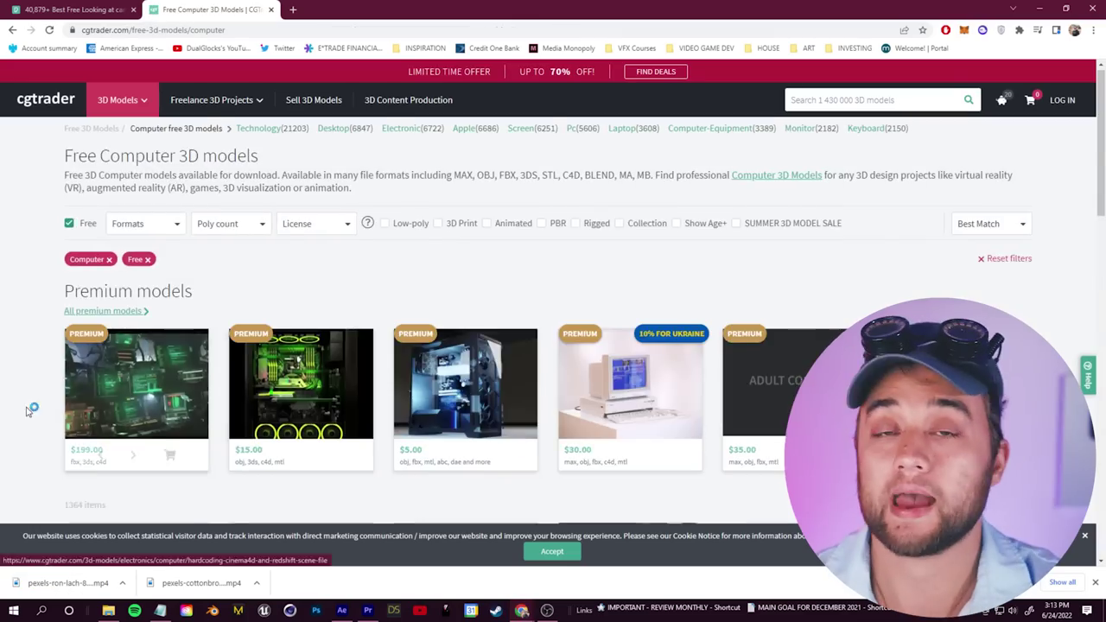
# - Browse the free computer 3D model listings on CGTrader, Sketchfab, Free3D and TurboSquid
pyautogui.scroll(-5, 28, 365)
pyautogui.click(658, 218)
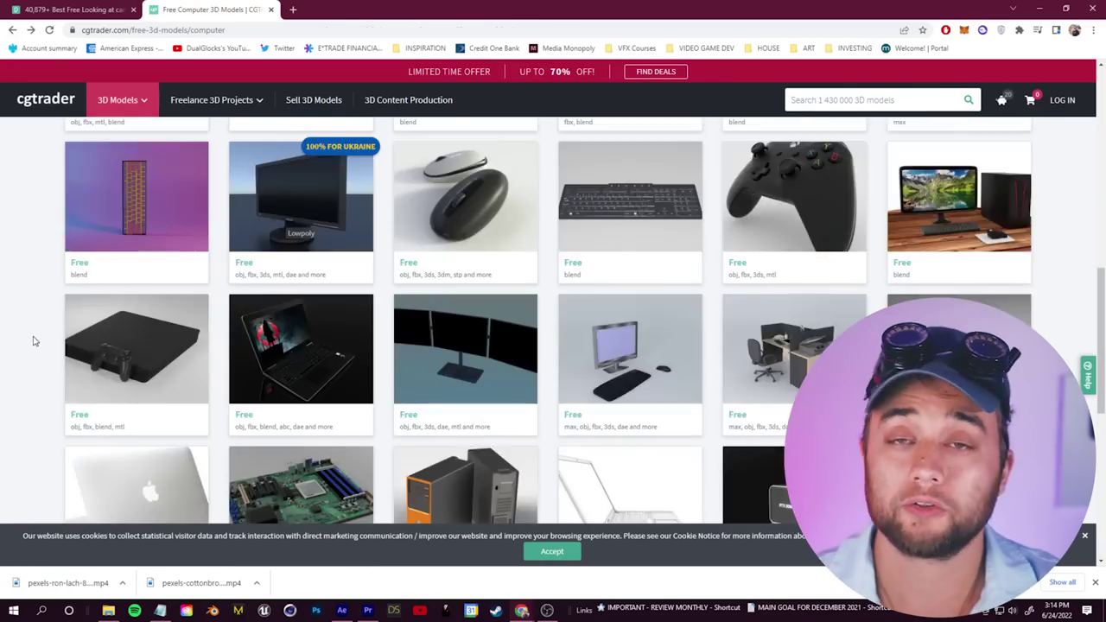
pyautogui.scroll(-5, 35, 341)
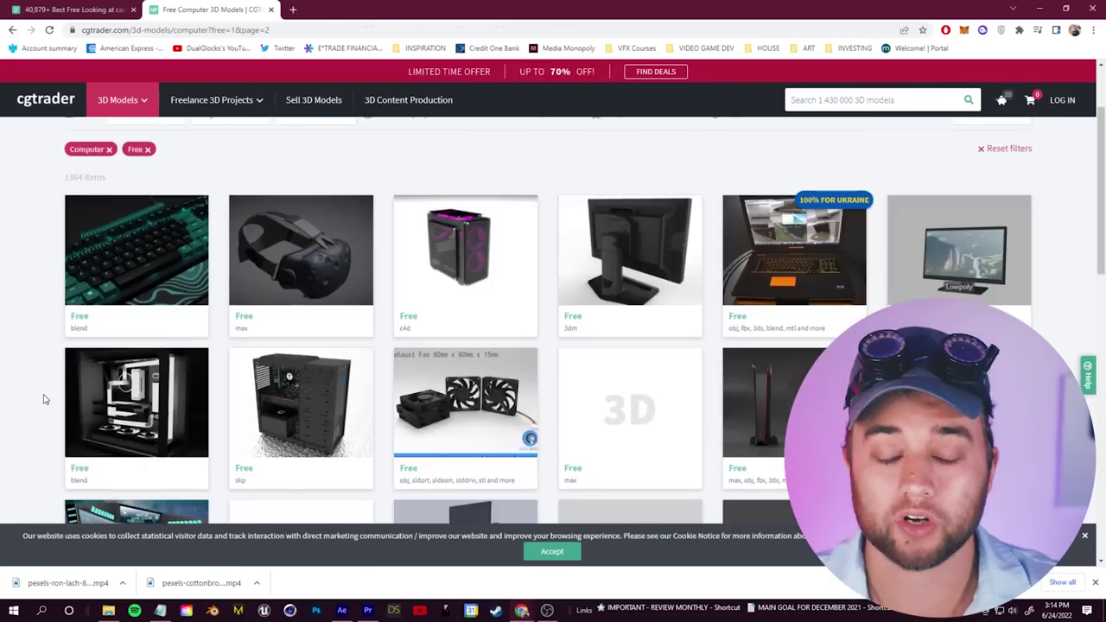
pyautogui.scroll(-5, 43, 397)
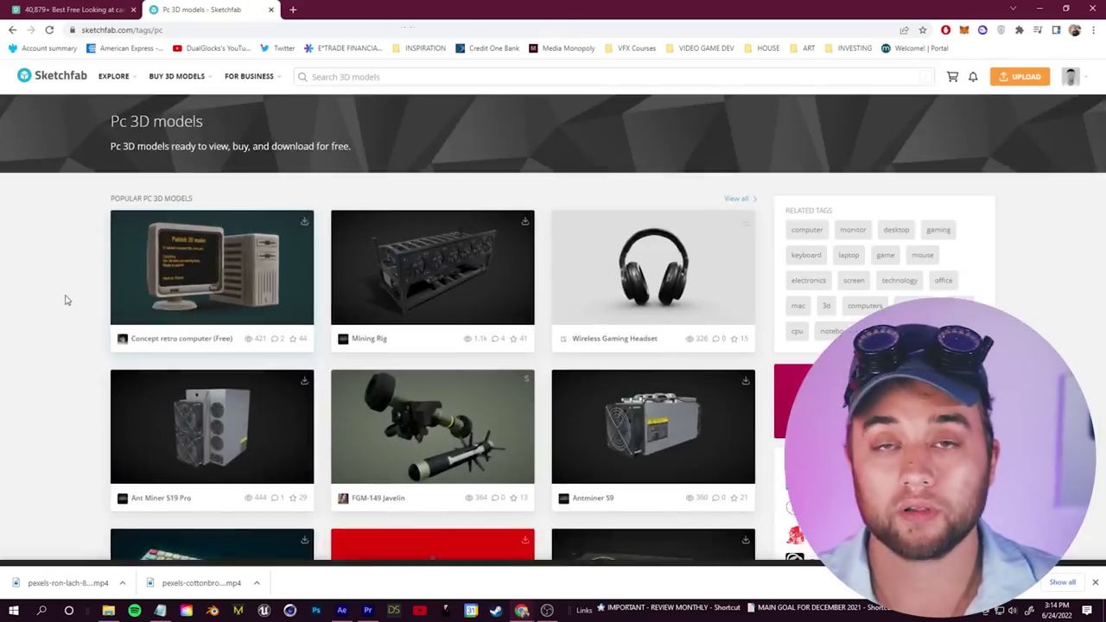
pyautogui.scroll(-6, 65, 300)
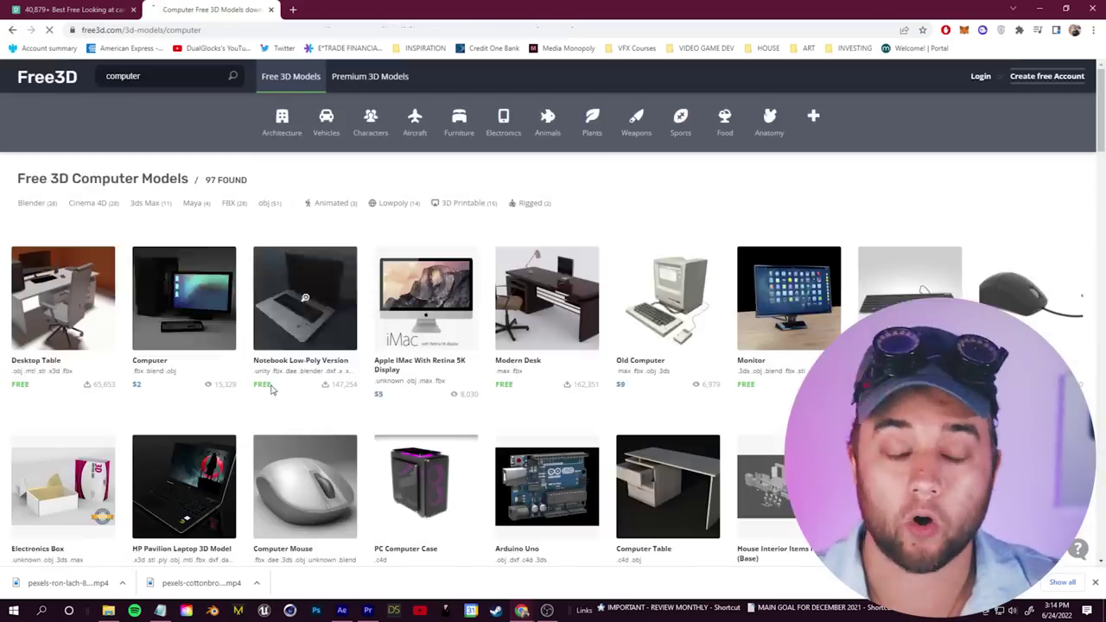
pyautogui.scroll(-12, 270, 389)
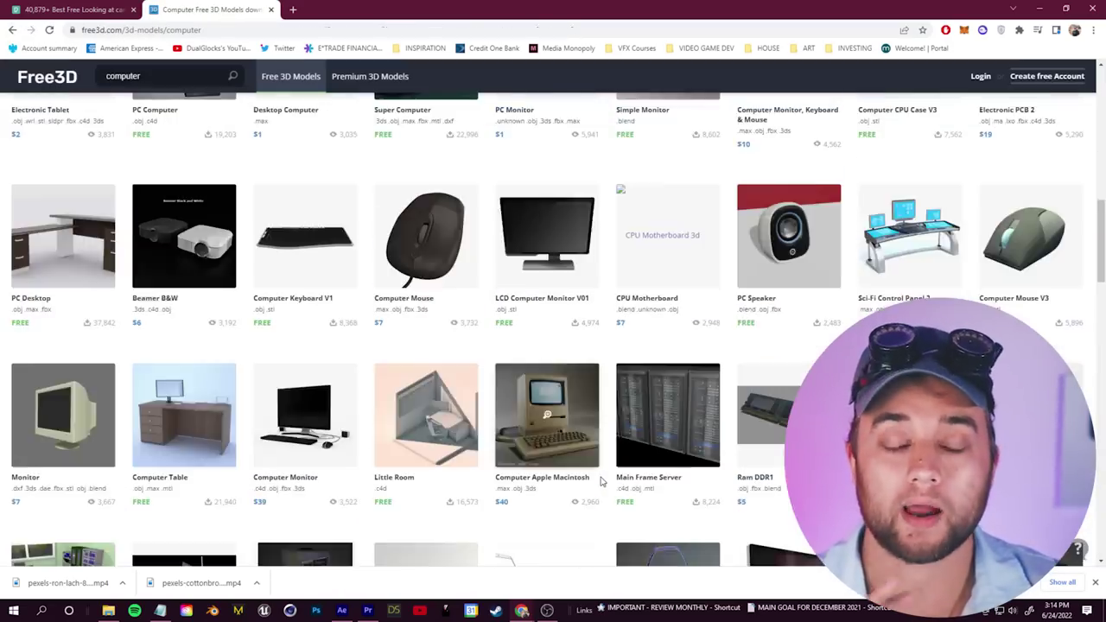
pyautogui.scroll(-10, 590, 480)
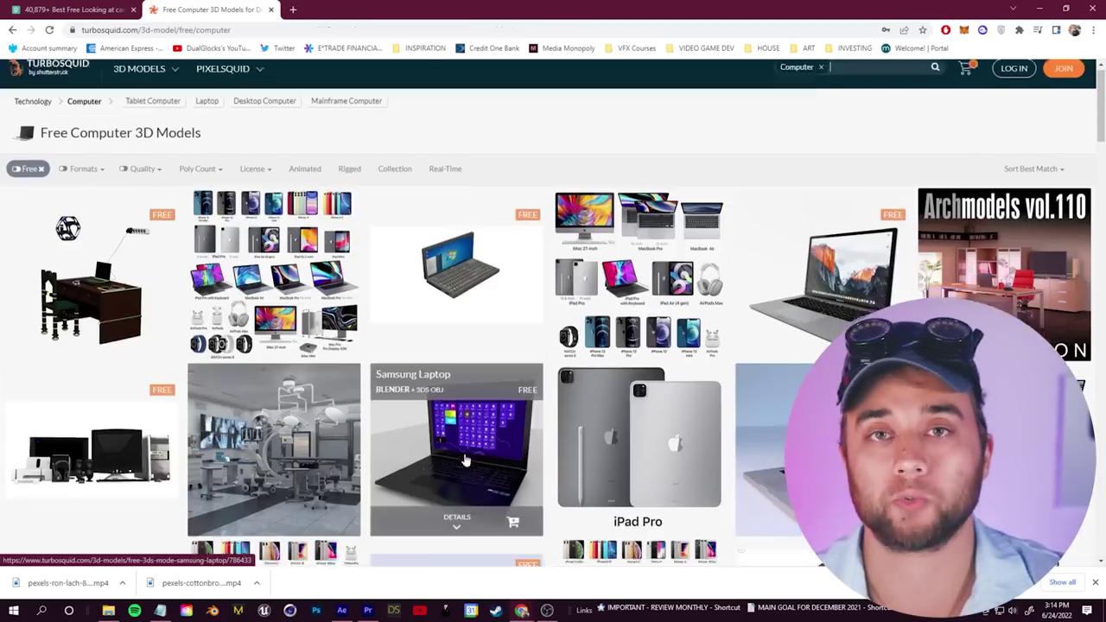
pyautogui.scroll(-15, 465, 460)
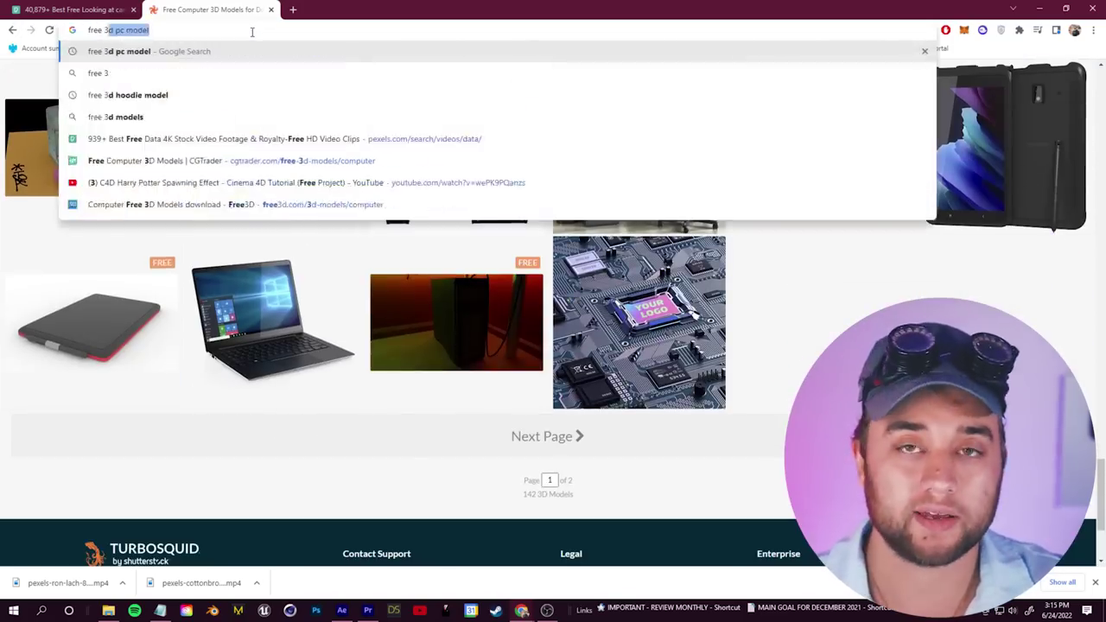
# - Search the web for "free 3d pc model", browse CGTrader's free computer models, and view the Lian Li PC model's preview images
pyautogui.press('Return')
pyautogui.click(222, 267)
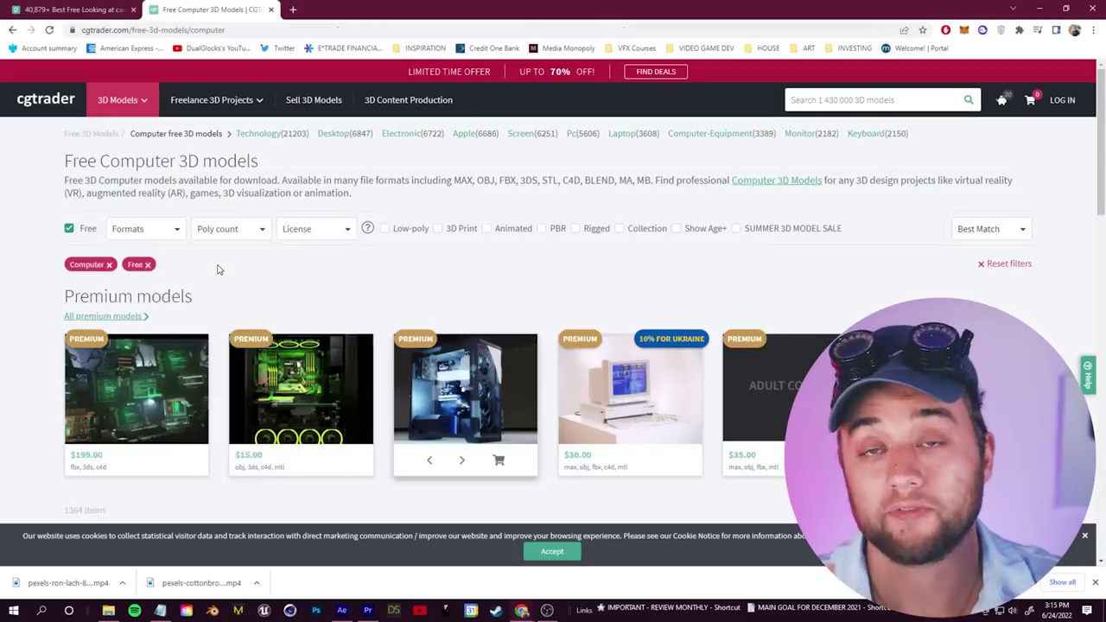
pyautogui.scroll(-3, 121, 363)
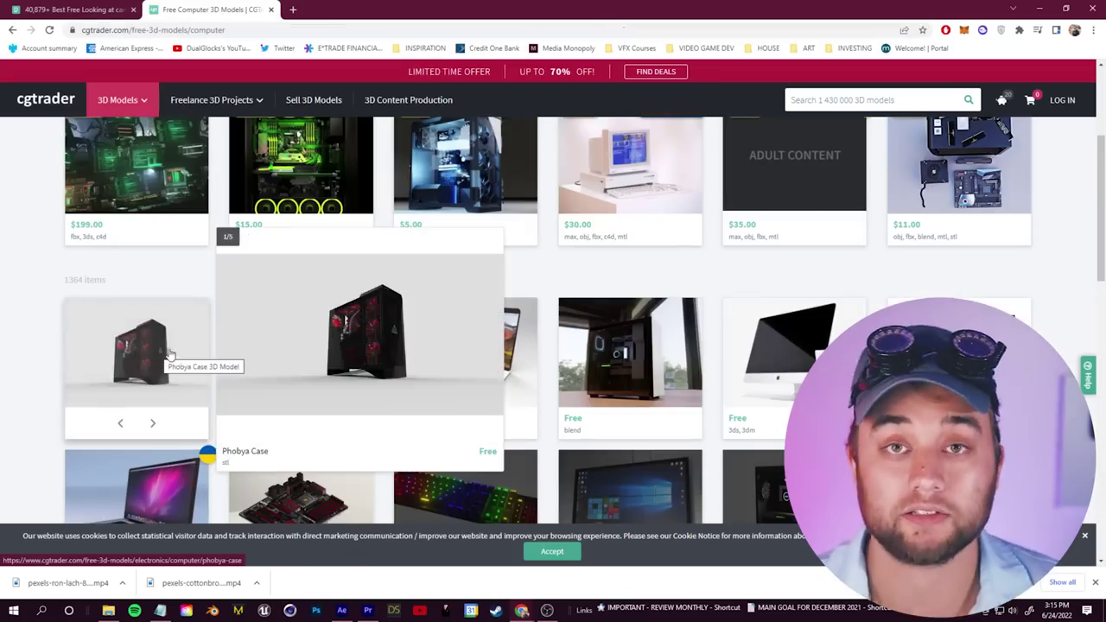
pyautogui.click(160, 358)
pyautogui.scroll(-2, 605, 388)
pyautogui.click(781, 296)
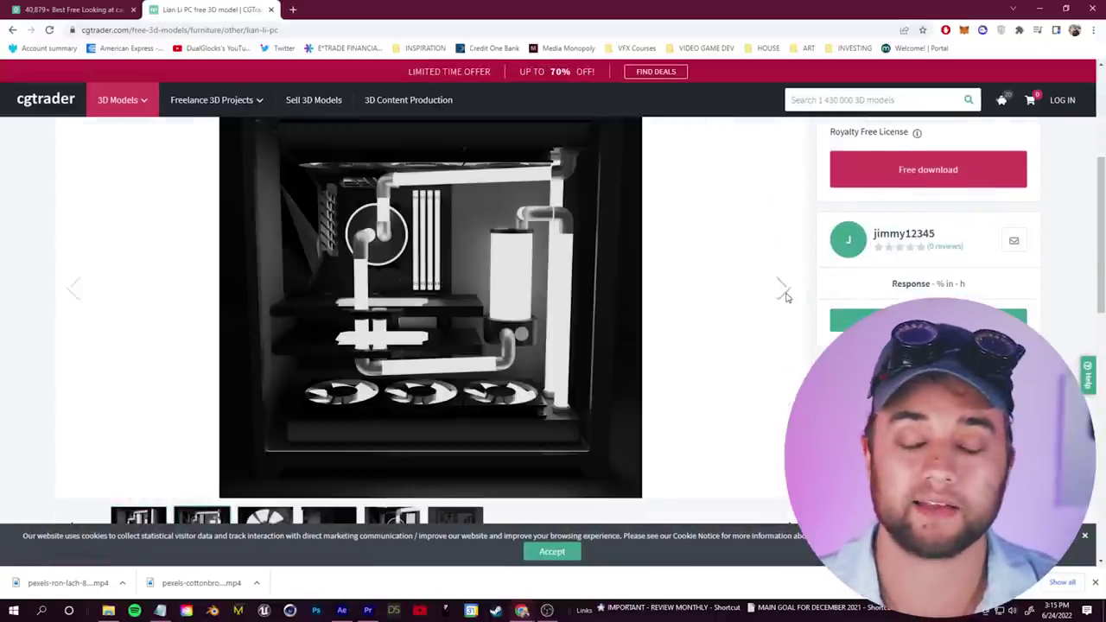
pyautogui.click(784, 295)
pyautogui.click(783, 295)
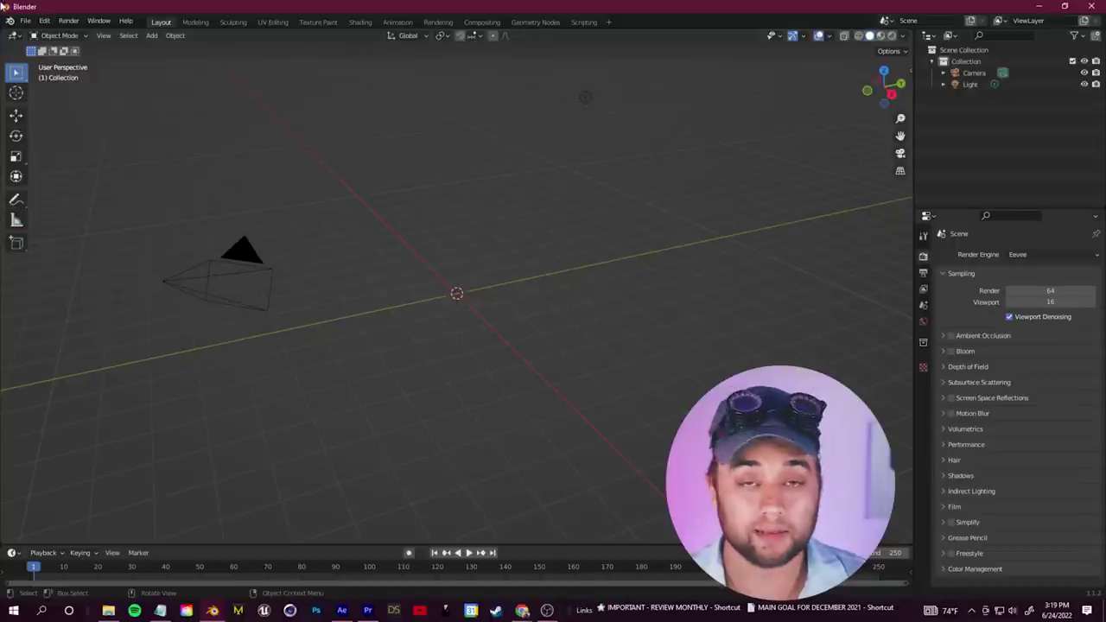
# - Switch to Blender and import the downloaded PC model as a glTF 2.0 file
pyautogui.click(25, 20)
pyautogui.moveTo(83, 183)
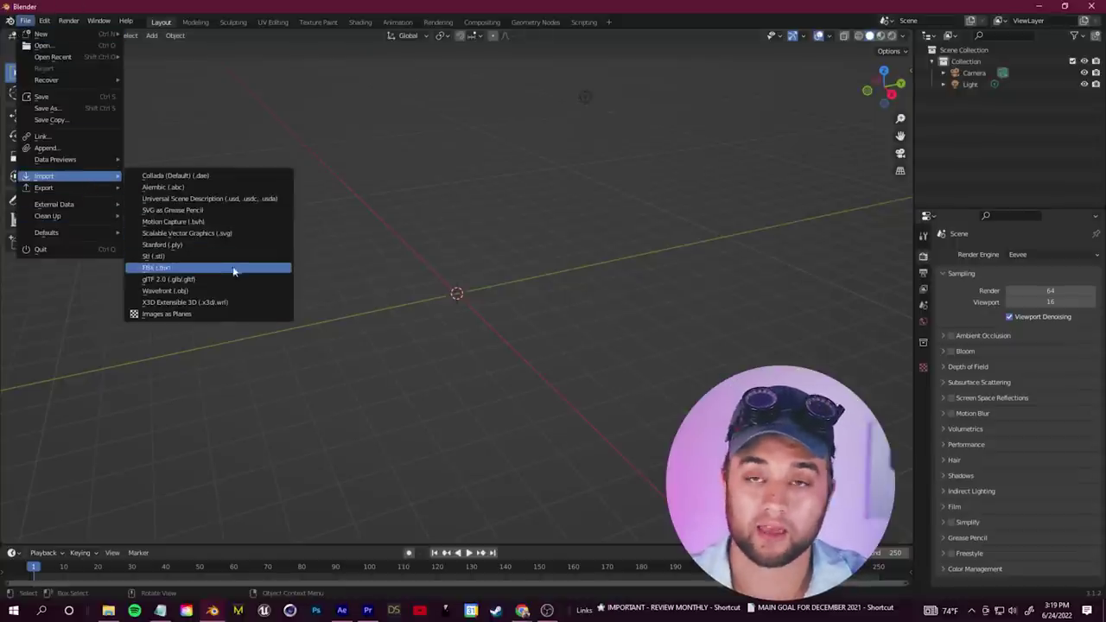
pyautogui.click(207, 282)
pyautogui.click(234, 403)
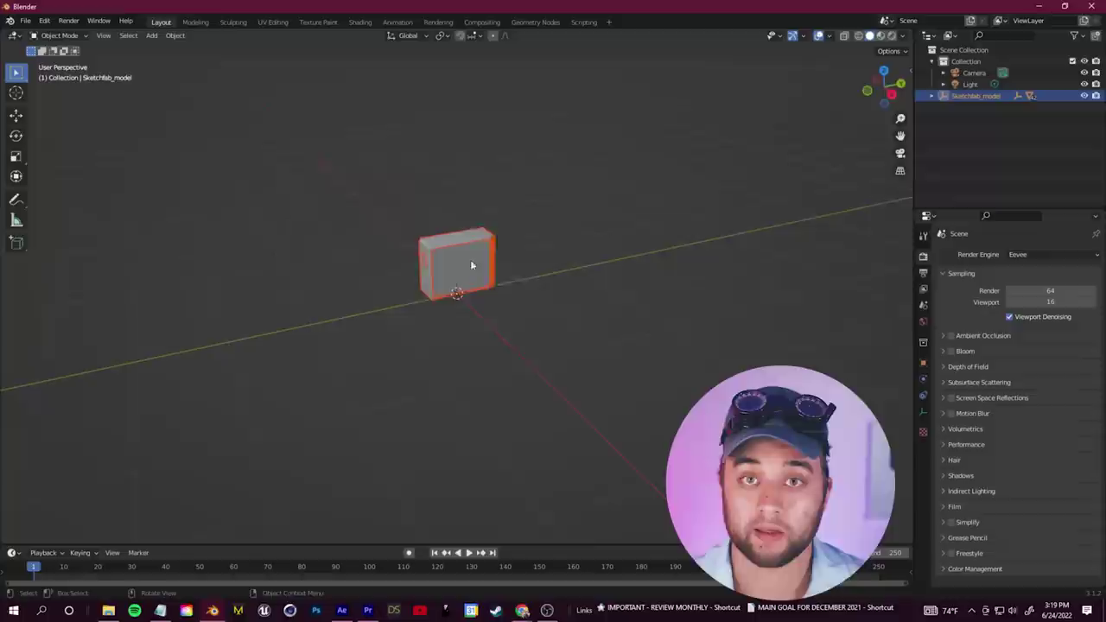
# - Switch the viewport to rendered shading and look over the imported PC model from several sides
pyautogui.scroll(3, 471, 261)
pyautogui.moveTo(471, 260); pyautogui.dragTo(596, 178)
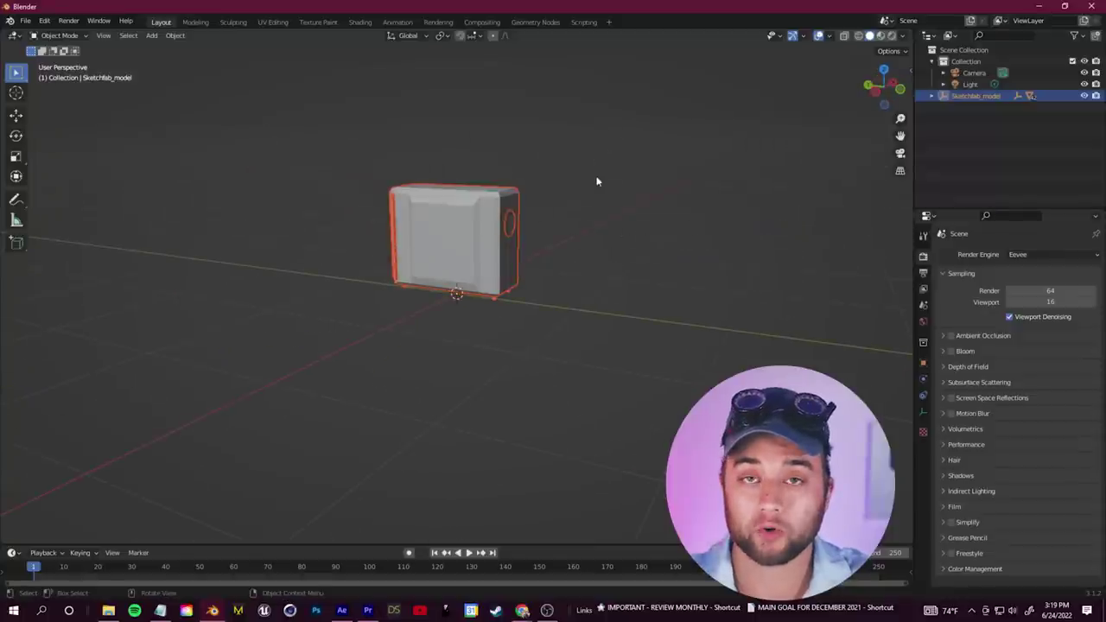
pyautogui.click(892, 35)
pyautogui.moveTo(607, 232); pyautogui.dragTo(457, 206)
pyautogui.scroll(2, 566, 211)
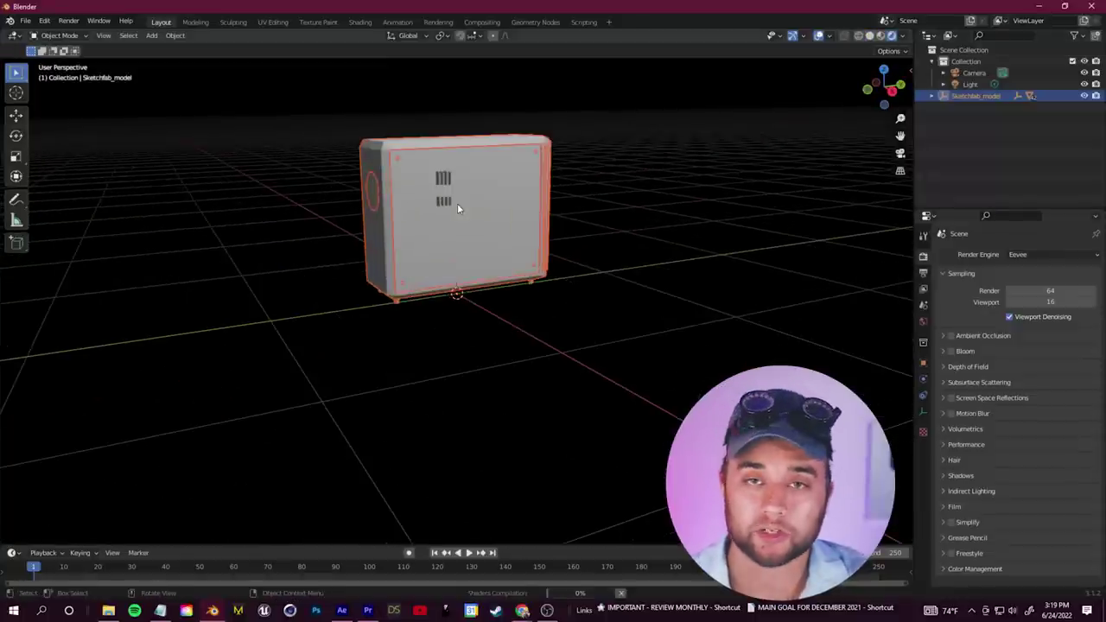
pyautogui.moveTo(569, 212); pyautogui.dragTo(672, 229)
pyautogui.click(586, 233)
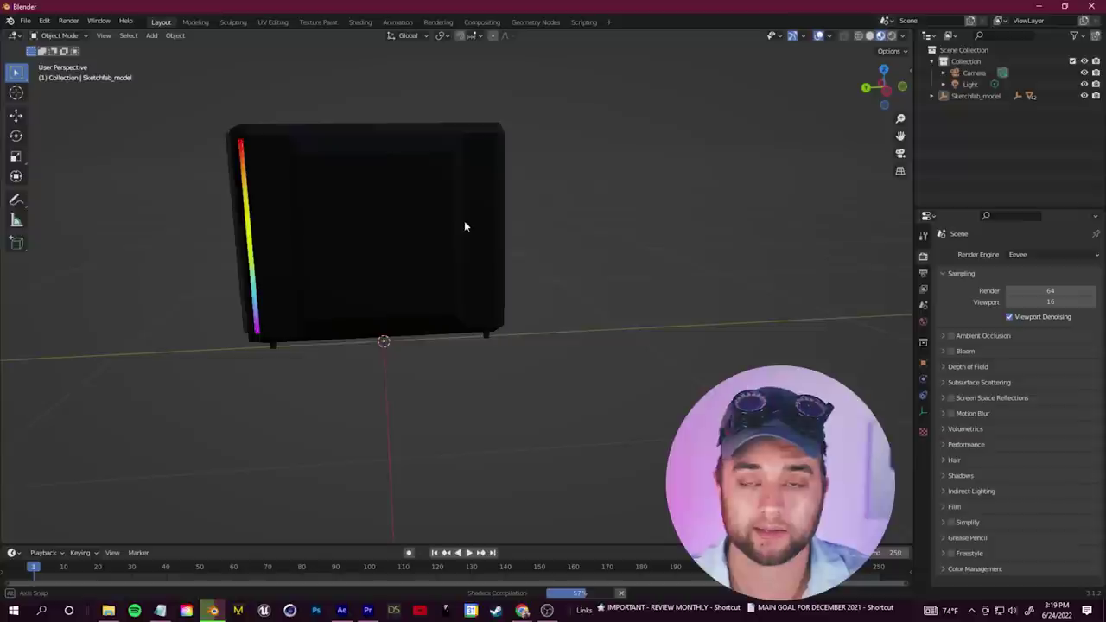
# - Delete the side panel covering the PC's components and show the scene in rendered shading
pyautogui.moveTo(464, 222); pyautogui.dragTo(698, 218)
pyautogui.moveTo(602, 218)
pyautogui.mouseDown()
pyautogui.moveTo(743, 260)
pyautogui.moveTo(694, 277)
pyautogui.moveTo(683, 240)
pyautogui.moveTo(630, 212)
pyautogui.moveTo(719, 217)
pyautogui.moveTo(706, 217)
pyautogui.mouseUp()
pyautogui.press('Delete')
pyautogui.click(892, 37)
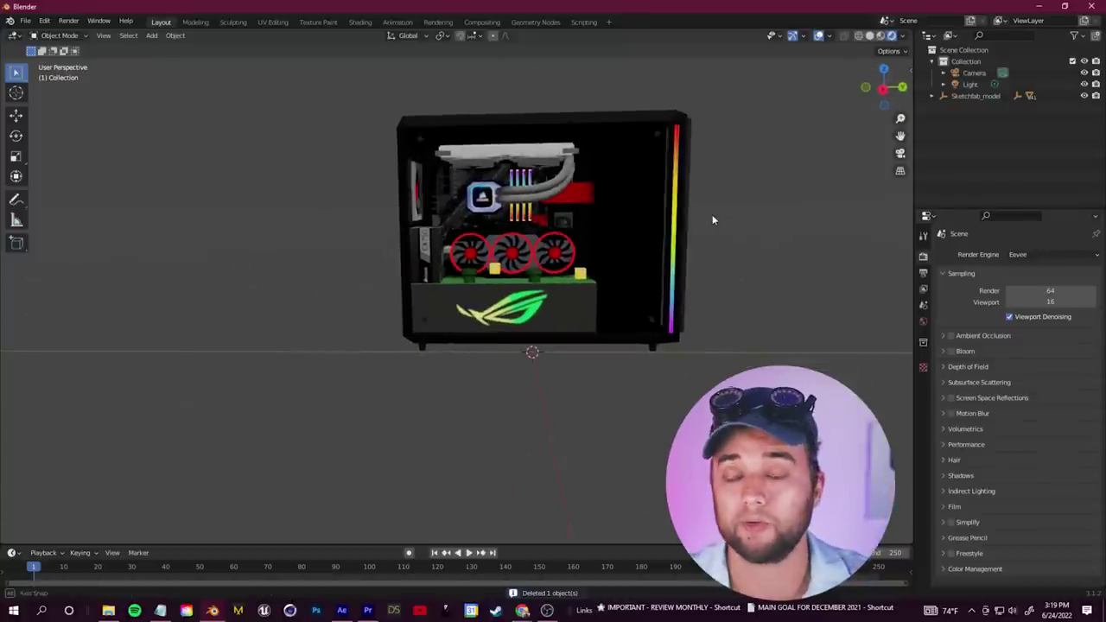
# - Add a camera to the scene
pyautogui.hotkey('shift', 'a')
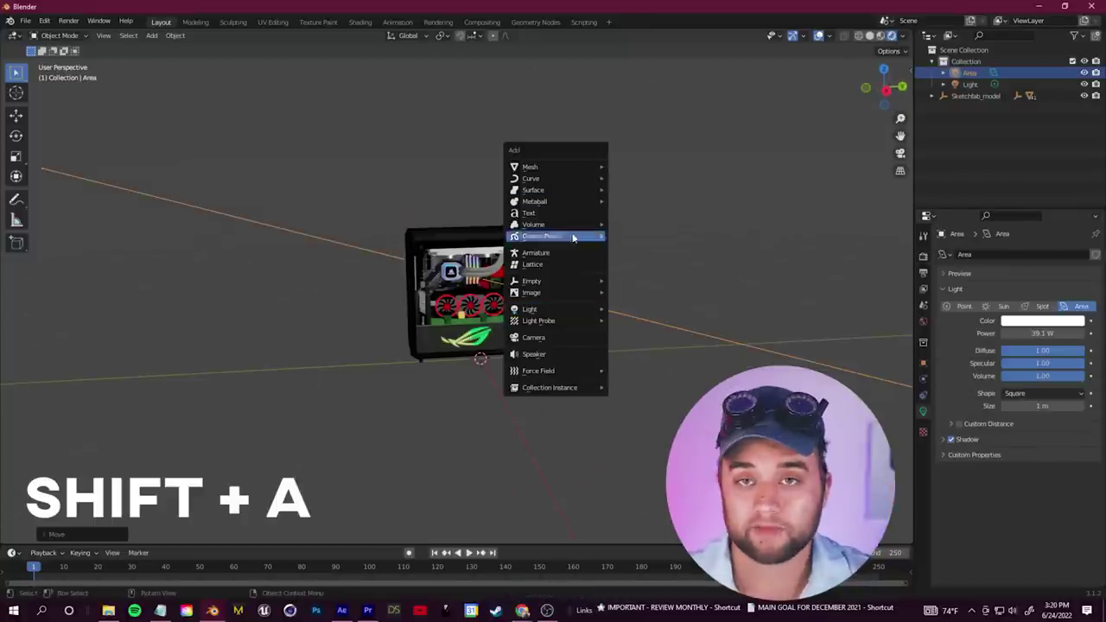
pyautogui.click(554, 337)
pyautogui.moveTo(570, 337); pyautogui.dragTo(661, 334)
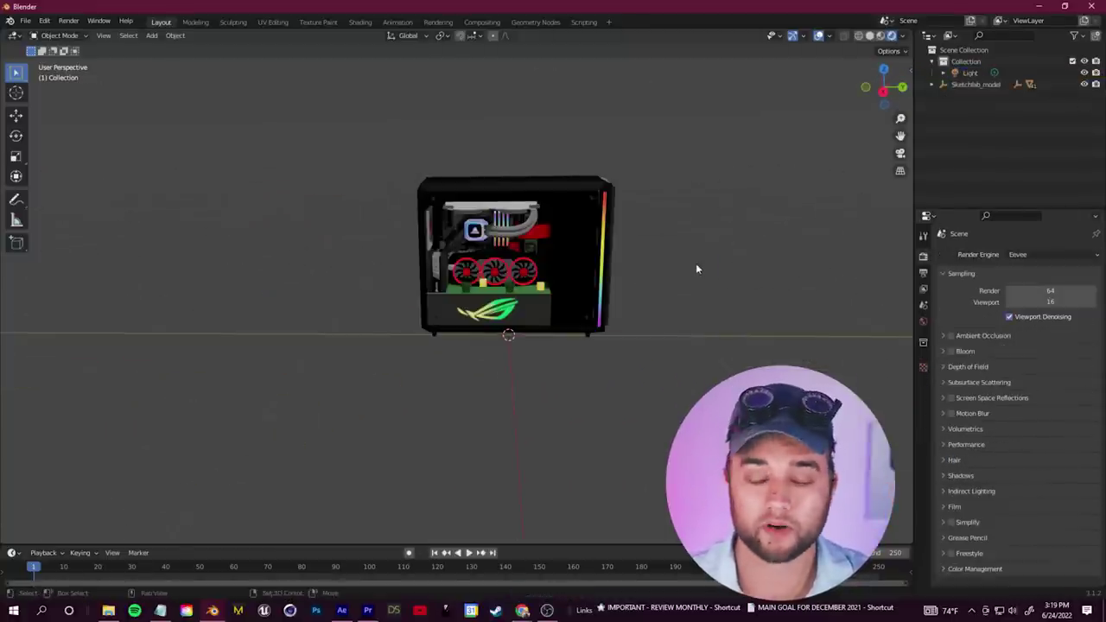
# - Add an area light and move it away from the PC to about X 0.56 m, Y 3.21 m, Z 0.16 m
pyautogui.hotkey('shift', 'a')
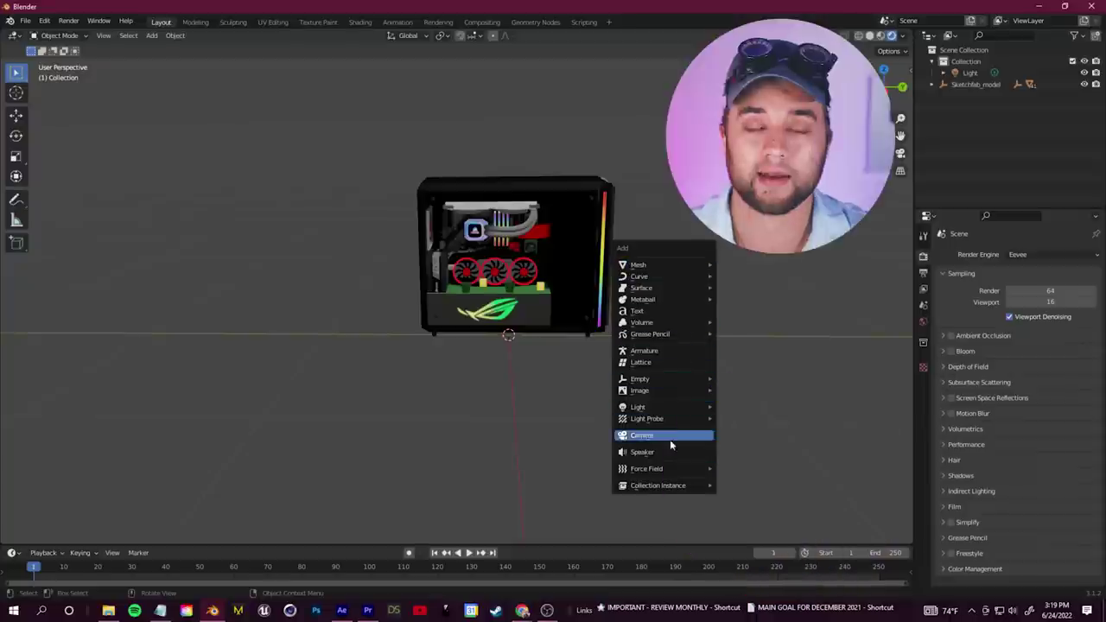
pyautogui.moveTo(673, 407)
pyautogui.click(741, 440)
pyautogui.scroll(-4, 553, 341)
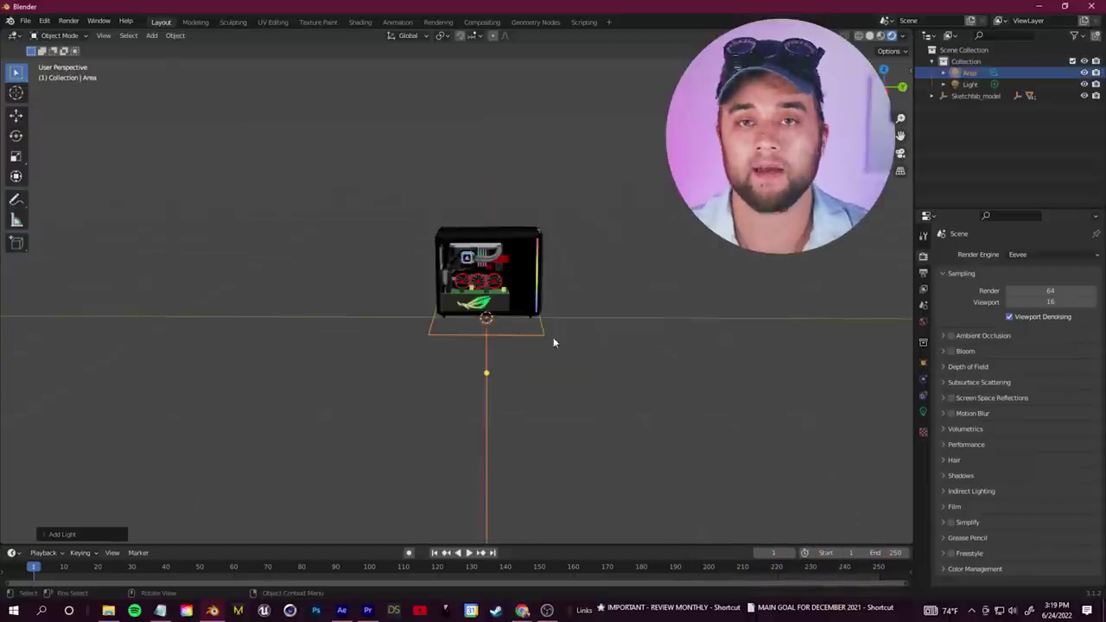
pyautogui.press('g')
pyautogui.click(595, 353)
pyautogui.moveTo(594, 352); pyautogui.dragTo(637, 319)
pyautogui.press('g')
pyautogui.click(687, 278)
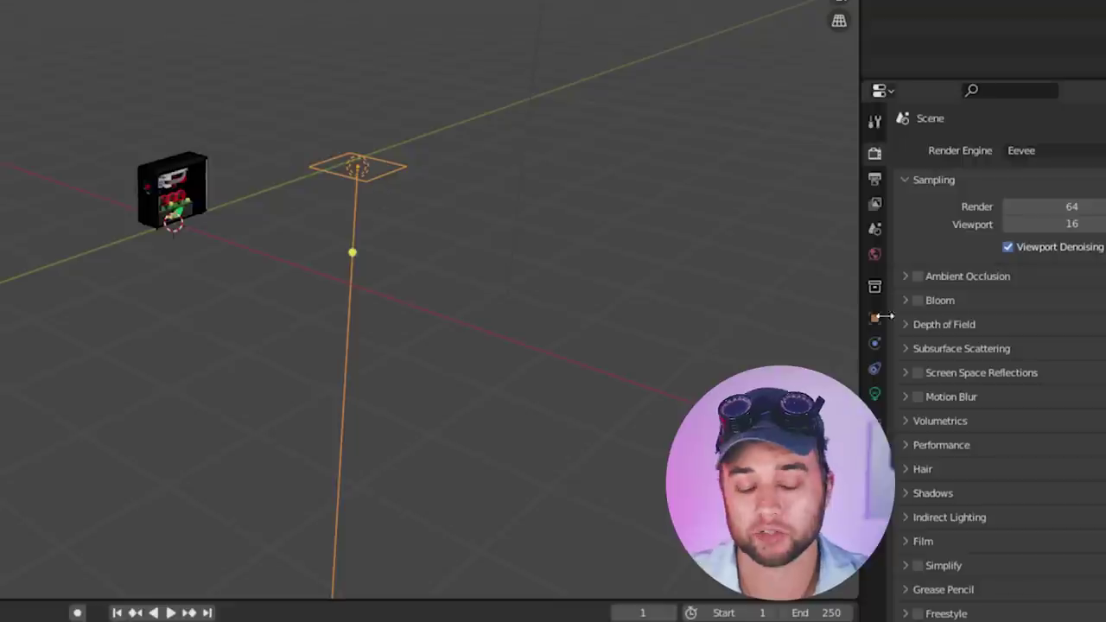
# - Rotate the area light about its Y axis so it points at the open side of the PC
pyautogui.click(876, 318)
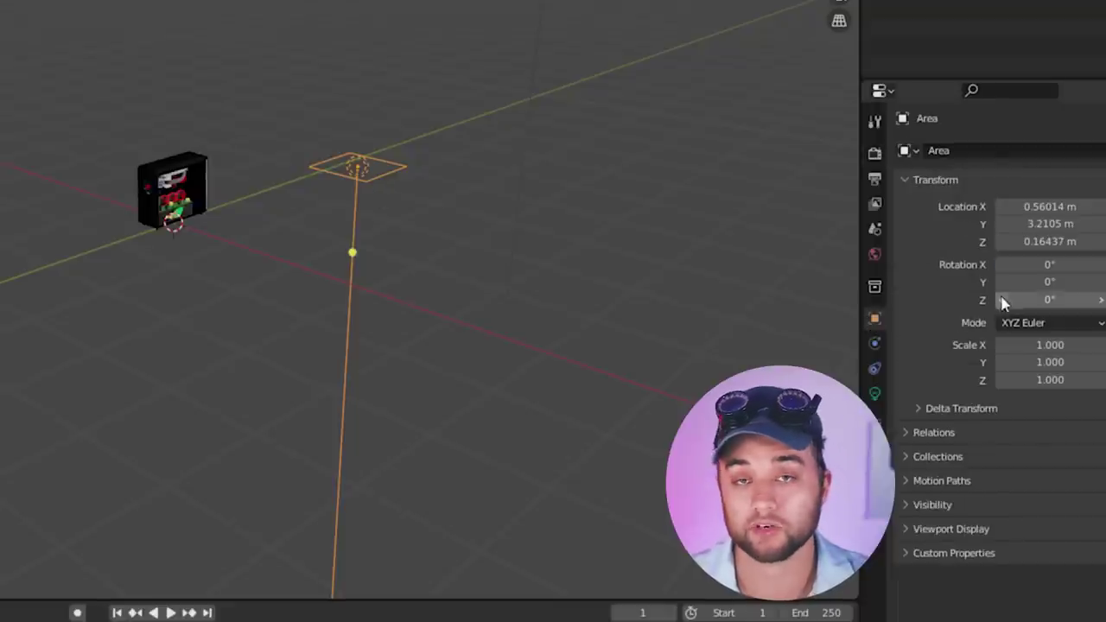
pyautogui.moveTo(1003, 281); pyautogui.dragTo(1037, 282)
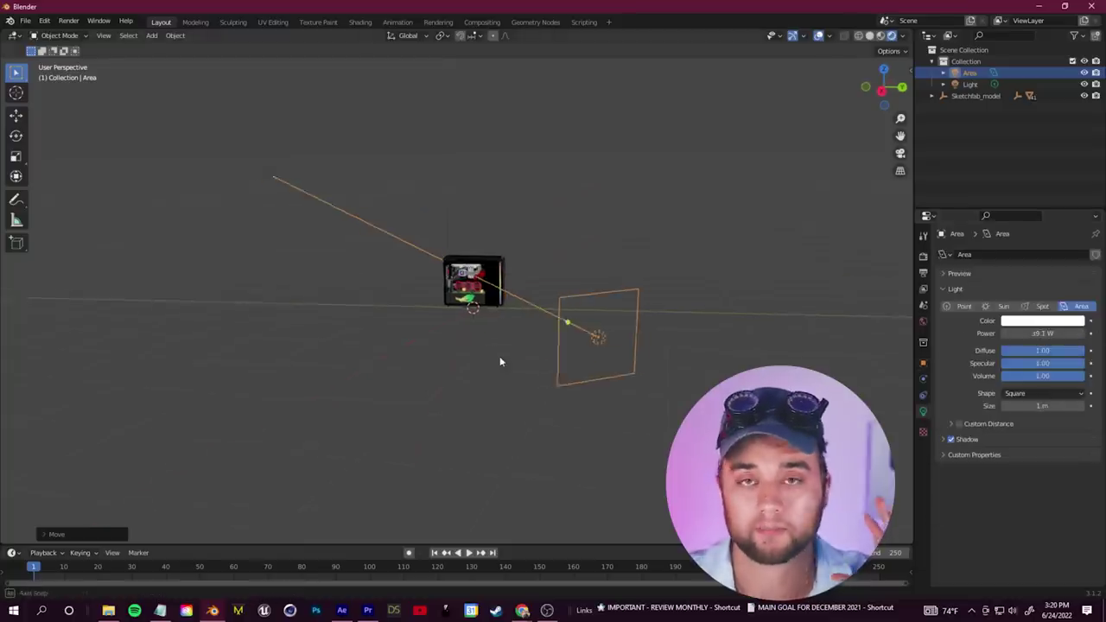
pyautogui.moveTo(500, 356); pyautogui.dragTo(453, 291)
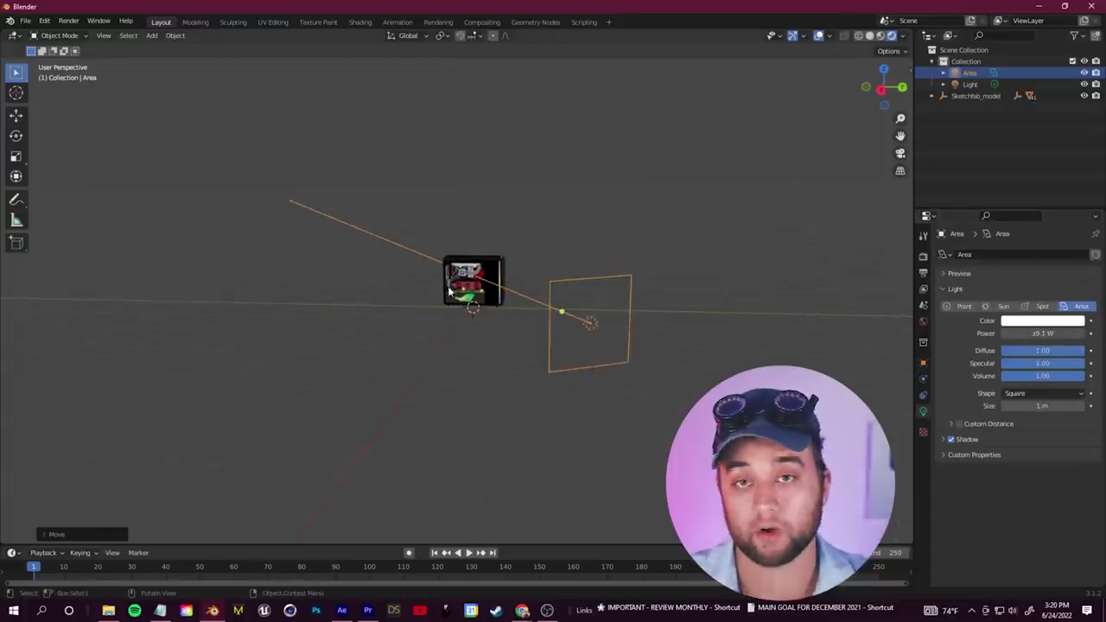
pyautogui.scroll(10, 494, 251)
pyautogui.moveTo(493, 250); pyautogui.dragTo(522, 254)
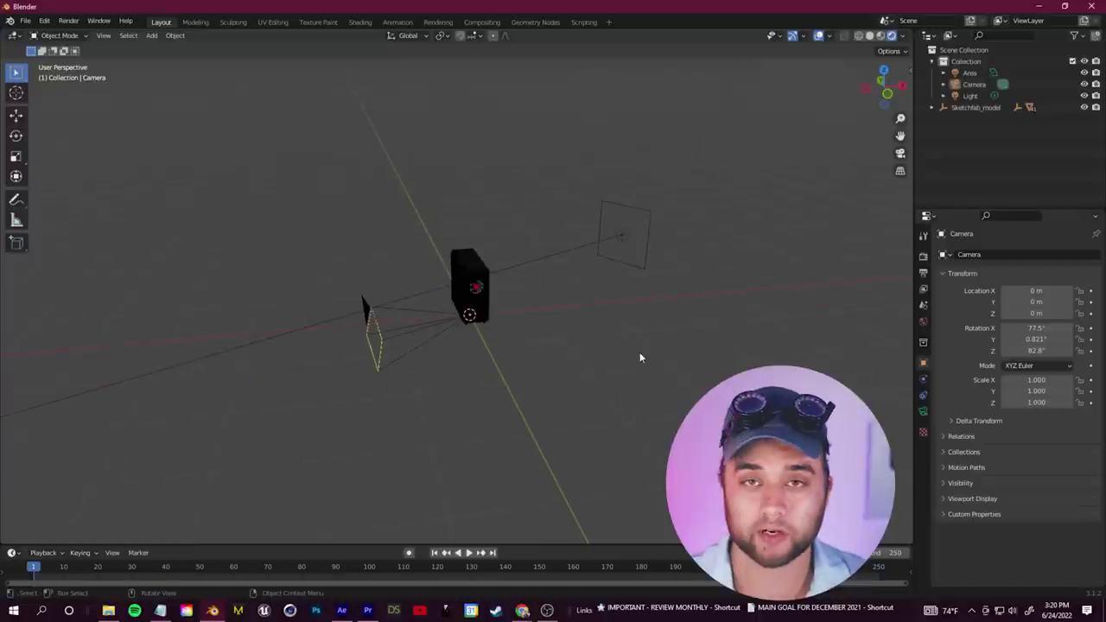
# - Move the camera in front of the PC's open side, at about X 1.8 m, Y -0.13 m, Z 0.47 m, and look through it
pyautogui.click(978, 87)
pyautogui.press('g')
pyautogui.click(574, 304)
pyautogui.moveTo(408, 411); pyautogui.dragTo(733, 420)
pyautogui.click(899, 153)
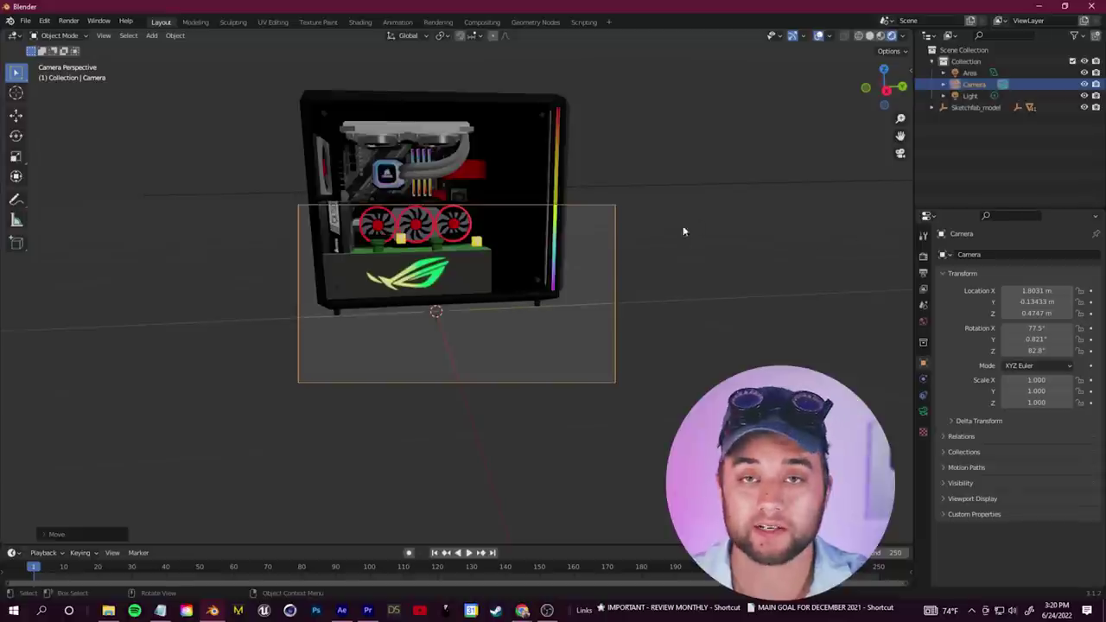
# - Adjust the camera's rotation to about X 87.7°, Y 0.3° and Z 333°, and check its direction from outside the camera view
pyautogui.moveTo(1035, 339); pyautogui.dragTo(1093, 351)
pyautogui.hotkey('ctrl', 'z')
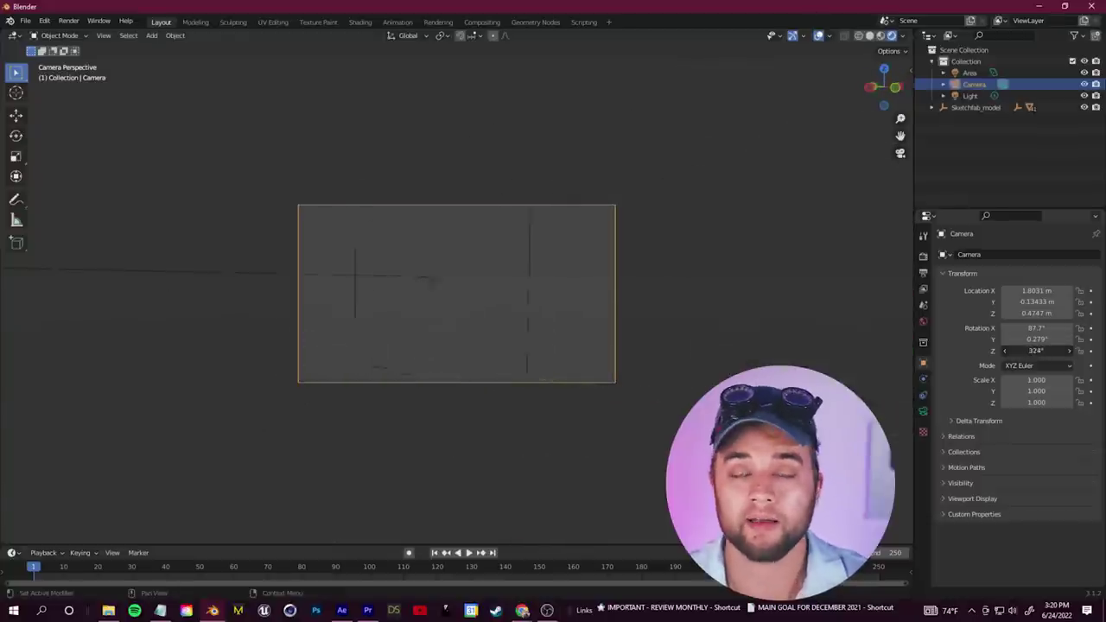
pyautogui.moveTo(761, 116); pyautogui.dragTo(683, 165)
pyautogui.scroll(-8, 605, 326)
pyautogui.moveTo(605, 326); pyautogui.dragTo(627, 350)
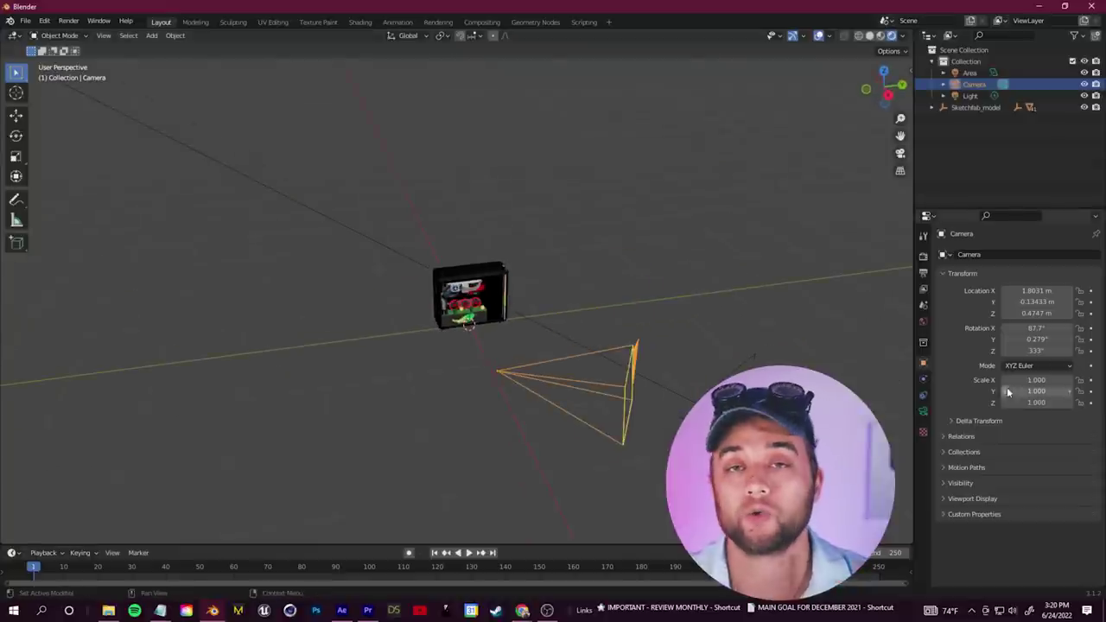
# - Move the camera inside the PC case facing the RAM sticks, at about X -0.16 m, Y -0.06 m, Z 0.54 m
pyautogui.press('g')
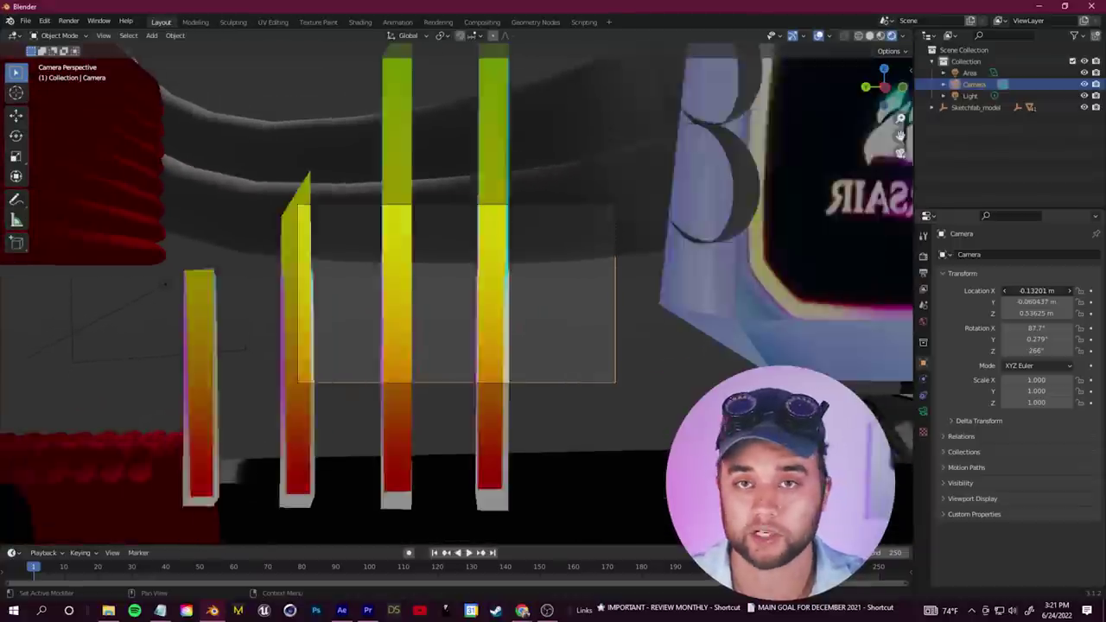
pyautogui.moveTo(1037, 291); pyautogui.dragTo(1034, 291)
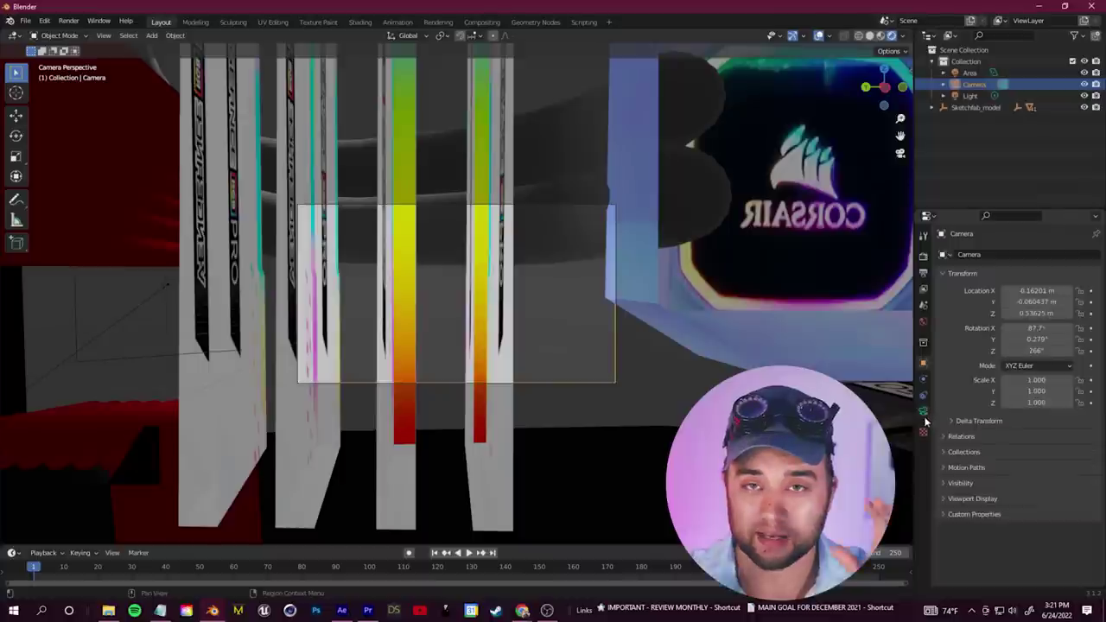
# - Widen the camera's view of the PC interior by shortening its focal length, and readjust the camera's location
pyautogui.click(907, 371)
pyautogui.moveTo(1054, 309); pyautogui.dragTo(1020, 310)
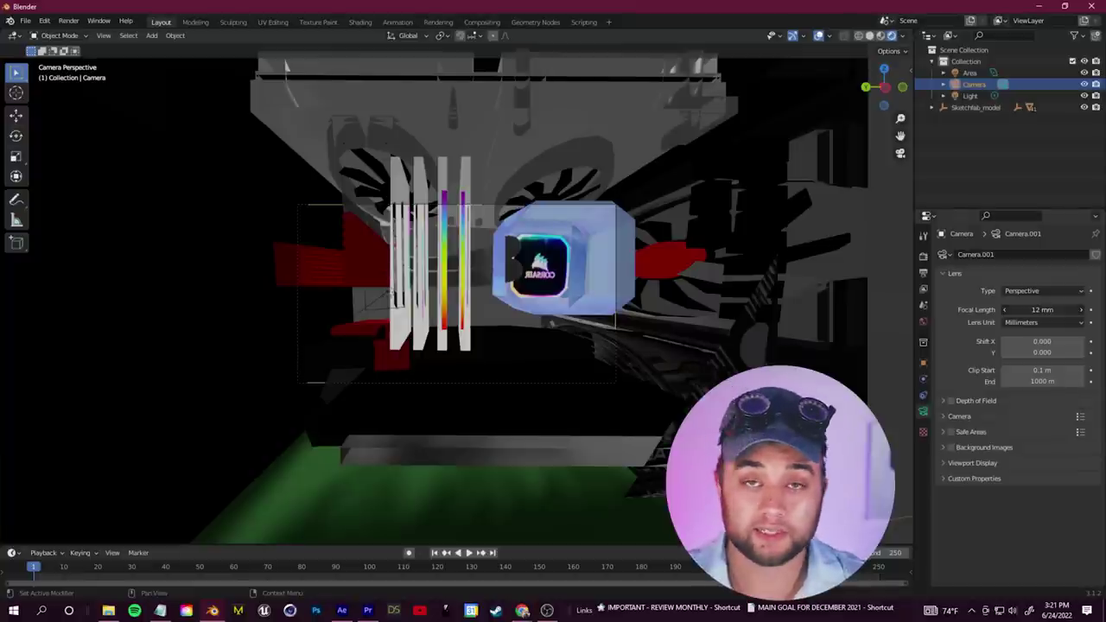
pyautogui.moveTo(1020, 310); pyautogui.dragTo(1030, 309)
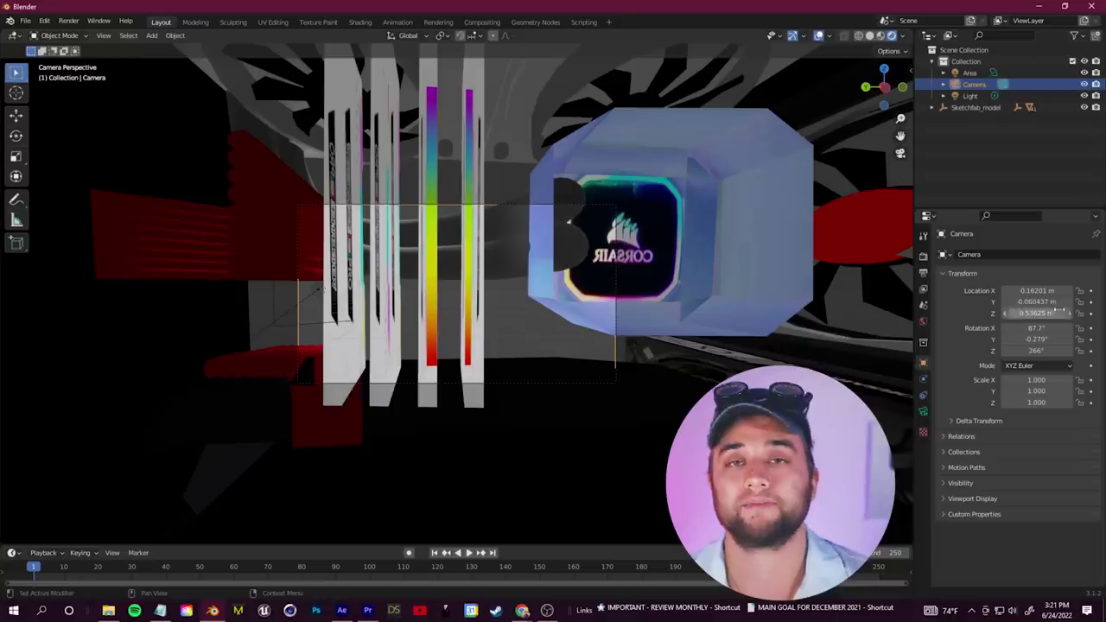
pyautogui.moveTo(1037, 290); pyautogui.dragTo(1076, 302)
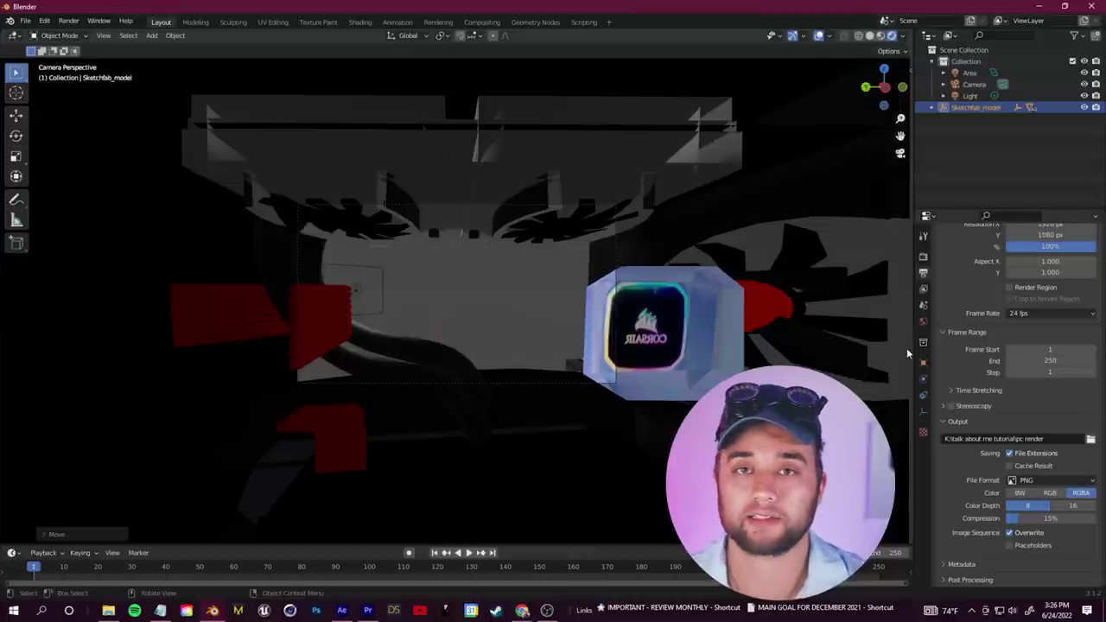
# - Enable Ambient Occlusion and Bloom for the Eevee render, with a Bloom threshold of 0.46 and a radius of about 3.85
pyautogui.click(923, 256)
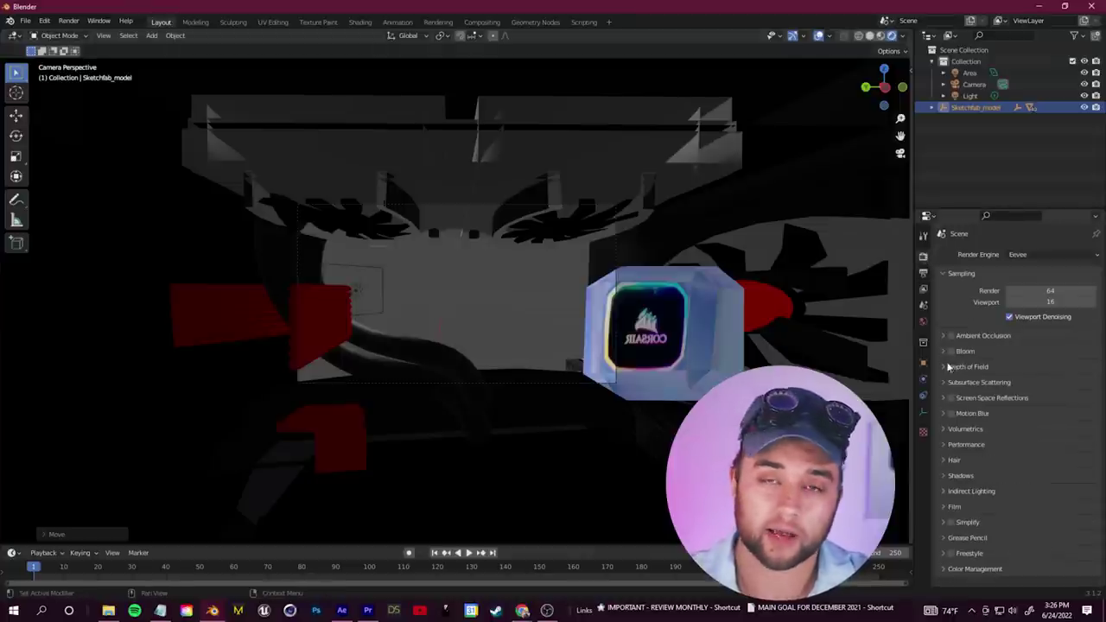
pyautogui.click(952, 336)
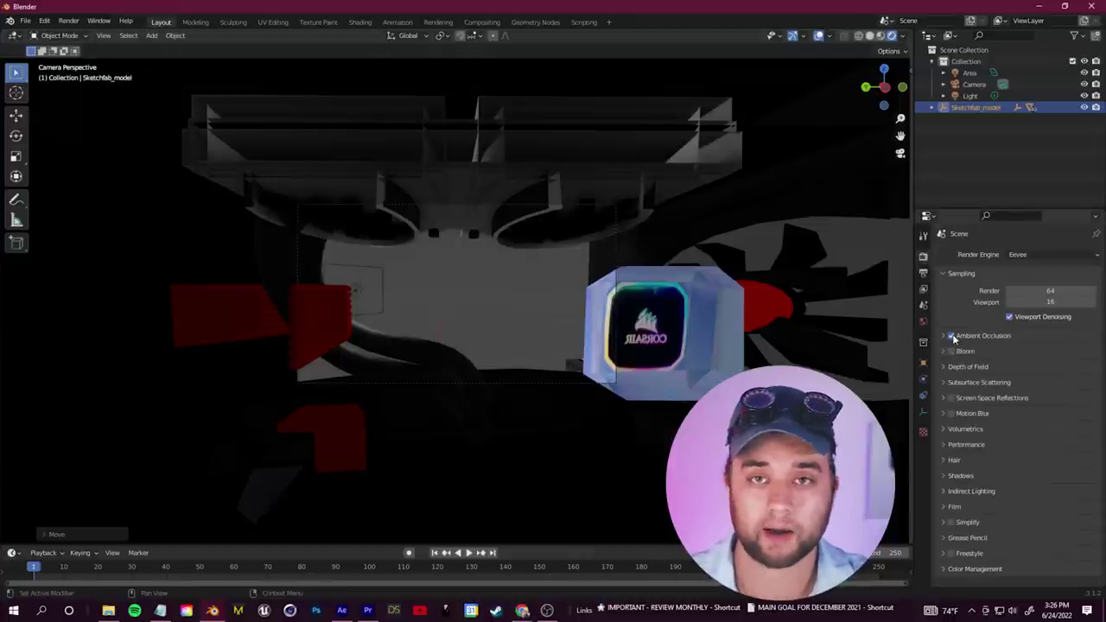
pyautogui.click(953, 338)
pyautogui.click(953, 338)
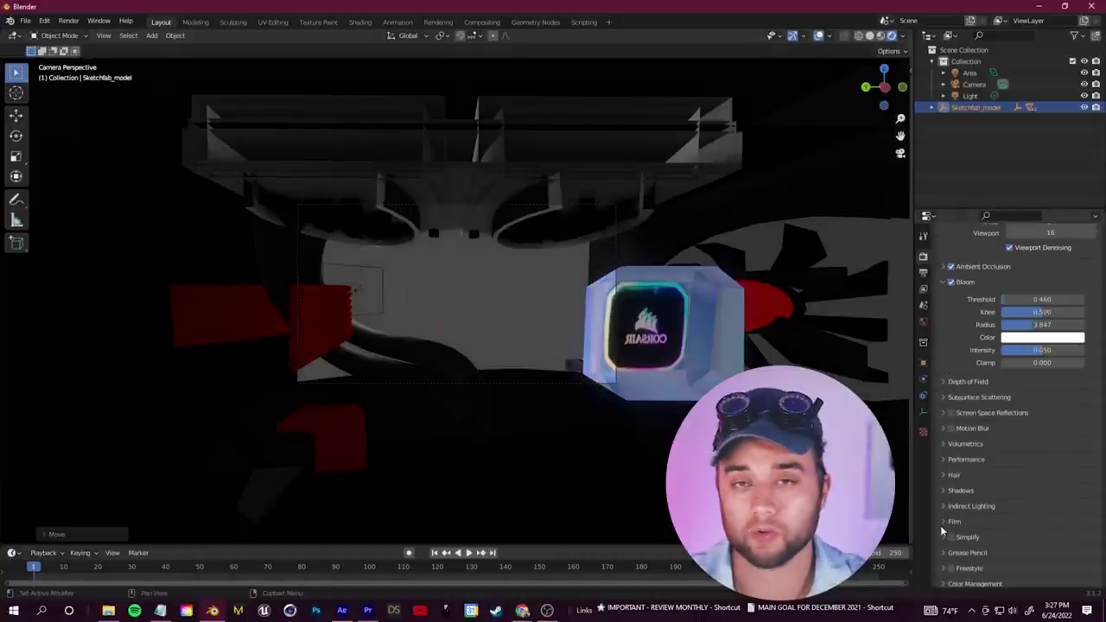
# - Make the render's film background transparent
pyautogui.click(941, 526)
pyautogui.scroll(-2, 942, 527)
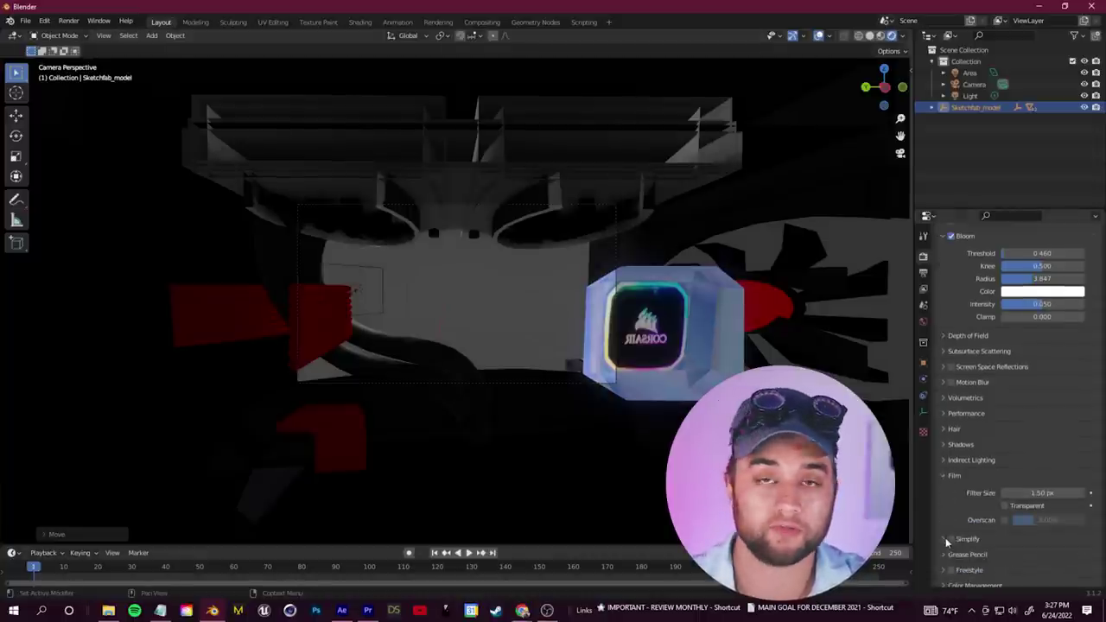
pyautogui.click(1004, 506)
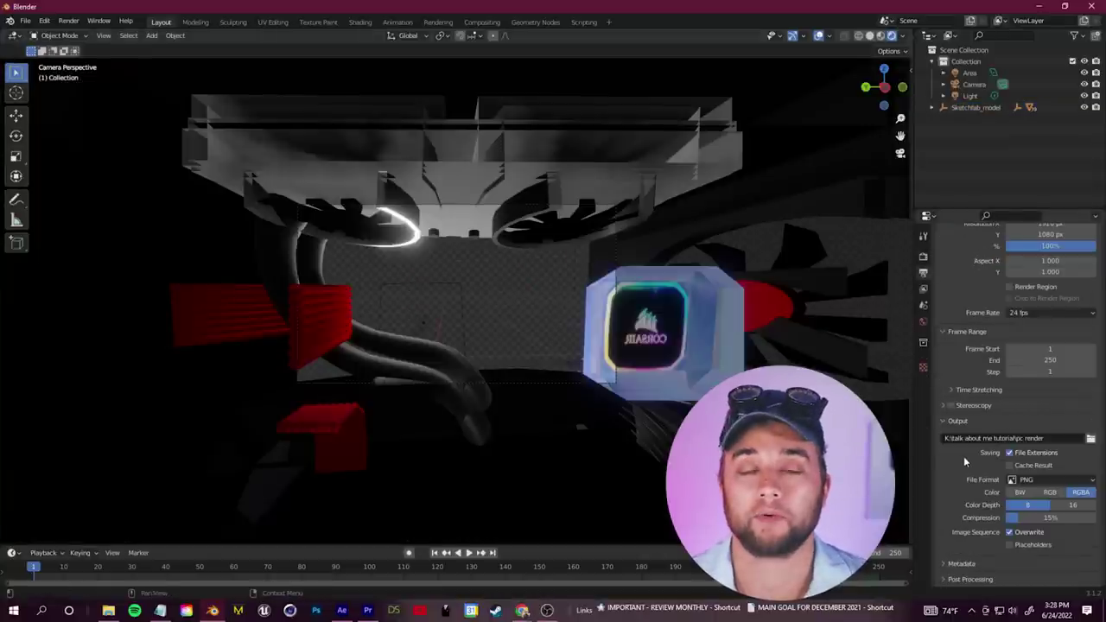
# - Set the end frame to 1, render the animation as that single frame, and close the render result
pyautogui.click(1050, 359)
pyautogui.write('1')
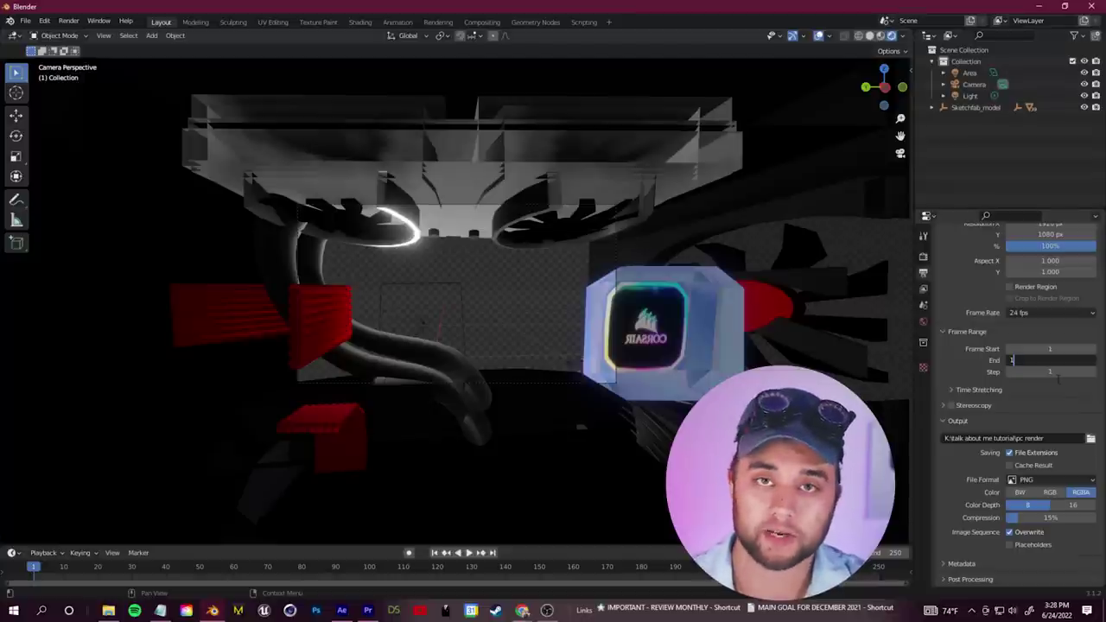
pyautogui.press('Return')
pyautogui.click(68, 21)
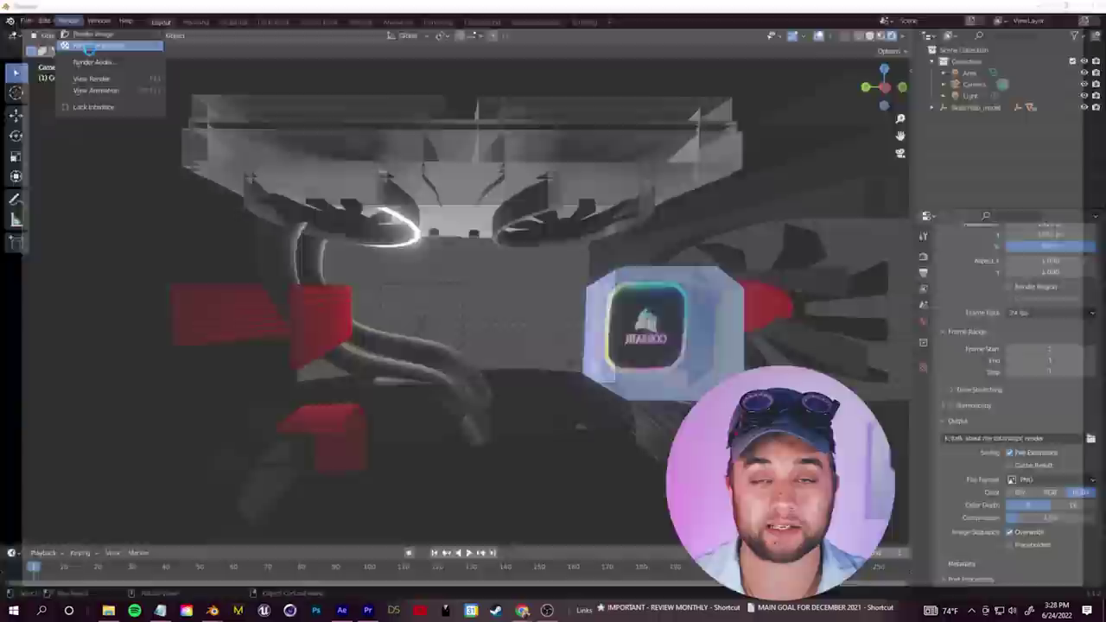
pyautogui.click(91, 47)
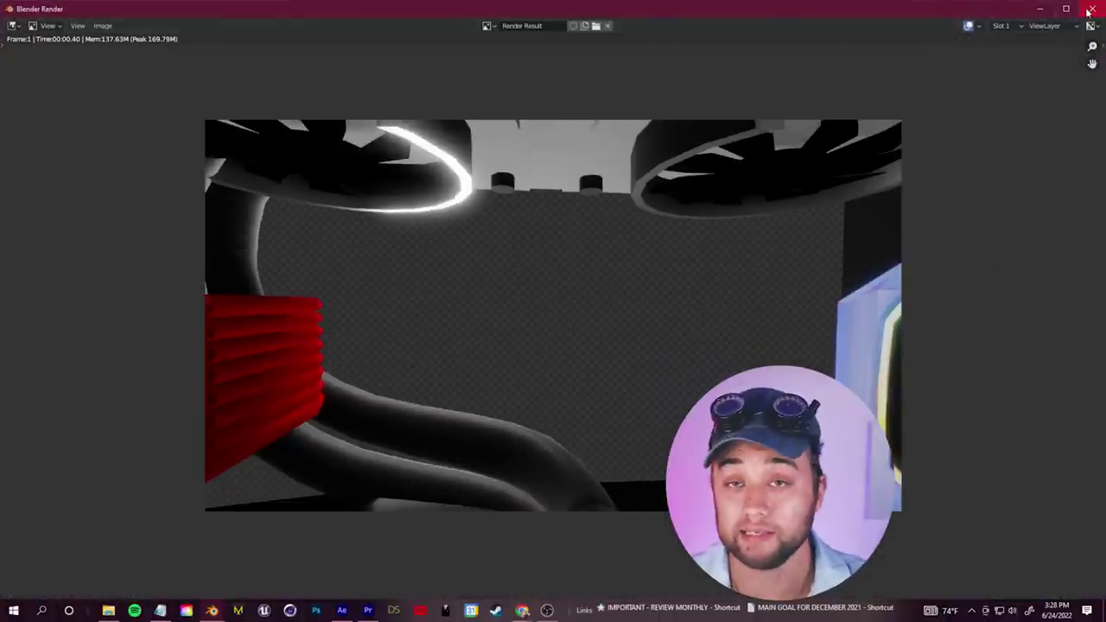
pyautogui.click(1090, 10)
# - Switch to After Effects and add pc render0001.png from the project folder to the LOOKING INTO COMPUTER composition
pyautogui.click(345, 612)
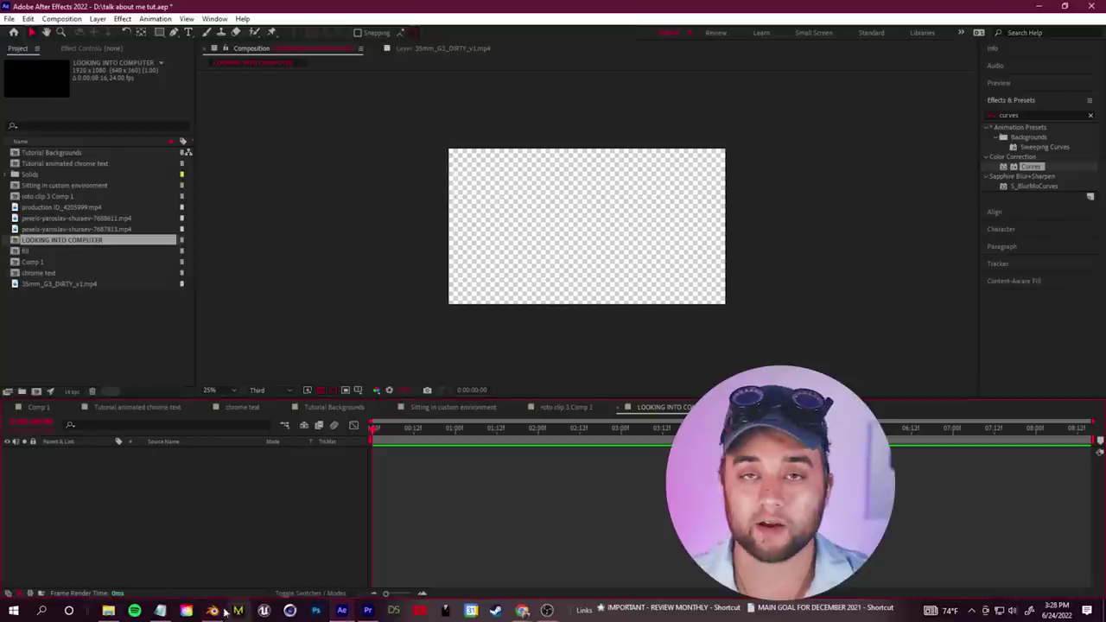
pyautogui.click(108, 610)
pyautogui.moveTo(861, 192); pyautogui.dragTo(260, 467)
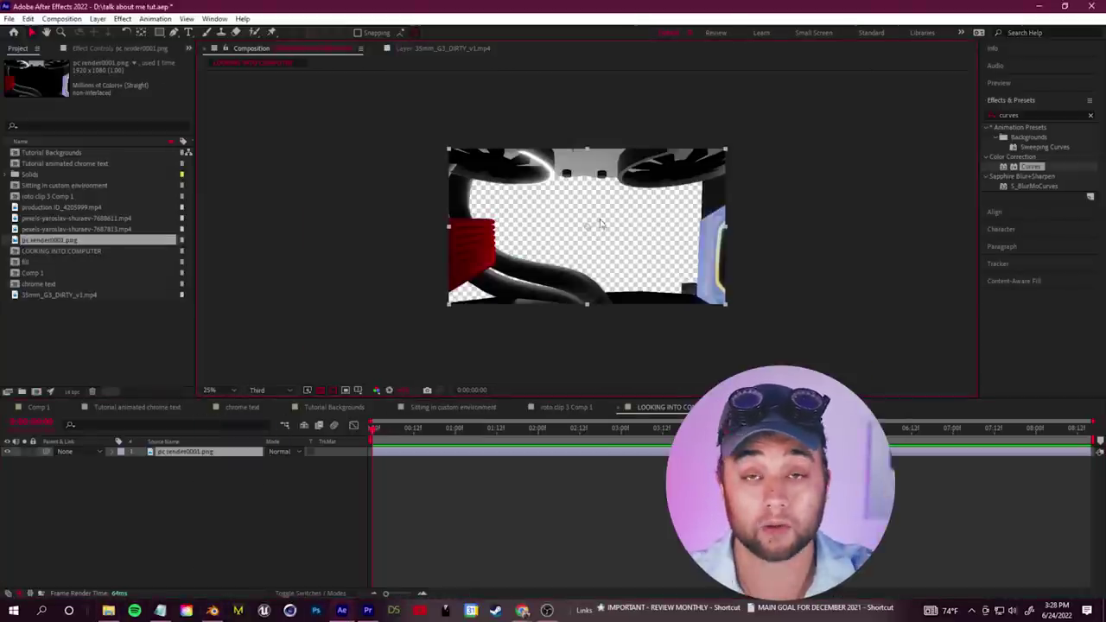
# - Add the Pexels portrait clip 8258728 from the project folder to the composition, beneath the PC render layer
pyautogui.click(108, 610)
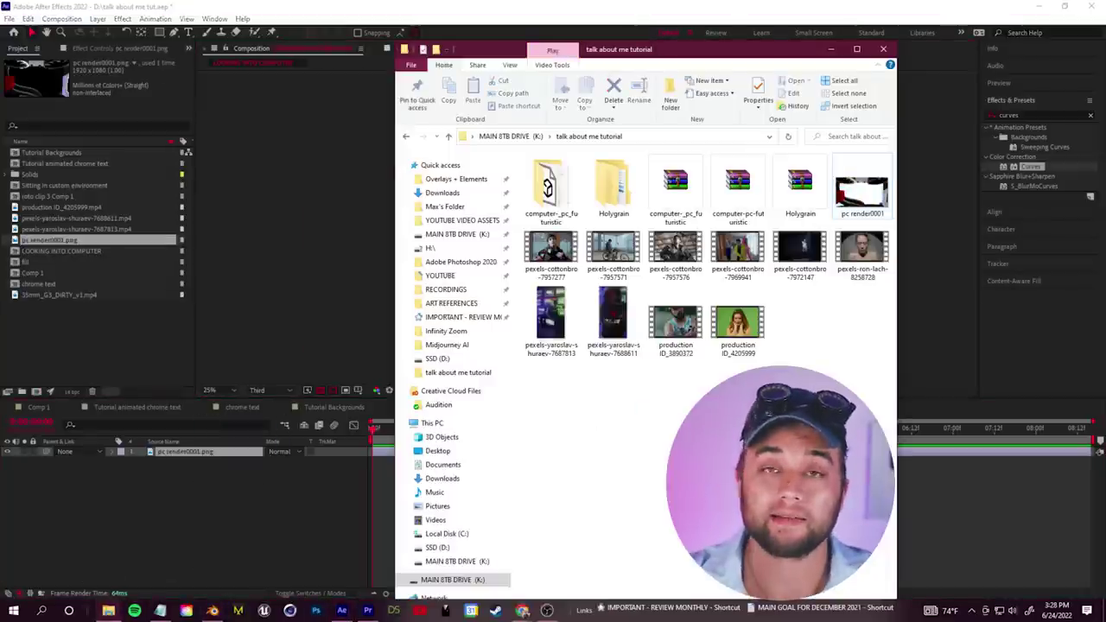
pyautogui.moveTo(861, 255); pyautogui.dragTo(94, 545)
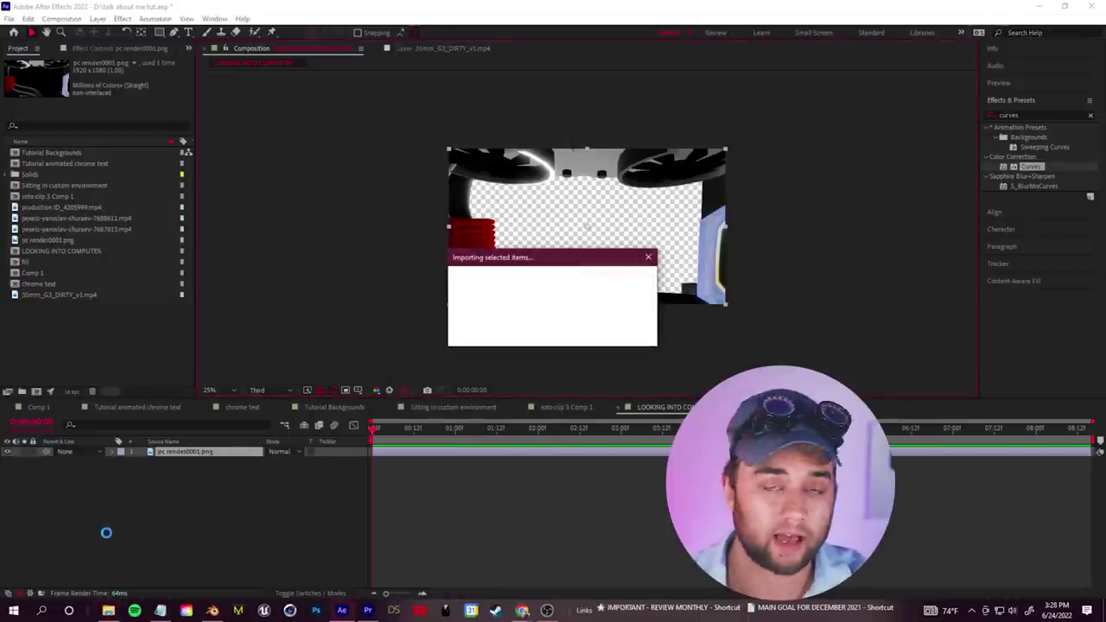
pyautogui.moveTo(195, 477); pyautogui.dragTo(203, 489)
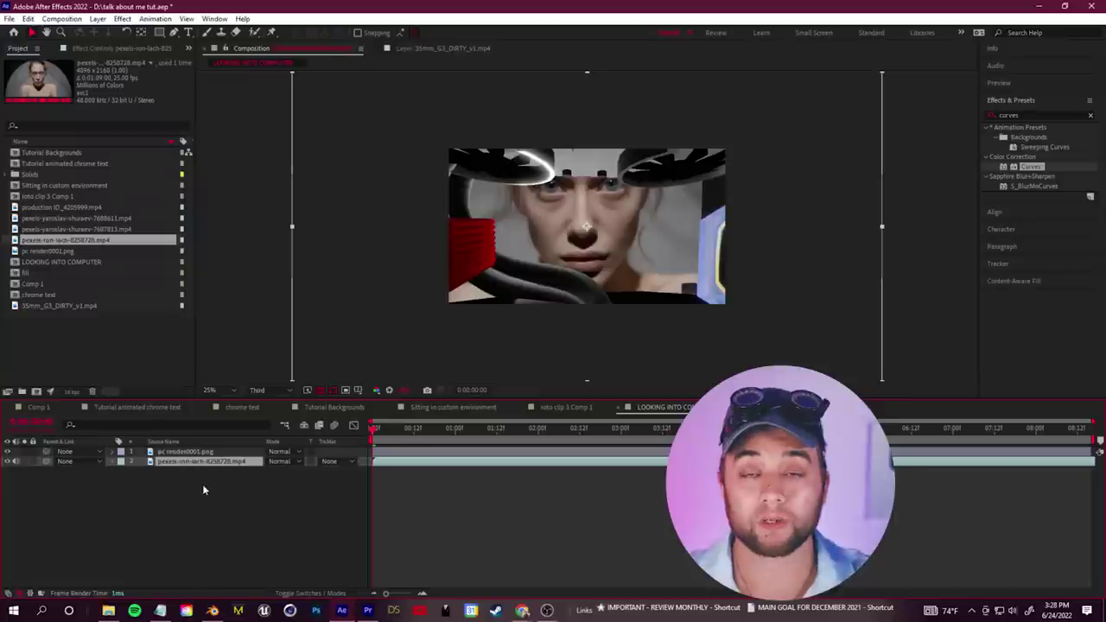
# - Fit the portrait clip to the composition's size and keep its layer selected
pyautogui.rightClick(213, 464)
pyautogui.moveTo(291, 168)
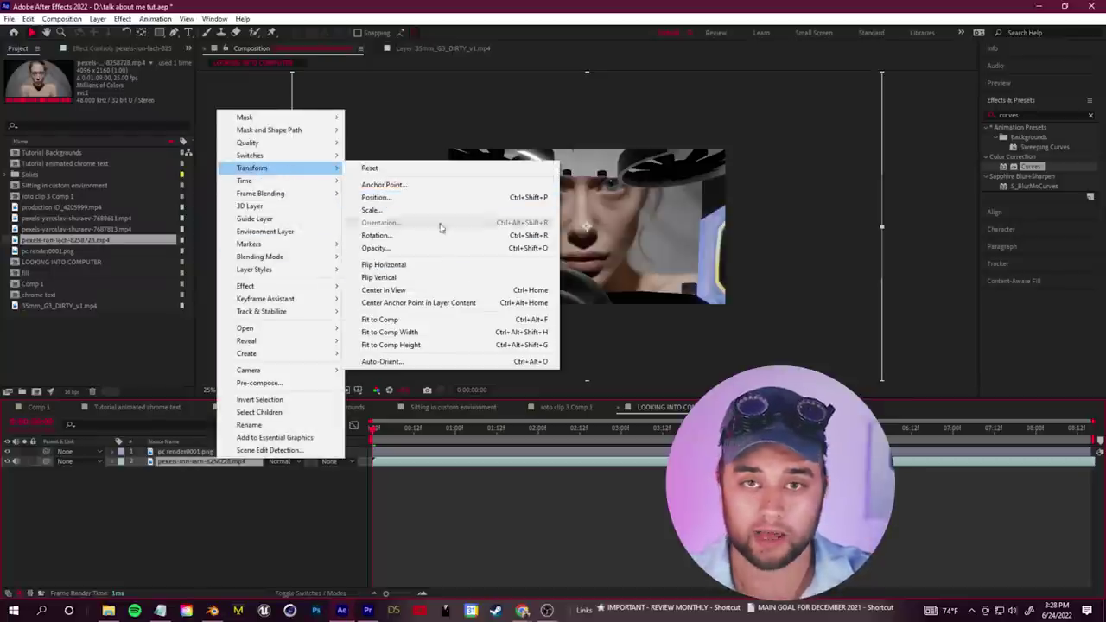
pyautogui.click(417, 320)
pyautogui.click(221, 482)
pyautogui.click(229, 461)
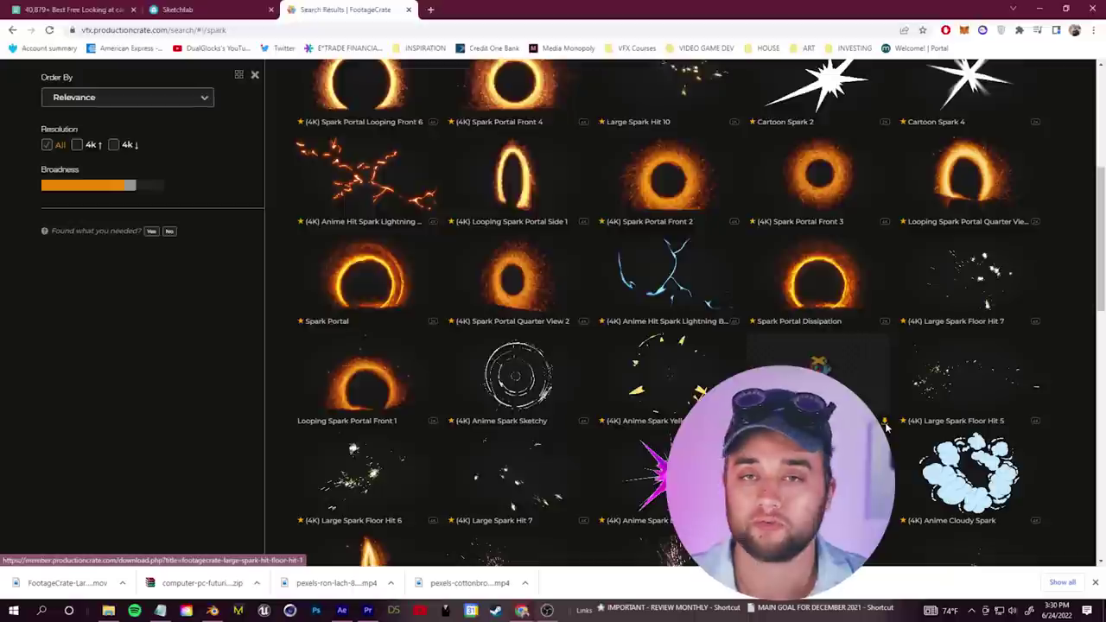
# - Download the 4K Large Spark Floor Hit 5 clip from FootageCrate and add the three spark clips to the After Effects composition
pyautogui.click(1035, 423)
pyautogui.press('Return')
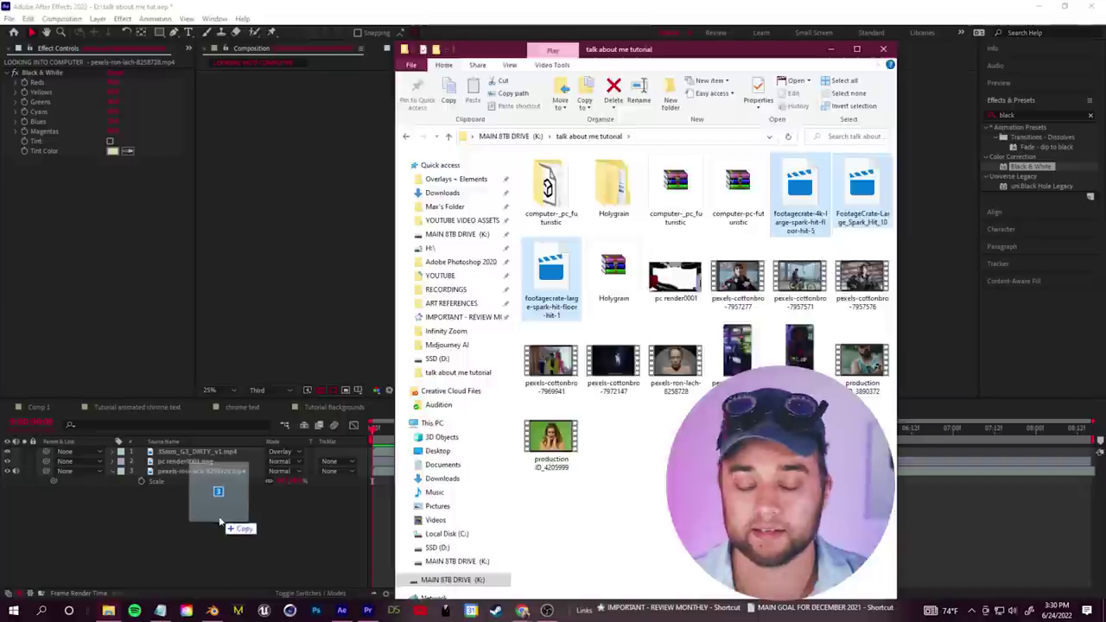
pyautogui.moveTo(218, 526); pyautogui.dragTo(255, 519)
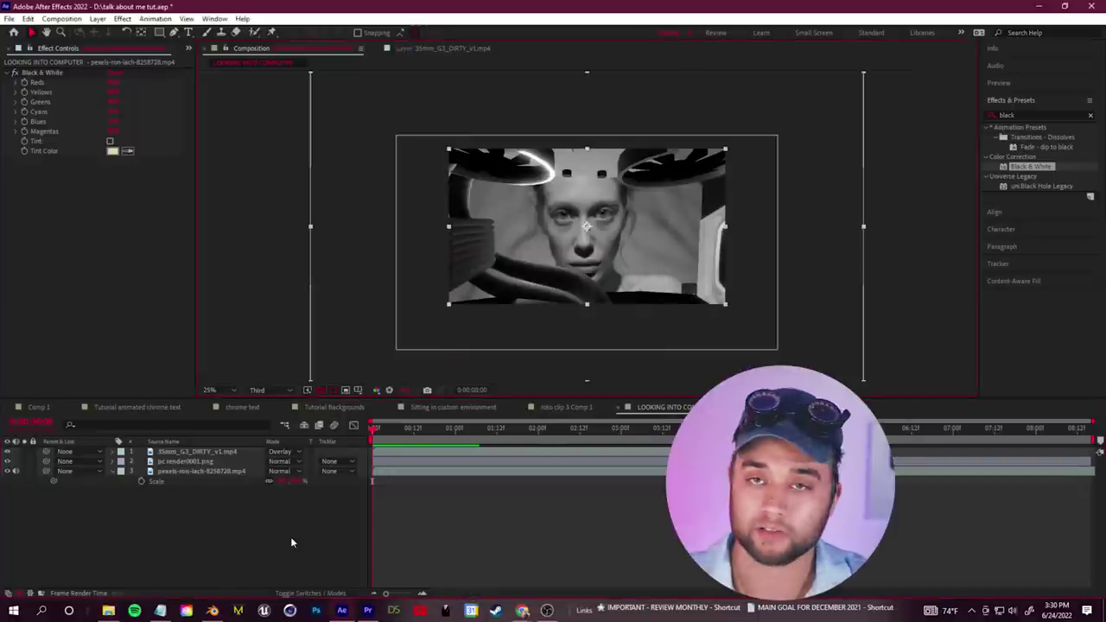
# - Shift the Large_Spark_Hit_10 layer so it starts a few frames after the other spark layers
pyautogui.click(337, 528)
pyautogui.click(183, 453)
pyautogui.moveTo(390, 464); pyautogui.dragTo(416, 467)
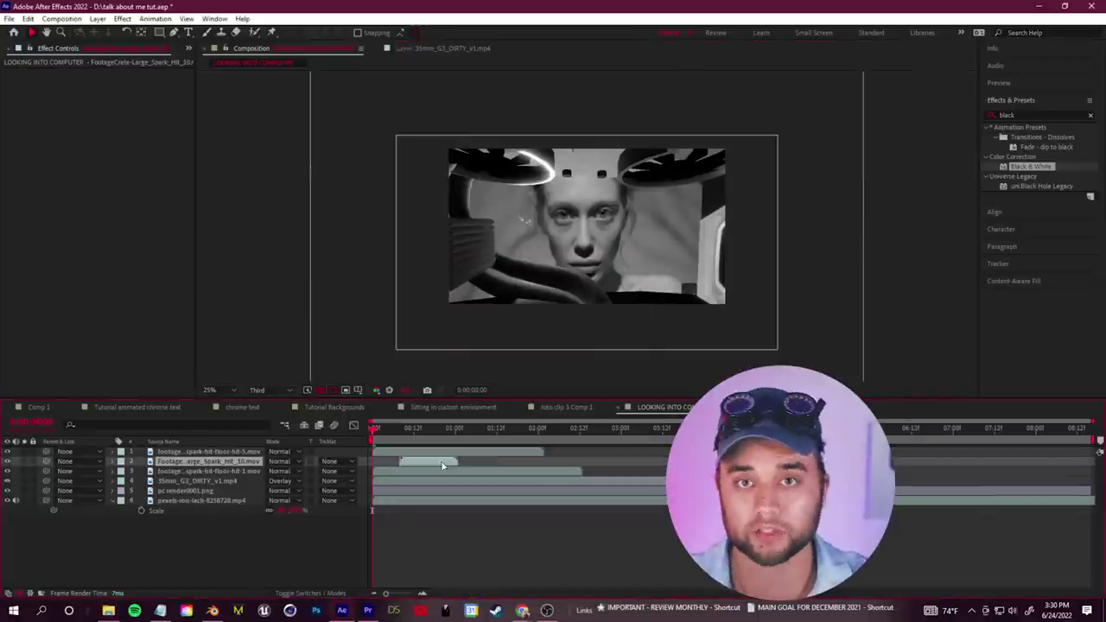
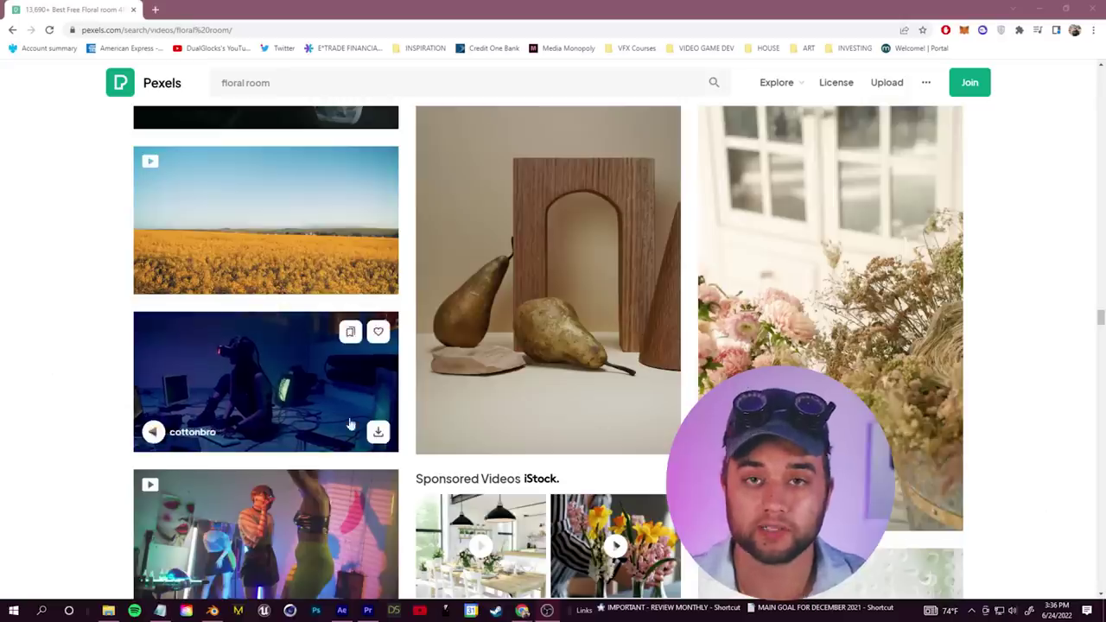
# - Download the Pexels clip of the person in a glowing headset to the talk about me tutorial folder and return to After Effects
pyautogui.click(375, 430)
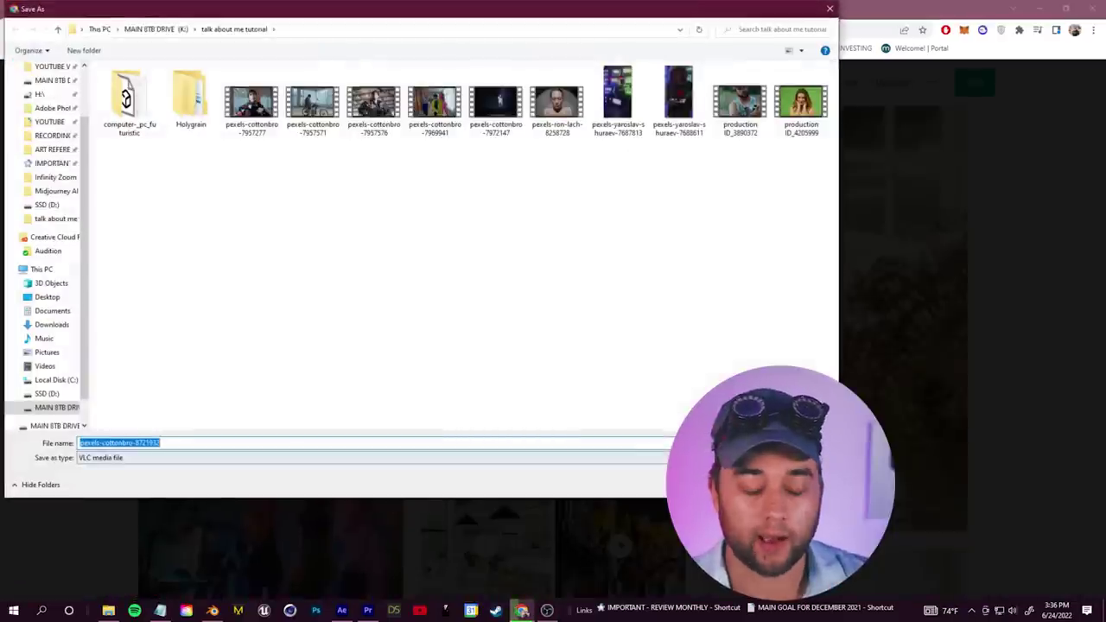
pyautogui.click(802, 485)
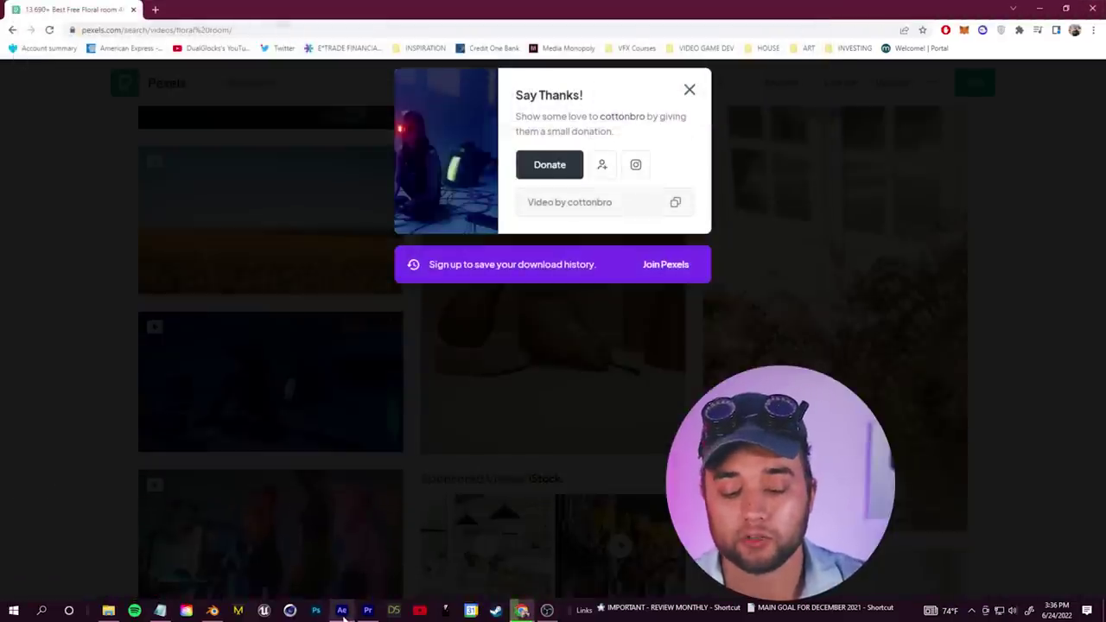
pyautogui.click(342, 611)
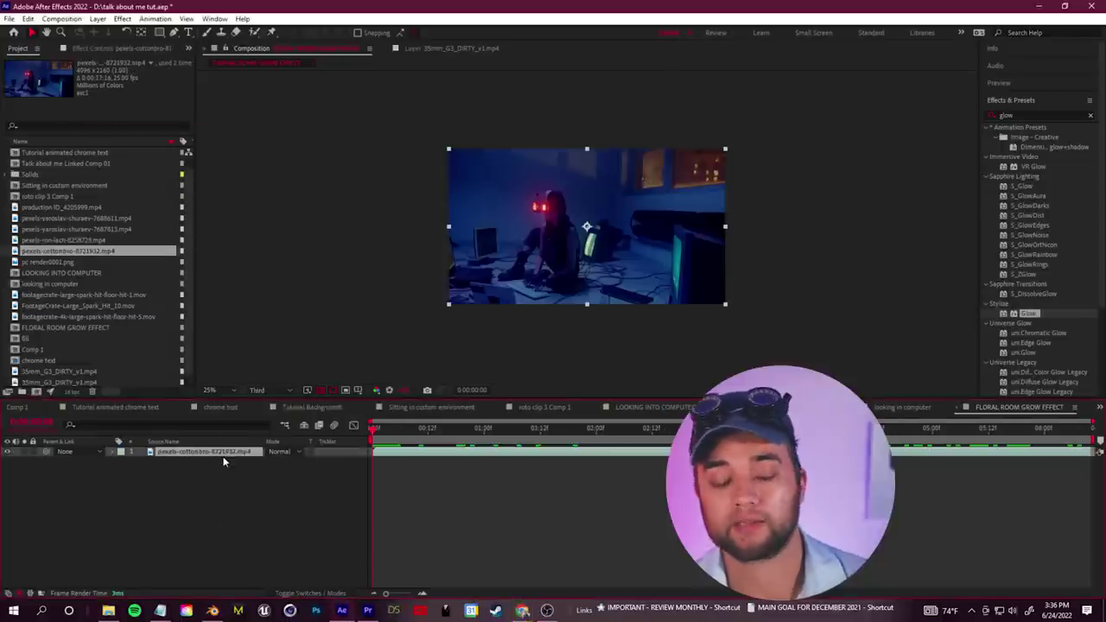
# - Run camera tracking on the headset clip in the FLORAL ROOM GROW EFFECT composition
pyautogui.rightClick(225, 313)
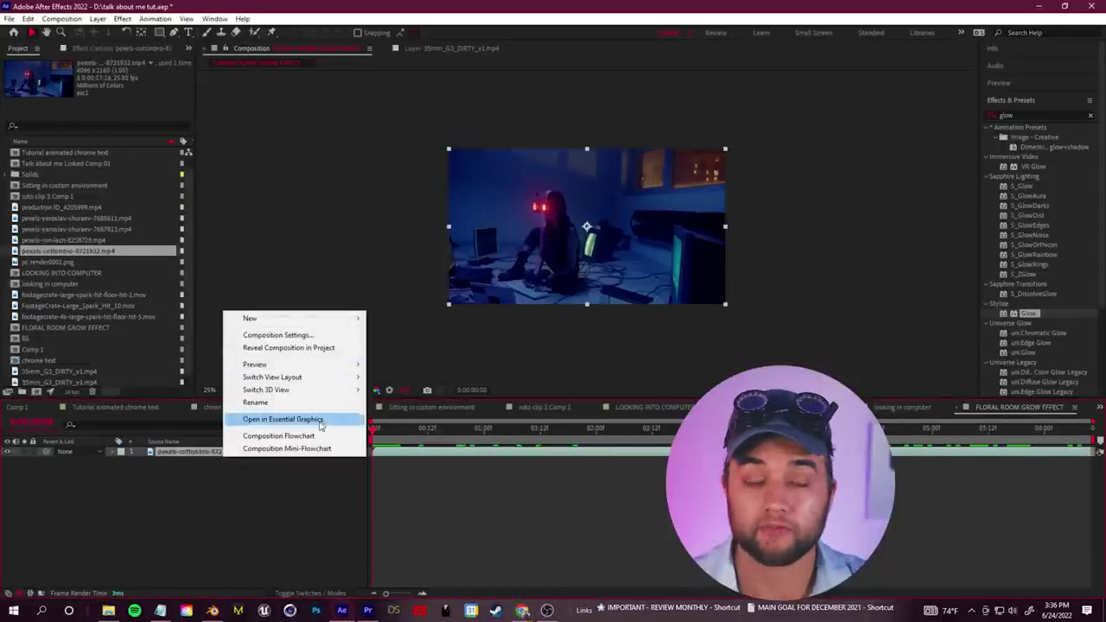
pyautogui.click(240, 511)
pyautogui.click(207, 452)
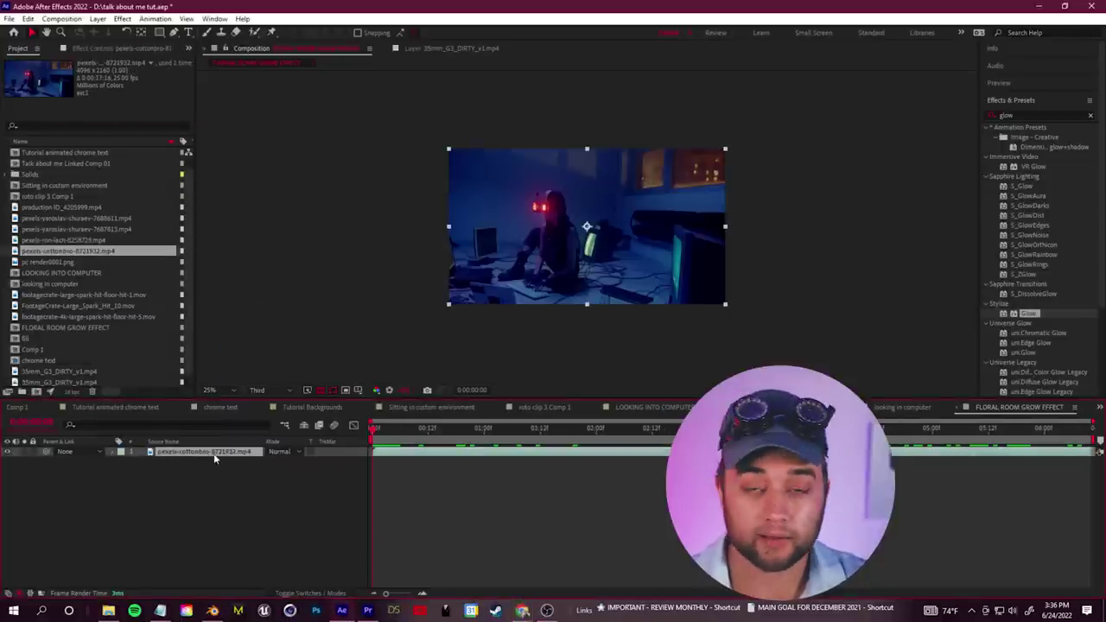
pyautogui.rightClick(216, 459)
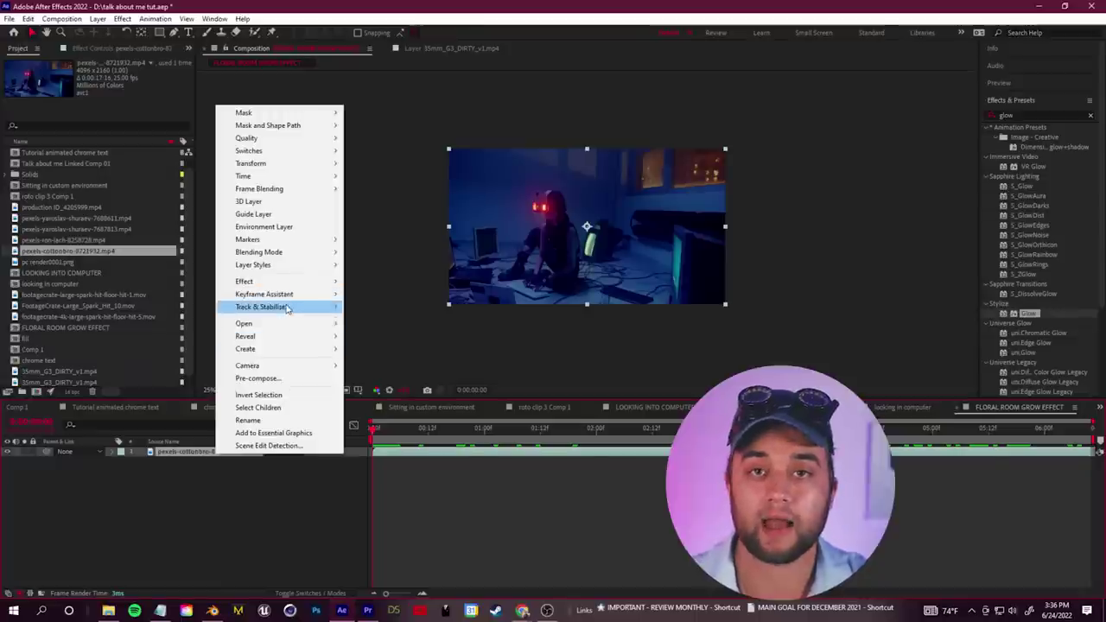
pyautogui.moveTo(290, 307)
pyautogui.click(378, 307)
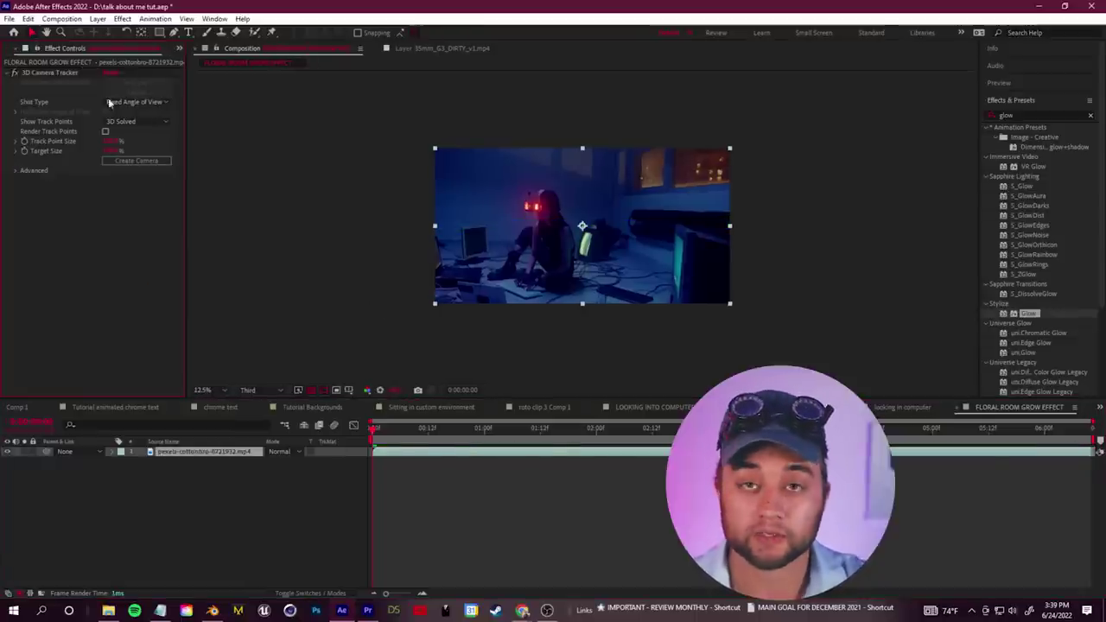
# - Display the 3D Camera Tracker's solved track points and scrub through the clip to examine them
pyautogui.click(48, 75)
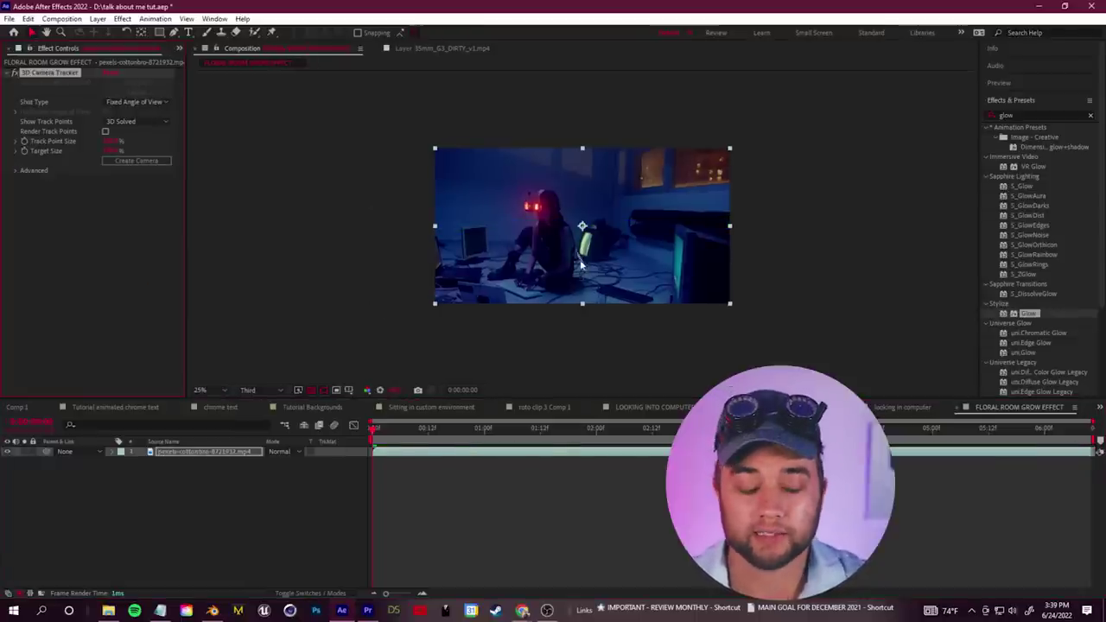
pyautogui.press('.')
pyautogui.scroll(-1, 391, 310)
pyautogui.scroll(1, 457, 343)
pyautogui.moveTo(375, 433); pyautogui.dragTo(743, 430)
pyautogui.press(',')
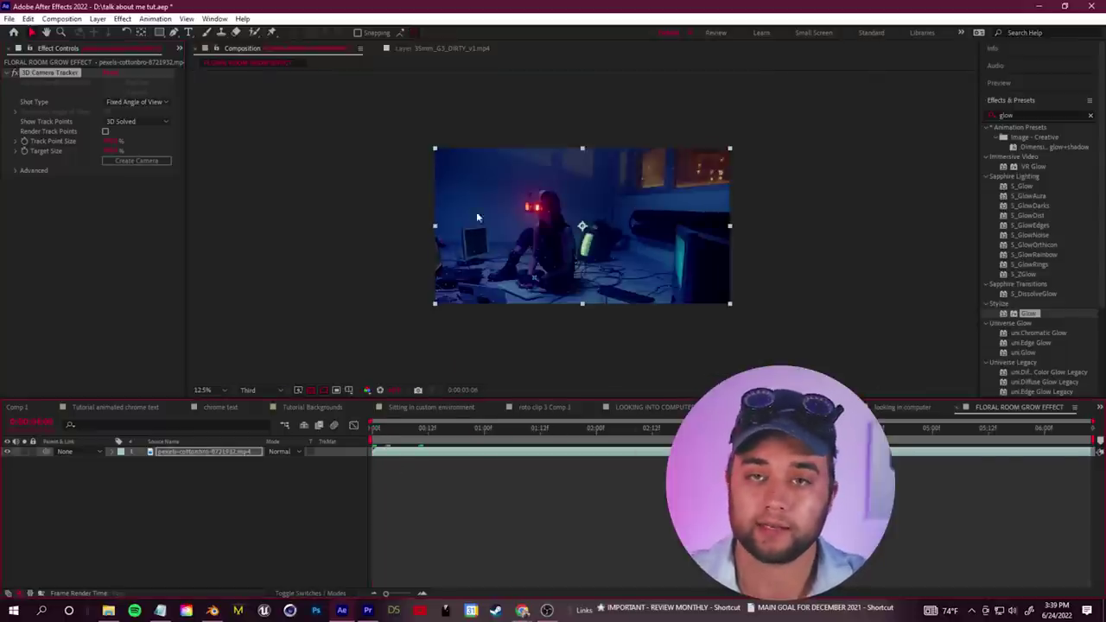
# - Create solids and a tracker camera from track points on the floor and the old monitor, and scrub to check the tracking
pyautogui.press('.')
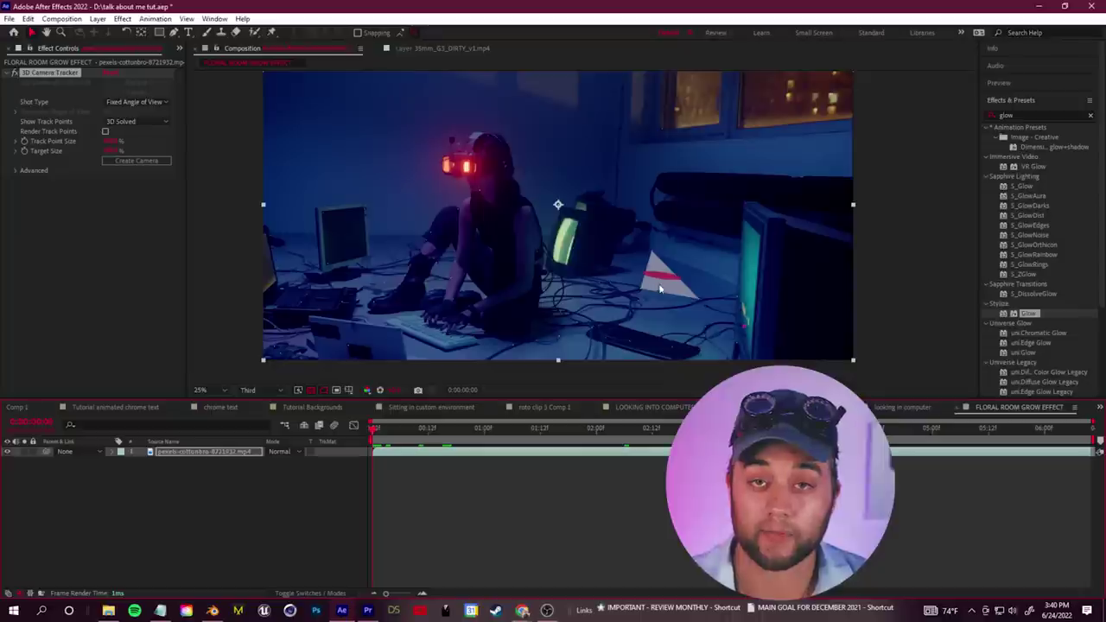
pyautogui.rightClick(664, 290)
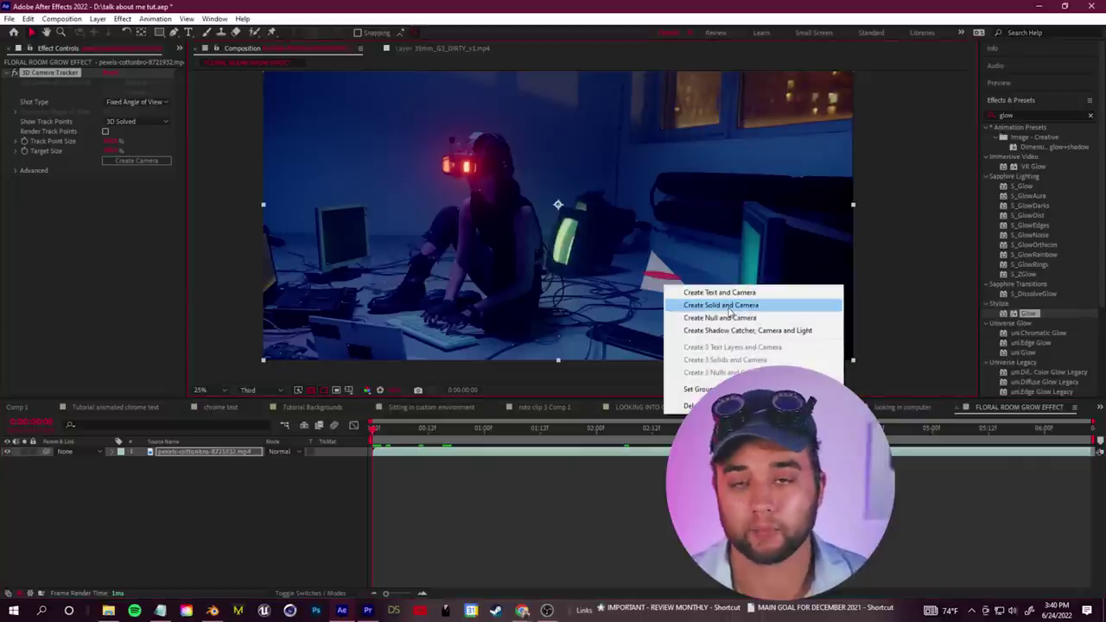
pyautogui.click(730, 310)
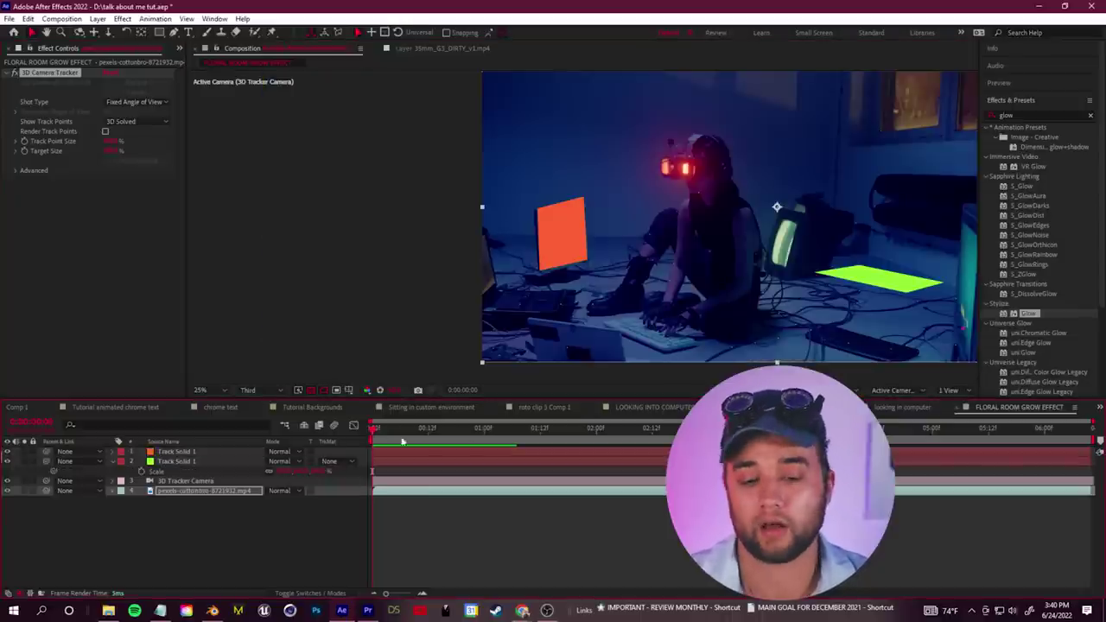
pyautogui.moveTo(382, 432); pyautogui.dragTo(288, 446)
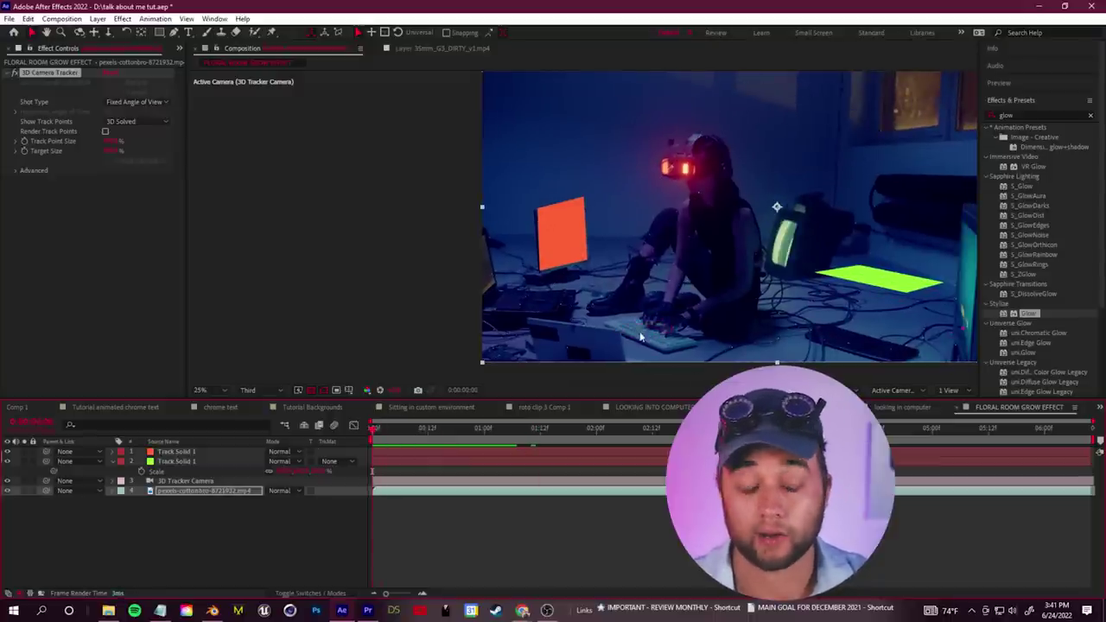
# - Create another solid from track points on the floor by the keyboard, rotate it to lie along the floor, and preview the tracking
pyautogui.rightClick(645, 336)
pyautogui.click(700, 355)
pyautogui.click(437, 516)
pyautogui.click(170, 461)
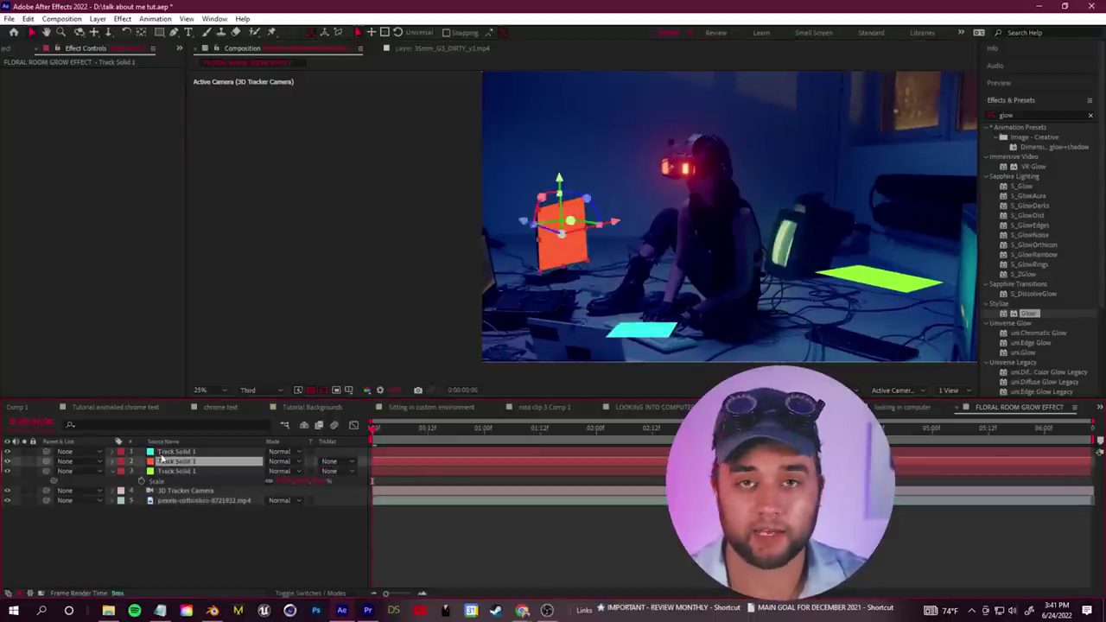
pyautogui.click(177, 452)
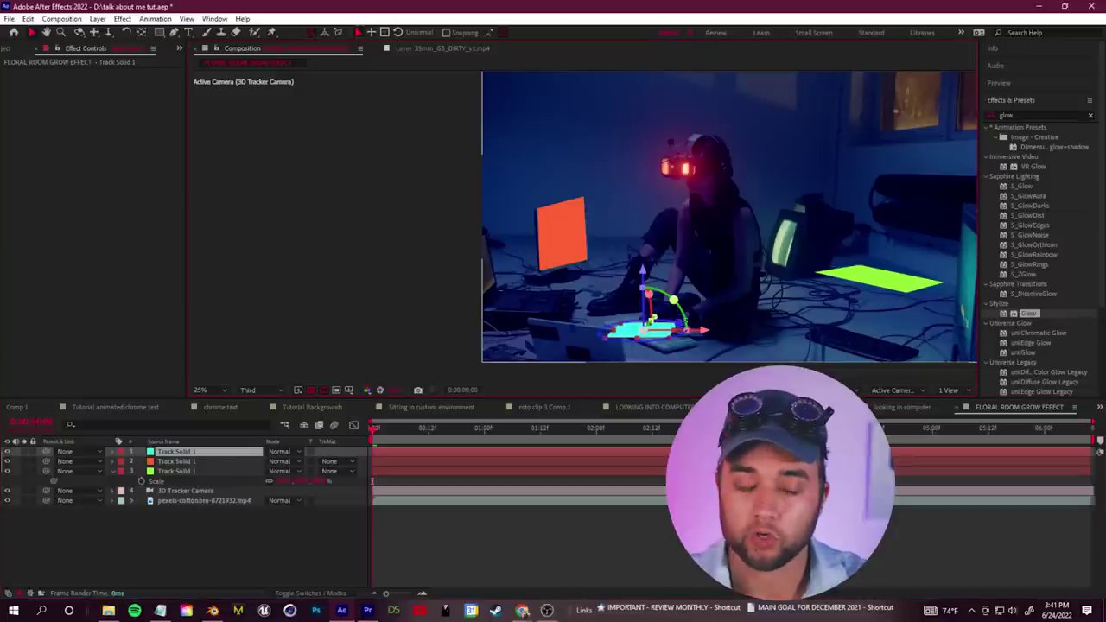
pyautogui.press('w')
pyautogui.moveTo(670, 333); pyautogui.dragTo(657, 339)
pyautogui.press('space')
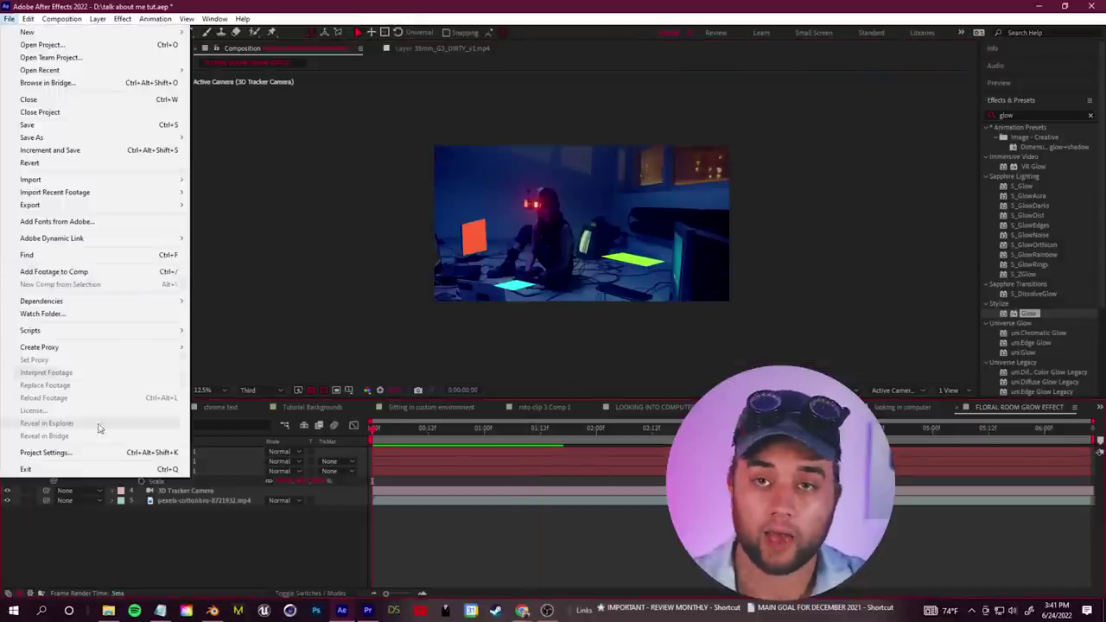
# - Export the composition as the Cinema 4D file FLORAL ROOM GROW EFFECT in the talk about me tutorial folder, and open it in Cinema 4D
pyautogui.moveTo(75, 207)
pyautogui.click(253, 243)
pyautogui.click(457, 308)
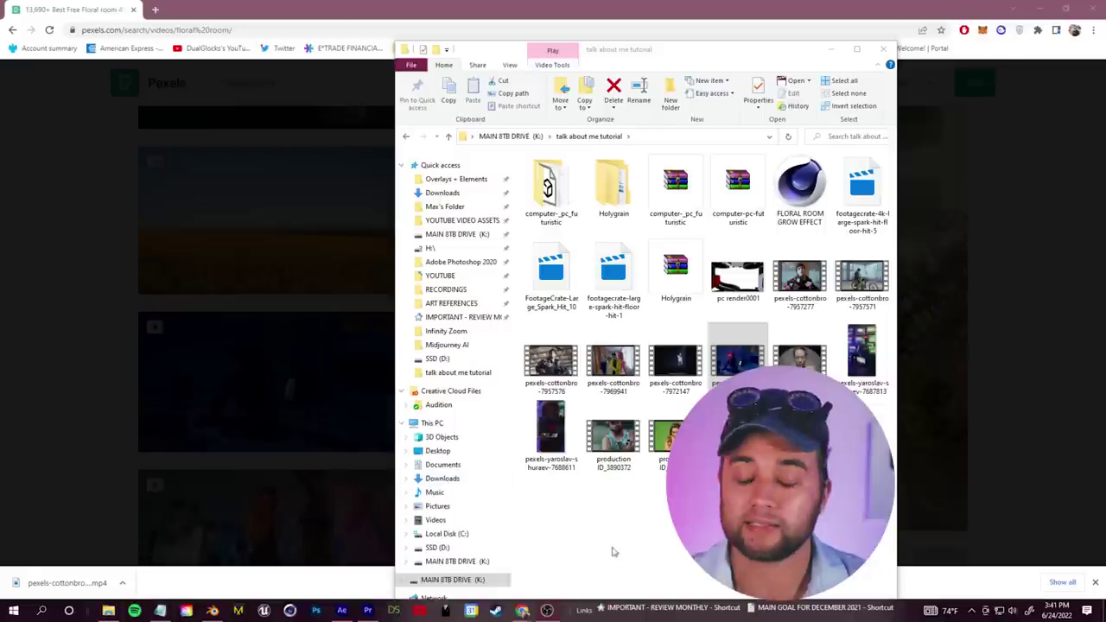
pyautogui.click(725, 59)
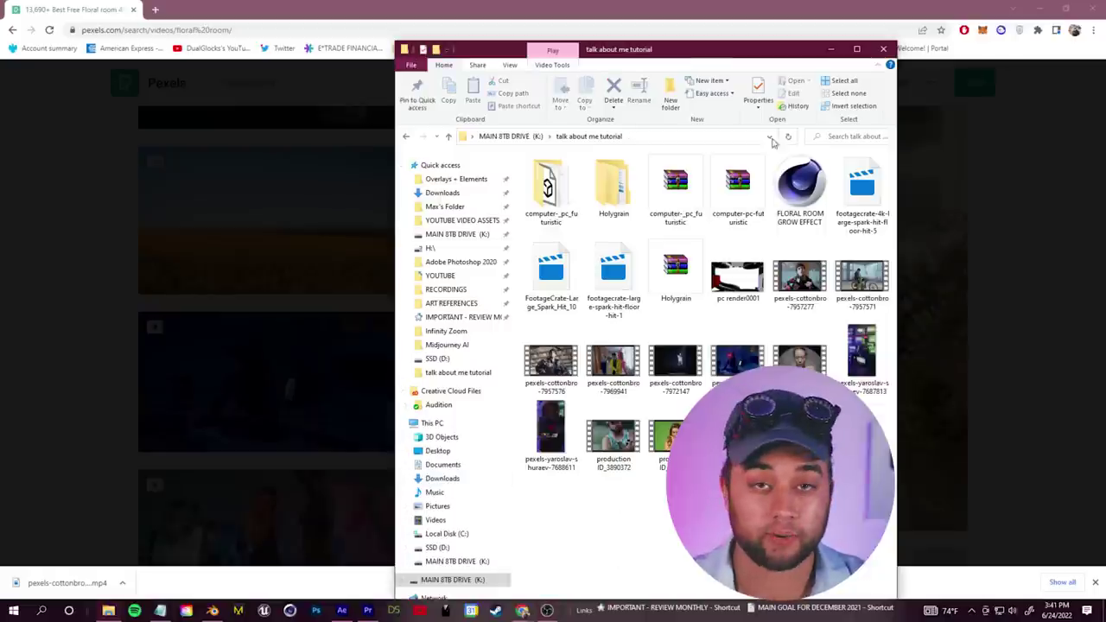
pyautogui.moveTo(724, 59); pyautogui.dragTo(540, 42)
pyautogui.click(616, 173)
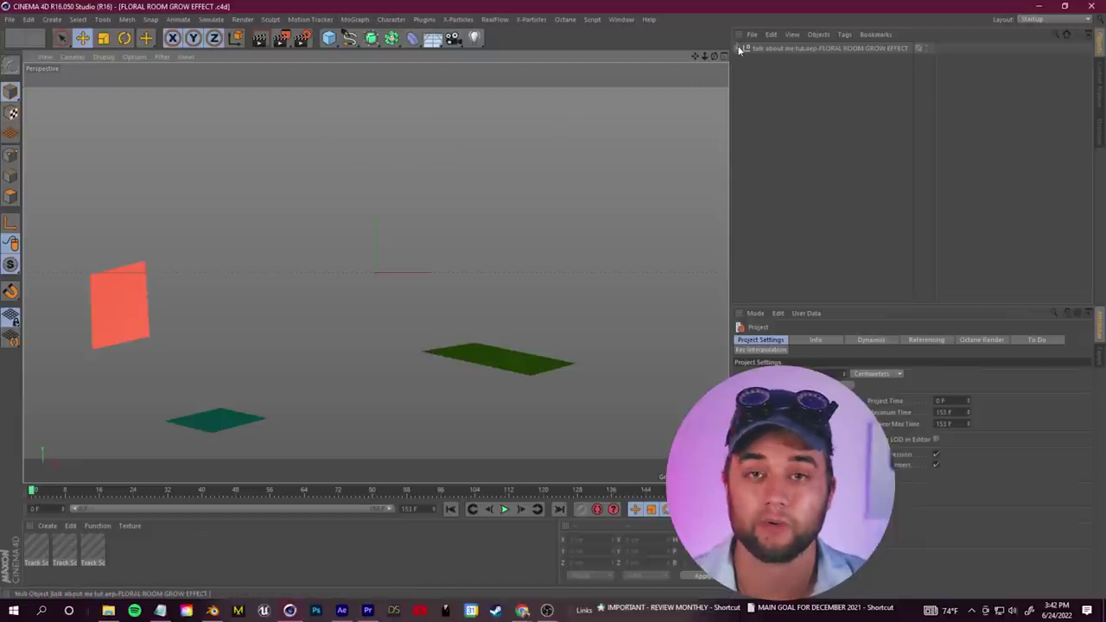
# - Expand the imported scene group, leave the tracker camera view, and play the animation to examine the camera movement around the solids
pyautogui.click(738, 49)
pyautogui.click(934, 61)
pyautogui.moveTo(705, 58); pyautogui.dragTo(375, 271)
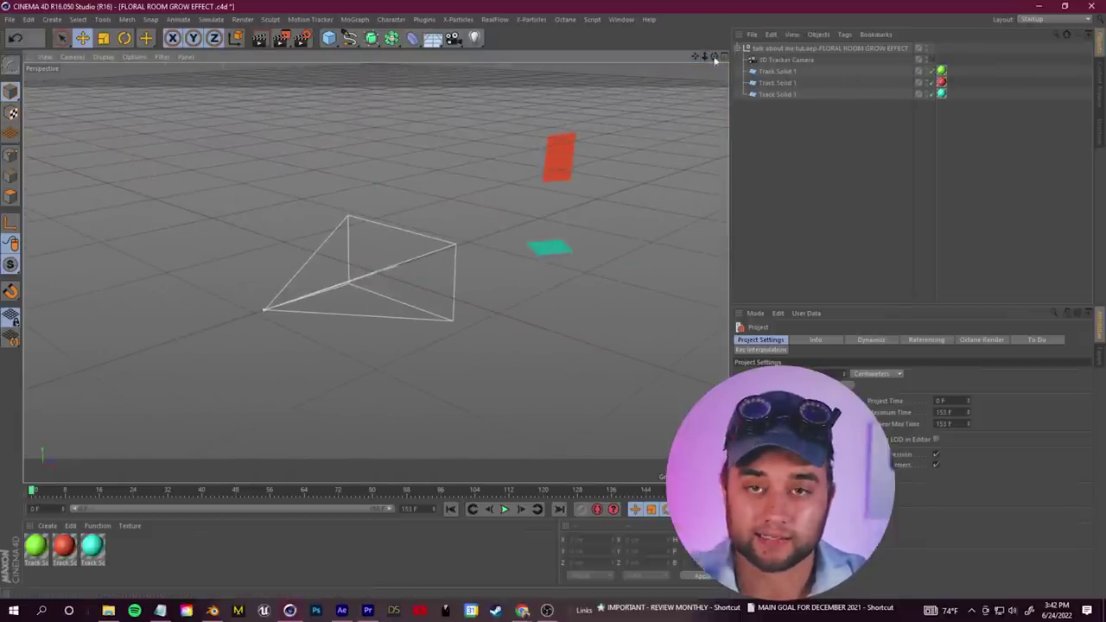
pyautogui.moveTo(714, 57); pyautogui.dragTo(375, 272)
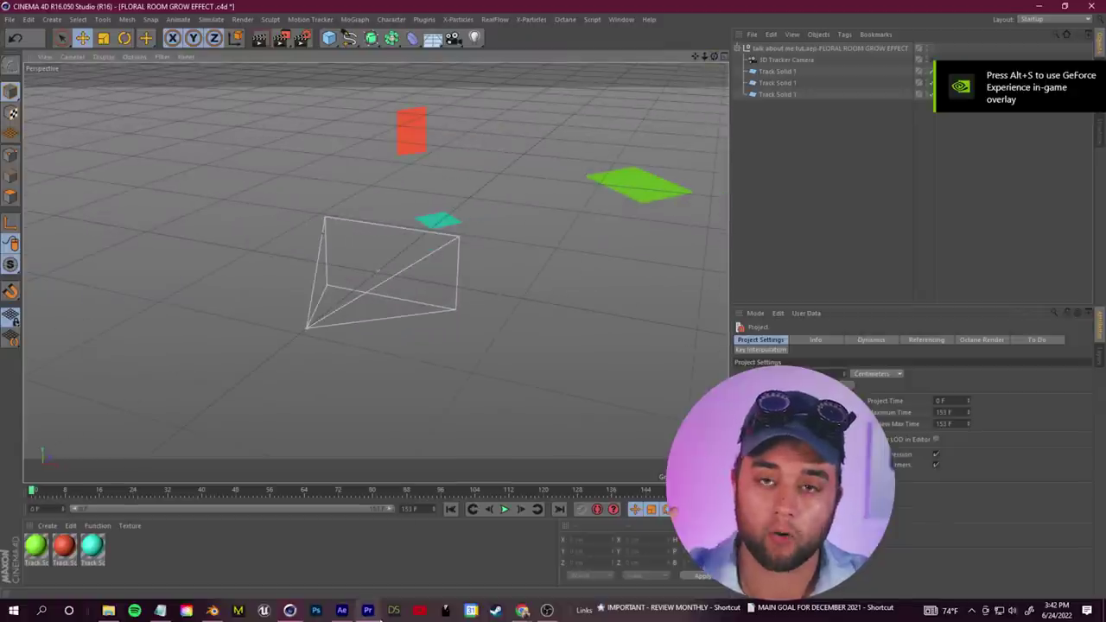
pyautogui.click(505, 510)
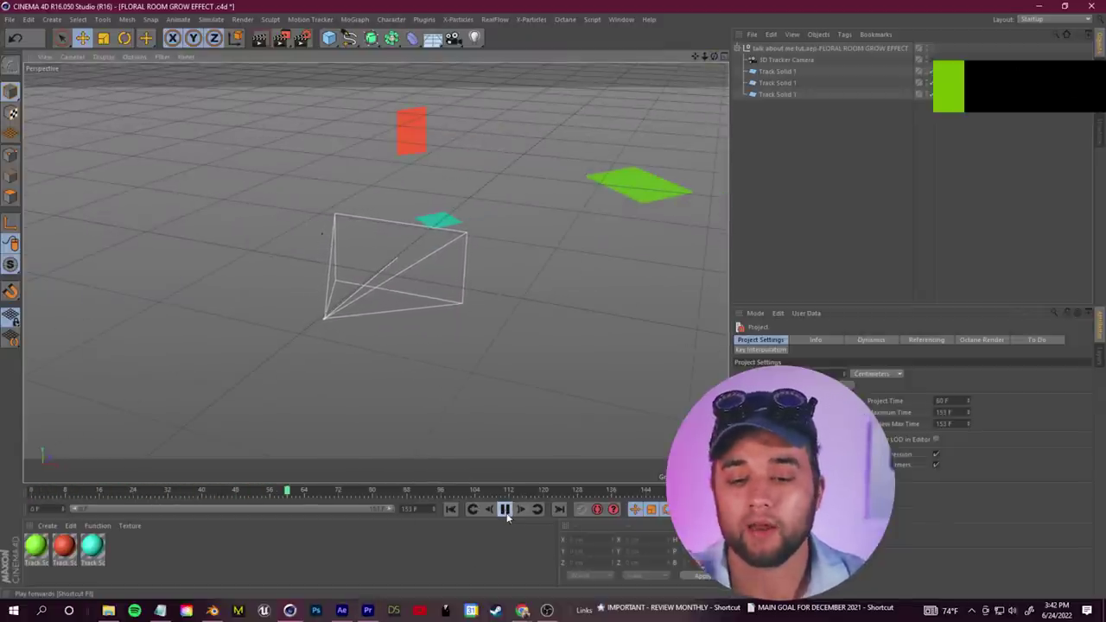
pyautogui.click(506, 510)
pyautogui.moveTo(289, 491); pyautogui.dragTo(2, 490)
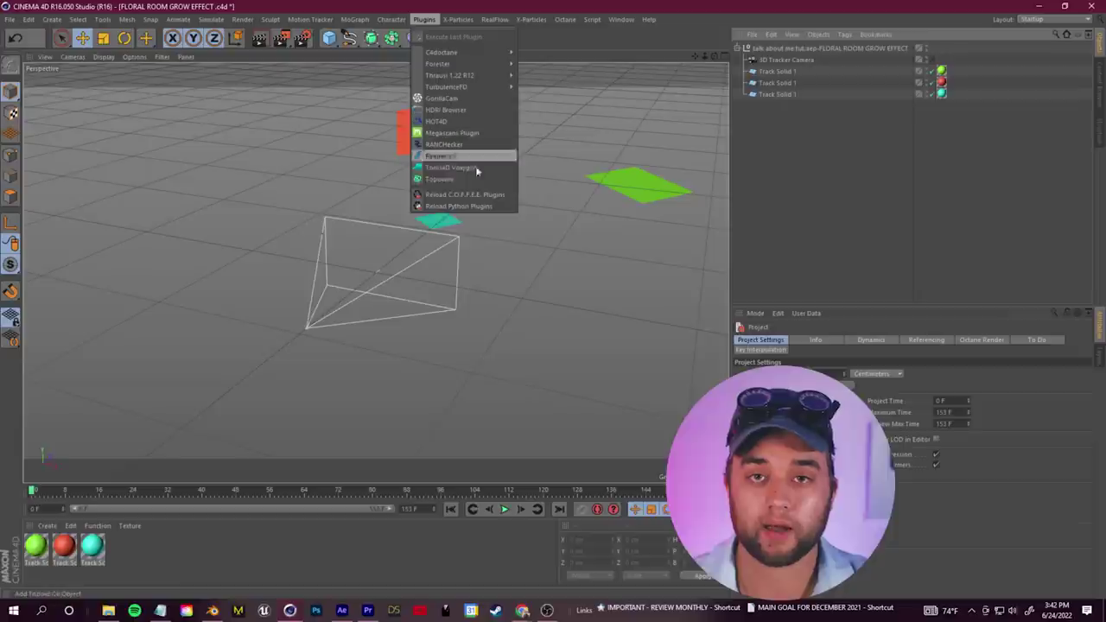
# - Add a Forester MultiFlora object and choose the Blue Stem plant from its library
pyautogui.moveTo(461, 69)
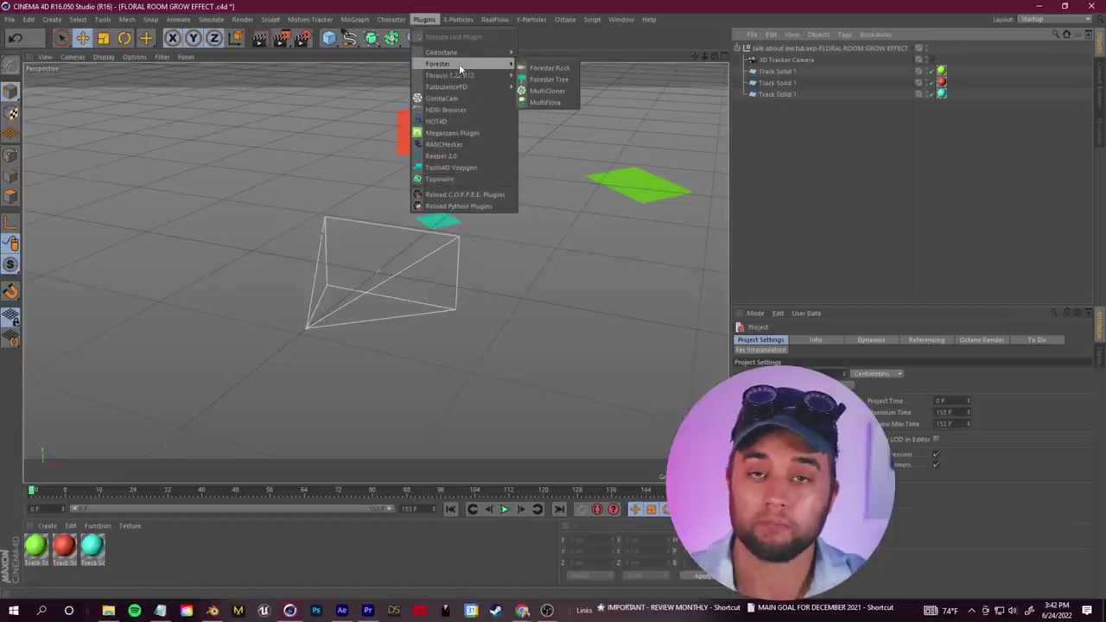
pyautogui.click(546, 102)
pyautogui.click(1006, 371)
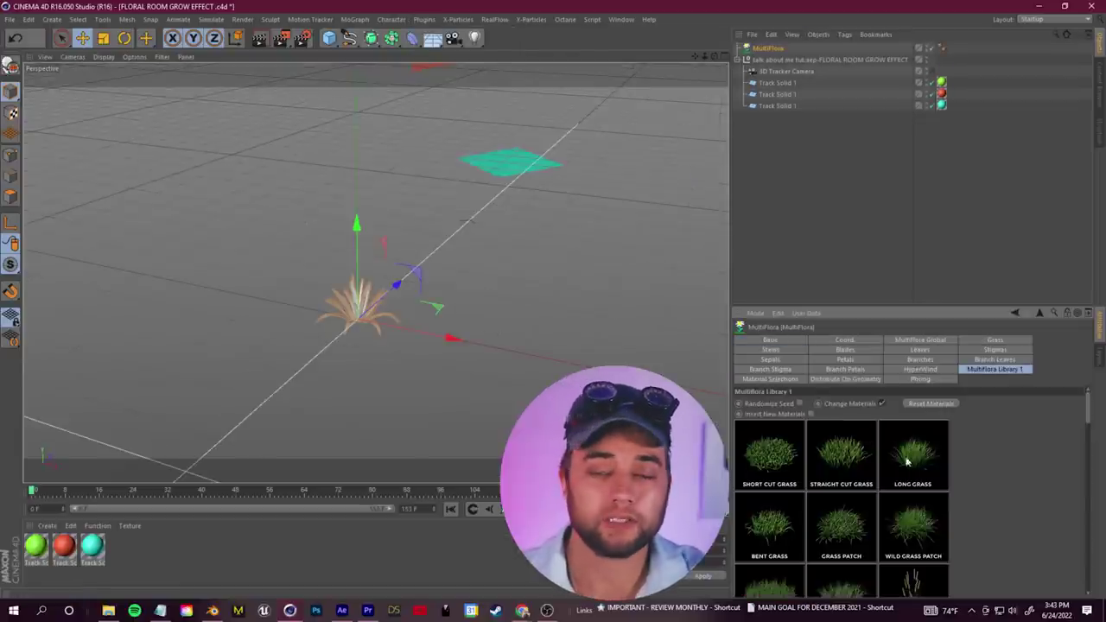
pyautogui.scroll(-12, 875, 491)
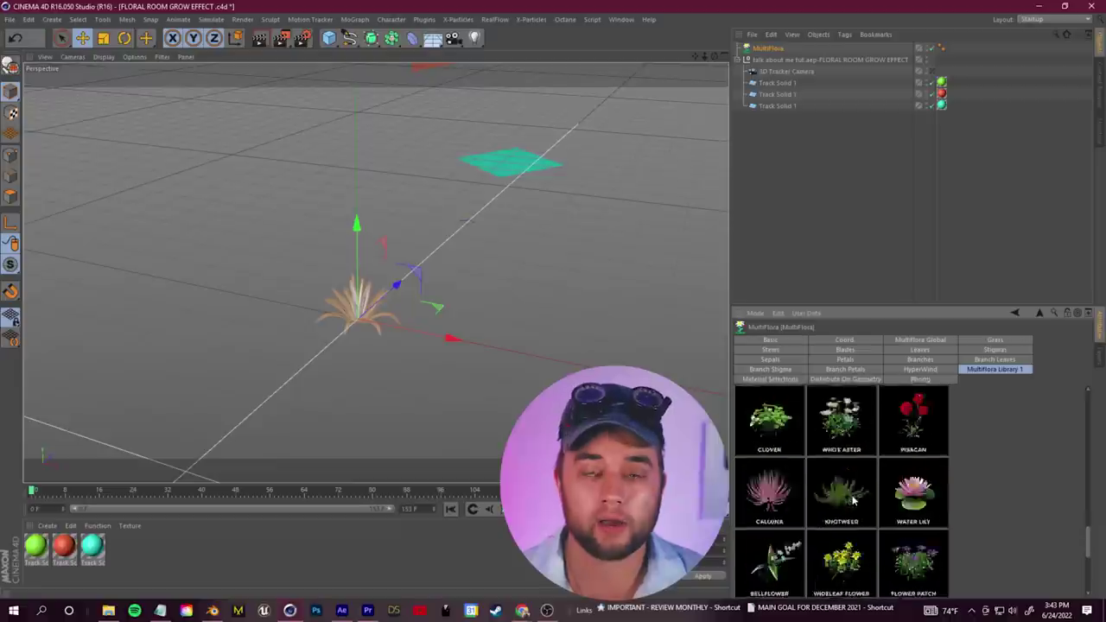
pyautogui.scroll(4, 885, 510)
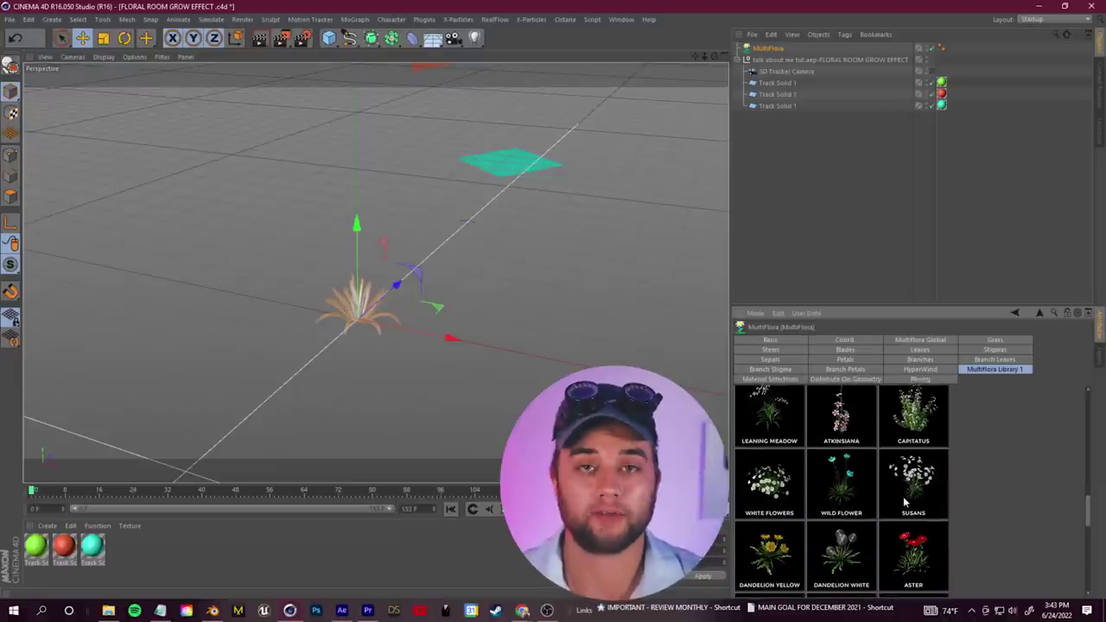
pyautogui.scroll(3, 905, 501)
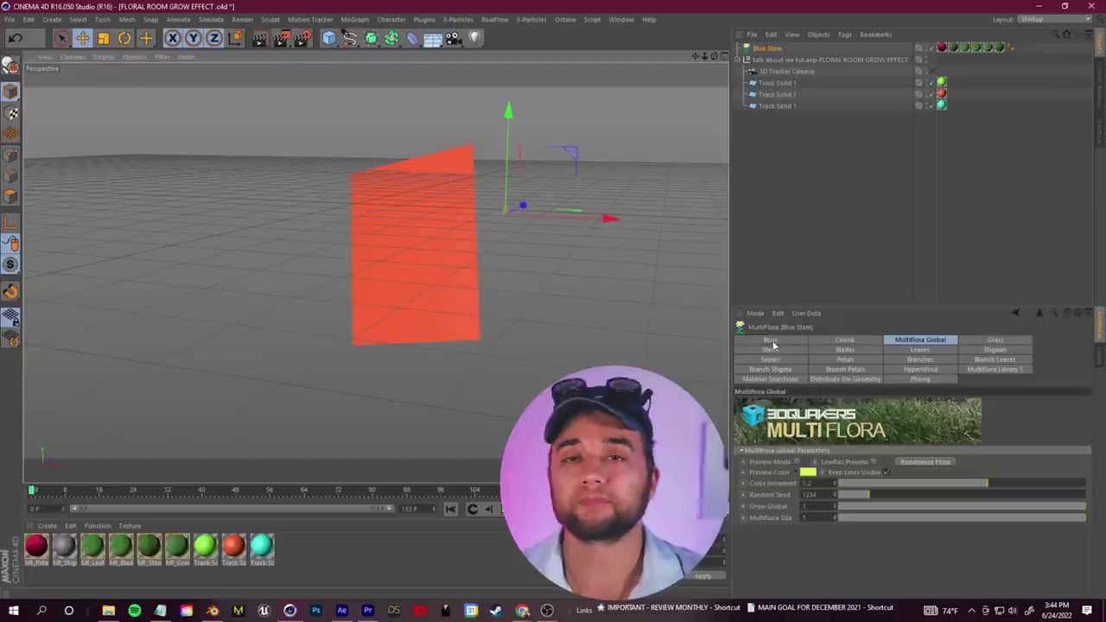
# - Set the Blue Stem's scale to 10 on all axes
pyautogui.click(860, 340)
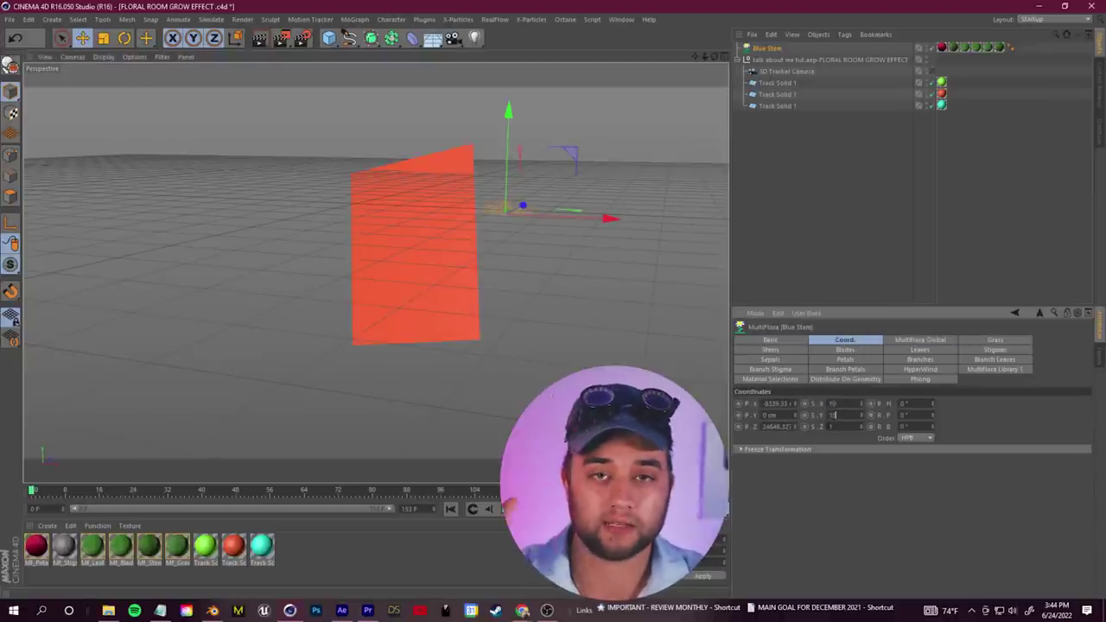
pyautogui.write('10')
pyautogui.press('Tab')
pyautogui.write('10')
pyautogui.press('Return')
# - Move the Blue Stem onto the middle of the orange track solid, checking its placement from several angles
pyautogui.moveTo(514, 277); pyautogui.dragTo(639, 346)
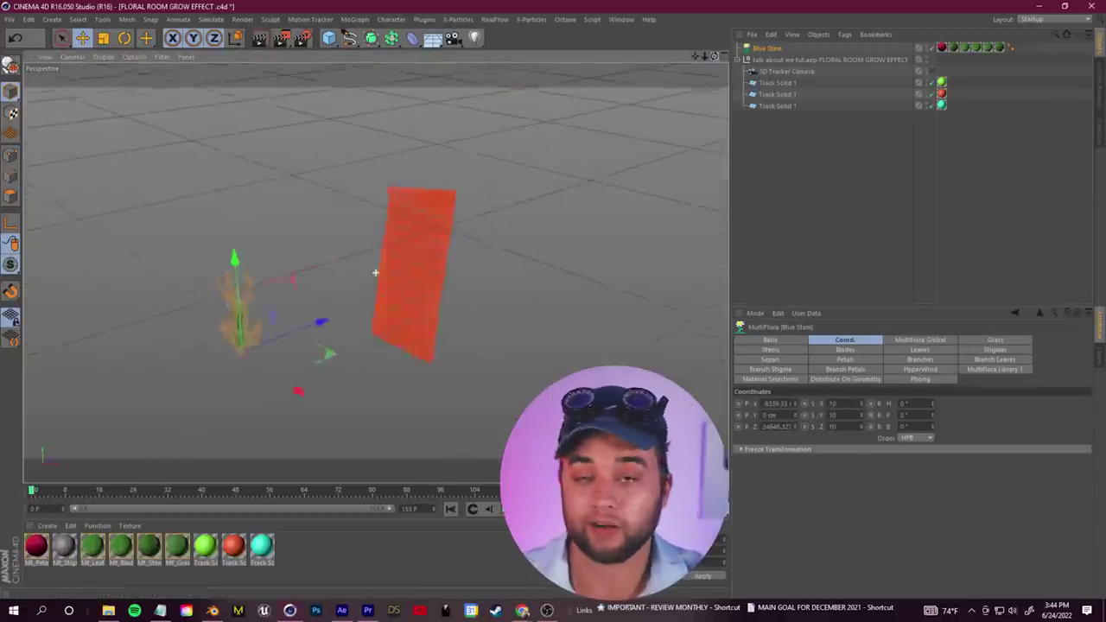
pyautogui.moveTo(361, 315); pyautogui.dragTo(465, 285)
pyautogui.moveTo(714, 57); pyautogui.dragTo(715, 59)
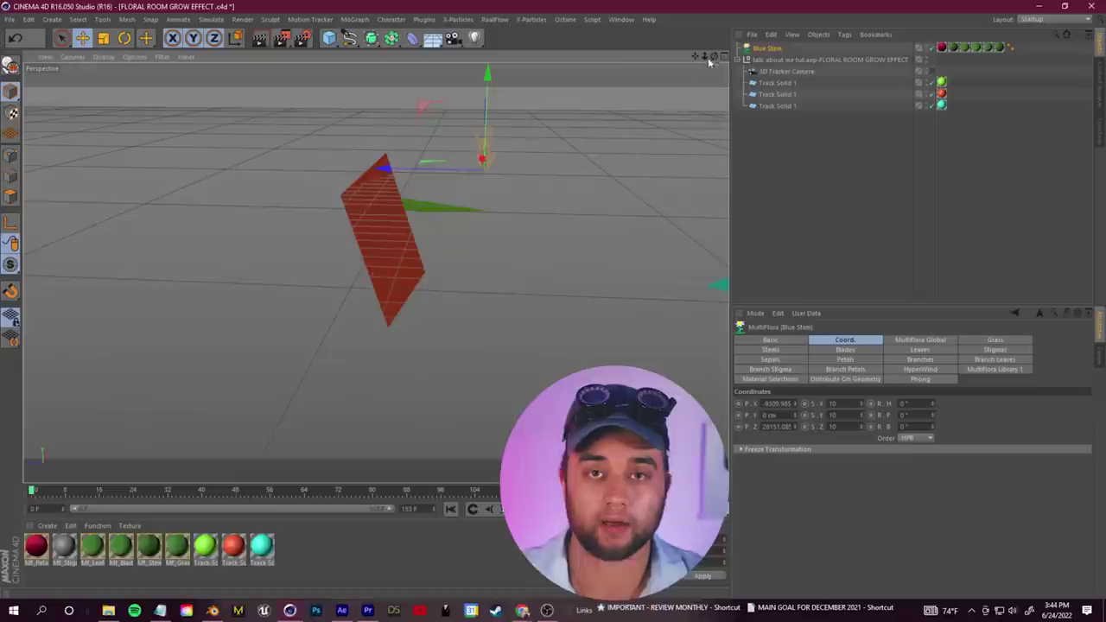
pyautogui.moveTo(486, 112); pyautogui.dragTo(486, 199)
pyautogui.moveTo(432, 254); pyautogui.dragTo(352, 250)
pyautogui.moveTo(714, 57); pyautogui.dragTo(715, 59)
pyautogui.moveTo(509, 303); pyautogui.dragTo(440, 311)
pyautogui.moveTo(714, 57); pyautogui.dragTo(714, 59)
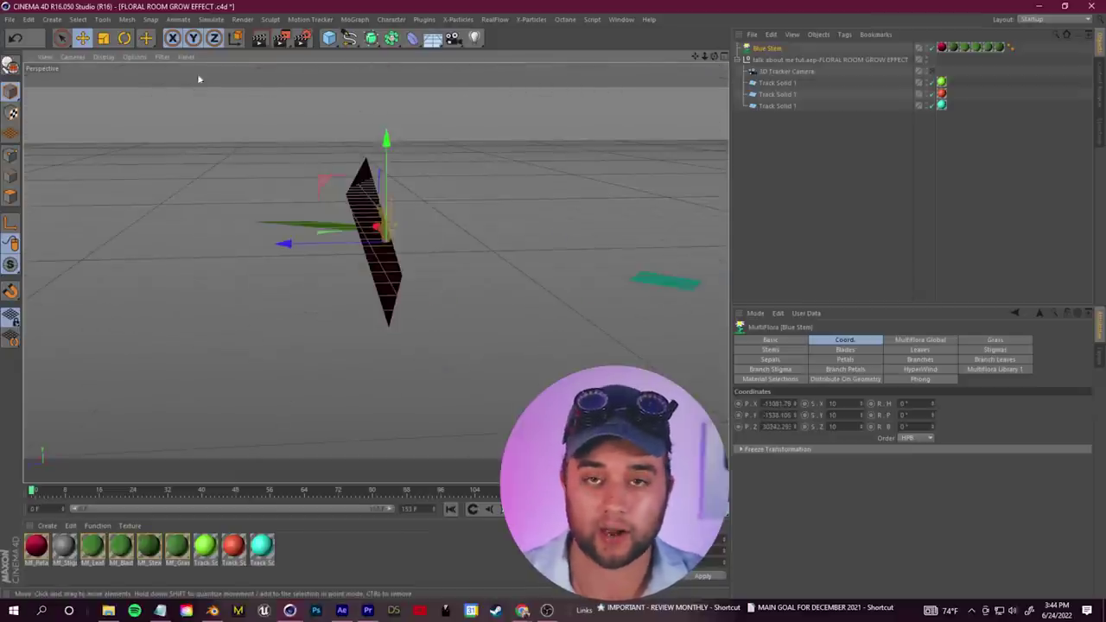
# - Tilt the Blue Stem to a pitch of about 71° so it grows outward from the orange solid
pyautogui.click(124, 38)
pyautogui.moveTo(341, 197); pyautogui.dragTo(414, 185)
pyautogui.moveTo(715, 57); pyautogui.dragTo(714, 59)
pyautogui.click(83, 38)
# - Enlarge the Blue Stem by setting its scale to 20 on all axes
pyautogui.click(766, 48)
pyautogui.moveTo(838, 404); pyautogui.dragTo(744, 400)
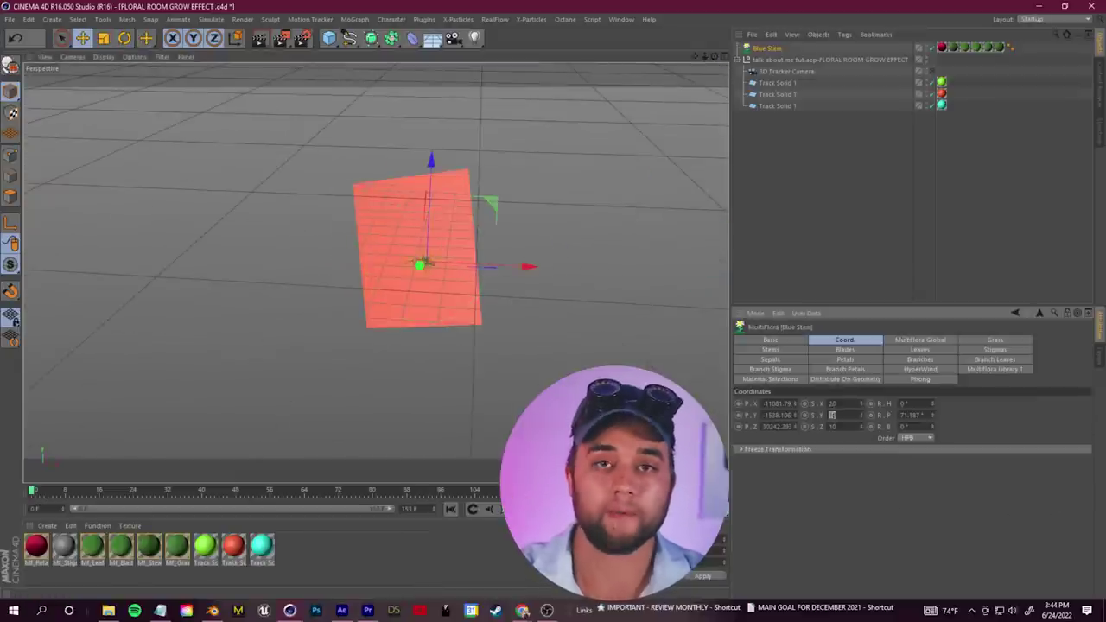
pyautogui.write('20')
pyautogui.press('Tab')
pyautogui.write('20')
# - Look through the 3D Tracker Camera and rotate the Blue Stem to line up with the orange solid
pyautogui.scroll(3, 430, 262)
pyautogui.moveTo(715, 57); pyautogui.dragTo(714, 58)
pyautogui.click(920, 339)
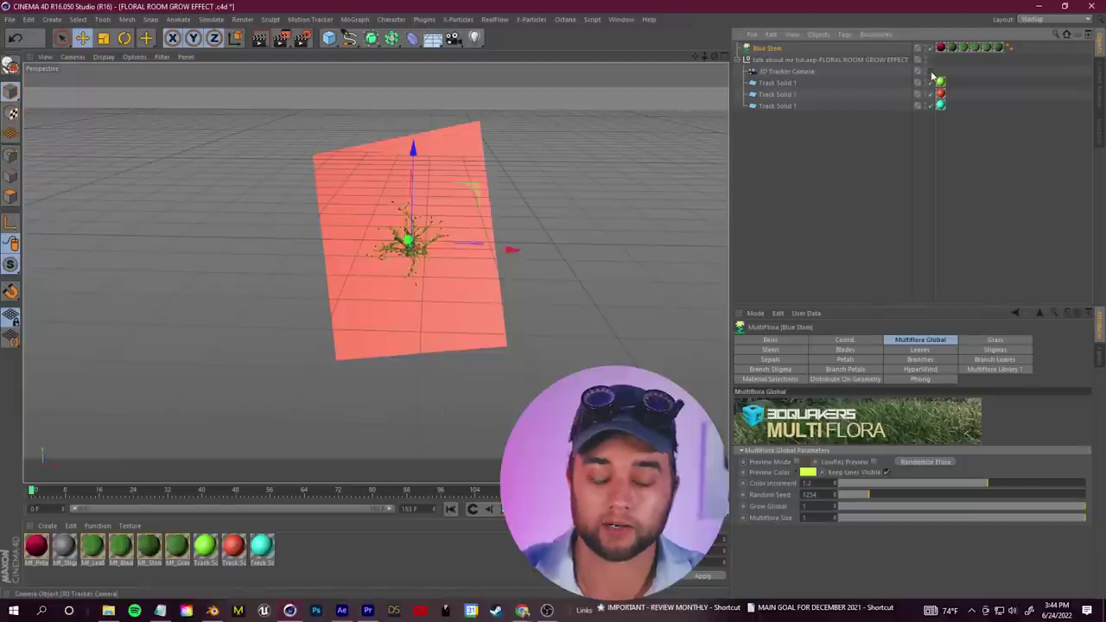
pyautogui.click(931, 74)
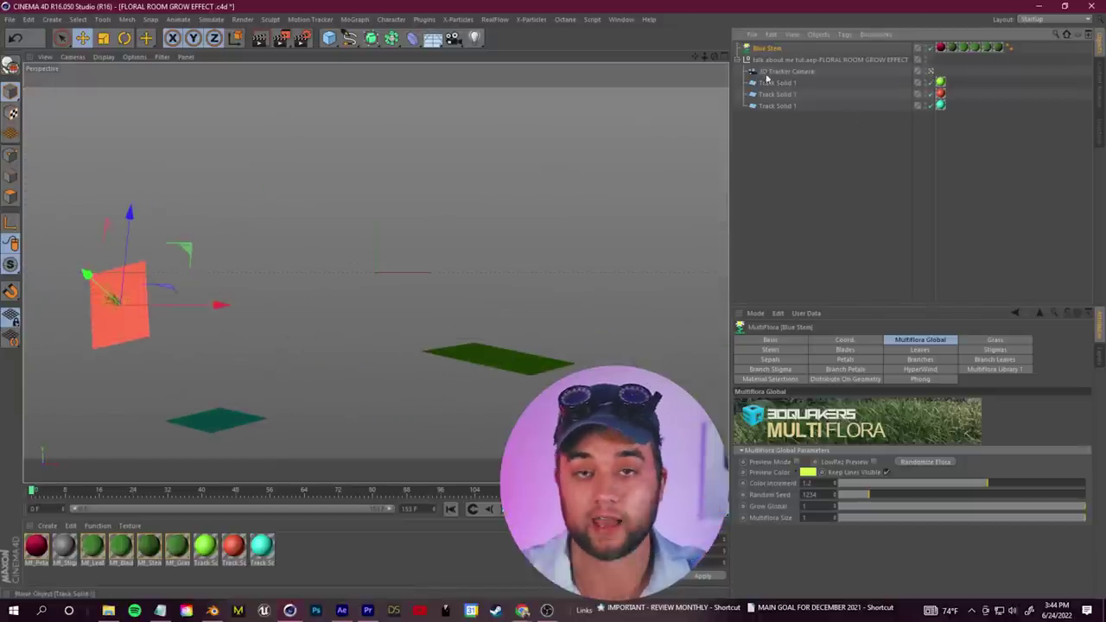
pyautogui.click(125, 37)
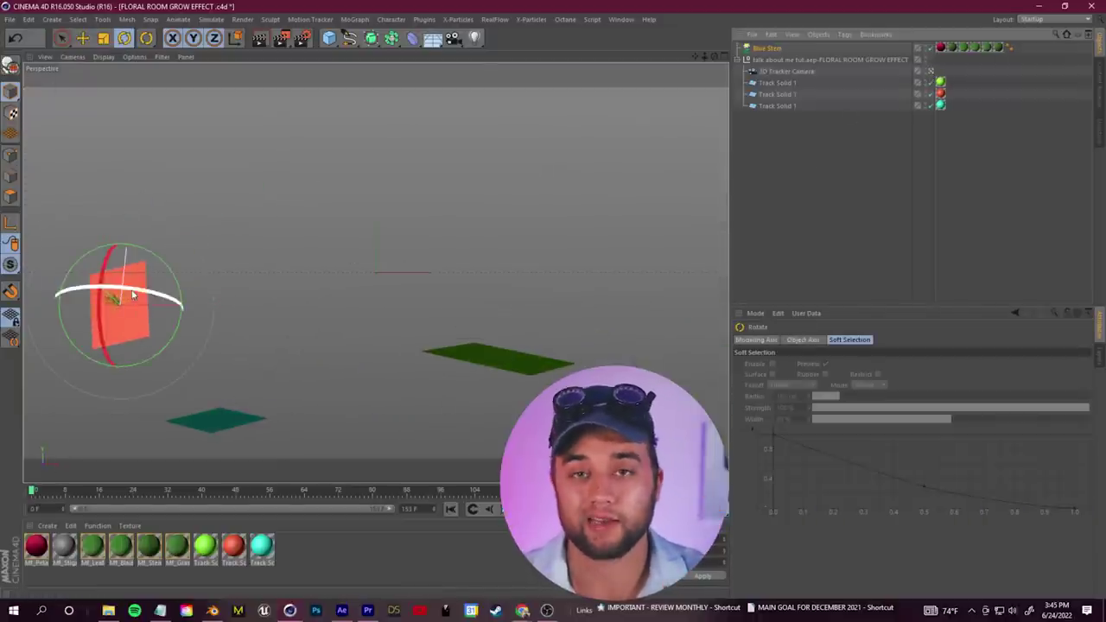
pyautogui.moveTo(159, 300); pyautogui.dragTo(158, 300)
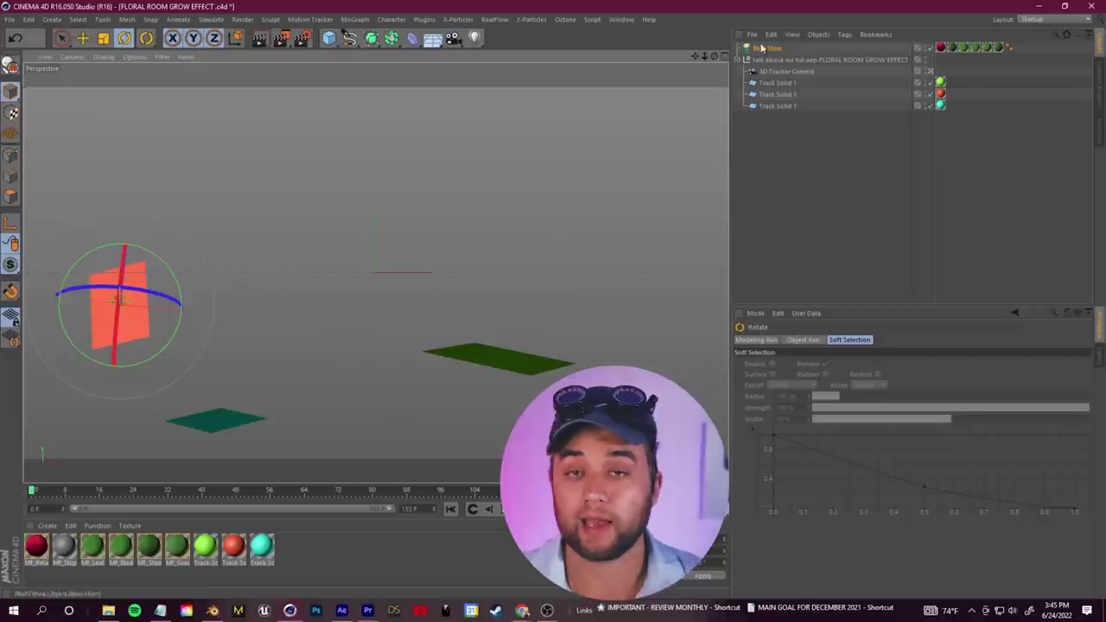
pyautogui.press('e')
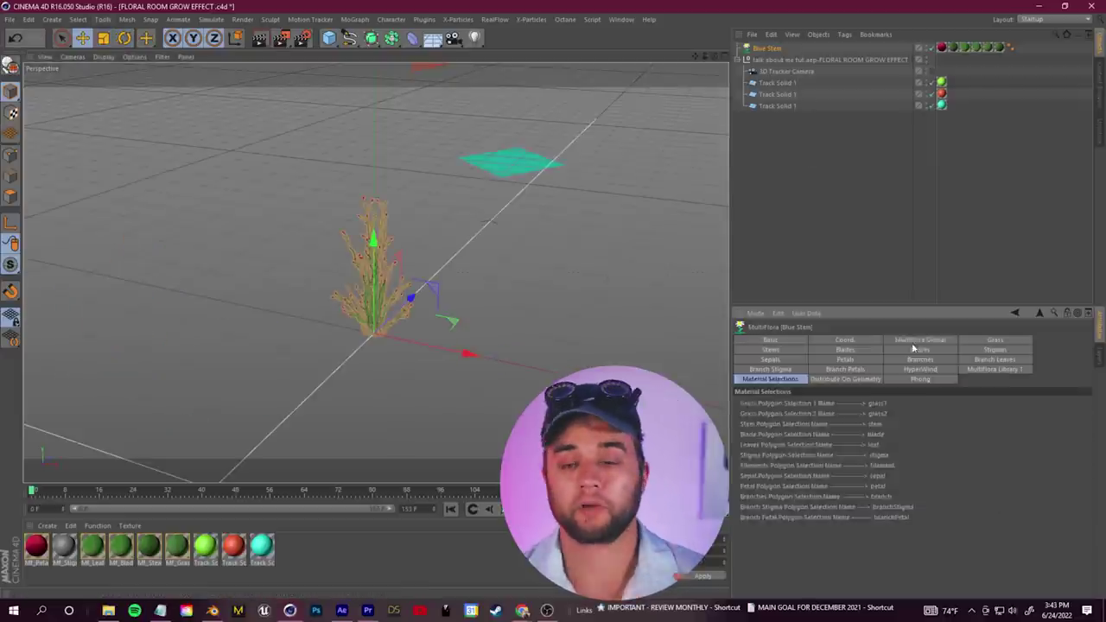
# - Try out the Blue Stem's global growth and size settings, and undo the trial change
pyautogui.click(918, 341)
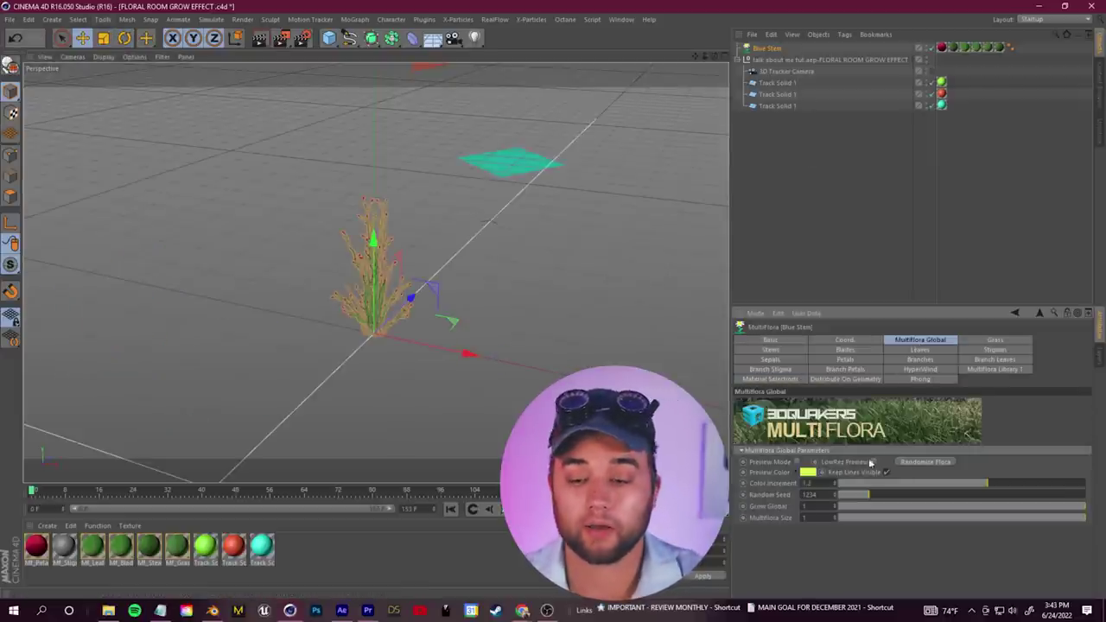
pyautogui.moveTo(912, 519); pyautogui.dragTo(1084, 509)
pyautogui.hotkey('ctrl', 'z')
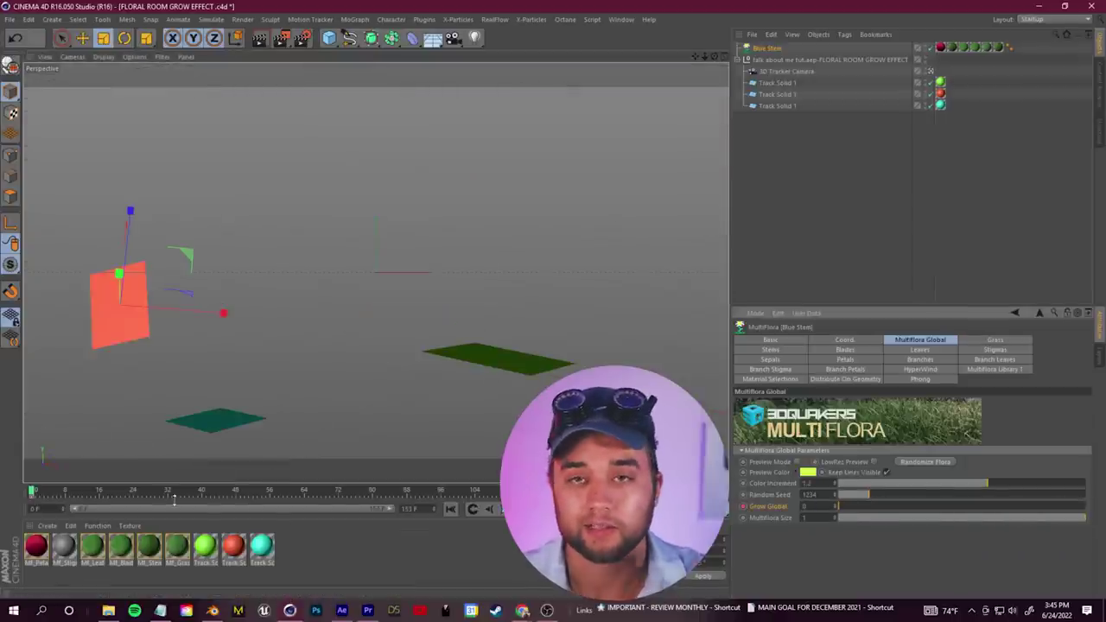
# - Set the Blue Stem's Grow Global to 1 near the end of the timeline for its growth animation, and scrub to check it
pyautogui.moveTo(34, 492); pyautogui.dragTo(596, 511)
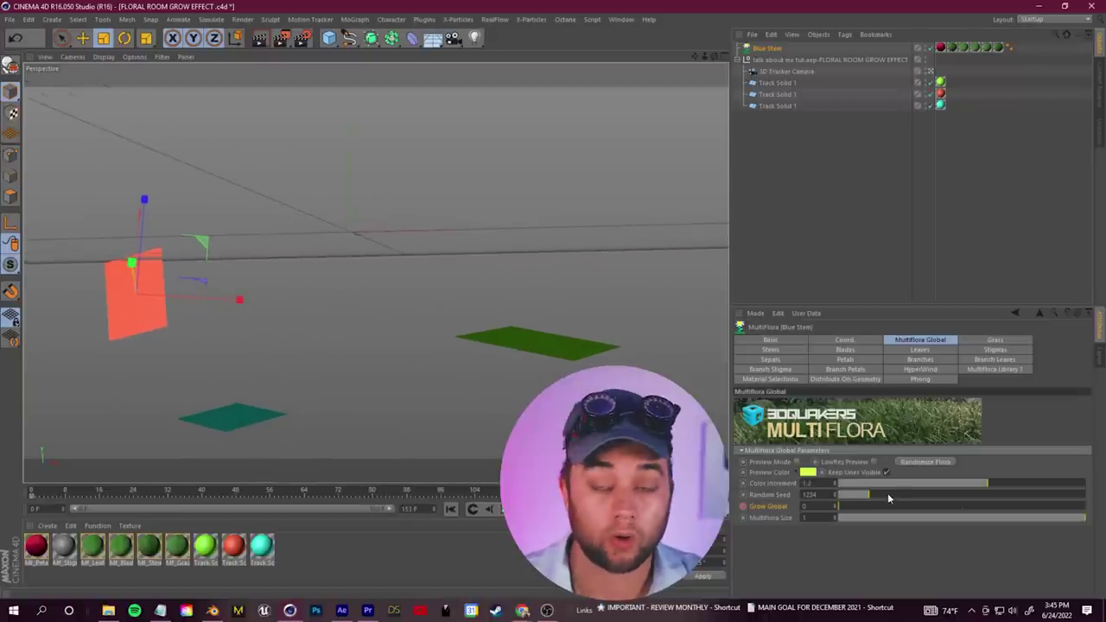
pyautogui.moveTo(889, 506); pyautogui.dragTo(1103, 515)
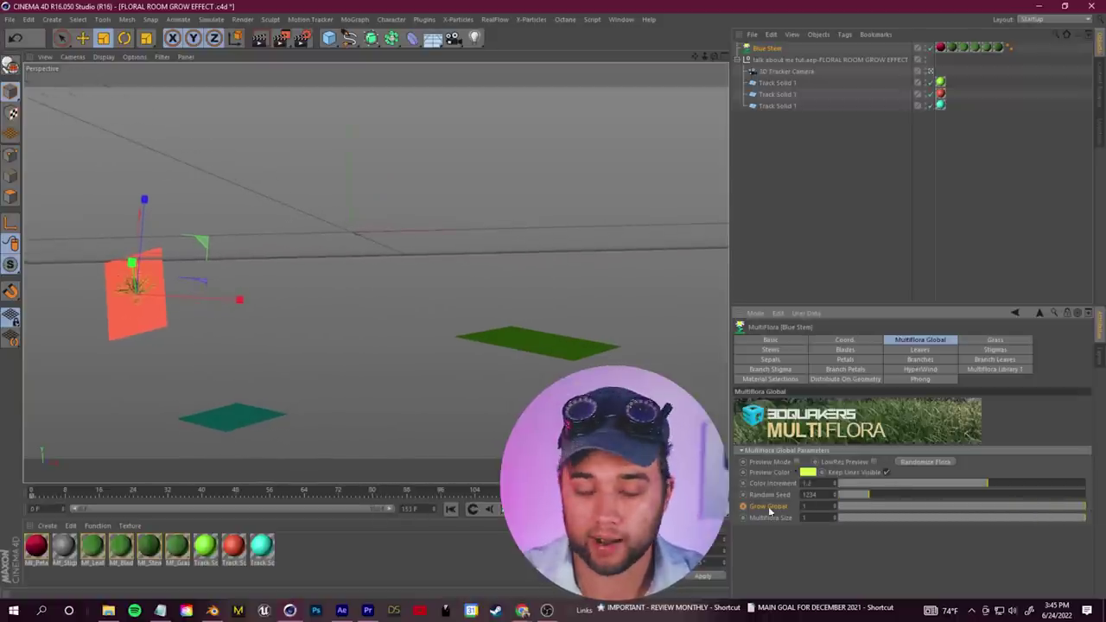
pyautogui.moveTo(665, 493); pyautogui.dragTo(553, 514)
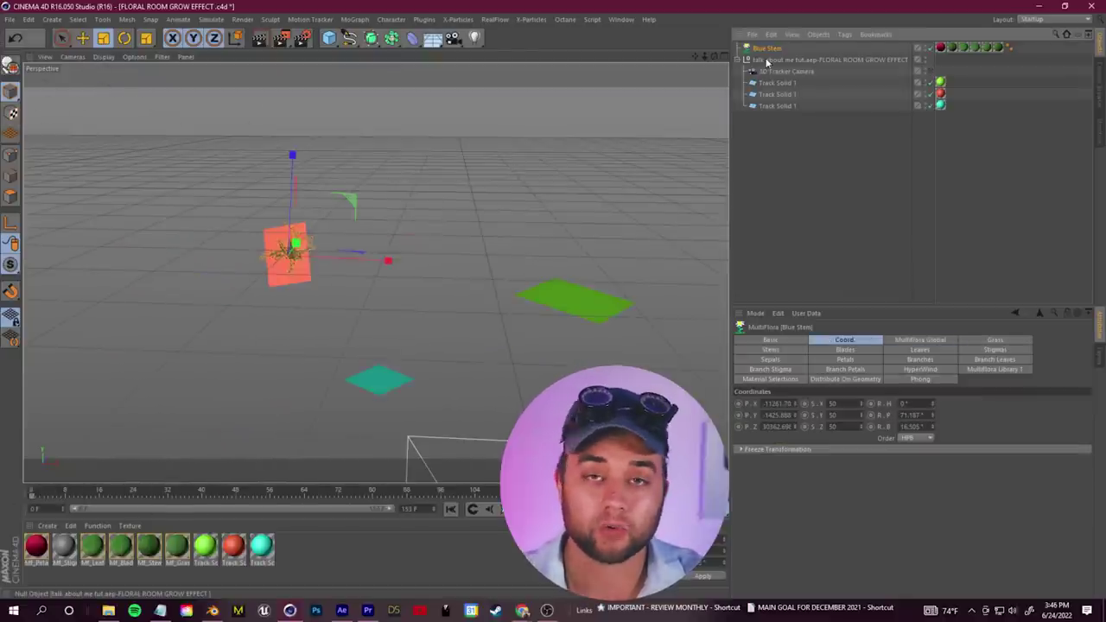
# - Duplicate the Blue Stem and change the copy to the Pisacan flower from the MultiFlora library
pyautogui.hotkey('ctrl', 'v')
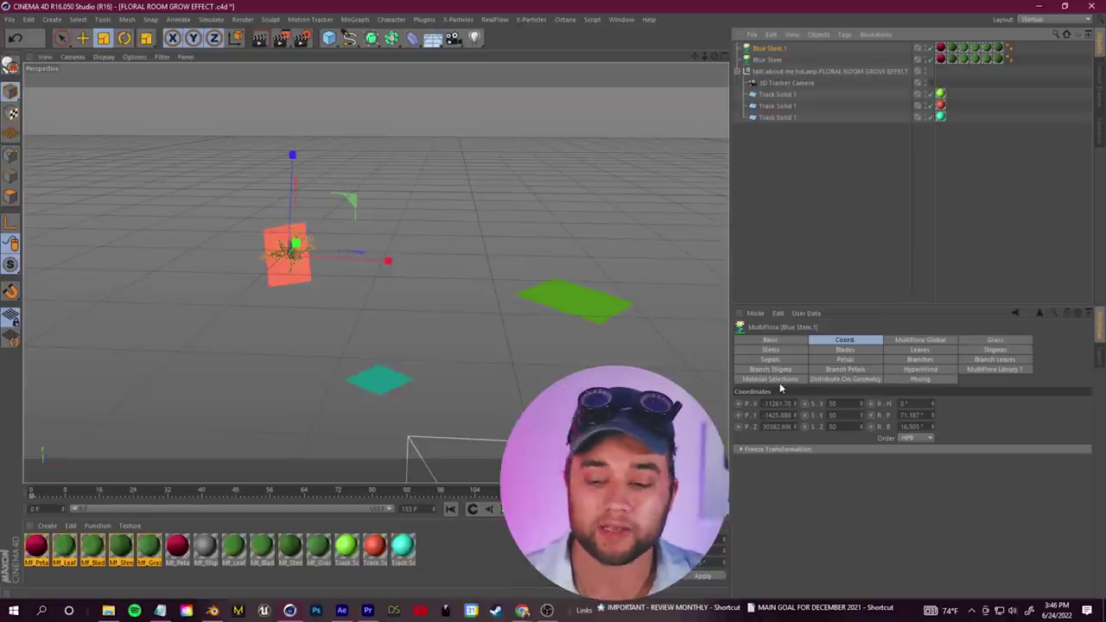
pyautogui.click(989, 370)
pyautogui.scroll(-3, 957, 506)
pyautogui.scroll(-5, 958, 501)
pyautogui.click(920, 480)
# - Rotate the Pisacan flower so that it stands upright
pyautogui.click(83, 38)
pyautogui.click(292, 210)
pyautogui.click(124, 38)
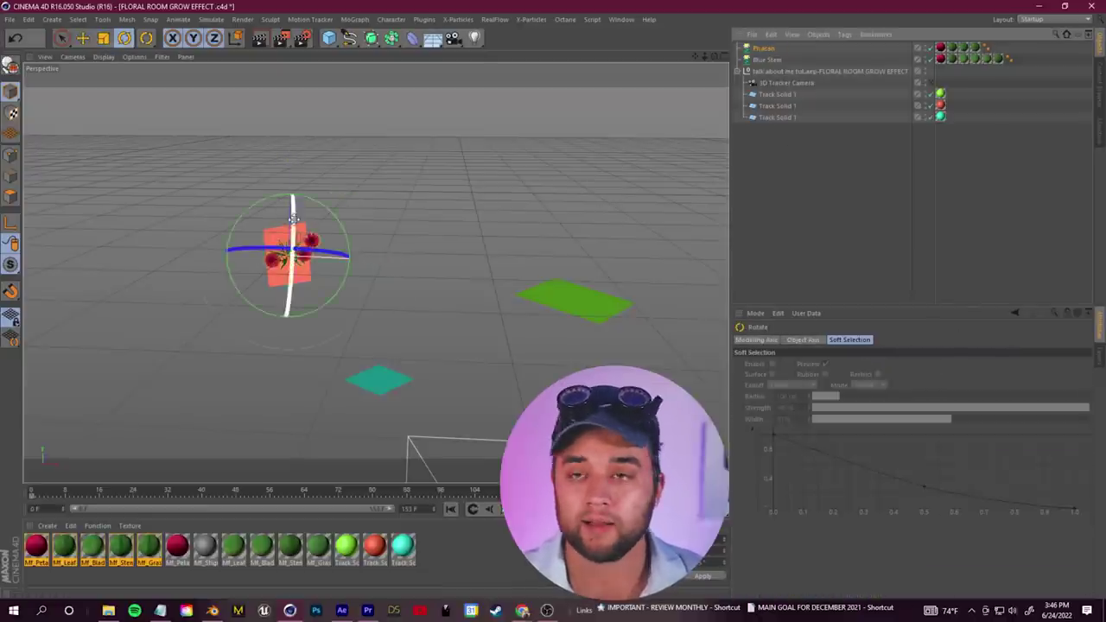
pyautogui.moveTo(294, 219); pyautogui.dragTo(295, 164)
pyautogui.press('e')
# - Move the Pisacan flower onto the centre of the teal floor solid, checking its placement from several angles
pyautogui.moveTo(283, 279); pyautogui.dragTo(420, 279)
pyautogui.moveTo(242, 264); pyautogui.dragTo(508, 281)
pyautogui.moveTo(509, 281); pyautogui.dragTo(363, 260)
pyautogui.moveTo(493, 340); pyautogui.dragTo(572, 337)
pyautogui.moveTo(715, 57); pyautogui.dragTo(683, 130)
pyautogui.moveTo(583, 213); pyautogui.dragTo(585, 245)
pyautogui.moveTo(715, 56)
pyautogui.mouseDown()
pyautogui.moveTo(743, 26)
pyautogui.moveTo(722, 44)
pyautogui.mouseUp()
pyautogui.moveTo(489, 242); pyautogui.dragTo(489, 259)
pyautogui.moveTo(574, 341); pyautogui.dragTo(563, 340)
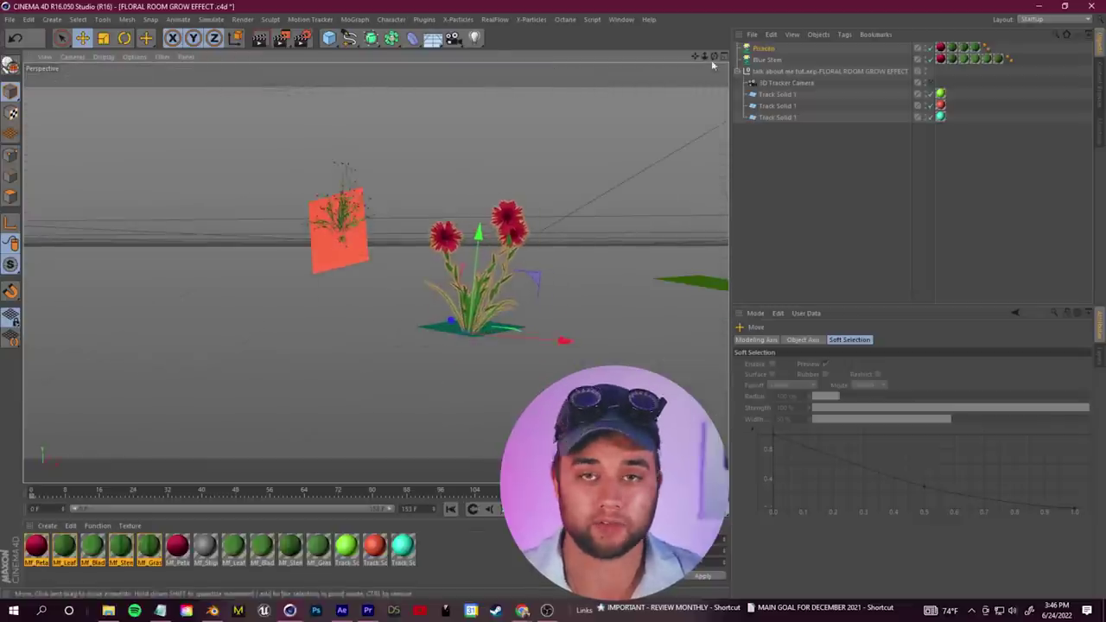
# - Fine-tune the Pisacan flower's rotation on the teal solid and check it from the 3D Tracker Camera
pyautogui.moveTo(715, 56); pyautogui.dragTo(721, 86)
pyautogui.press('r')
pyautogui.moveTo(531, 323); pyautogui.dragTo(509, 326)
pyautogui.press('e')
pyautogui.moveTo(714, 56); pyautogui.dragTo(657, 39)
# - Duplicate the Pisacan flower and change the copy to the Sunflower from the MultiFlora library
pyautogui.click(772, 50)
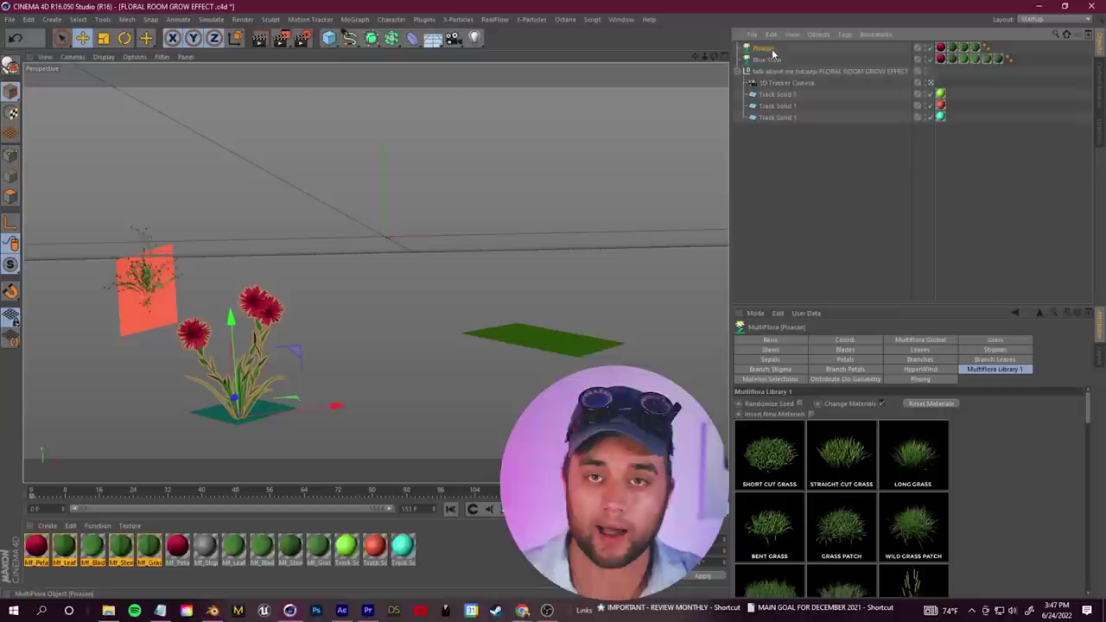
pyautogui.hotkey('ctrl', 'c')
pyautogui.hotkey('ctrl', 'v')
pyautogui.scroll(-10, 873, 519)
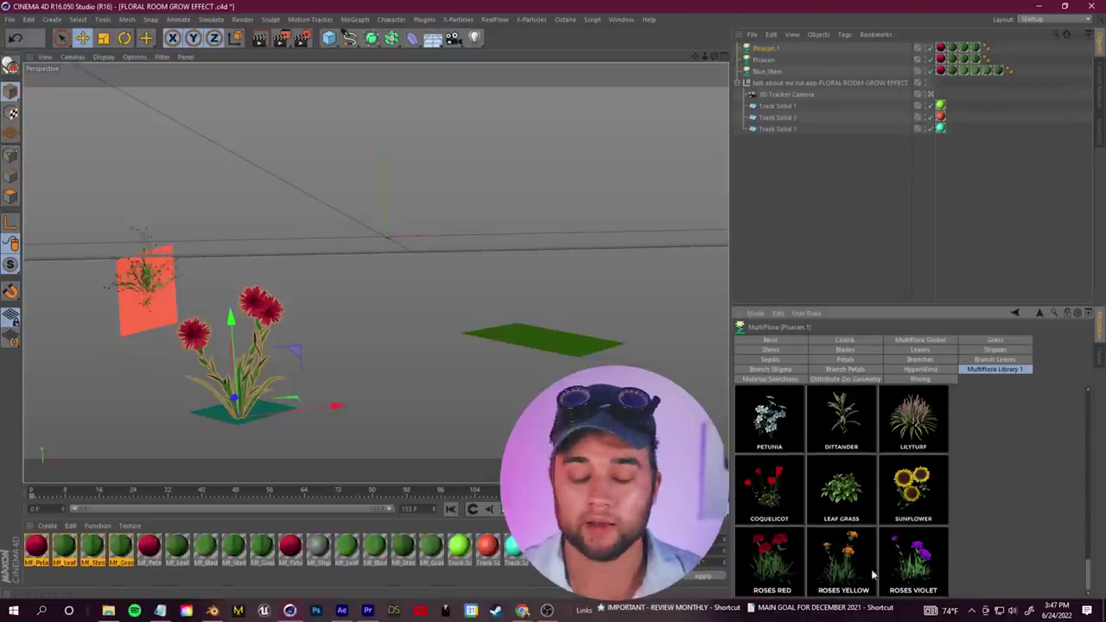
pyautogui.click(914, 491)
# - Move the sunflower onto the green floor solid, play through the growth from the 3D Tracker Camera, and save the project
pyautogui.moveTo(530, 322); pyautogui.dragTo(285, 298)
pyautogui.moveTo(269, 311); pyautogui.dragTo(221, 319)
pyautogui.click(931, 94)
pyautogui.moveTo(33, 492); pyautogui.dragTo(605, 508)
pyautogui.click(945, 148)
pyautogui.hotkey('ctrl', 's')
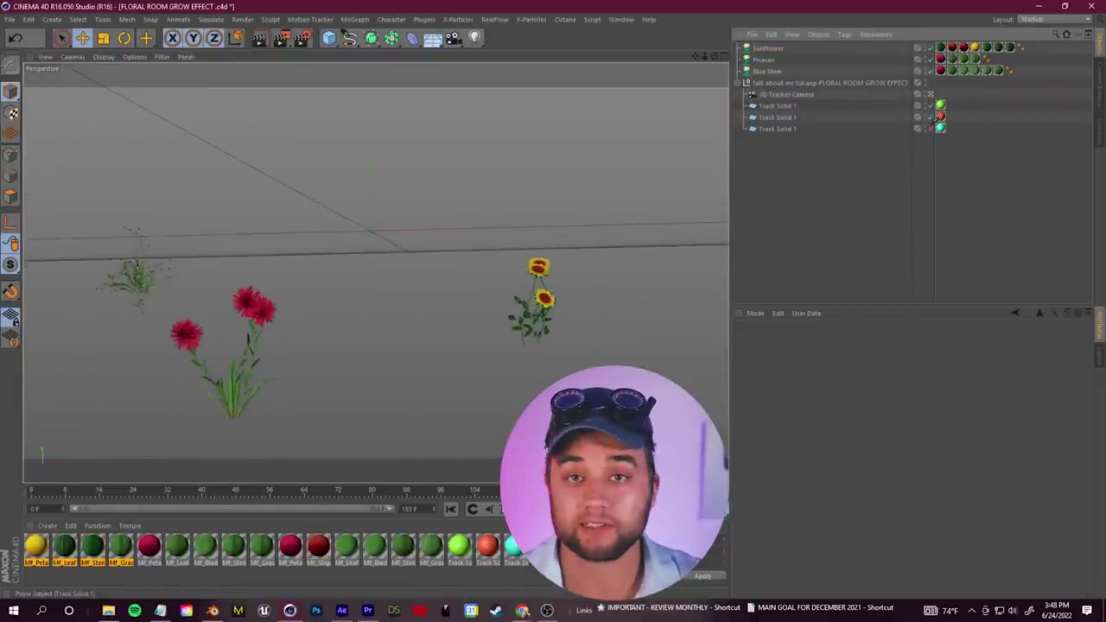
# - Dock the Octane Live Viewer beside the perspective view and start a live render of the scene
pyautogui.click(565, 20)
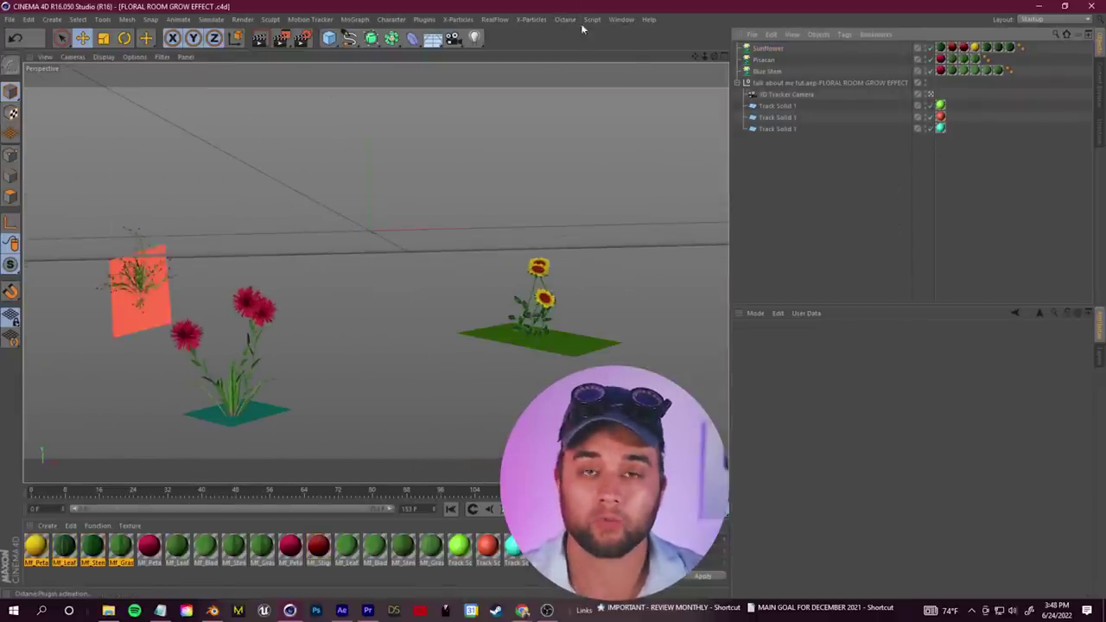
pyautogui.moveTo(285, 7); pyautogui.dragTo(562, 164)
pyautogui.moveTo(294, 182); pyautogui.dragTo(724, 121)
pyautogui.click(387, 82)
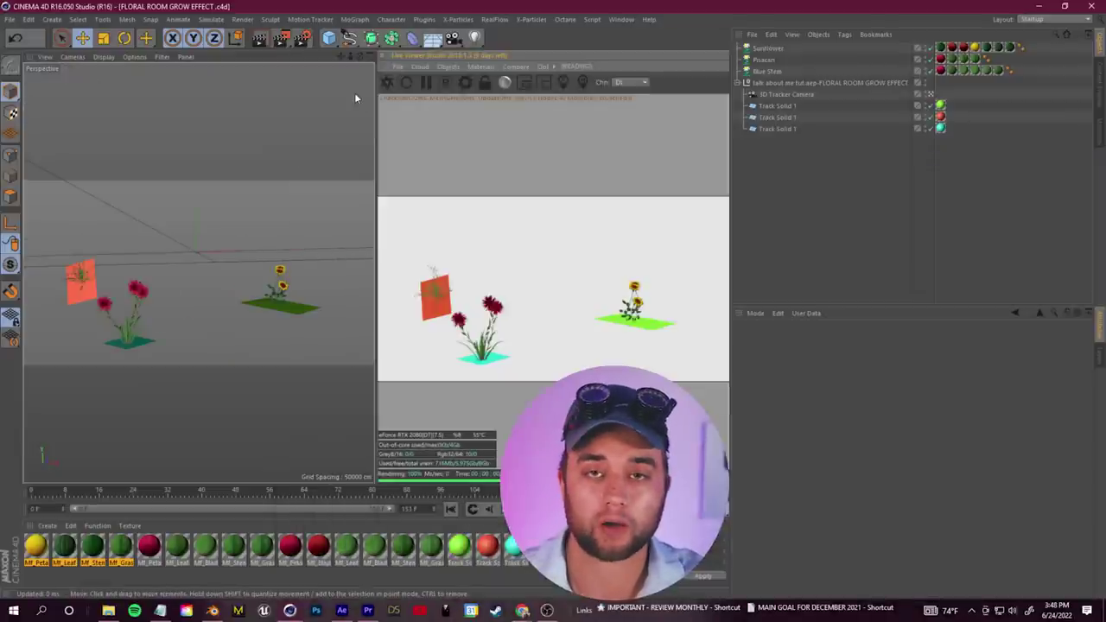
# - Create a new Octane material and select it
pyautogui.click(47, 525)
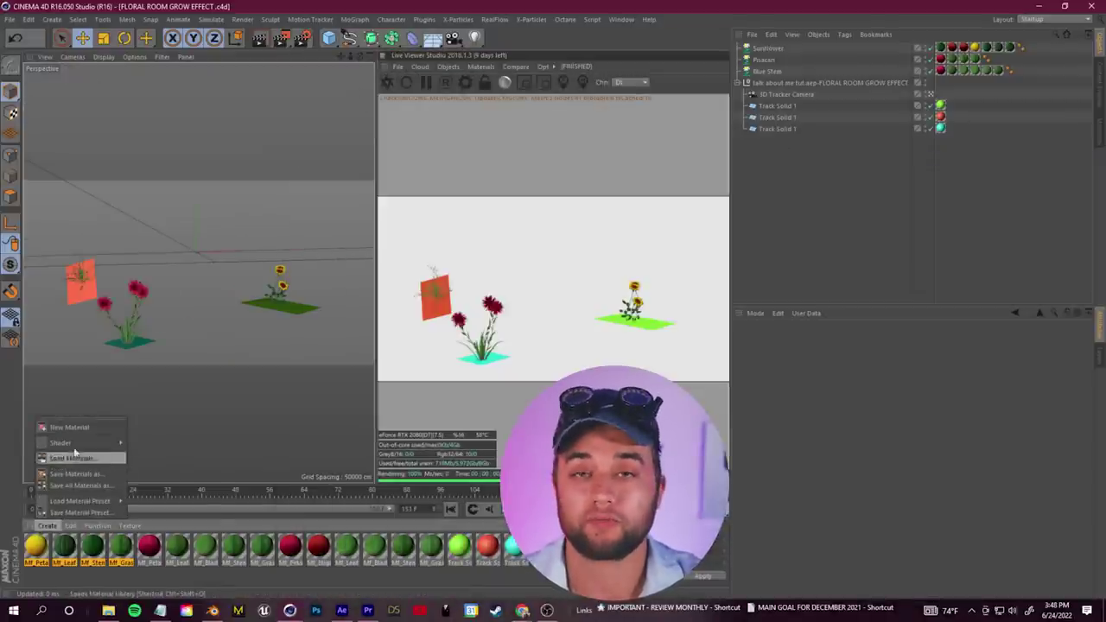
pyautogui.moveTo(75, 442)
pyautogui.moveTo(185, 420)
pyautogui.click(265, 430)
pyautogui.click(36, 551)
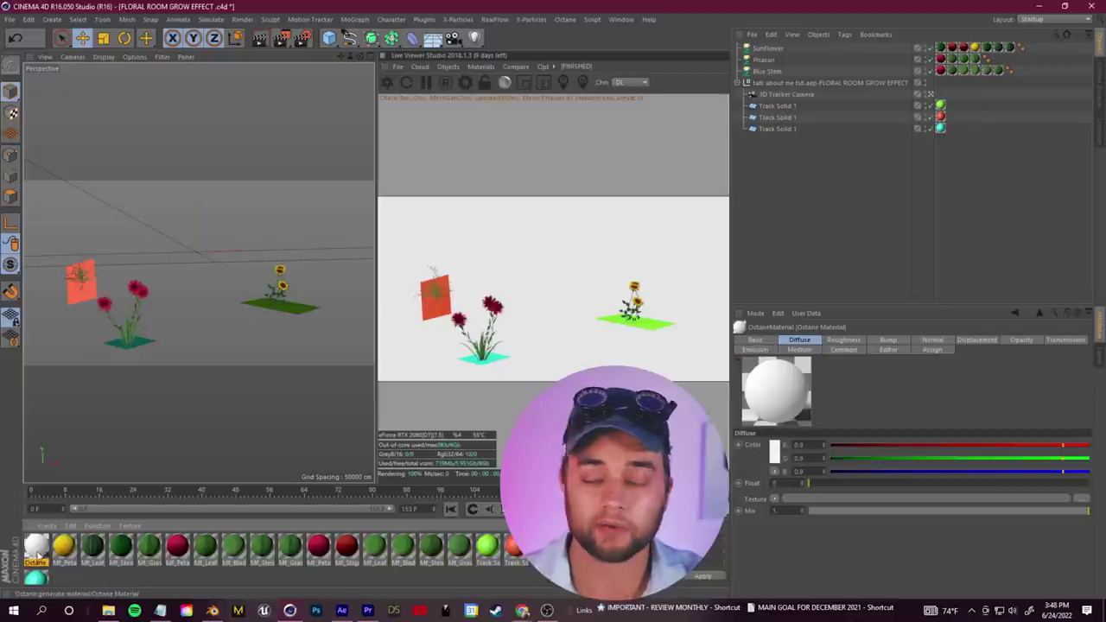
# - Turn on shadow catching in the Octane material's Common settings and assign the material to all three Track Solids
pyautogui.doubleClick(36, 548)
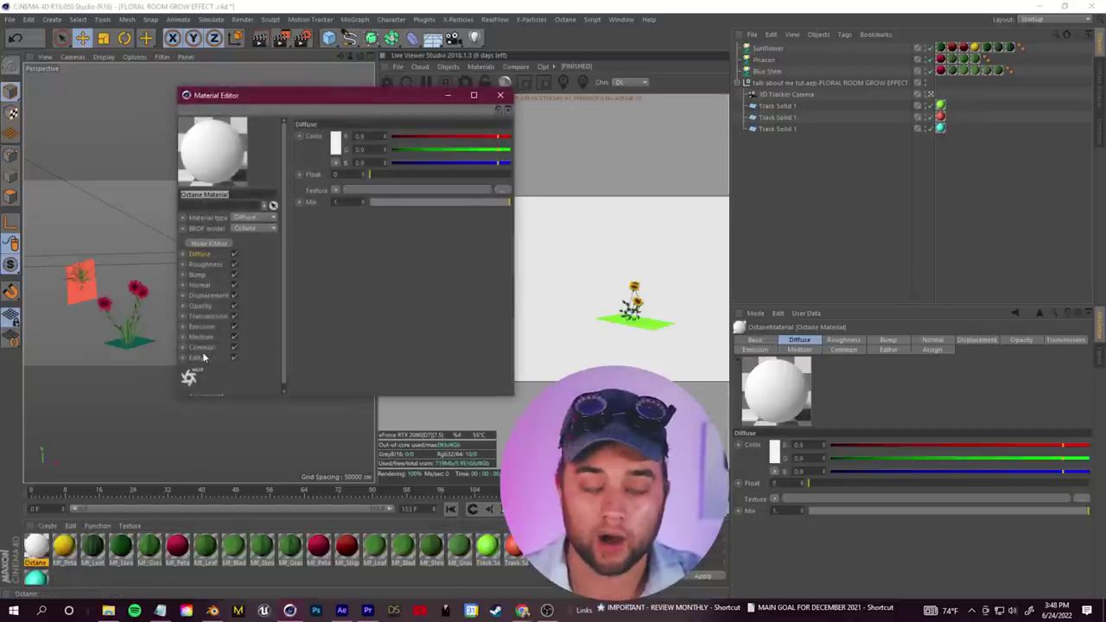
pyautogui.click(202, 350)
pyautogui.click(379, 136)
pyautogui.click(500, 95)
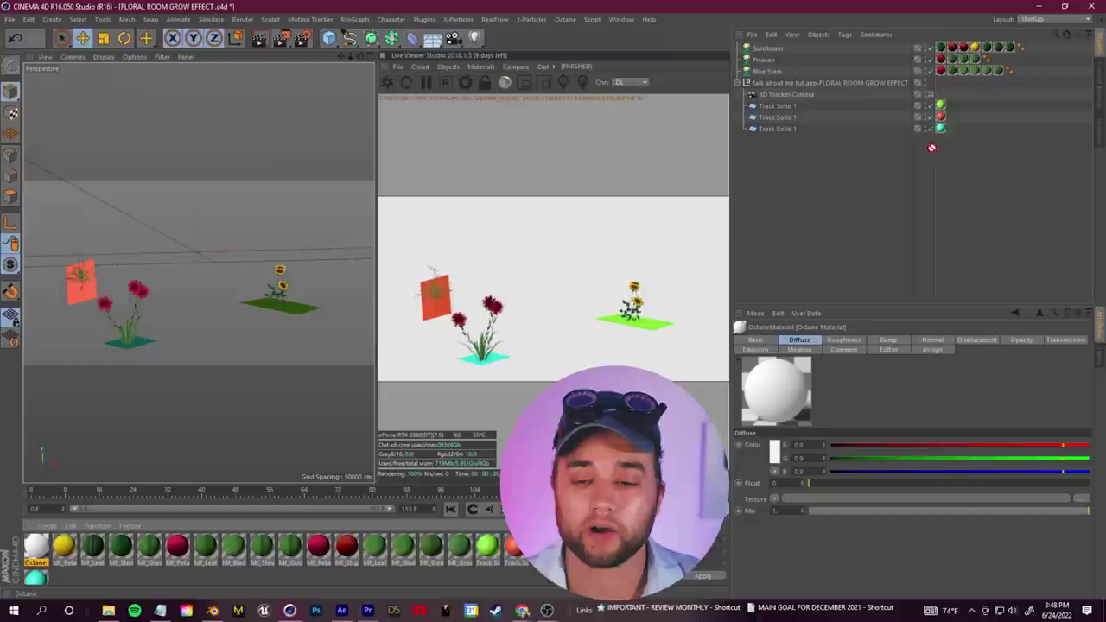
pyautogui.moveTo(942, 110); pyautogui.dragTo(942, 118)
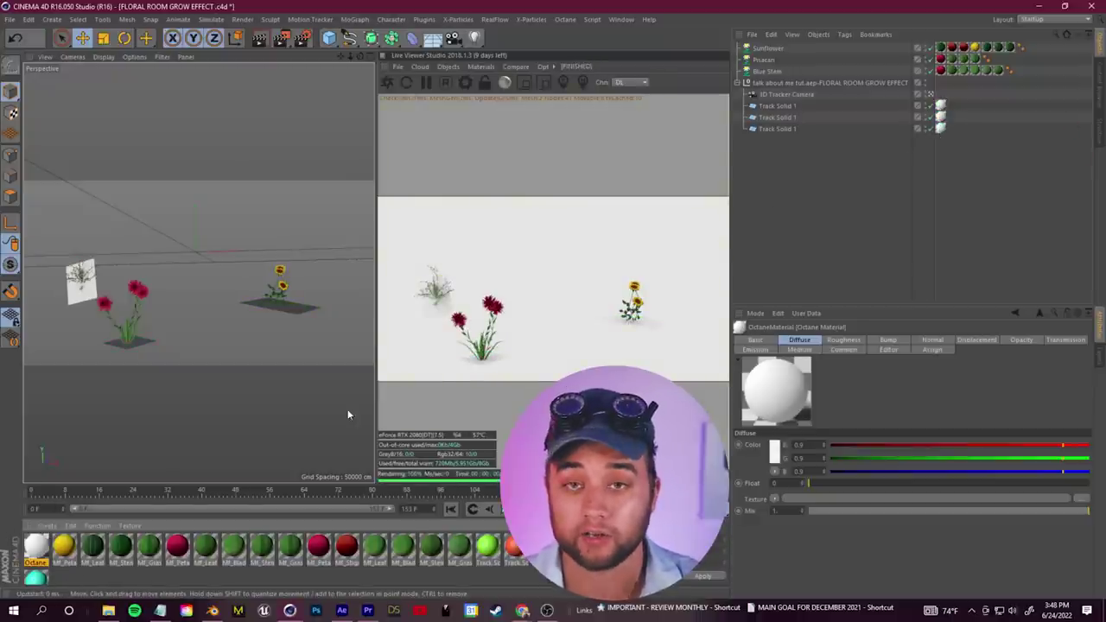
# - Scale up the two floor solids and the wall solid so that they extend well beyond the plants
pyautogui.click(778, 128)
pyautogui.press('t')
pyautogui.moveTo(149, 346); pyautogui.dragTo(432, 374)
pyautogui.click(930, 106)
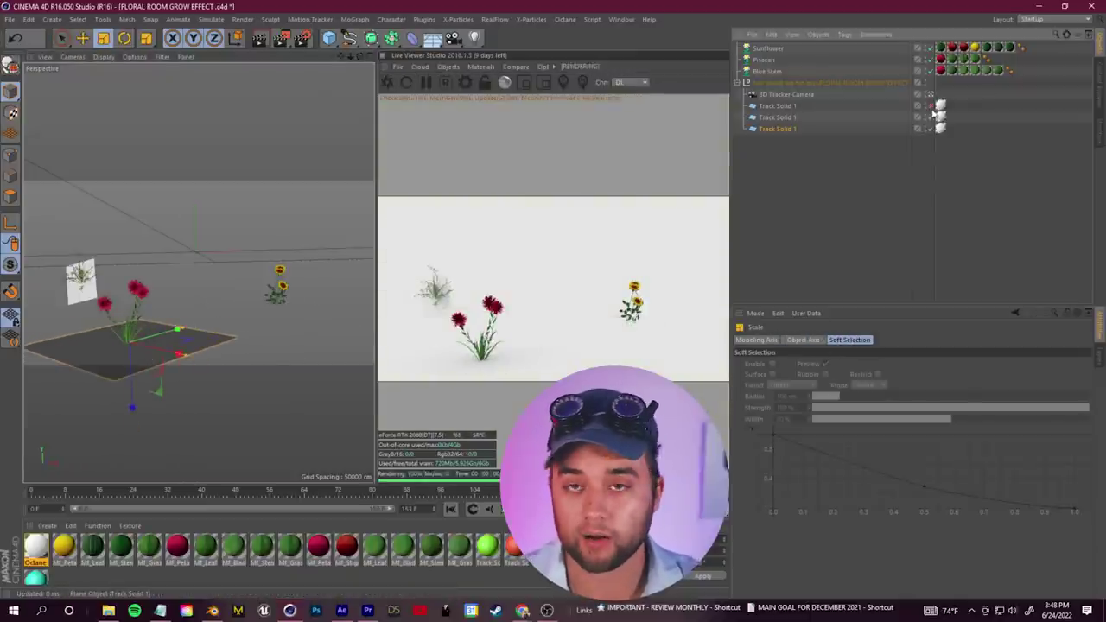
pyautogui.click(931, 106)
pyautogui.click(778, 107)
pyautogui.moveTo(156, 233); pyautogui.dragTo(247, 186)
pyautogui.click(778, 118)
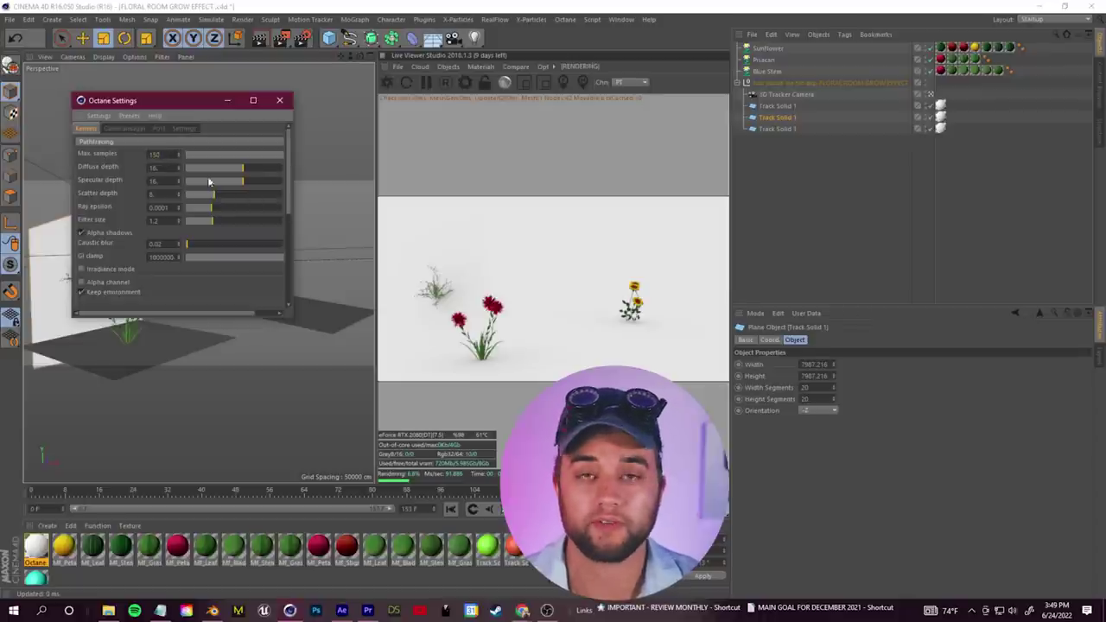
# - Set the Octane pathtracing kernel to 150 max samples and a GI clamp of 6, and enable the alpha channel
pyautogui.scroll(-1, 291, 195)
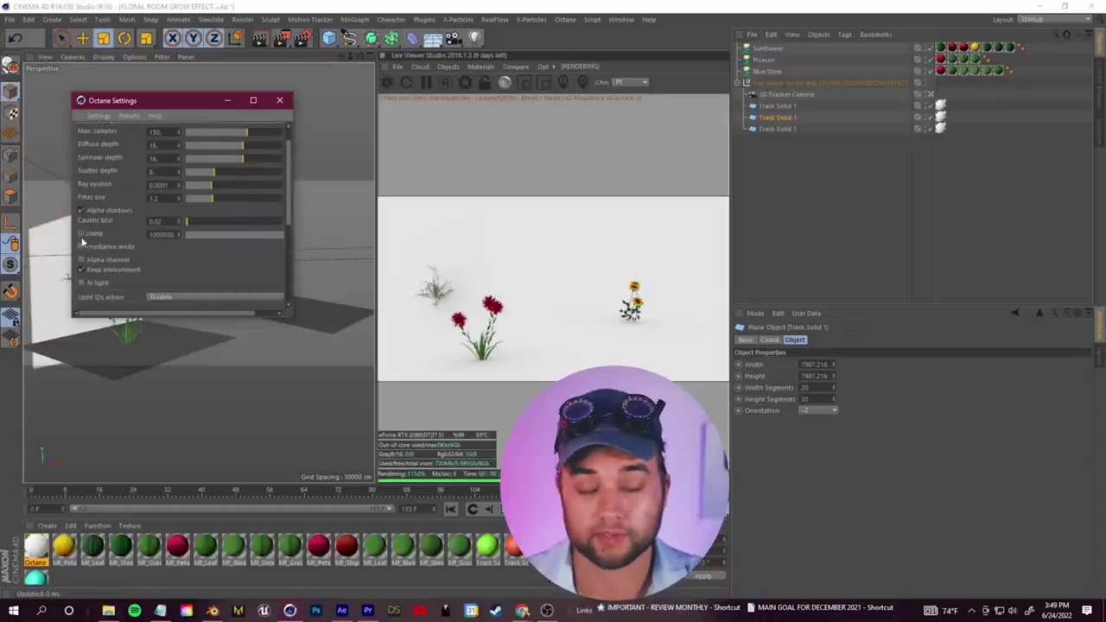
pyautogui.press('Return')
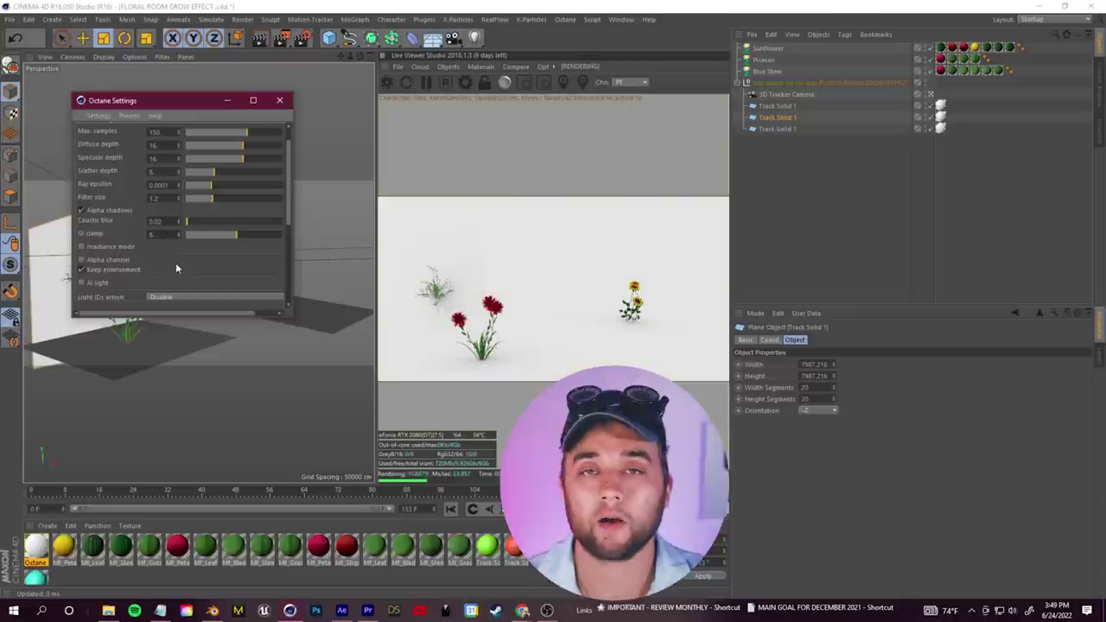
pyautogui.scroll(-3, 184, 207)
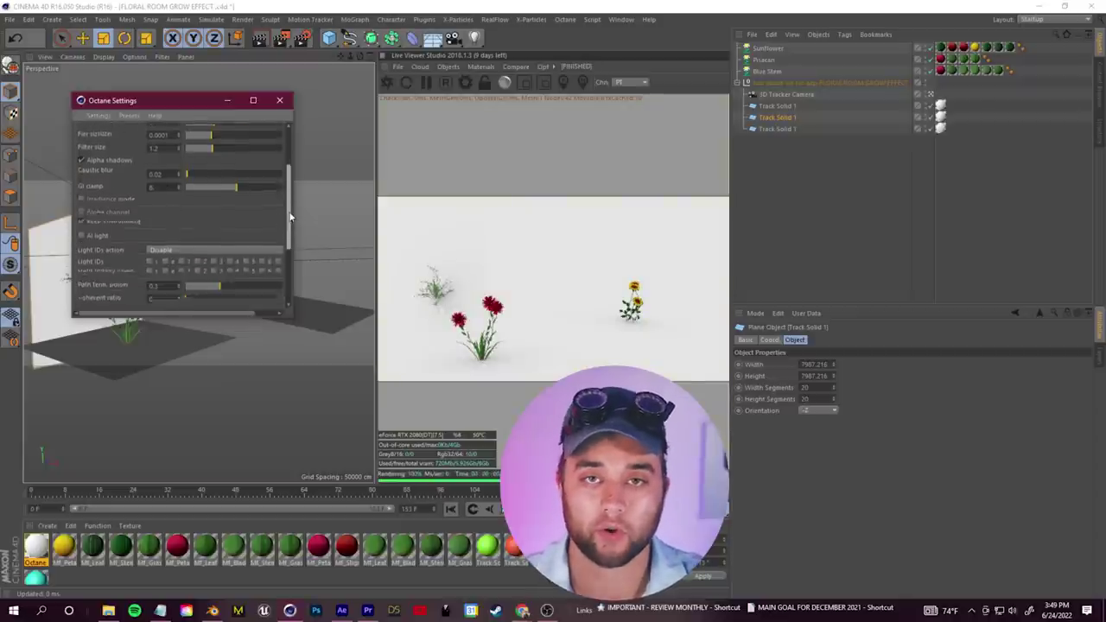
pyautogui.click(84, 185)
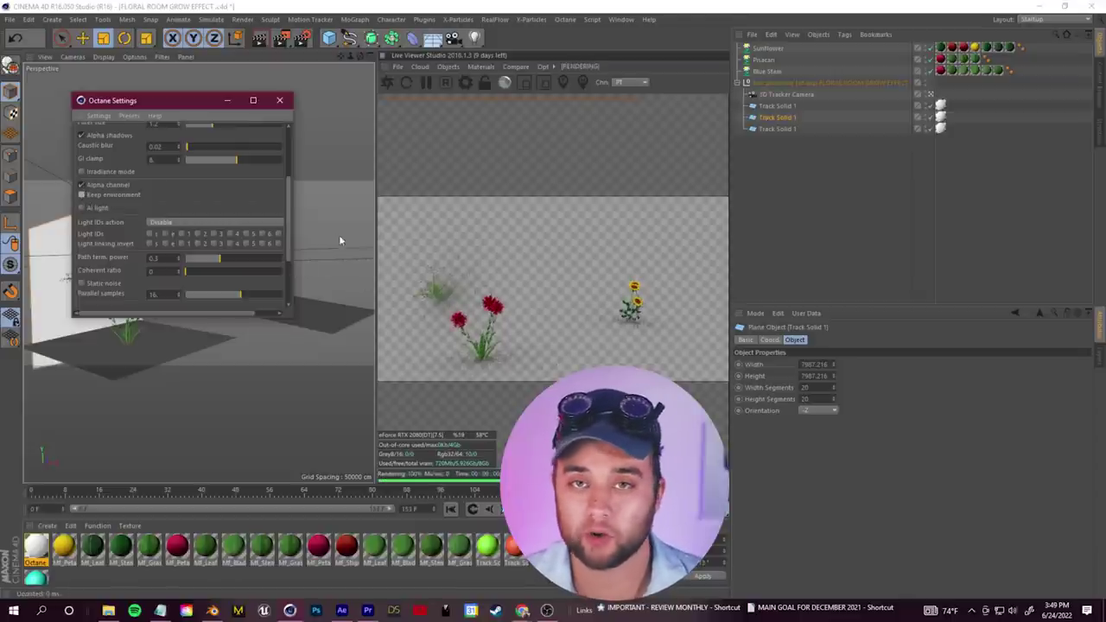
# - Enable adaptive sampling in the Octane pathtracing kernel settings
pyautogui.scroll(-2, 287, 248)
pyautogui.scroll(-1, 289, 259)
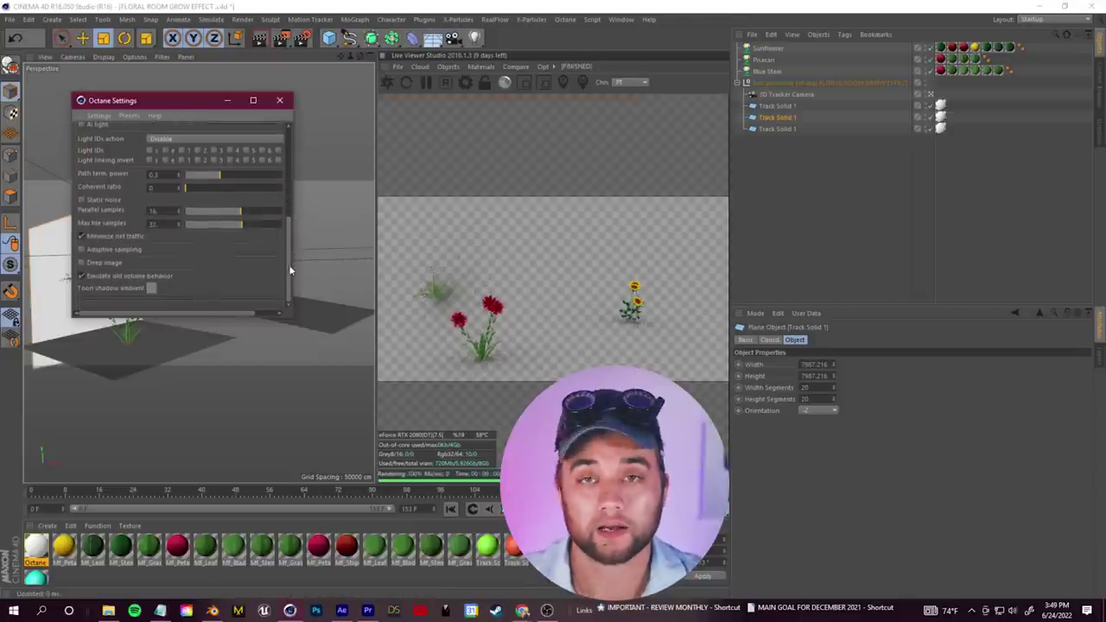
pyautogui.click(82, 250)
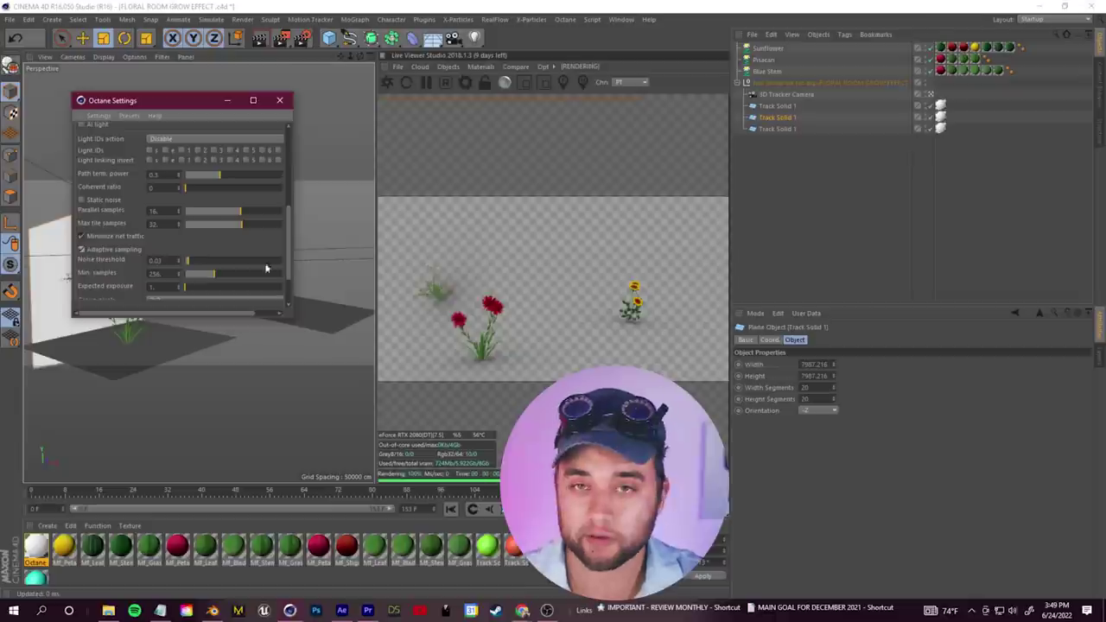
pyautogui.scroll(-2, 291, 253)
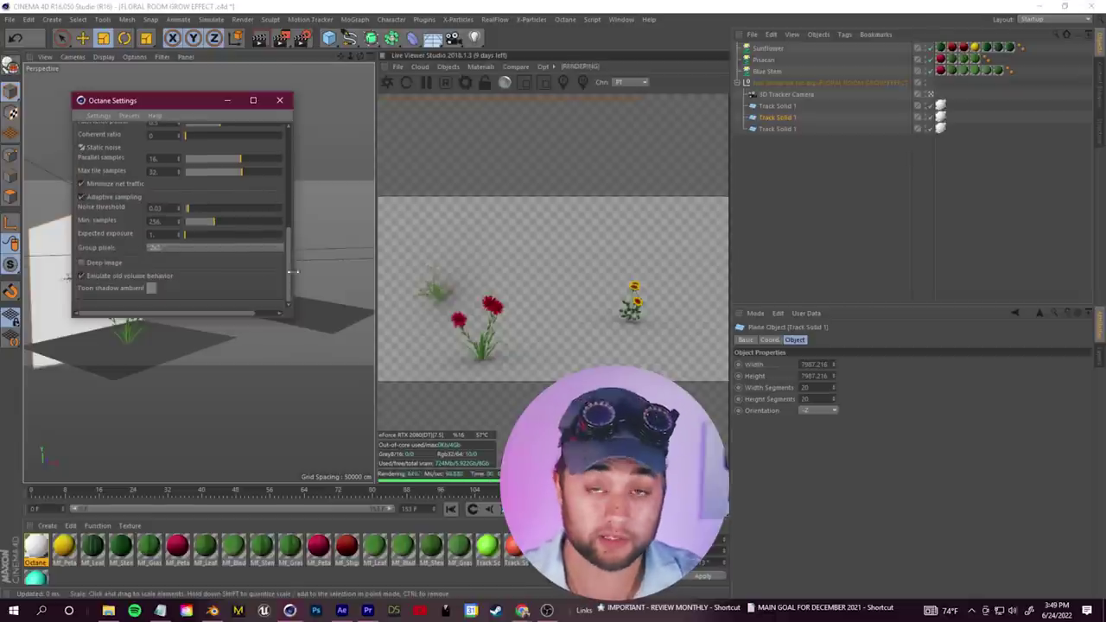
pyautogui.scroll(3, 290, 259)
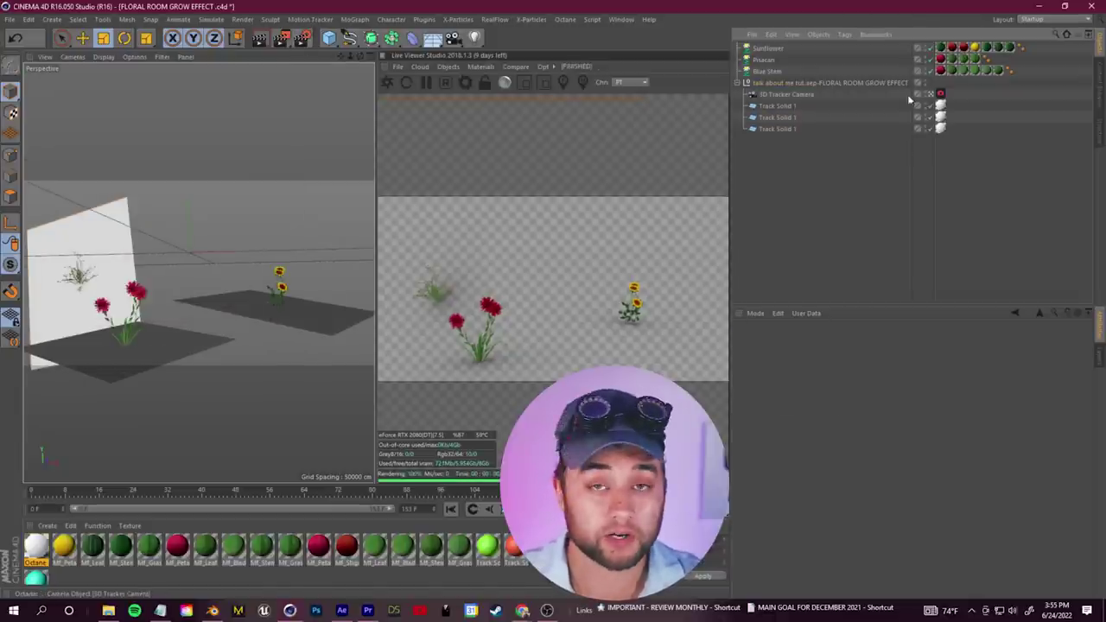
# - Set the project's renderer to Octane Renderer, with Use All GPUs and Use denoised beauty pass enabled
pyautogui.click(307, 40)
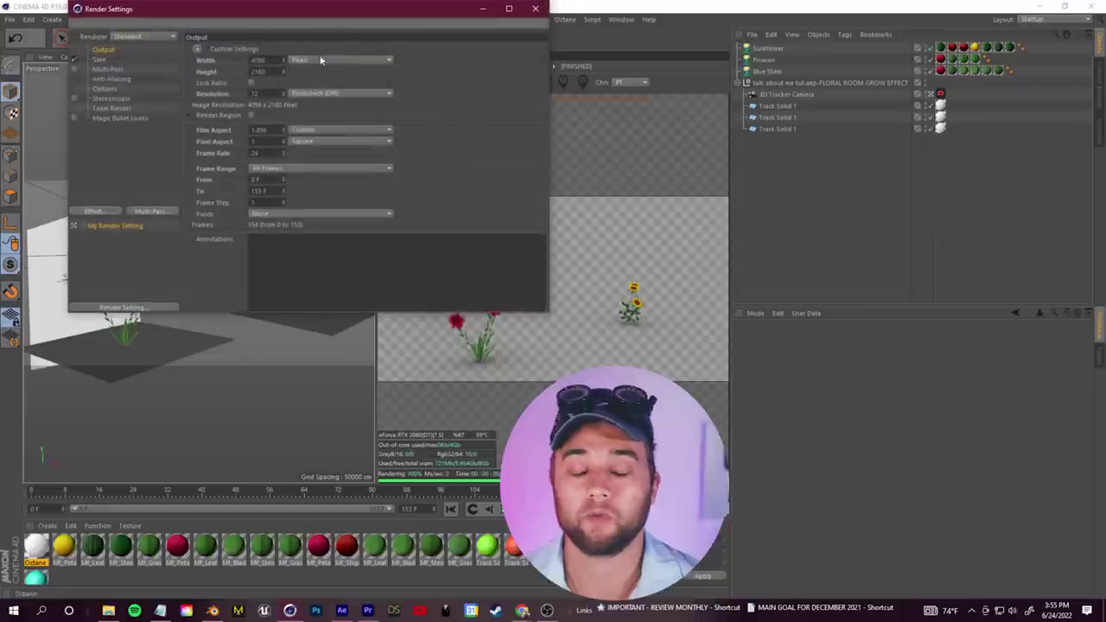
pyautogui.click(130, 38)
pyautogui.click(138, 109)
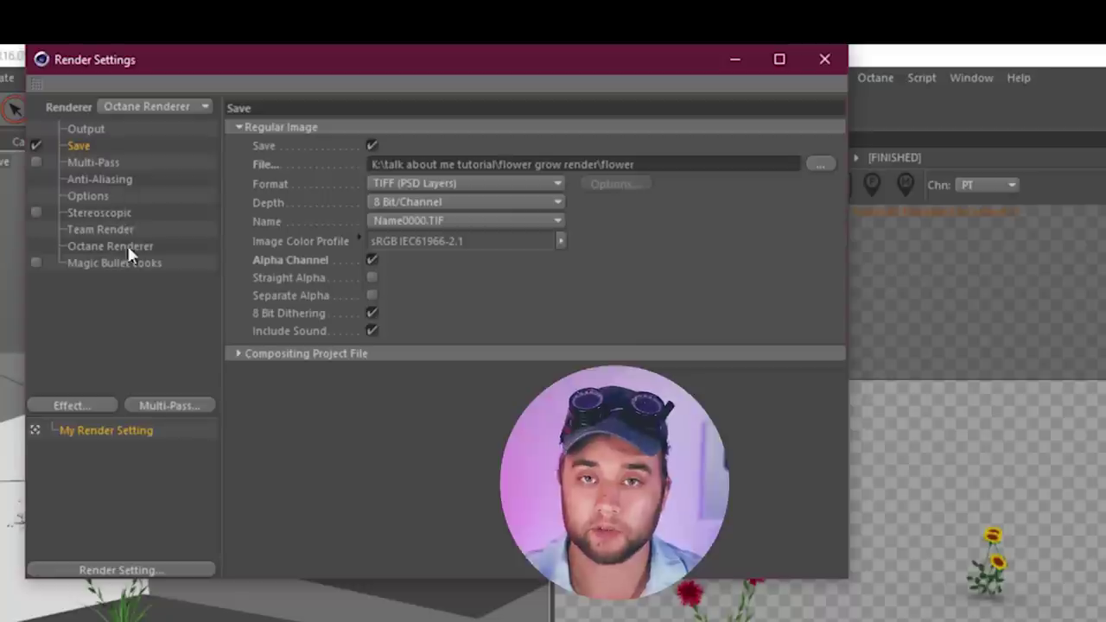
pyautogui.click(122, 118)
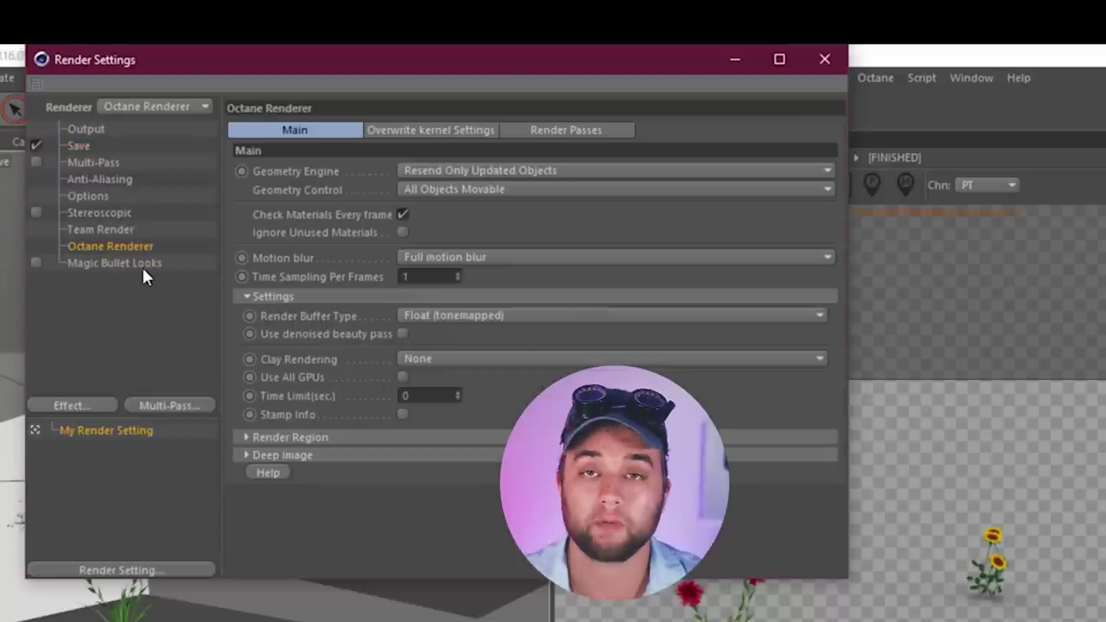
pyautogui.click(403, 377)
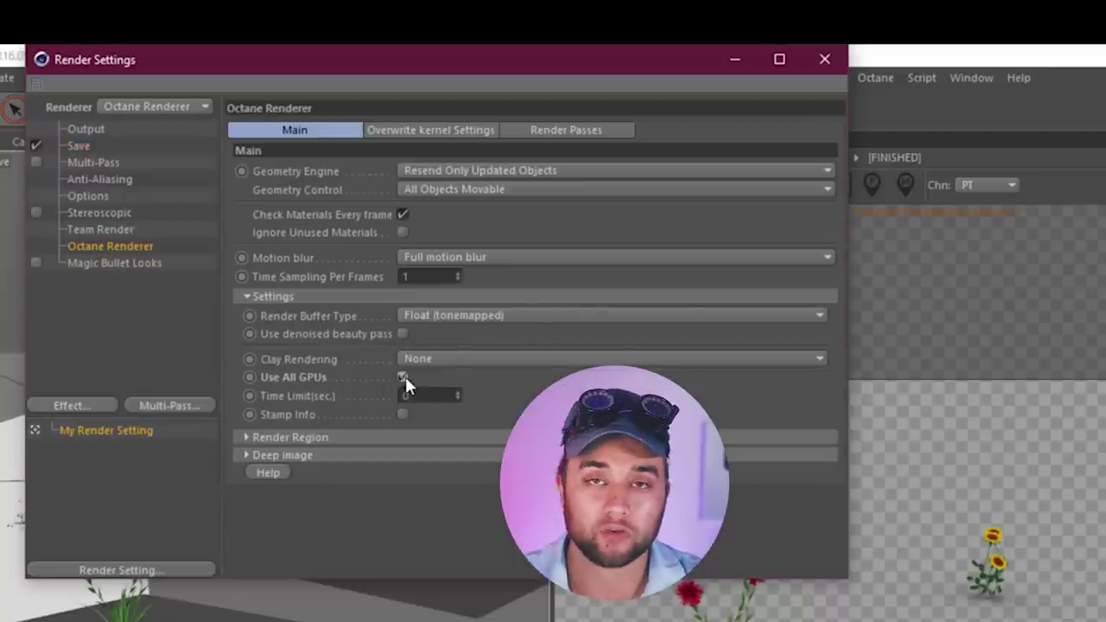
pyautogui.click(403, 333)
pyautogui.click(824, 59)
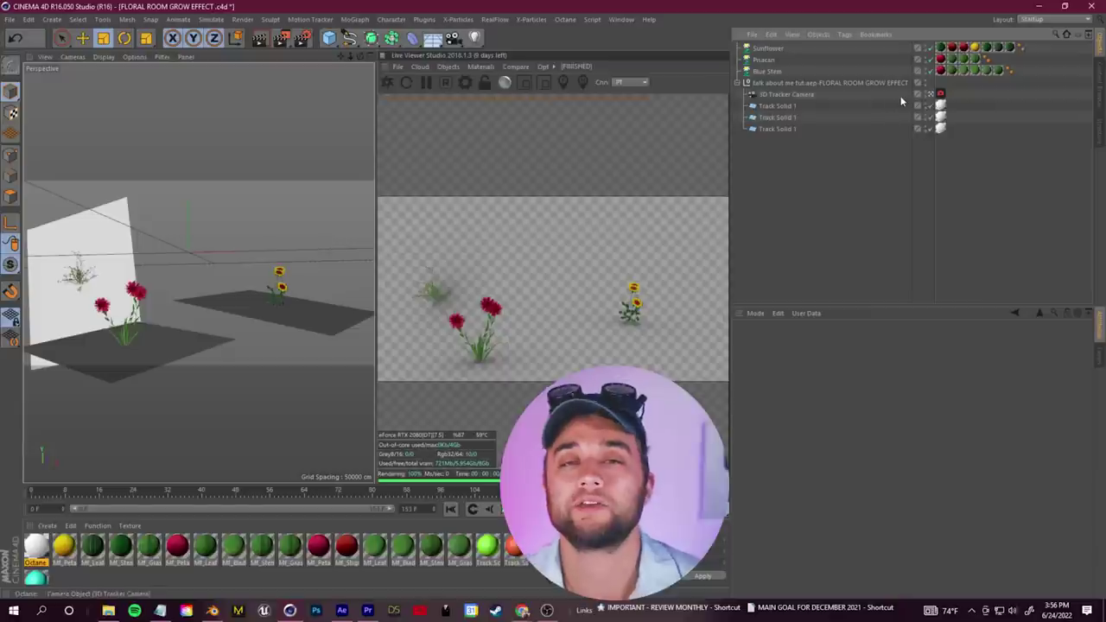
# - Enable the AI denoiser in the Camera Imager settings of the 3D Tracker Camera's Octane camera tag
pyautogui.click(941, 93)
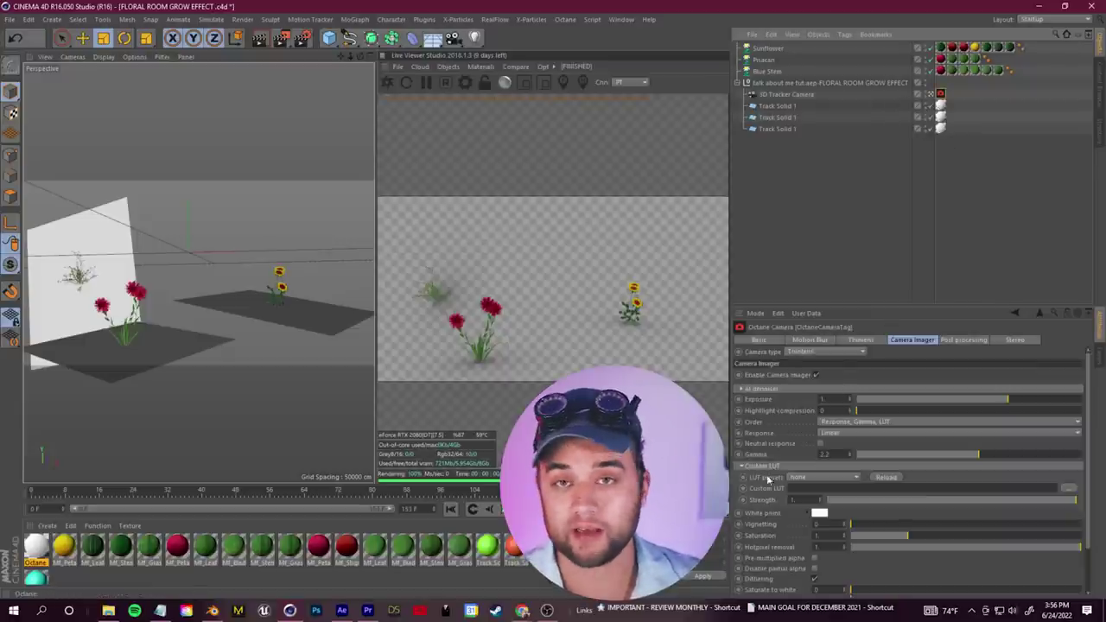
pyautogui.moveTo(1088, 388); pyautogui.dragTo(1087, 468)
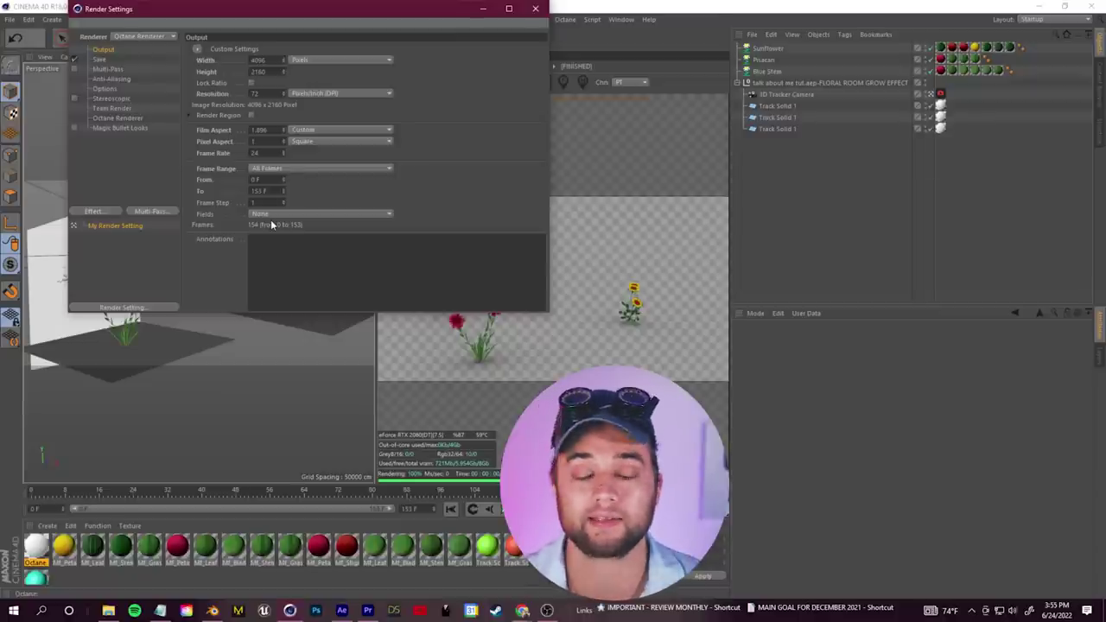
# - Include the alpha channel in the saved TIFF render and choose the "talk about me tutorial" folder for its output file
pyautogui.click(99, 60)
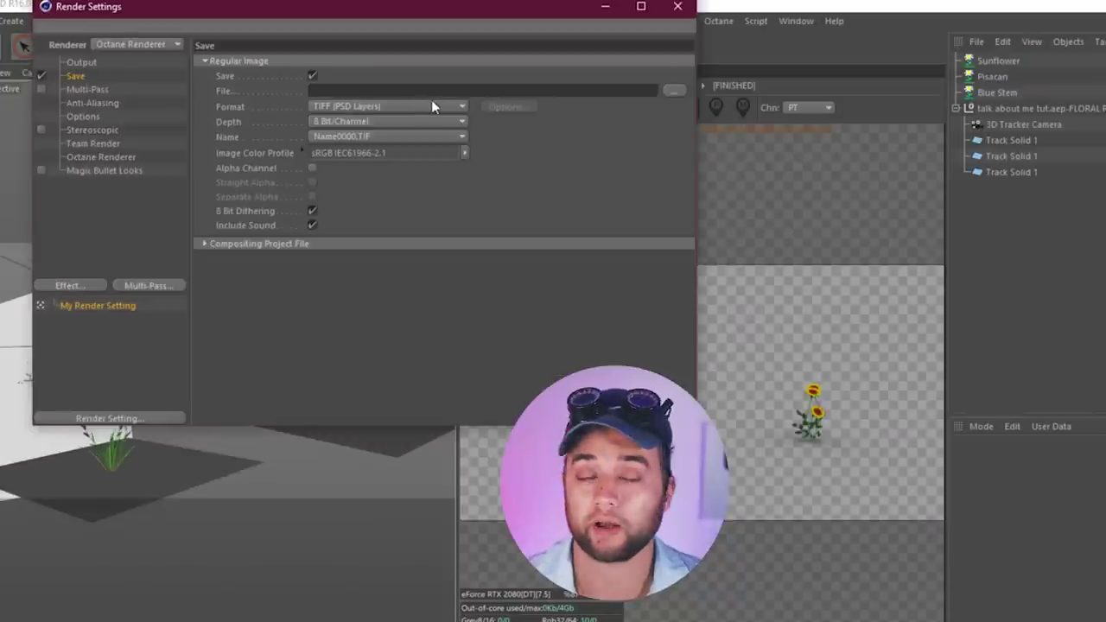
pyautogui.click(312, 168)
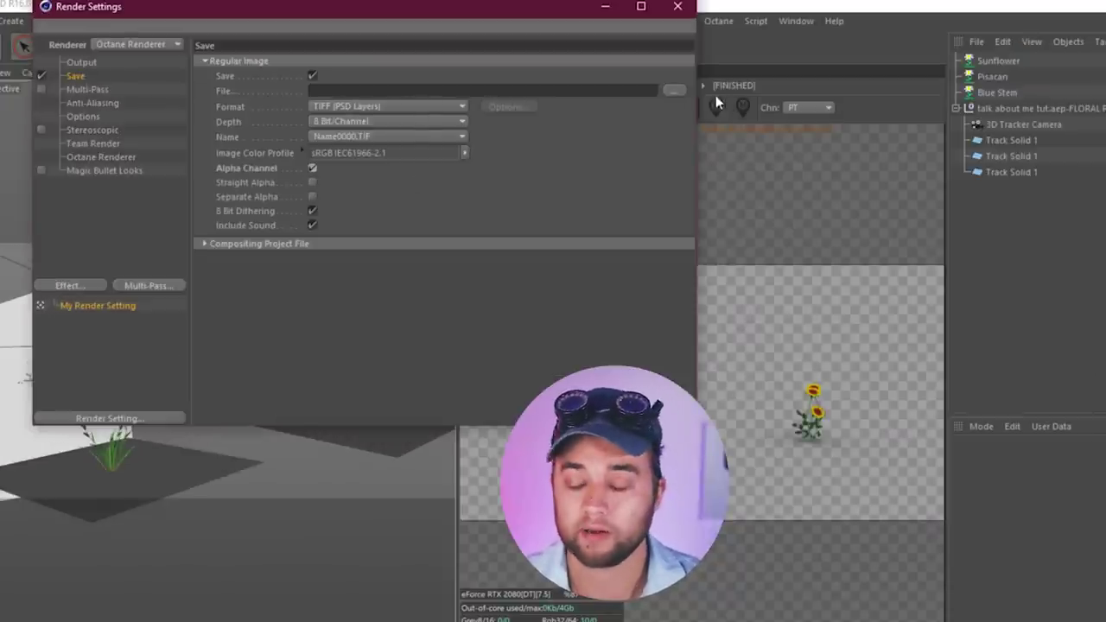
pyautogui.click(680, 91)
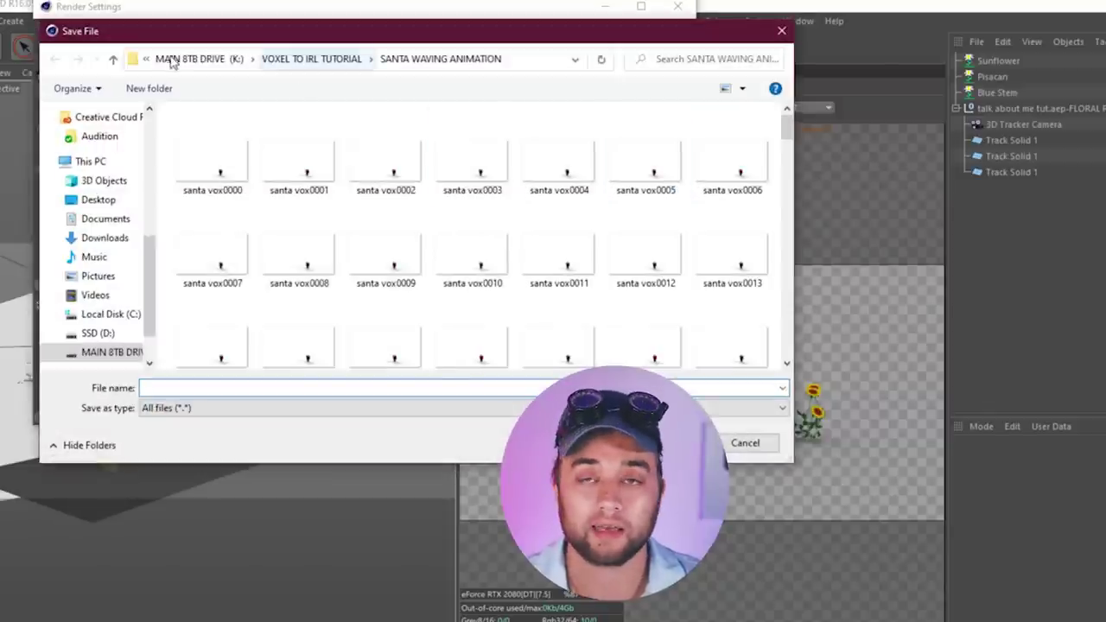
pyautogui.click(259, 60)
pyautogui.doubleClick(272, 151)
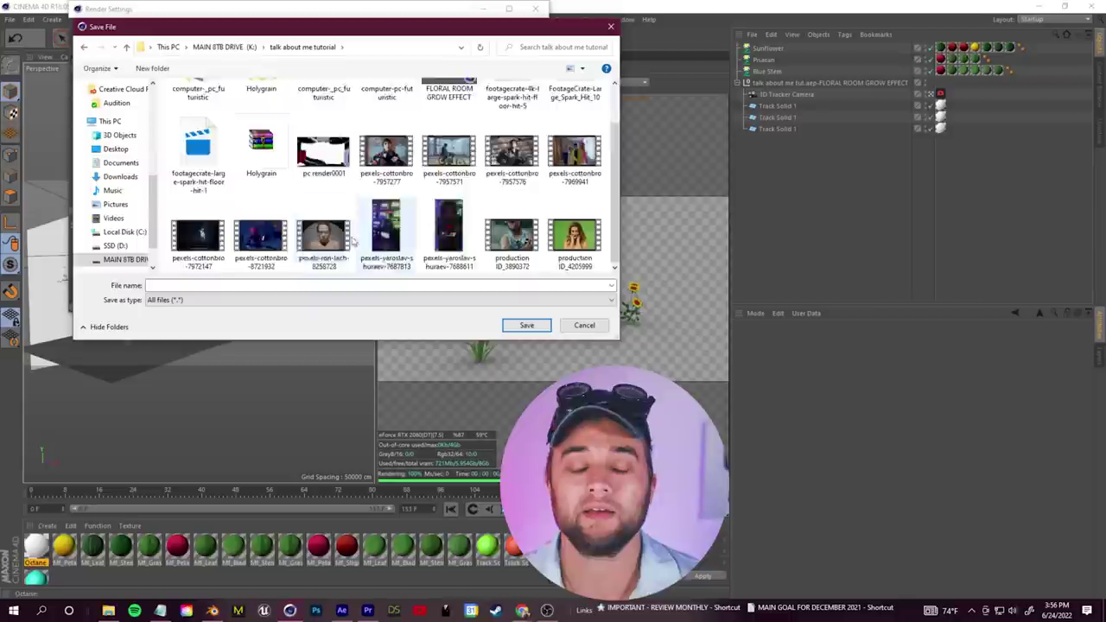
pyautogui.scroll(1, 353, 242)
# - Create a folder named "flower grow render" and set the render output inside it to the file name "flower"
pyautogui.rightClick(164, 122)
pyautogui.click(207, 286)
pyautogui.write('flower grow render')
pyautogui.press('Return')
pyautogui.doubleClick(262, 119)
pyautogui.click(299, 285)
pyautogui.write('flower')
pyautogui.press('Return')
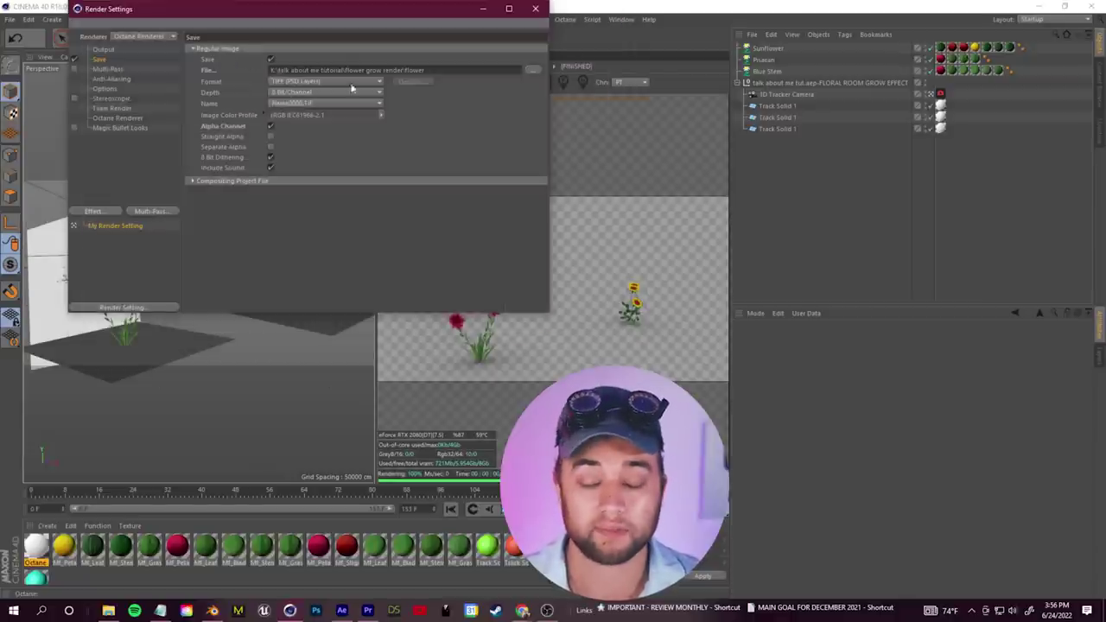
# - Save the project and render the animation to the Picture Viewer
pyautogui.click(124, 125)
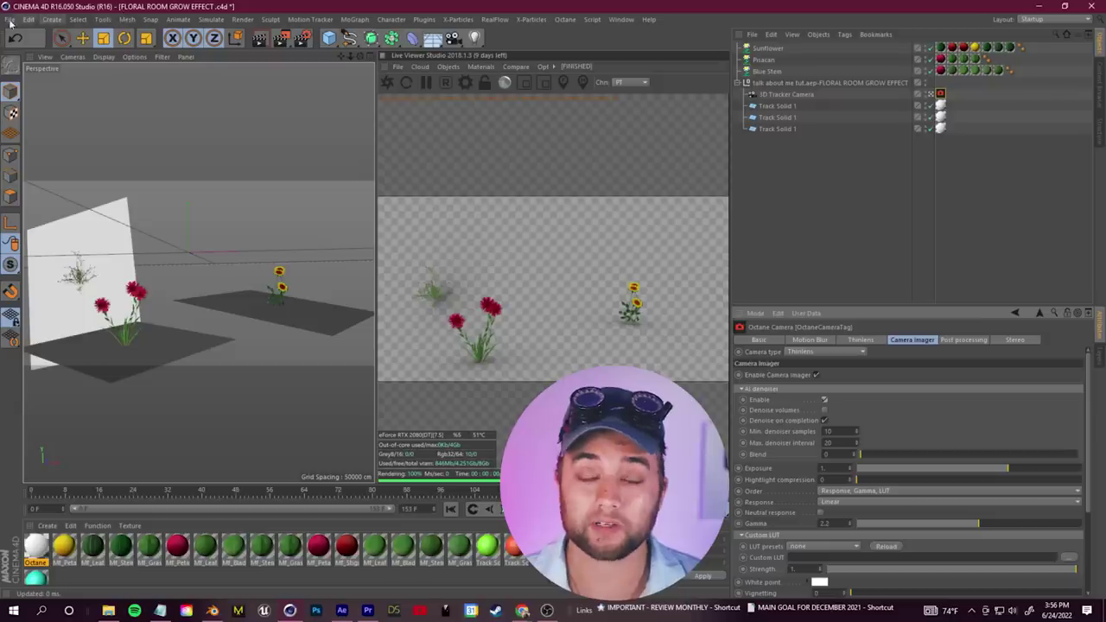
pyautogui.click(10, 21)
pyautogui.click(39, 113)
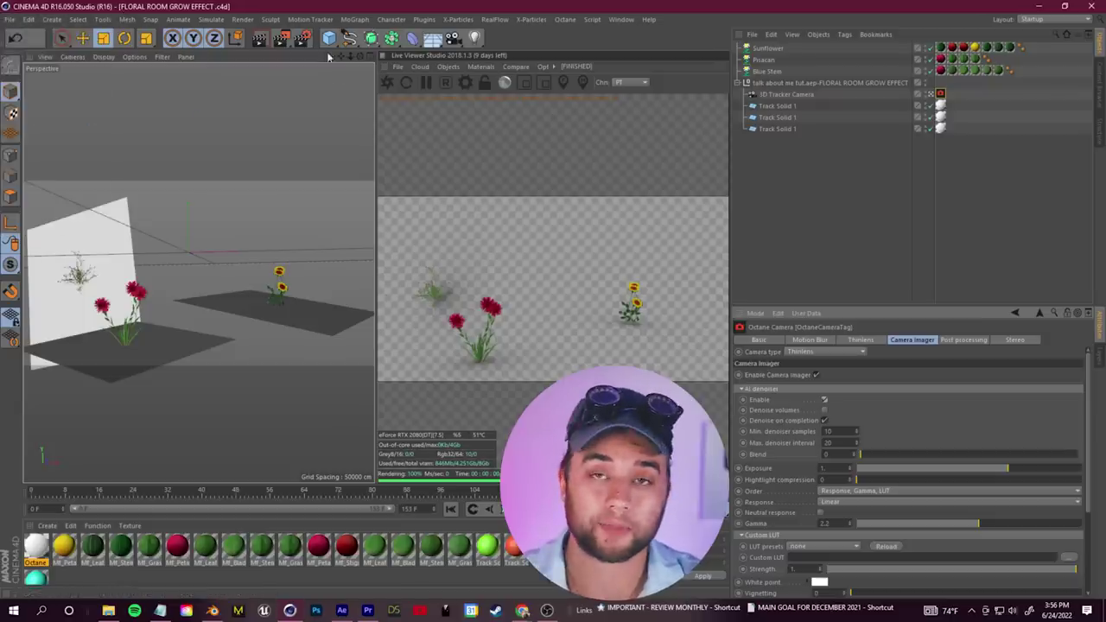
pyautogui.click(282, 39)
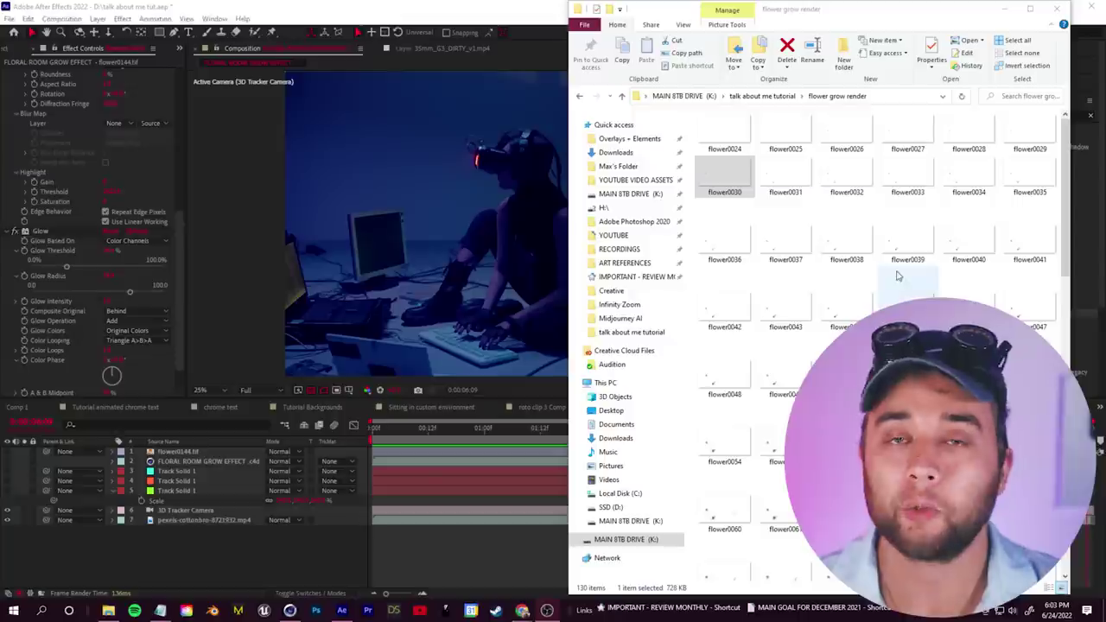
# - Look through the rendered frames in the "flower grow render" folder and return to the footage list in After Effects
pyautogui.click(755, 243)
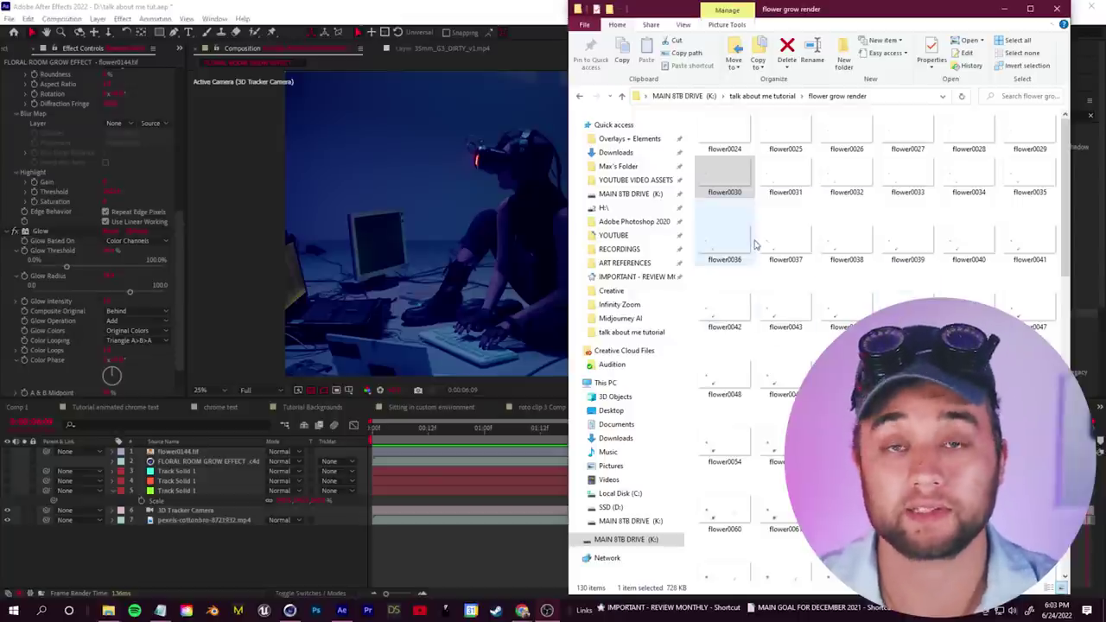
pyautogui.scroll(-10, 750, 375)
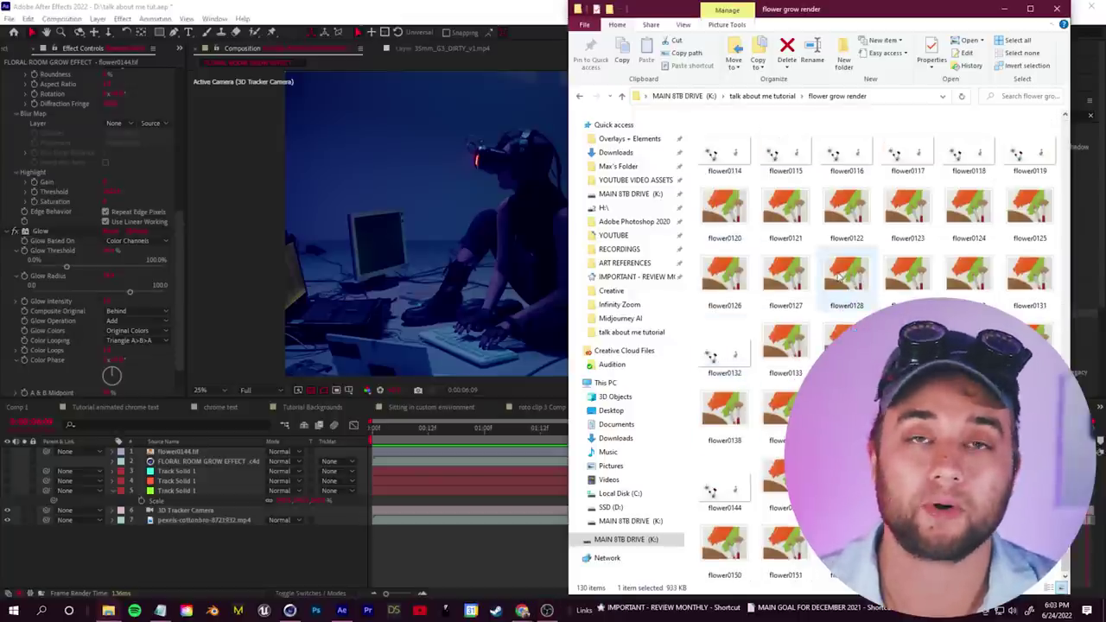
pyautogui.click(170, 573)
pyautogui.click(179, 50)
pyautogui.click(196, 62)
pyautogui.scroll(-2, 95, 356)
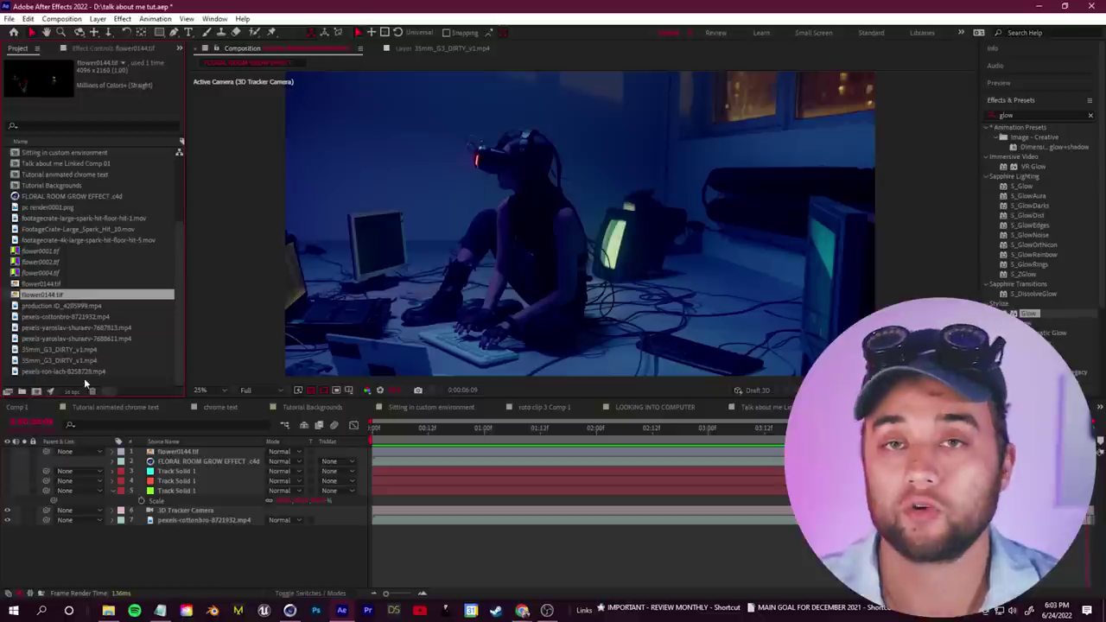
# - Import the frames from the "flower grow render" folder as a TIFF sequence in forced alphabetical order, starting with flower0024
pyautogui.rightClick(86, 384)
pyautogui.moveTo(121, 445)
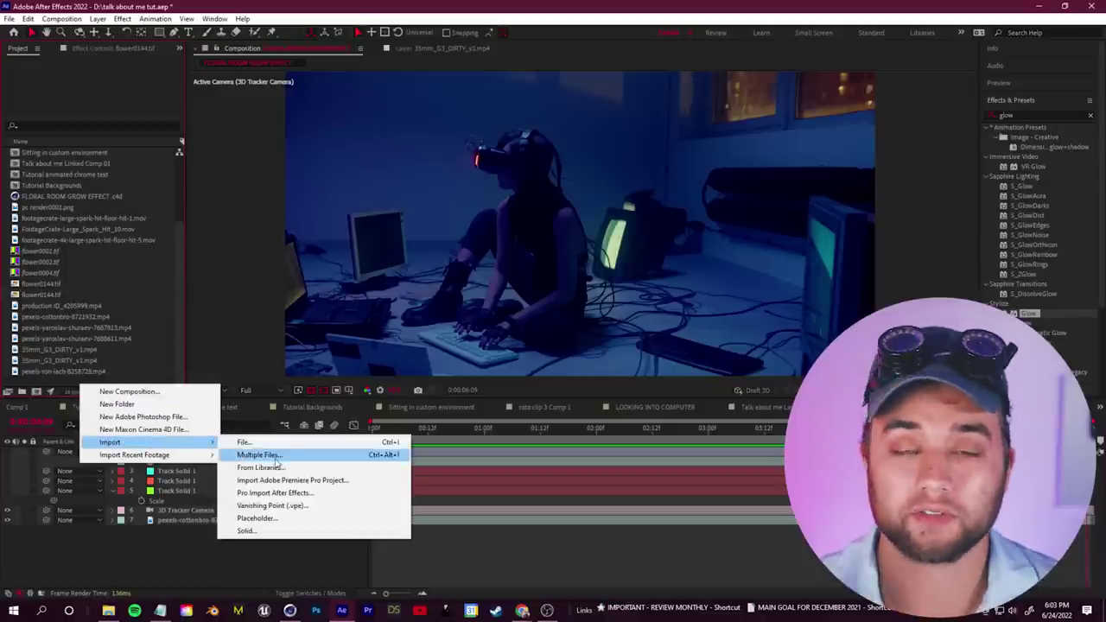
pyautogui.click(260, 452)
pyautogui.click(278, 149)
pyautogui.click(398, 344)
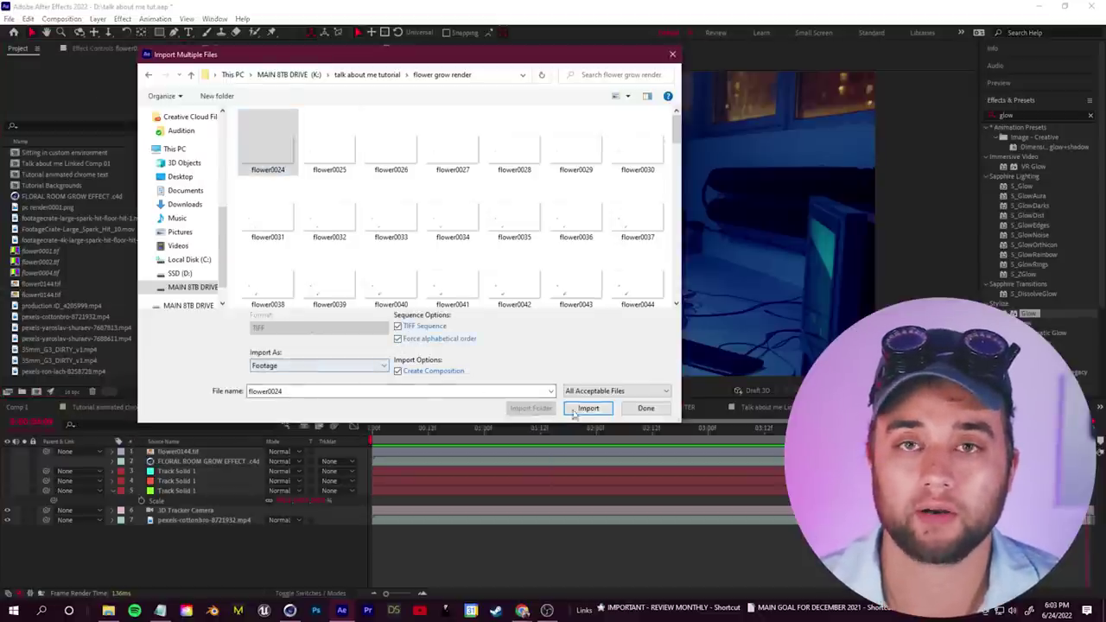
pyautogui.click(587, 408)
pyautogui.click(578, 369)
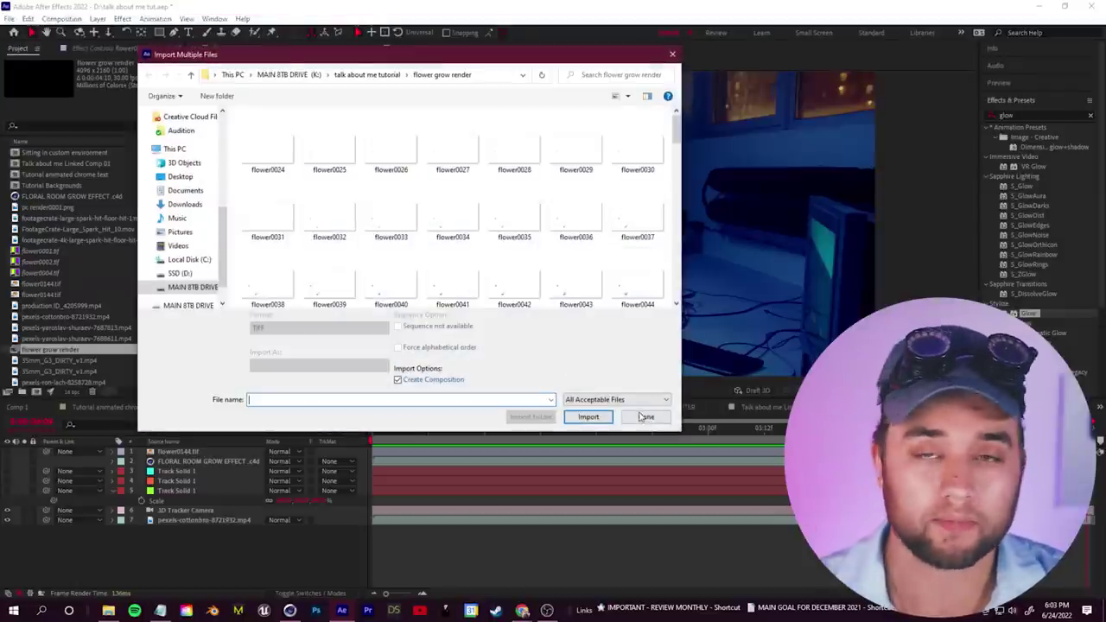
pyautogui.click(644, 415)
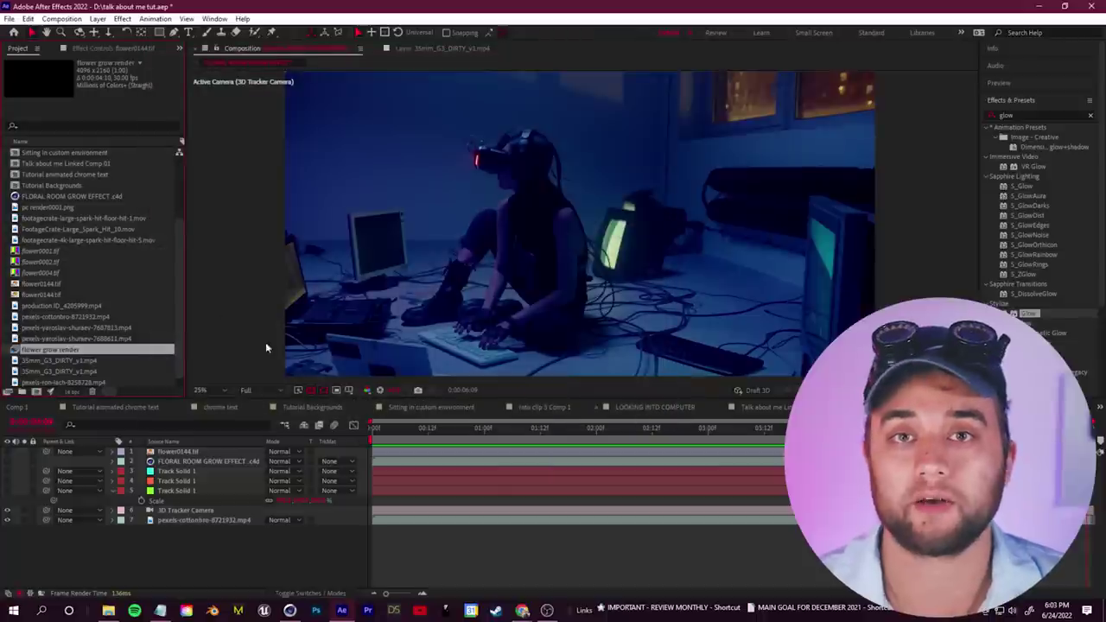
# - Check the pexels-cottonbro footage's interpretation settings and set the flower grow render sequence's frame rate to 25 fps
pyautogui.moveTo(52, 350); pyautogui.dragTo(36, 392)
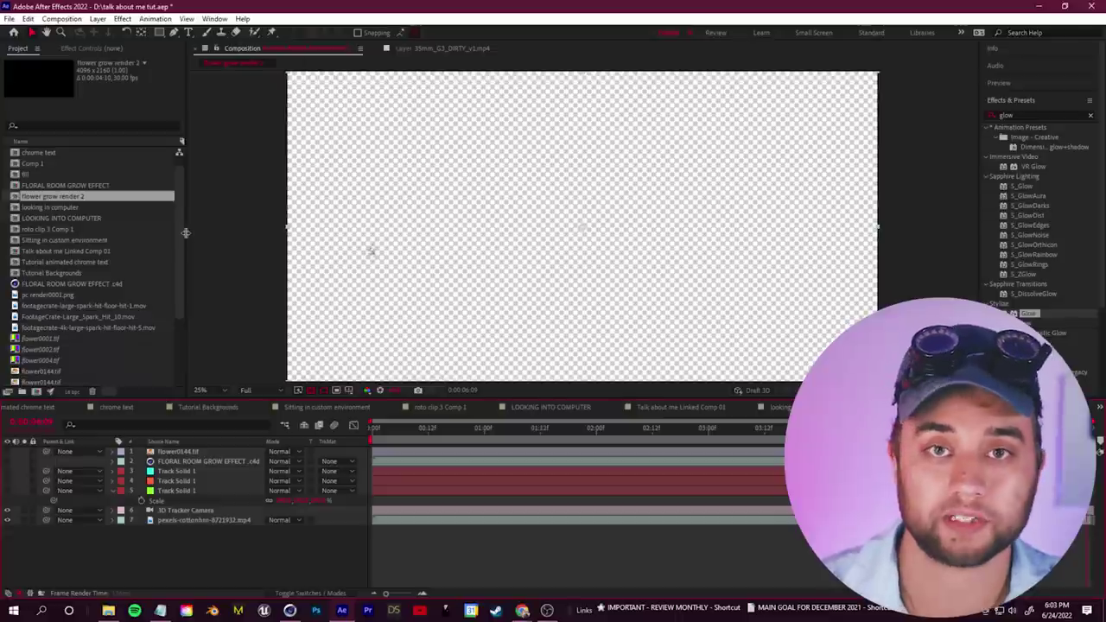
pyautogui.moveTo(185, 233); pyautogui.dragTo(386, 242)
pyautogui.scroll(-3, 54, 342)
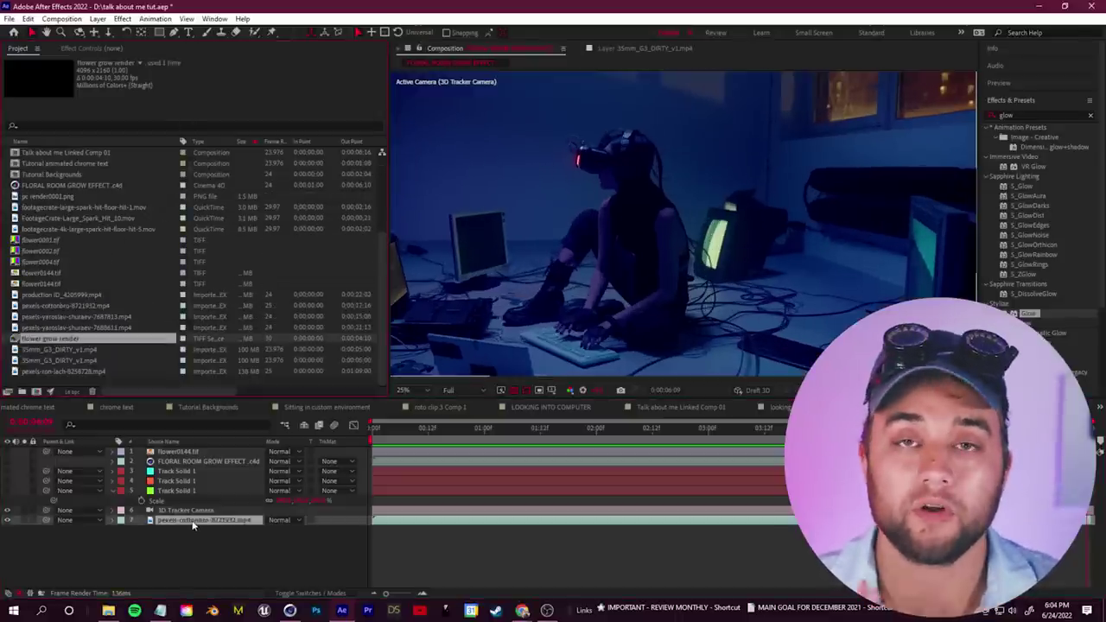
pyautogui.rightClick(192, 525)
pyautogui.moveTo(269, 408)
pyautogui.click(393, 418)
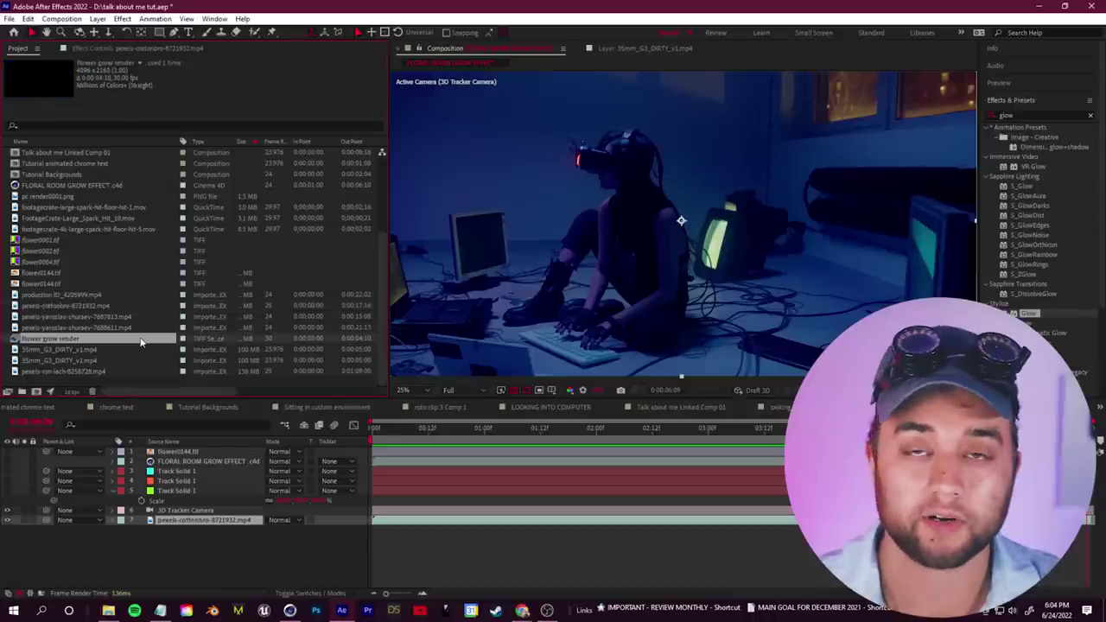
pyautogui.rightClick(141, 342)
pyautogui.click(381, 428)
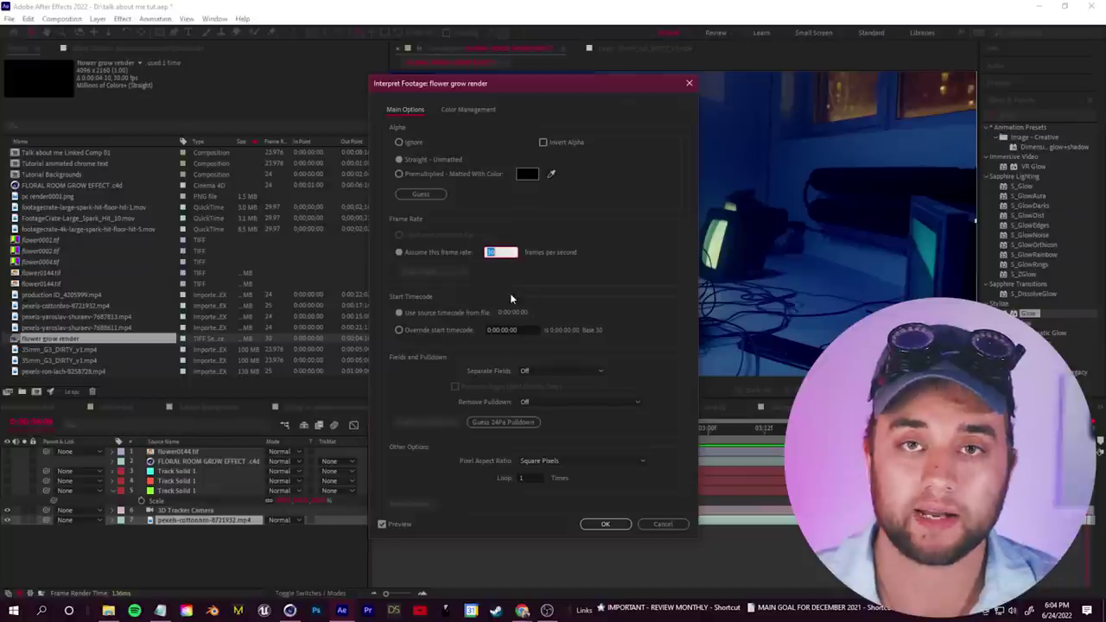
pyautogui.click(605, 525)
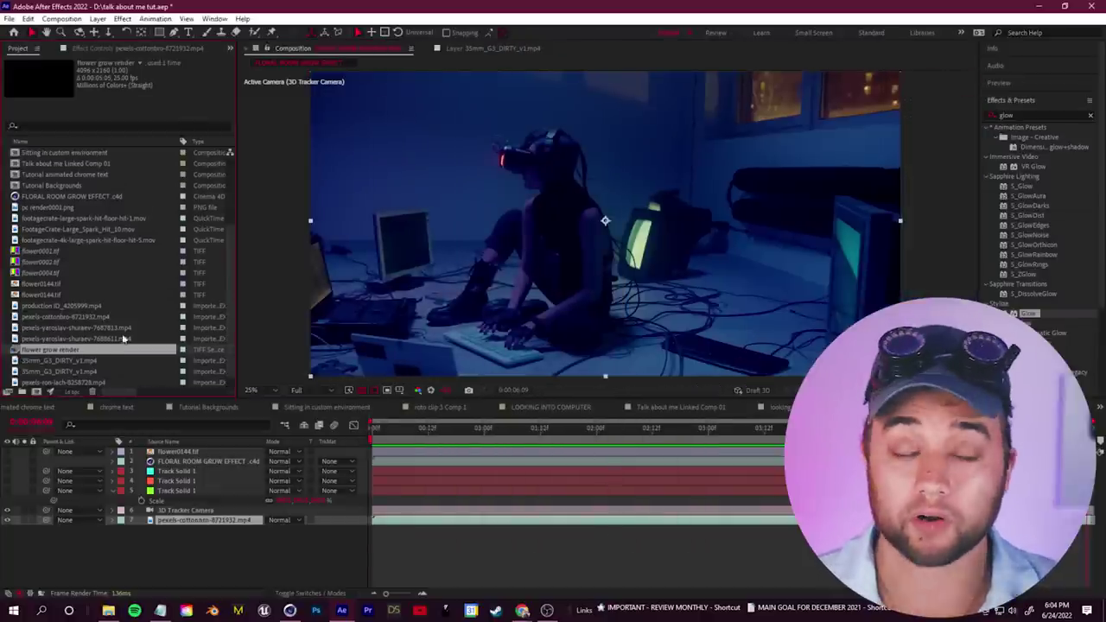
# - Add the flower grow render sequence as the uppermost layer, shift its start about one second later and preview it
pyautogui.moveTo(204, 486); pyautogui.dragTo(198, 456)
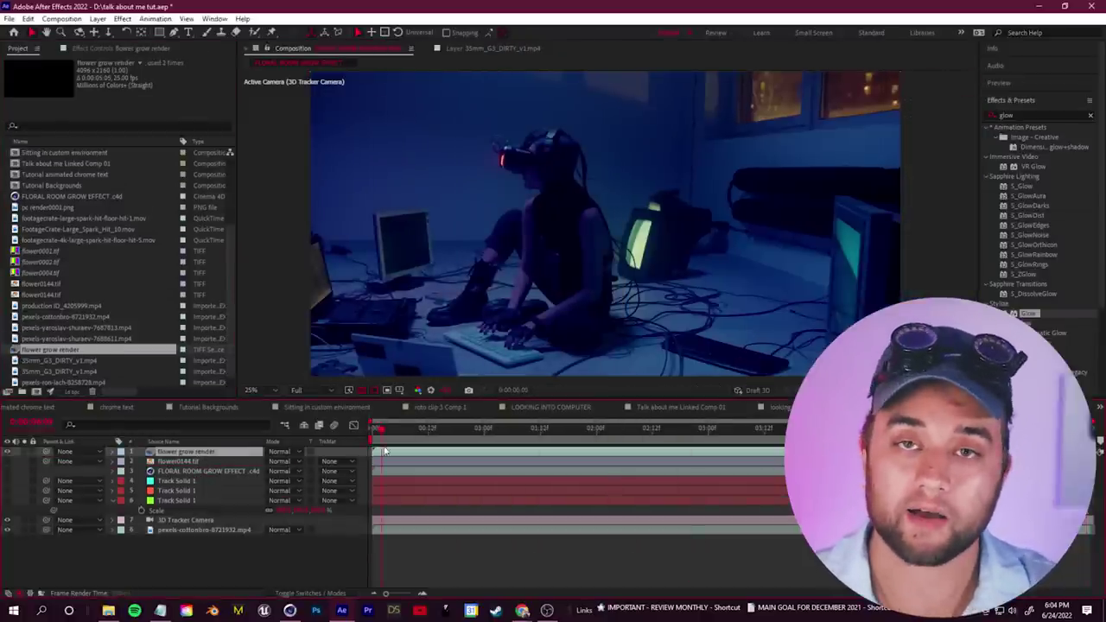
pyautogui.press('space')
pyautogui.click(484, 429)
pyautogui.moveTo(510, 452); pyautogui.dragTo(622, 462)
pyautogui.press('space')
pyautogui.click(10, 19)
pyautogui.click(34, 130)
pyautogui.click(642, 567)
pyautogui.press('space')
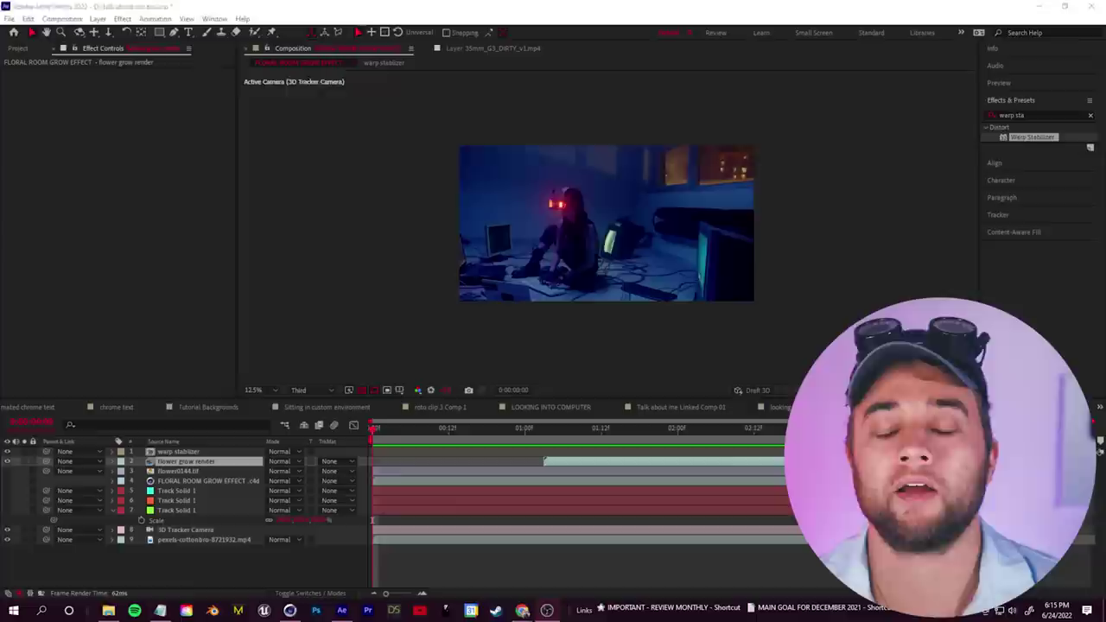
# - Pre-compose the "flowers lut" and "flowers" layers together
pyautogui.rightClick(220, 455)
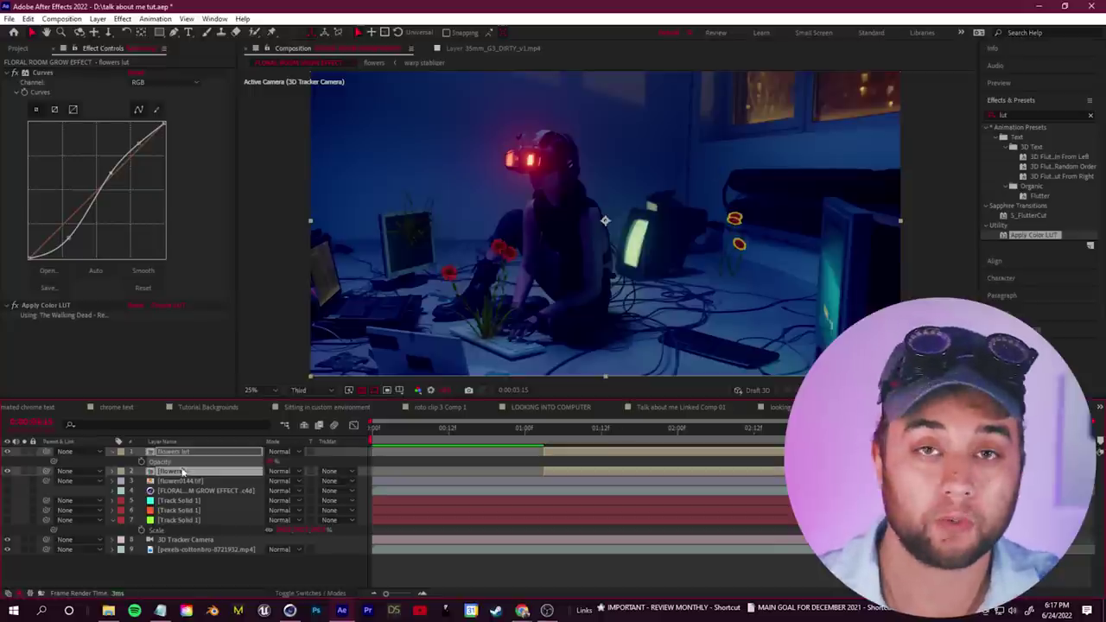
pyautogui.hotkey('ctrl', 'shift', 'c')
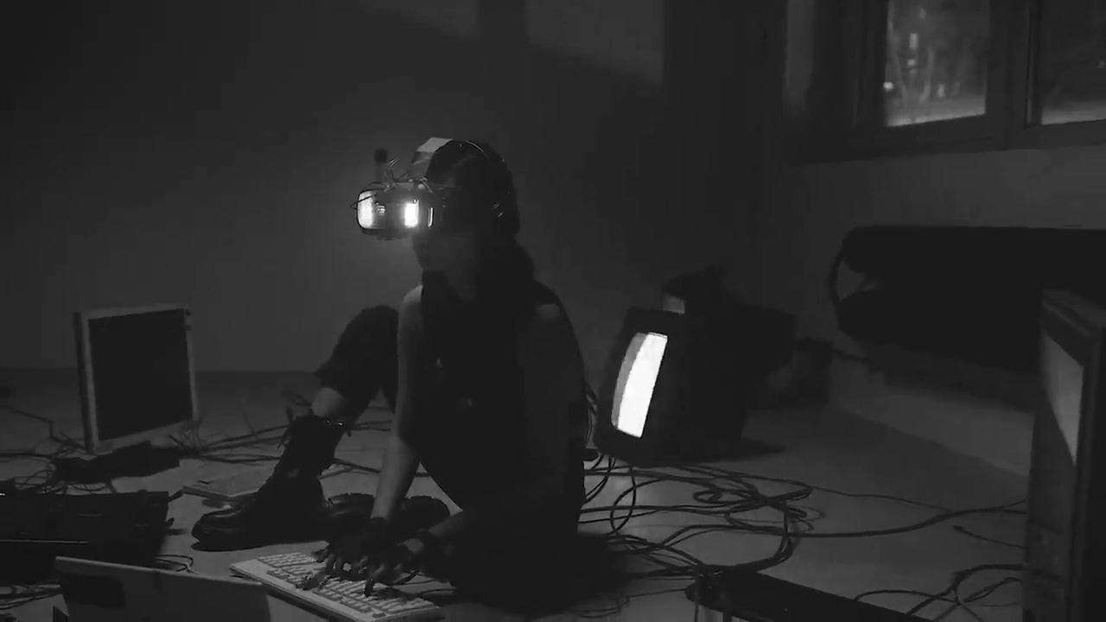